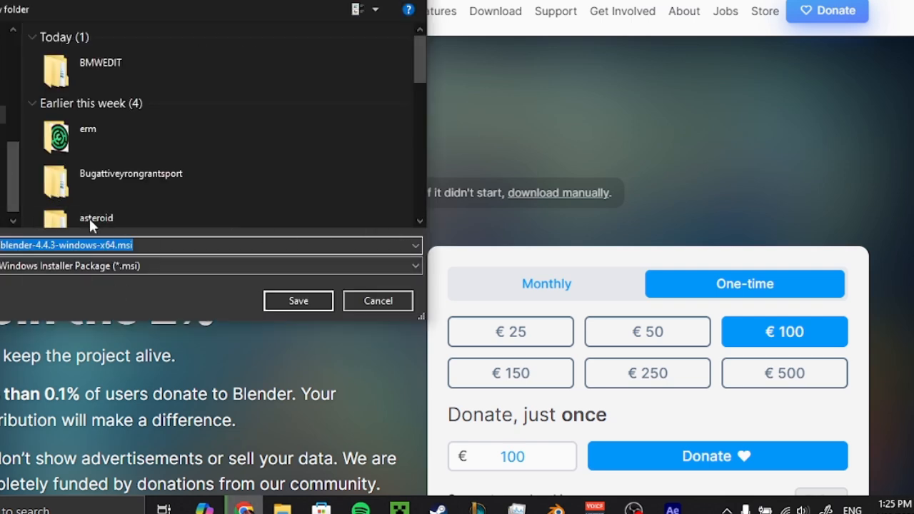
Cancel saving the Blender installer and open the BlenderKit website through a web search for "blender kit".
{"action": "left_click", "coordinate": [346, 300]}
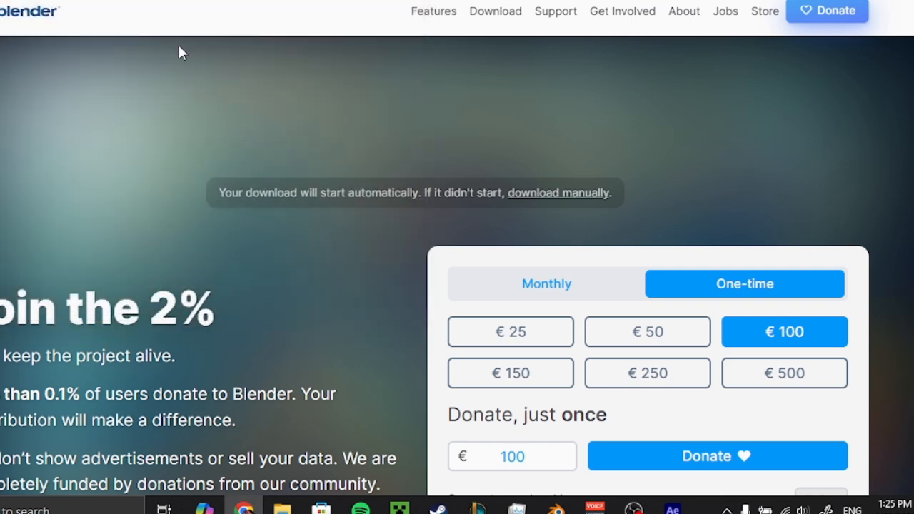
{"action": "left_click", "coordinate": [290, 72]}
{"action": "left_click", "coordinate": [240, 71]}
{"action": "type", "text": "blender kit"}
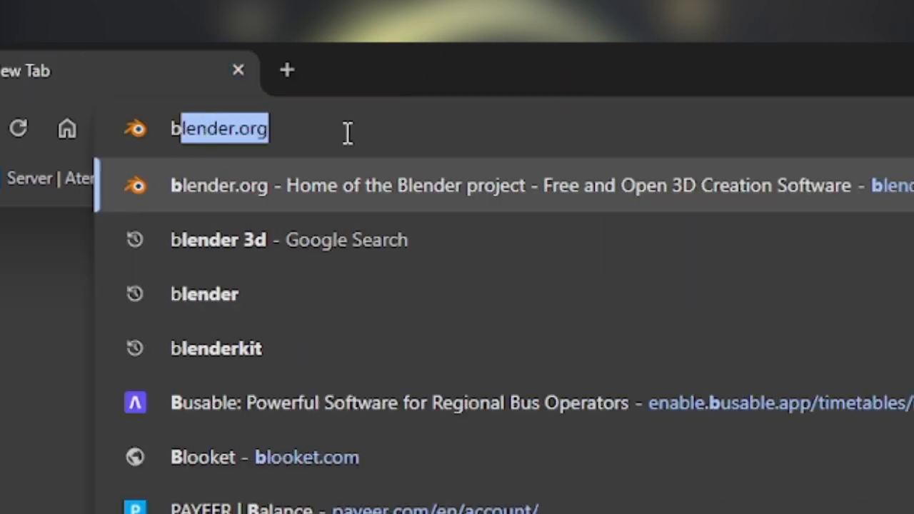
{"action": "key", "text": "Return"}
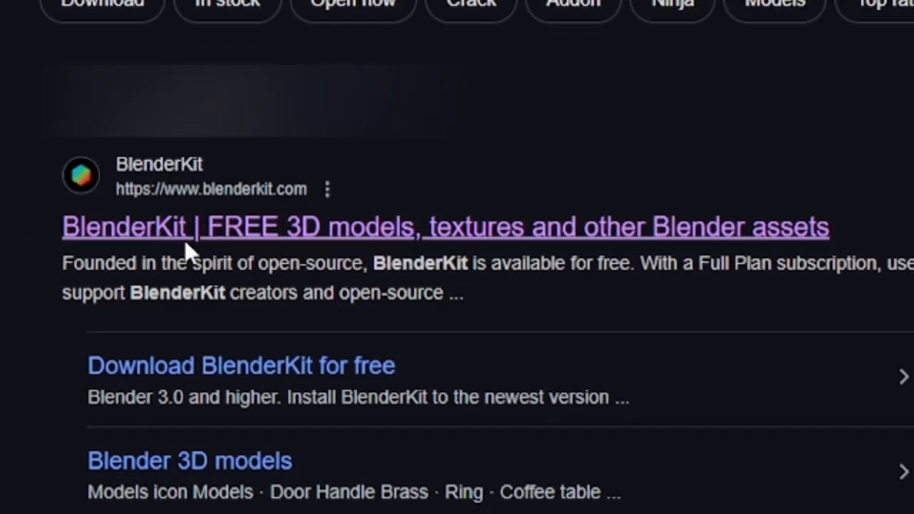
{"action": "left_click", "coordinate": [184, 239]}
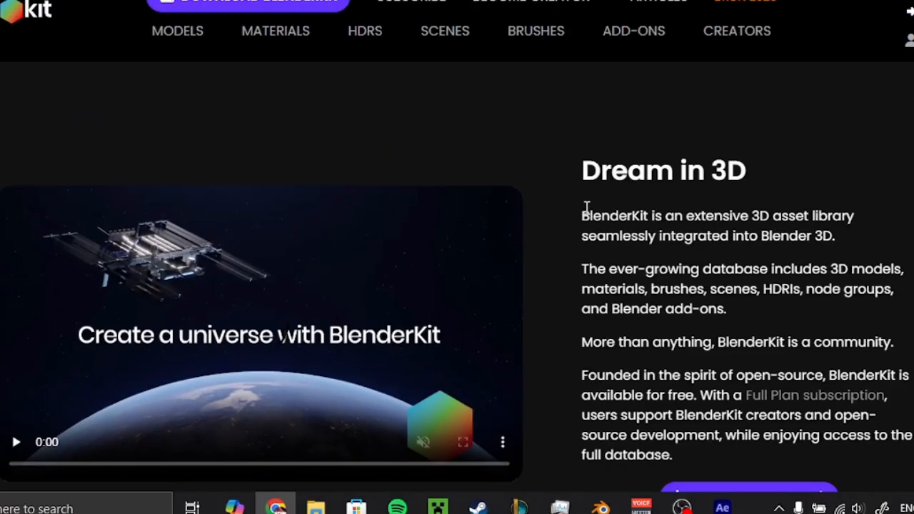
Open BlenderKit's download page and read through its instructions for installing the add-on in Blender.
{"action": "scroll", "coordinate": [586, 207], "scroll_direction": "down", "scroll_amount": 5}
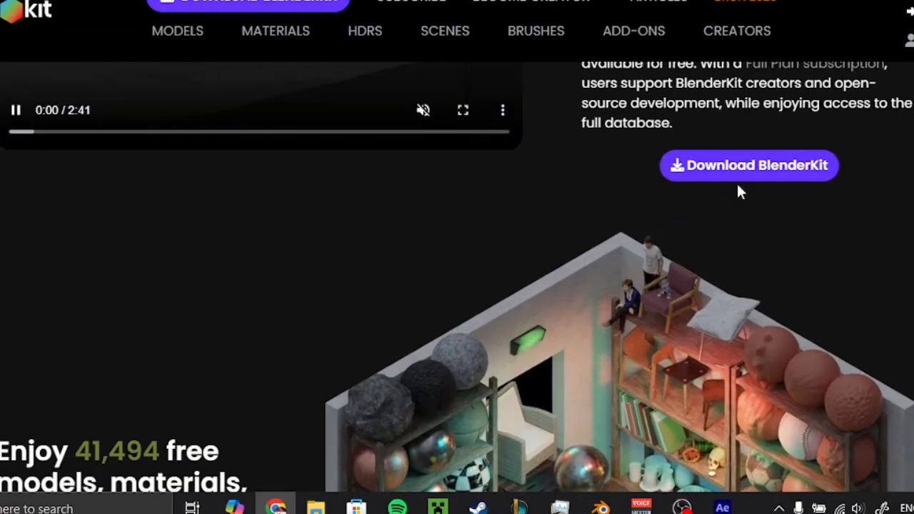
{"action": "scroll", "coordinate": [737, 184], "scroll_direction": "down", "scroll_amount": 6}
{"action": "scroll", "coordinate": [737, 184], "scroll_direction": "up", "scroll_amount": 7}
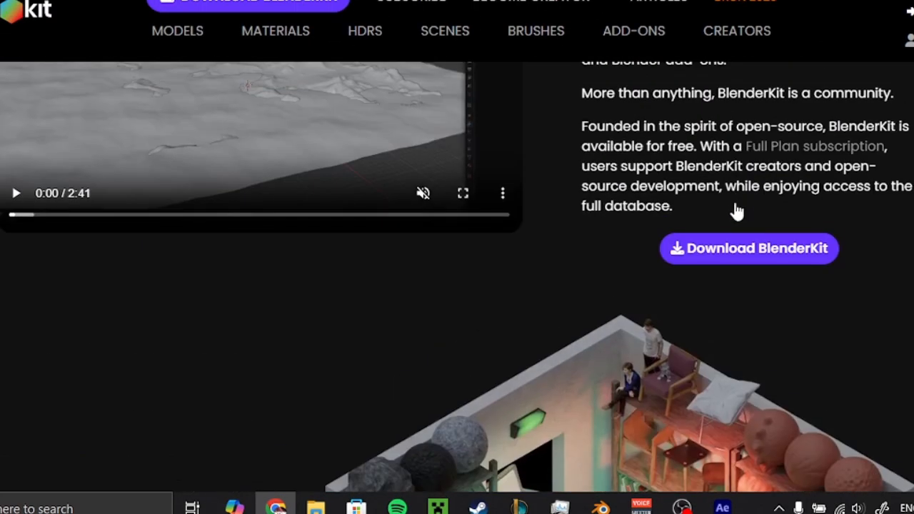
{"action": "left_click", "coordinate": [749, 250]}
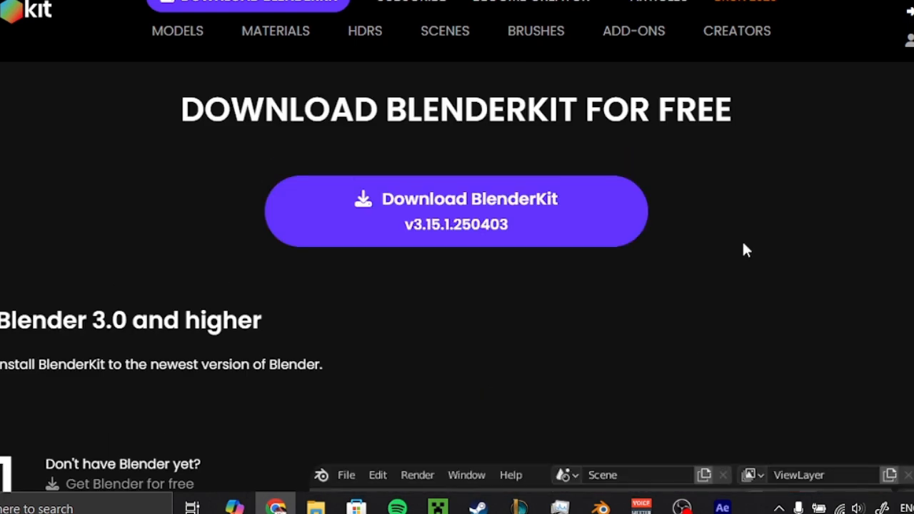
{"action": "scroll", "coordinate": [745, 249], "scroll_direction": "down", "scroll_amount": 5}
{"action": "scroll", "coordinate": [272, 256], "scroll_direction": "down", "scroll_amount": 1}
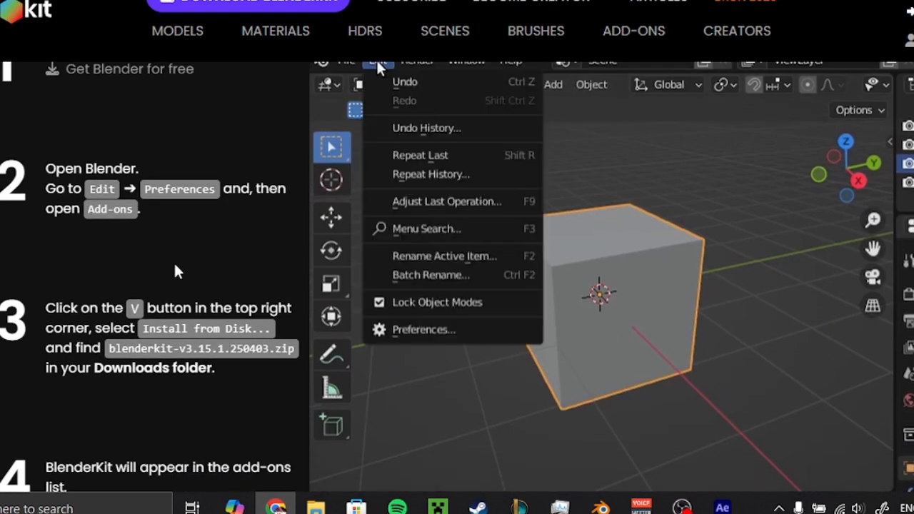
{"action": "scroll", "coordinate": [175, 266], "scroll_direction": "down", "scroll_amount": 1, "text": "ctrl"}
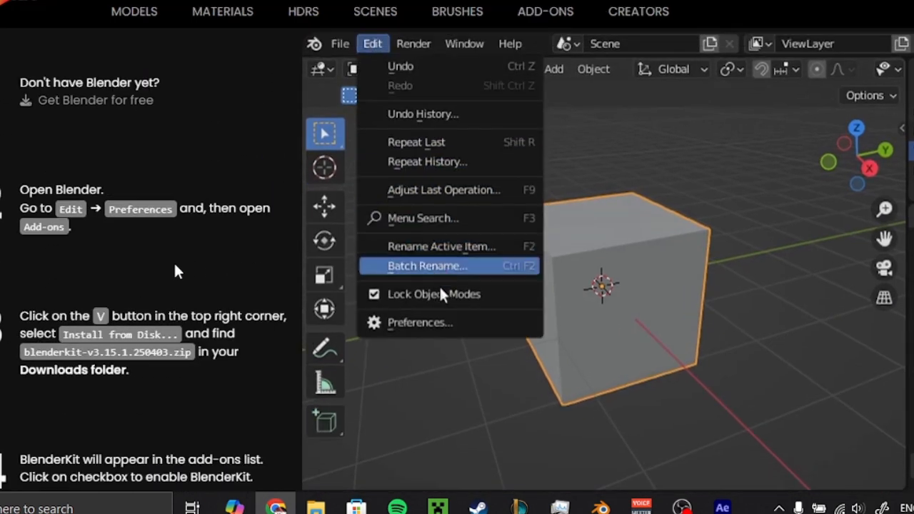
{"action": "scroll", "coordinate": [175, 265], "scroll_direction": "down", "scroll_amount": 1, "text": "ctrl"}
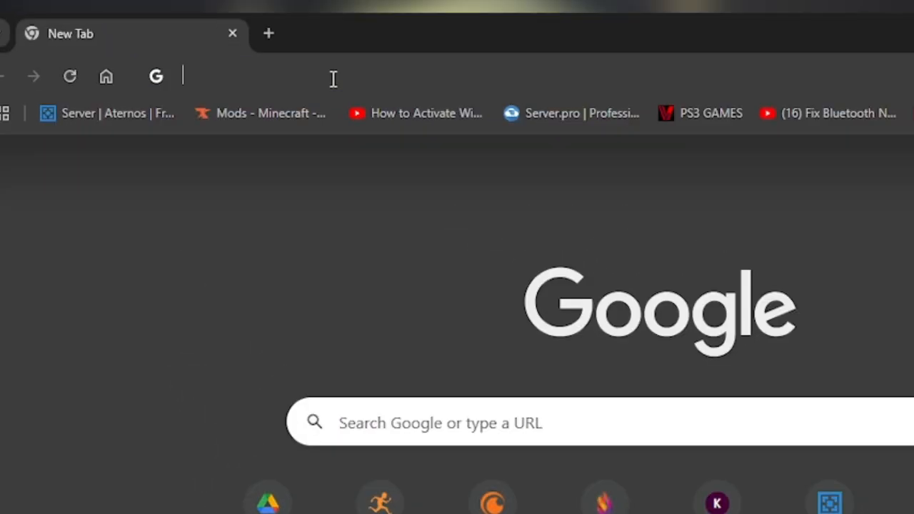
Open the Sketchfab website from a new browser tab.
{"action": "left_click", "coordinate": [369, 76]}
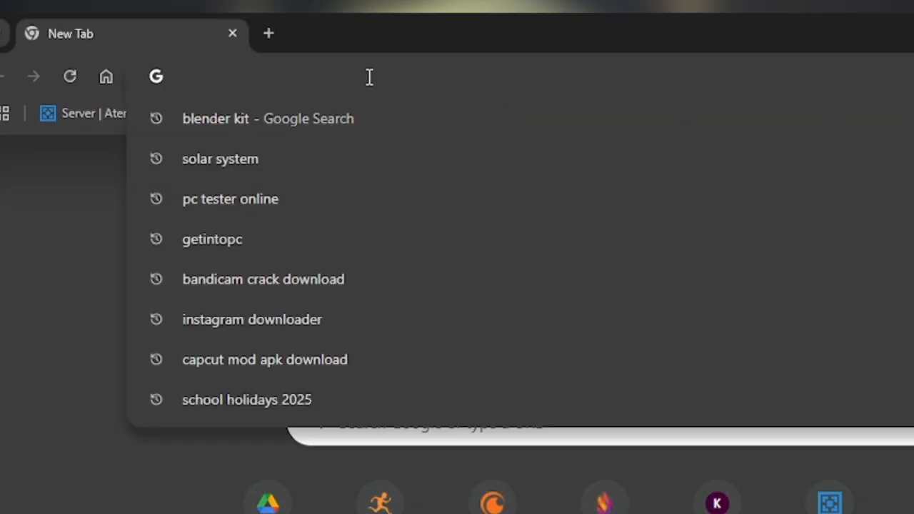
{"action": "type", "text": "sketch"}
{"action": "key", "text": "Return"}
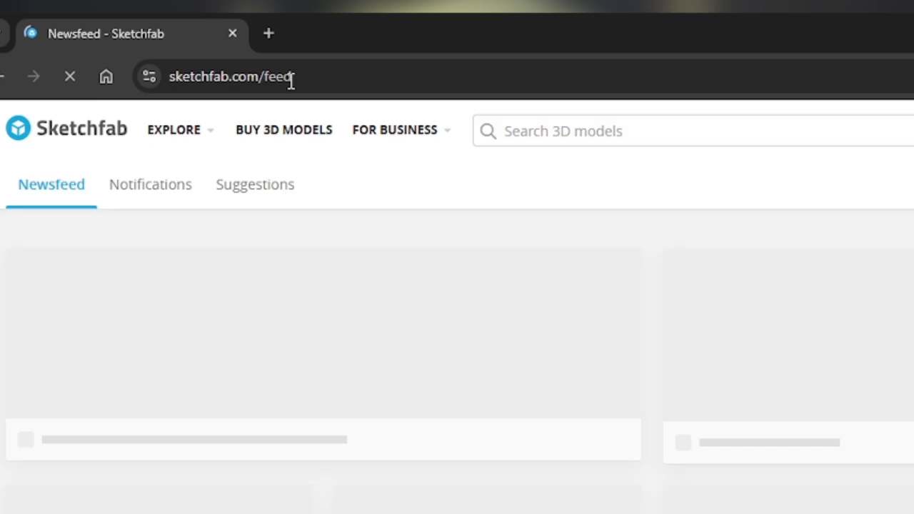
Search Sketchfab for "bmw m4 competition" and browse the matching 3D models.
{"action": "left_click", "coordinate": [657, 139]}
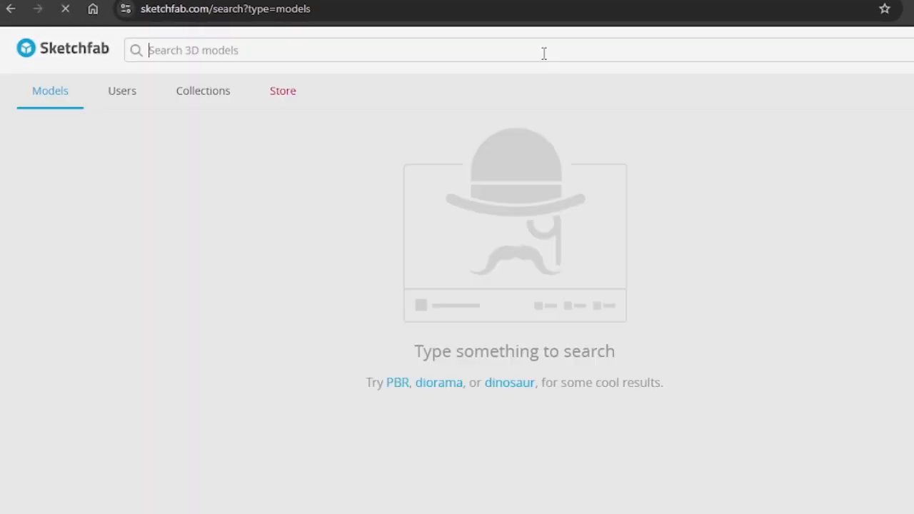
{"action": "type", "text": "bmw "}
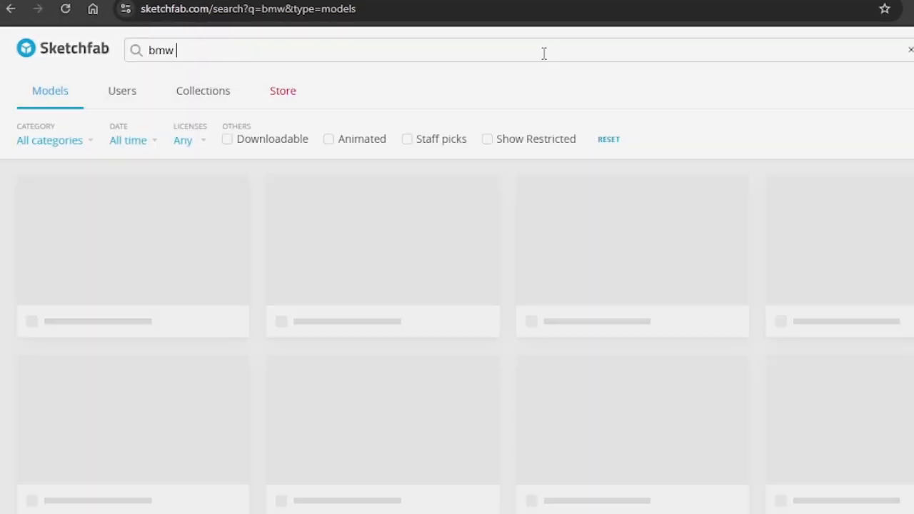
{"action": "type", "text": "m4 competition"}
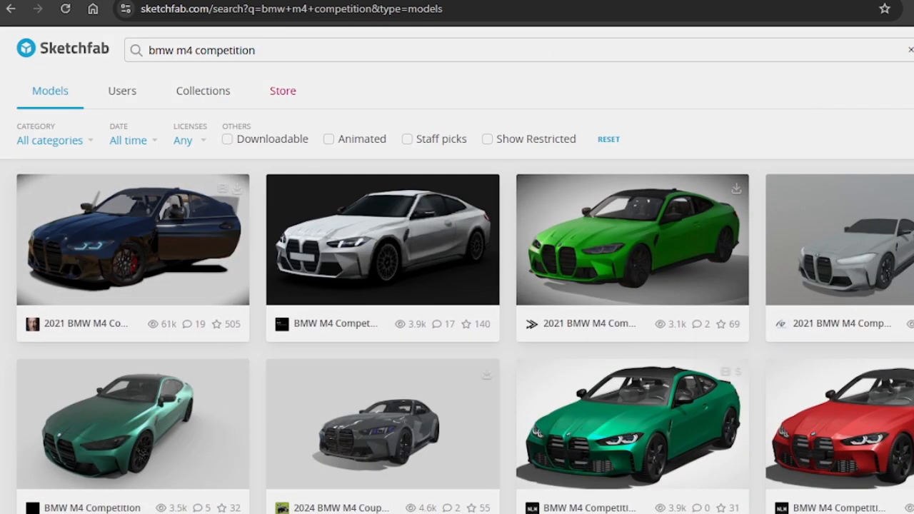
{"action": "scroll", "coordinate": [808, 212], "scroll_direction": "down", "scroll_amount": 1}
{"action": "scroll", "coordinate": [811, 357], "scroll_direction": "down", "scroll_amount": 3}
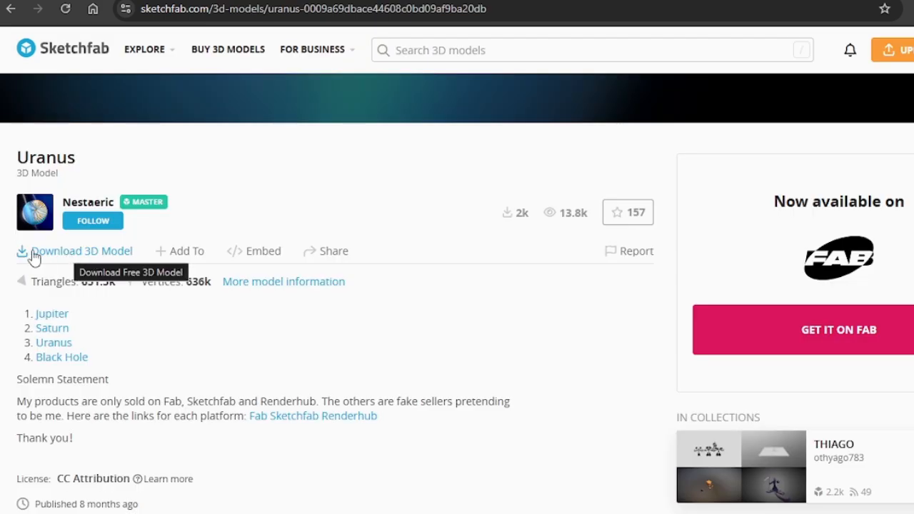
Download the free Uranus 3D model from its Sketchfab page in the original FBX format.
{"action": "left_click", "coordinate": [66, 257]}
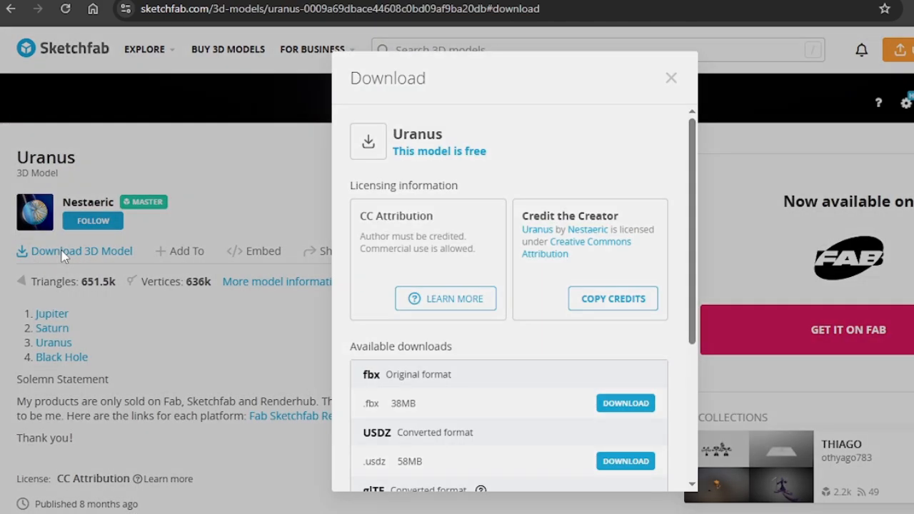
{"action": "scroll", "coordinate": [525, 328], "scroll_direction": "down", "scroll_amount": 2}
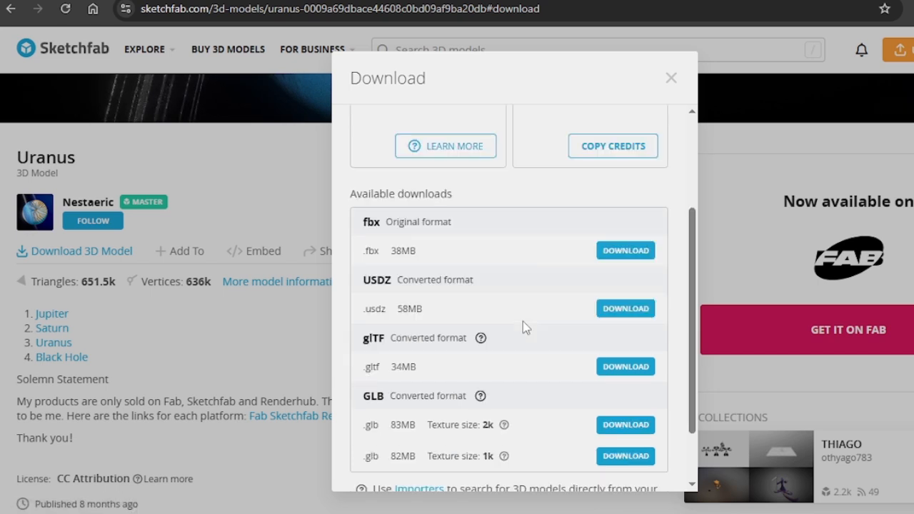
{"action": "scroll", "coordinate": [520, 321], "scroll_direction": "down", "scroll_amount": 1}
{"action": "left_click_drag", "start_coordinate": [364, 146], "coordinate": [388, 160]}
{"action": "left_click", "coordinate": [374, 150]}
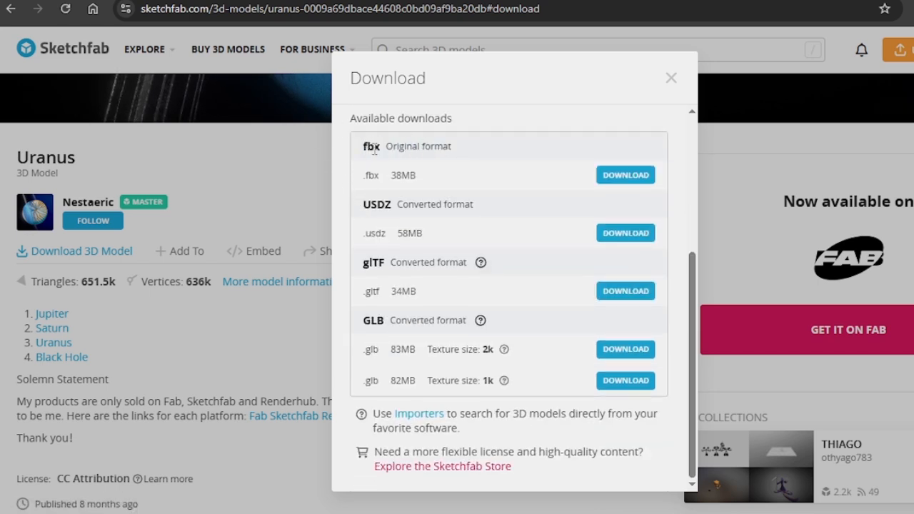
{"action": "left_click", "coordinate": [623, 175]}
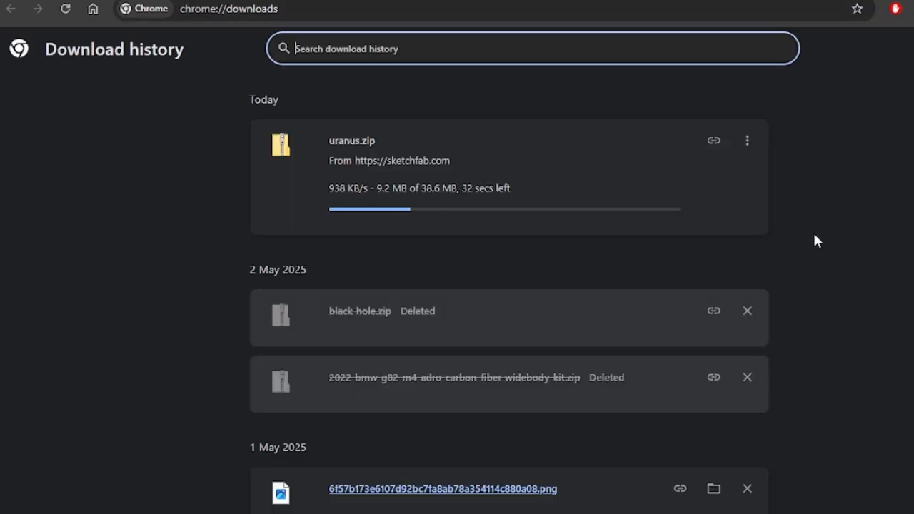
Show the downloaded uranus.zip in its folder and display the folder's files as large icons.
{"action": "left_click", "coordinate": [713, 147]}
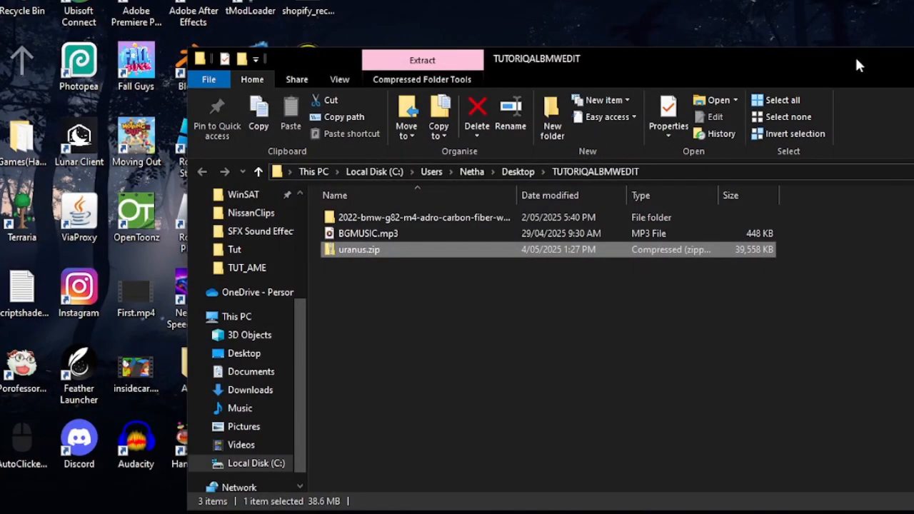
{"action": "left_click_drag", "start_coordinate": [858, 65], "coordinate": [800, 24]}
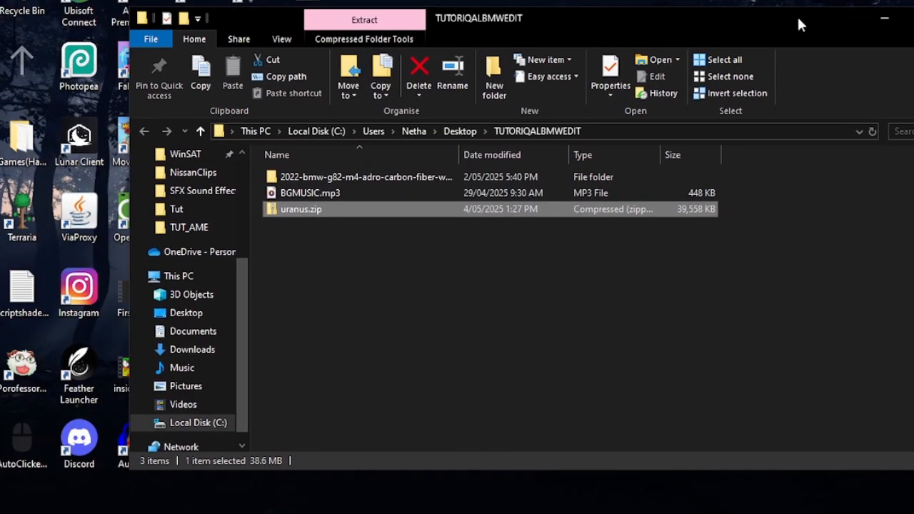
{"action": "left_click", "coordinate": [913, 461]}
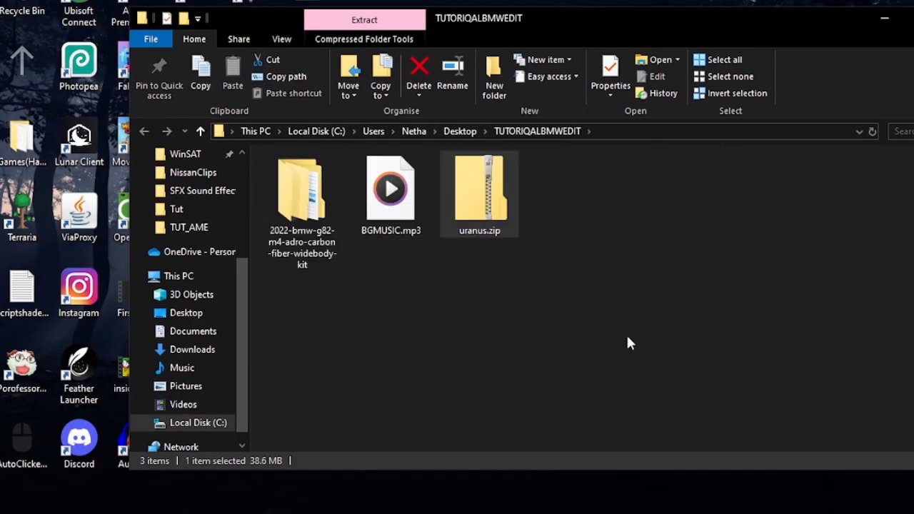
Extract uranus.zip into its own uranus folder with 7-Zip and open the source folder holding the FBX file.
{"action": "right_click", "coordinate": [477, 207]}
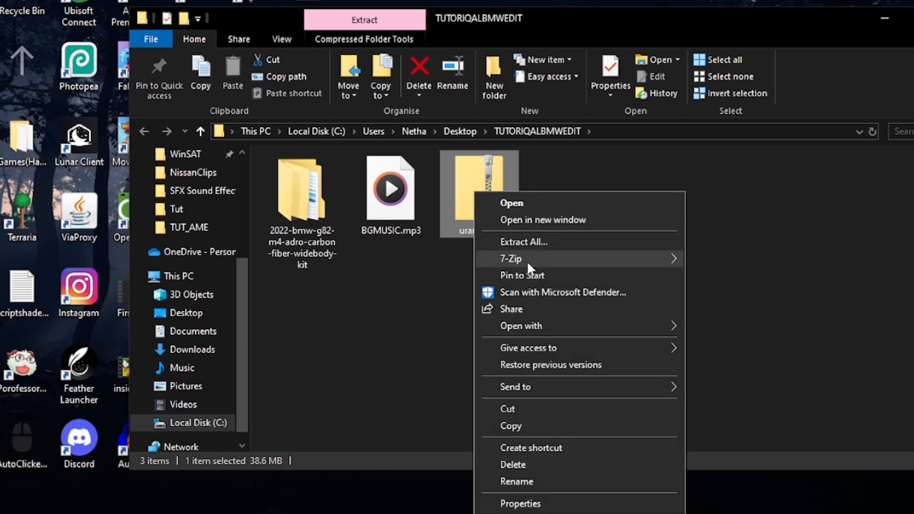
{"action": "mouse_move", "coordinate": [571, 256]}
{"action": "left_click", "coordinate": [766, 328]}
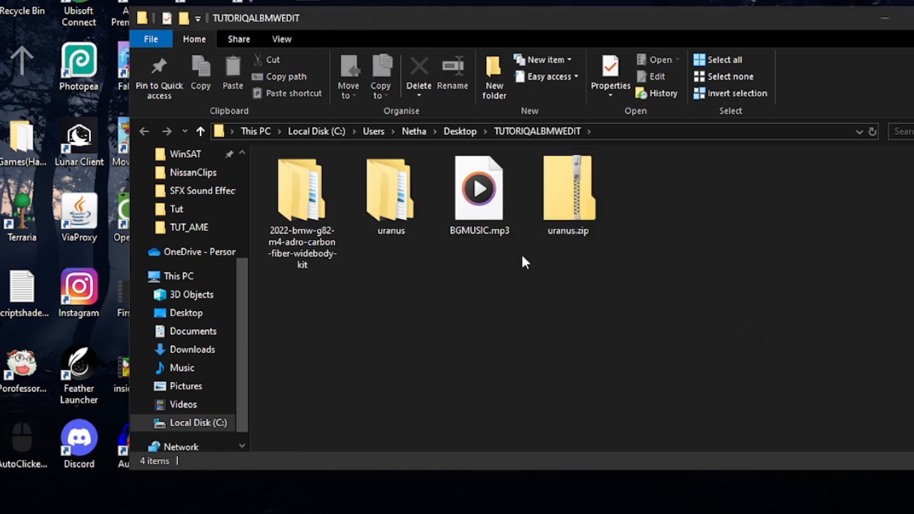
{"action": "double_click", "coordinate": [395, 194]}
{"action": "double_click", "coordinate": [386, 177]}
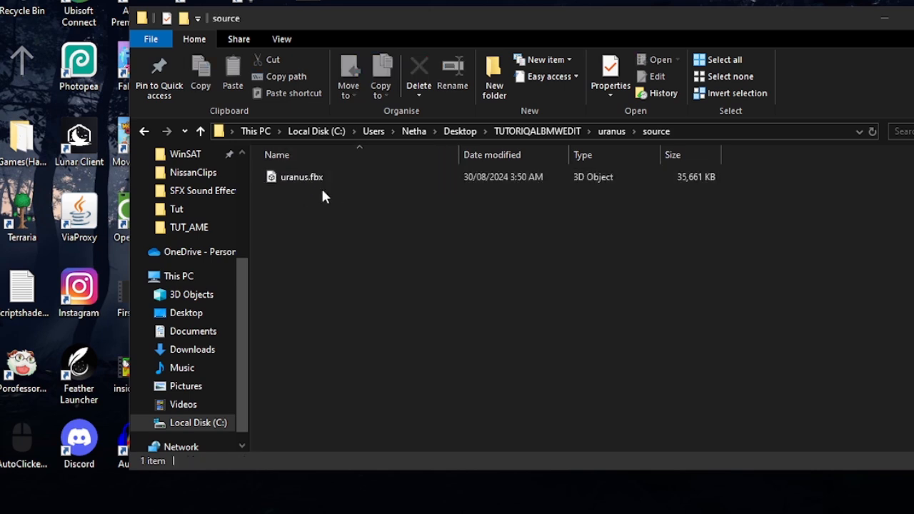
Inspect the FINAL_MODEL_3 files in the BMW G82 M4 widebody kit's source folder, and minimize the file window.
{"action": "left_click", "coordinate": [547, 131]}
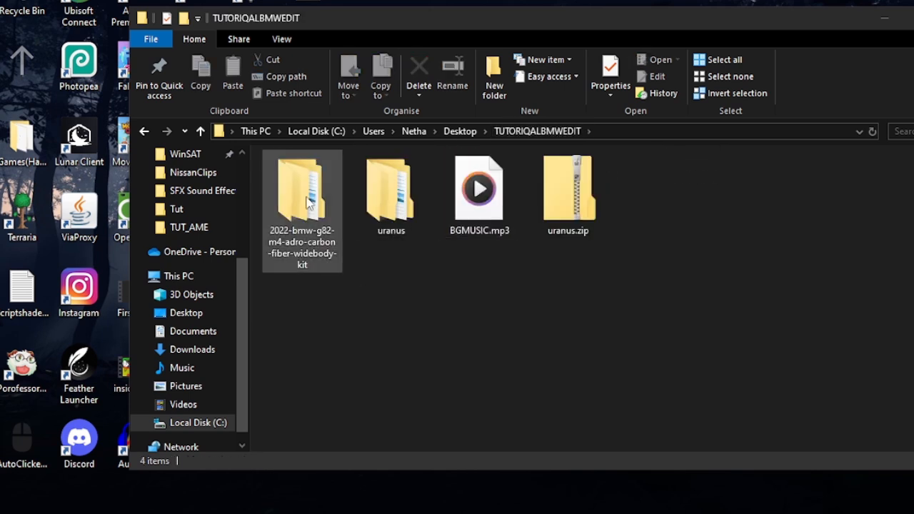
{"action": "double_click", "coordinate": [309, 202]}
{"action": "double_click", "coordinate": [315, 174]}
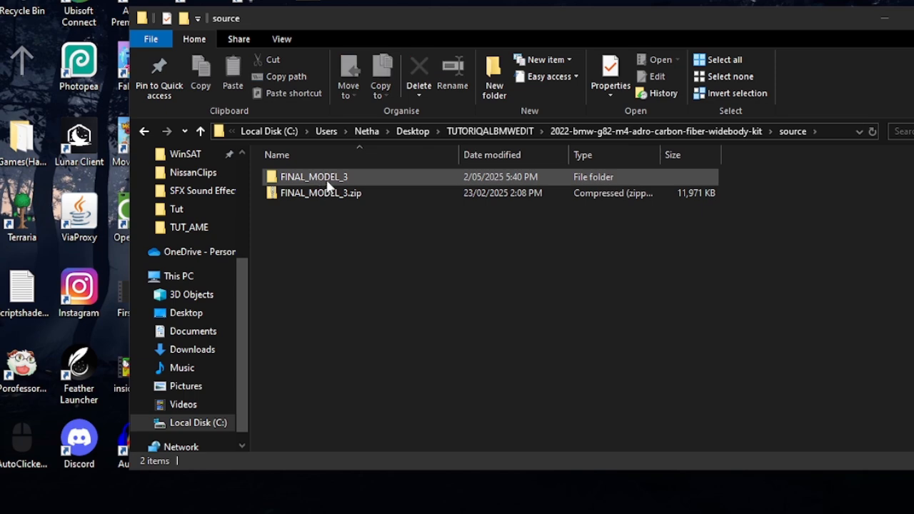
{"action": "double_click", "coordinate": [330, 182]}
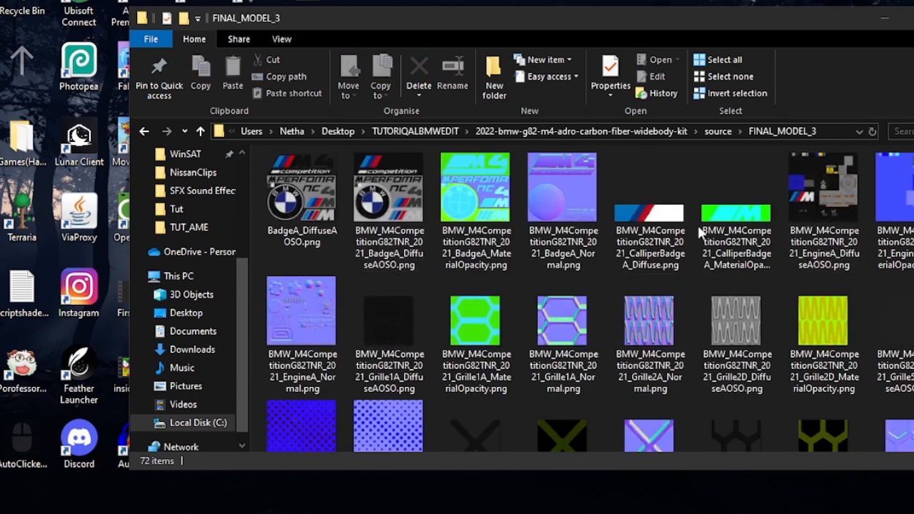
{"action": "left_click", "coordinate": [554, 133]}
{"action": "left_click", "coordinate": [547, 131]}
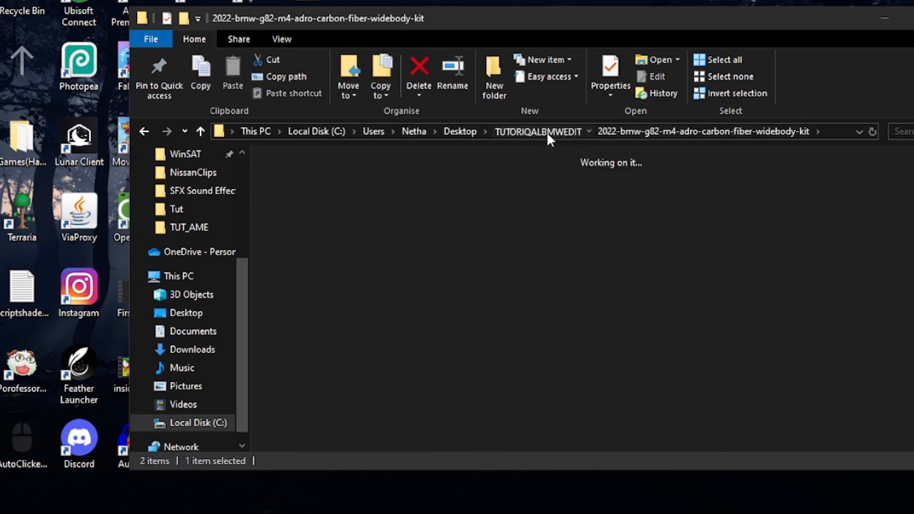
{"action": "left_click", "coordinate": [702, 215]}
{"action": "left_click", "coordinate": [885, 29]}
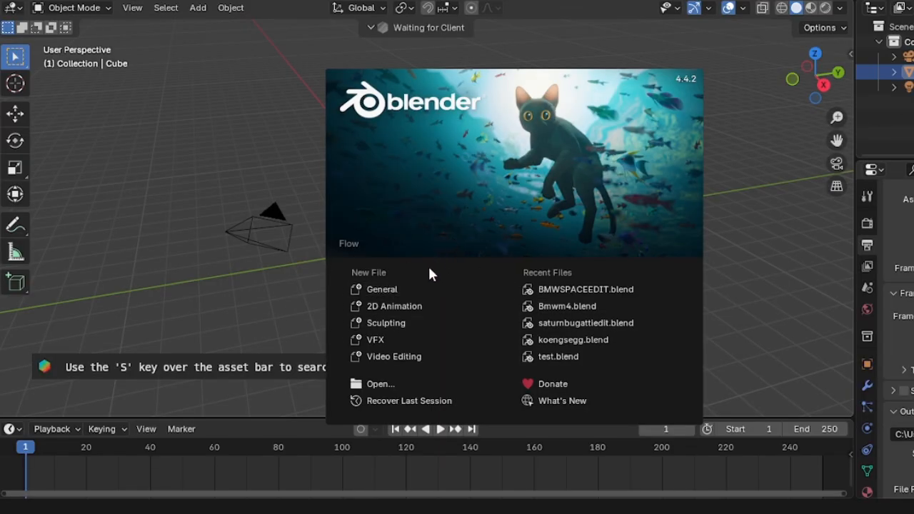
Start a new General file in Blender, set the Screencast Keys Y offset to 63 and hide the sidebar.
{"action": "left_click", "coordinate": [386, 290]}
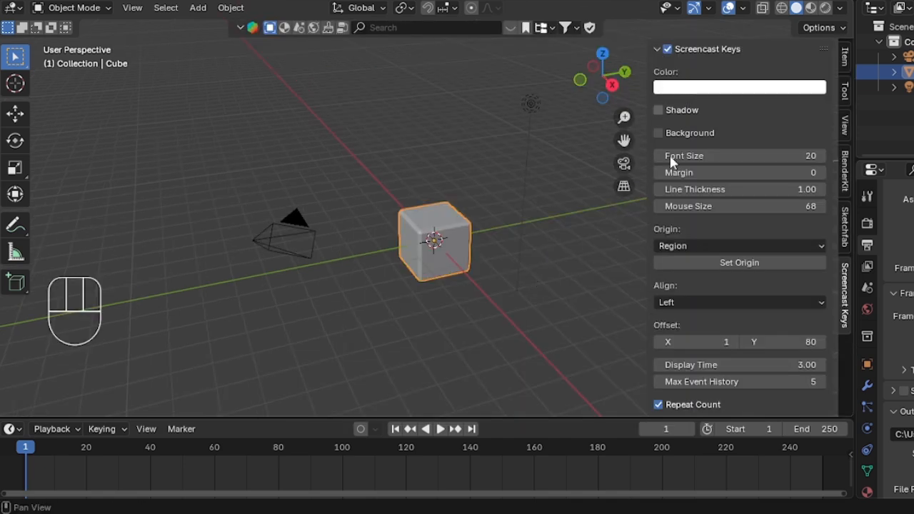
{"action": "mouse_move", "coordinate": [768, 342]}
{"action": "left_mouse_down"}
{"action": "mouse_move", "coordinate": [745, 343]}
{"action": "mouse_move", "coordinate": [756, 342]}
{"action": "left_mouse_up"}
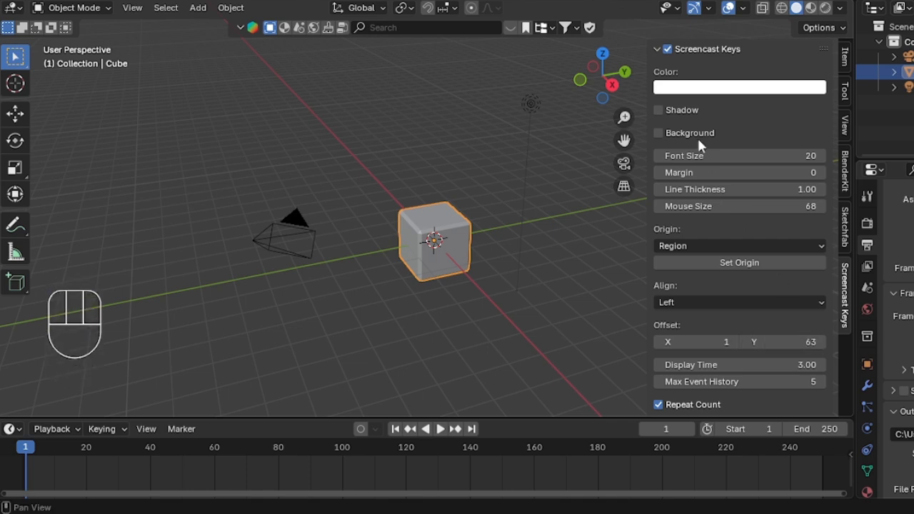
{"action": "left_click", "coordinate": [656, 50]}
{"action": "key", "text": "n"}
Select the default cube and light together and delete them, keeping the camera.
{"action": "middle_click_drag", "start_coordinate": [584, 245], "coordinate": [597, 242]}
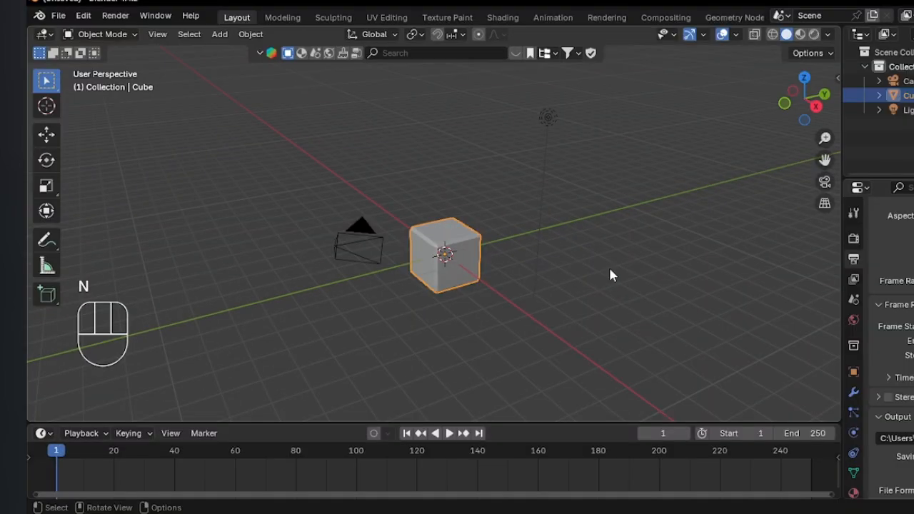
{"action": "middle_click_drag", "start_coordinate": [611, 275], "coordinate": [590, 292]}
{"action": "left_click_drag", "start_coordinate": [636, 353], "coordinate": [354, 93]}
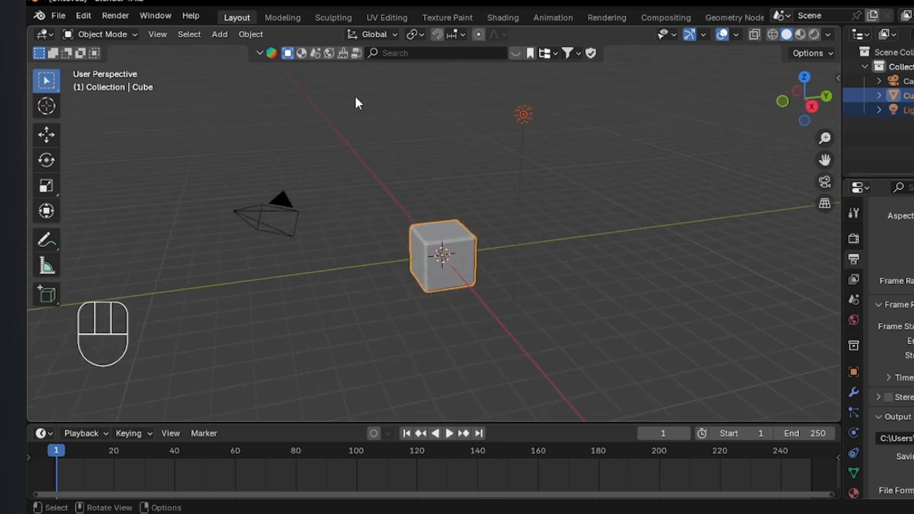
{"action": "key", "text": "x"}
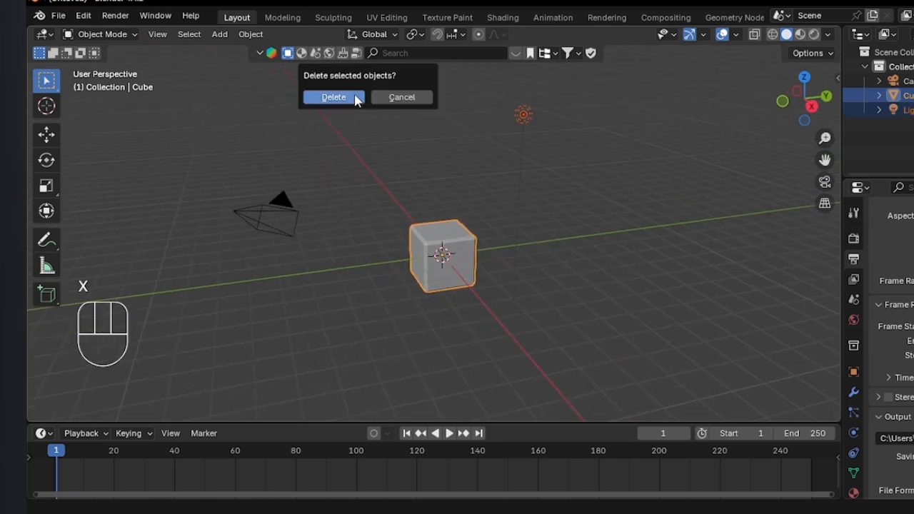
{"action": "left_click", "coordinate": [334, 98]}
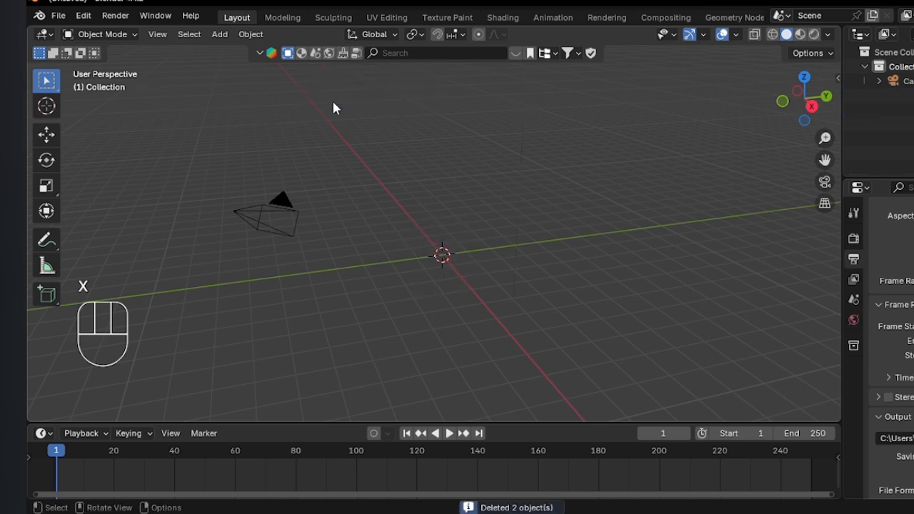
Save the scene in the BlenderSaves folder as B_WTUTEDIT.blend.
{"action": "scroll", "coordinate": [469, 220], "scroll_direction": "down", "scroll_amount": 6}
{"action": "scroll", "coordinate": [469, 220], "scroll_direction": "up", "scroll_amount": 6}
{"action": "key", "text": "ctrl+s"}
{"action": "left_click", "coordinate": [475, 437]}
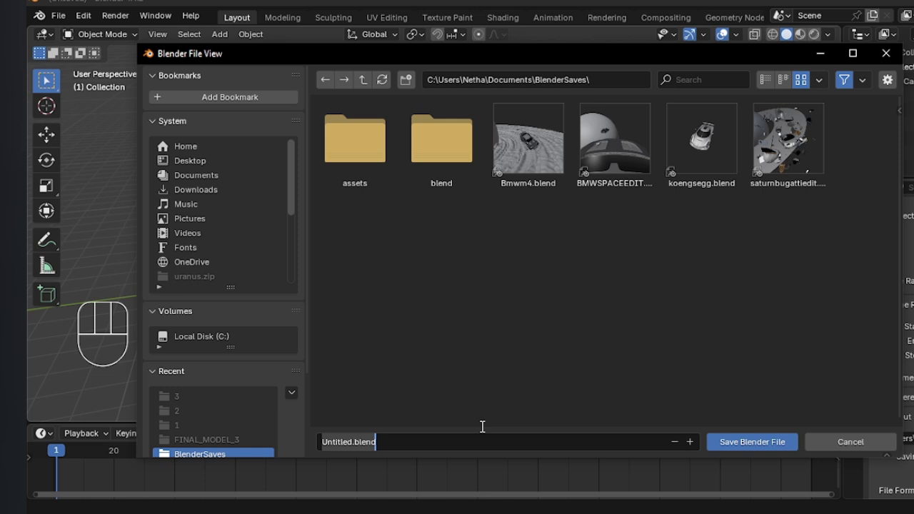
{"action": "type", "text": "BMWTUTORIAL"}
{"action": "key", "text": "Return"}
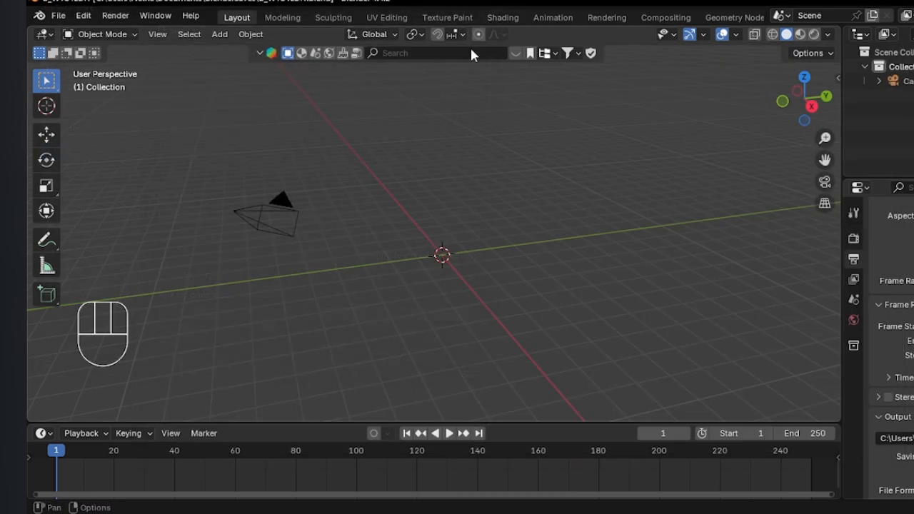
Search the BlenderKit HDRs for "space" and advance to the next set of results.
{"action": "left_click", "coordinate": [330, 54]}
{"action": "left_click", "coordinate": [432, 51]}
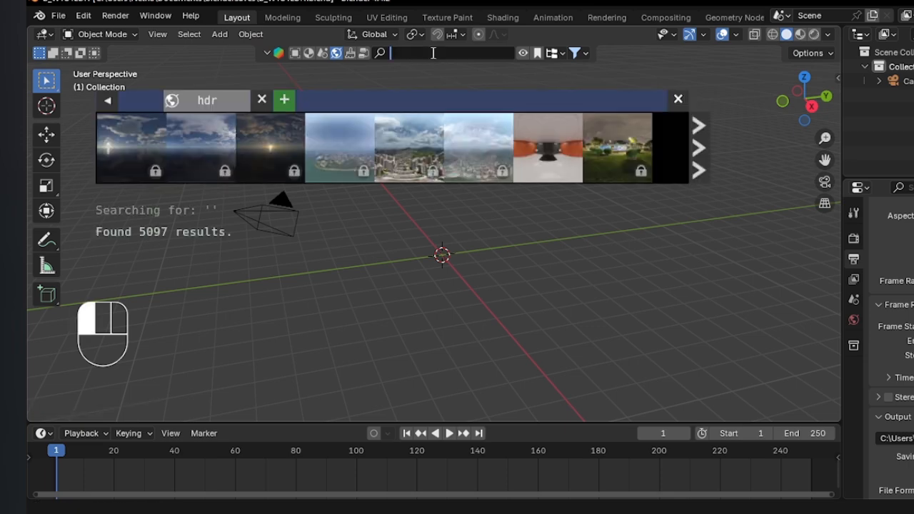
{"action": "key", "text": "Return"}
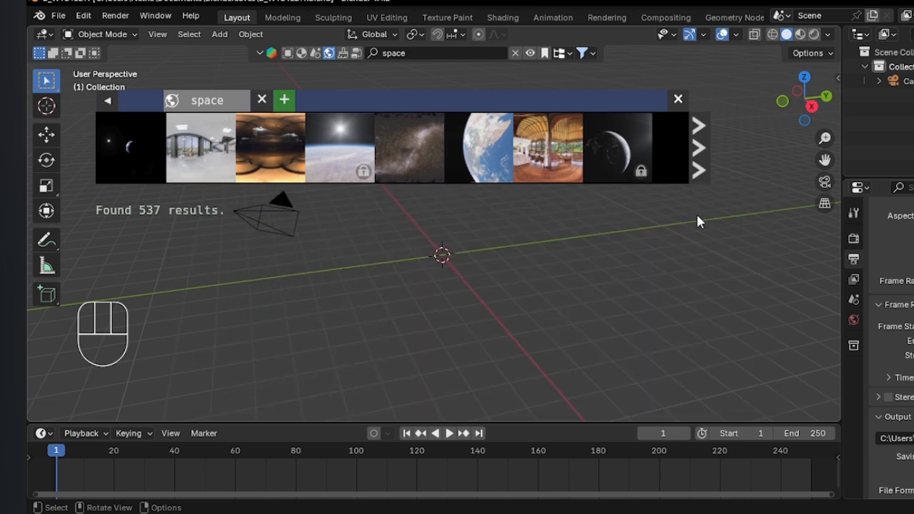
{"action": "left_click", "coordinate": [701, 158]}
{"action": "left_click", "coordinate": [702, 159]}
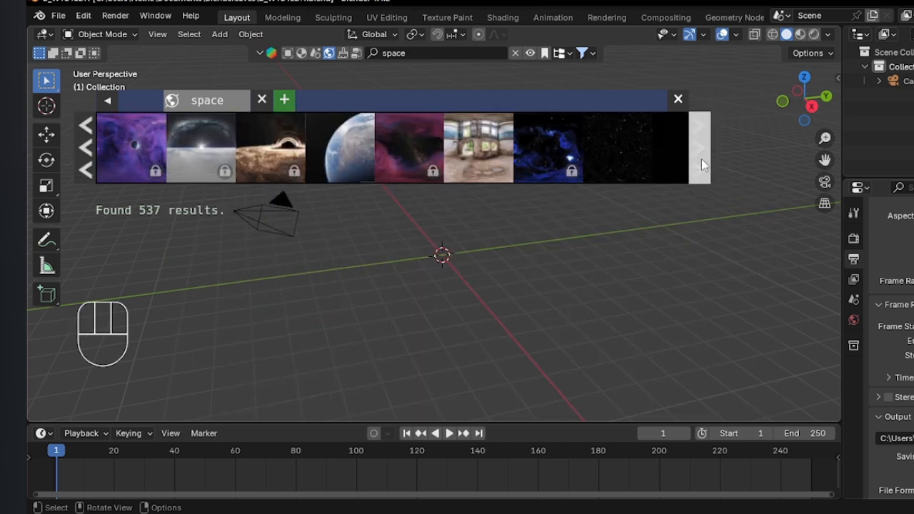
Download the Deep Dark Space with Stars HDR at 8192 resolution and close the asset bar.
{"action": "mouse_move", "coordinate": [607, 157]}
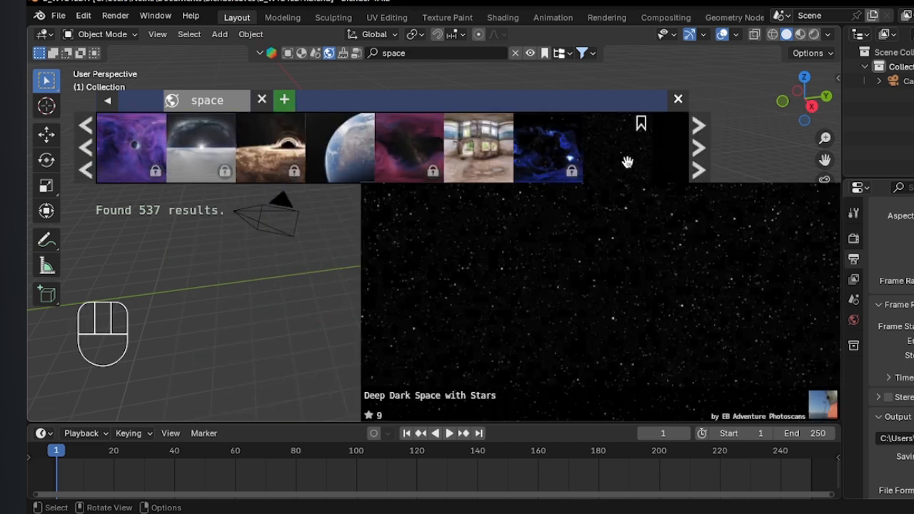
{"action": "left_click", "coordinate": [631, 163]}
{"action": "left_click", "coordinate": [705, 169]}
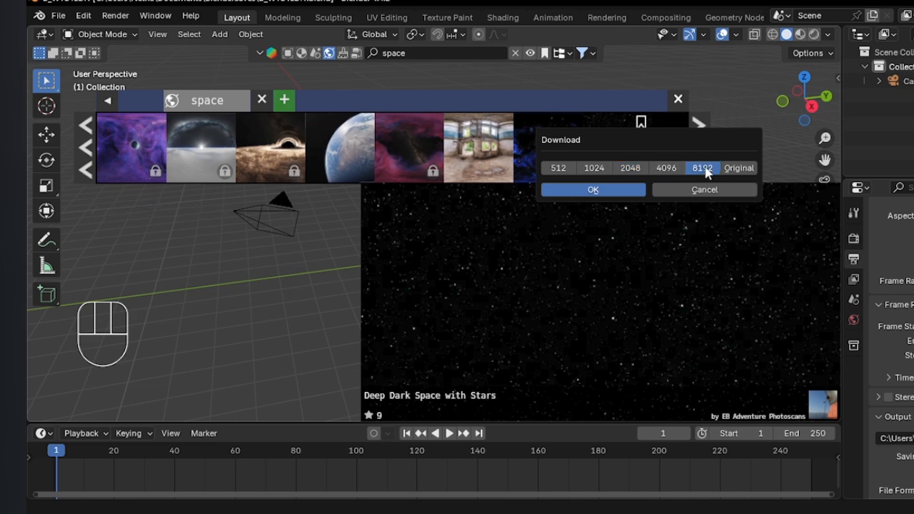
{"action": "left_click", "coordinate": [623, 187]}
{"action": "left_click", "coordinate": [676, 99]}
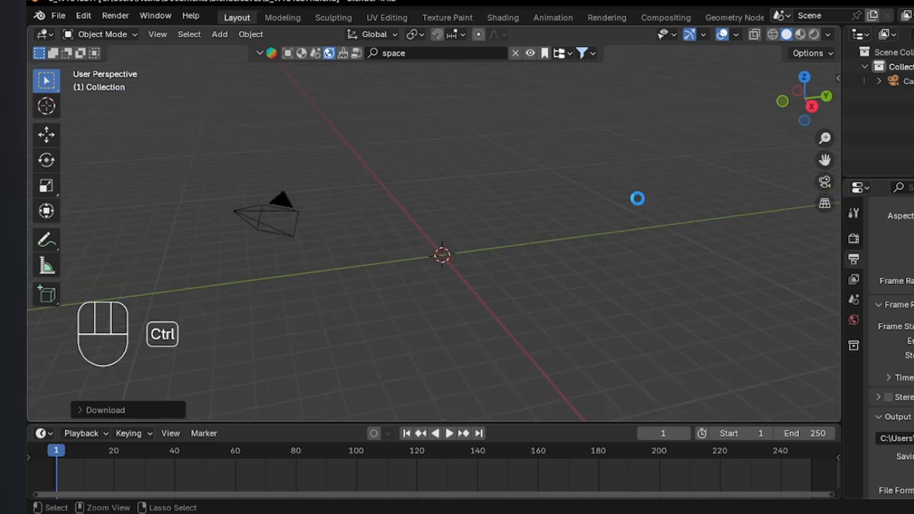
Save the file and switch the viewport to Rendered shading to view the star background.
{"action": "key", "text": "ctrl+s"}
{"action": "mouse_move", "coordinate": [636, 198]}
{"action": "middle_mouse_down"}
{"action": "mouse_move", "coordinate": [650, 205]}
{"action": "mouse_move", "coordinate": [509, 218]}
{"action": "mouse_move", "coordinate": [522, 224]}
{"action": "mouse_move", "coordinate": [624, 188]}
{"action": "mouse_move", "coordinate": [479, 218]}
{"action": "mouse_move", "coordinate": [674, 205]}
{"action": "middle_mouse_up"}
{"action": "key", "text": "z"}
{"action": "left_click", "coordinate": [508, 137]}
{"action": "middle_click_drag", "start_coordinate": [557, 207], "coordinate": [557, 207]}
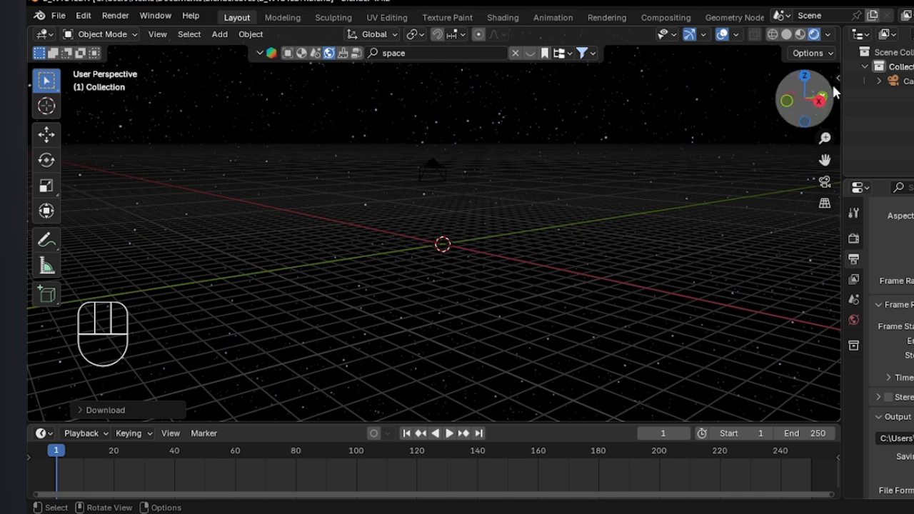
Hide the floor grid and the X and Y axis lines in the viewport overlays.
{"action": "left_click", "coordinate": [733, 34]}
{"action": "left_click", "coordinate": [695, 105]}
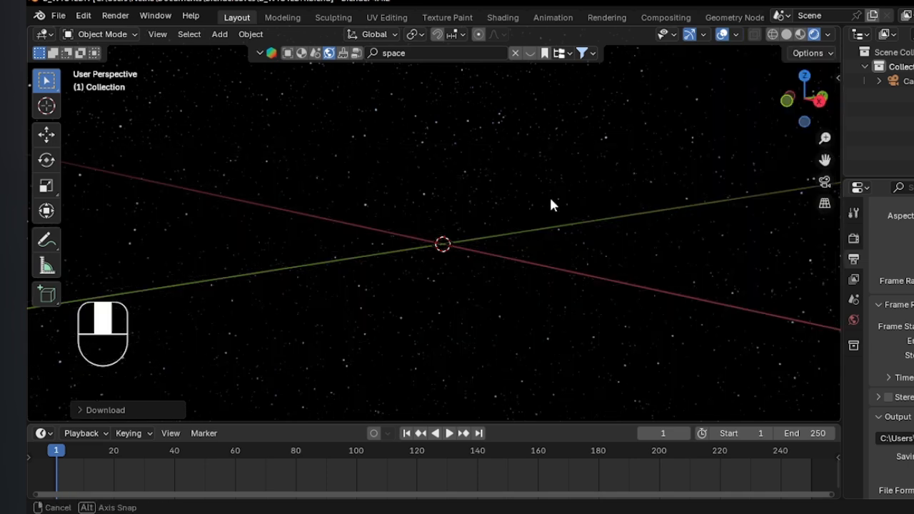
{"action": "middle_click_drag", "start_coordinate": [550, 195], "coordinate": [586, 179]}
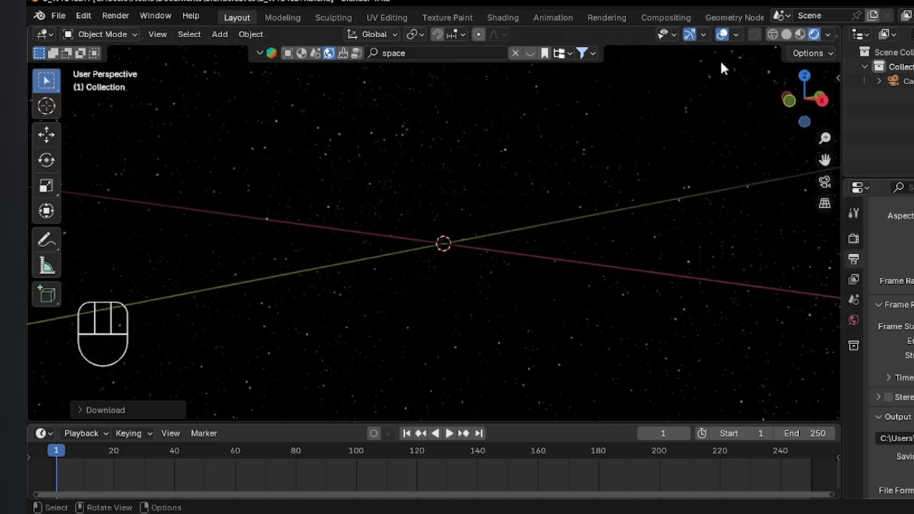
{"action": "left_click", "coordinate": [734, 35]}
{"action": "left_click", "coordinate": [782, 104]}
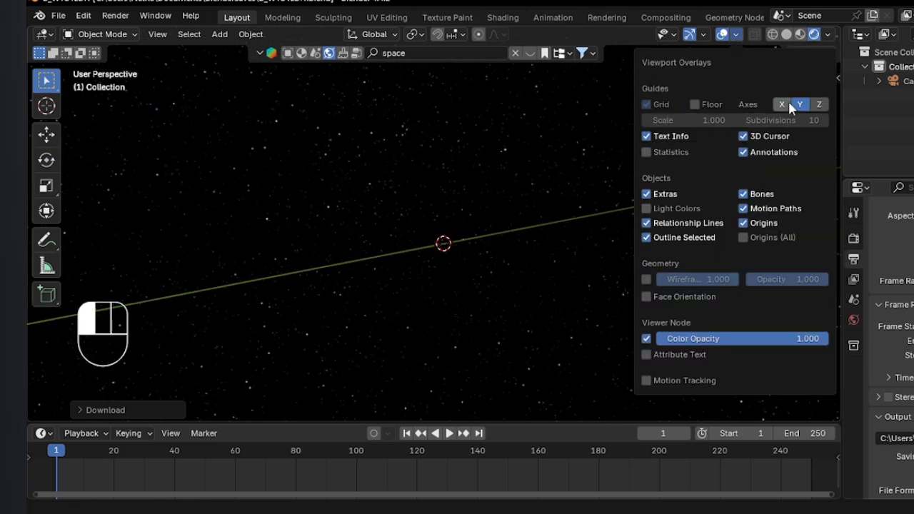
{"action": "left_click", "coordinate": [800, 104]}
{"action": "middle_click_drag", "start_coordinate": [521, 205], "coordinate": [493, 209]}
Turn the floor grid and the X and Y axis lines back on in the viewport overlays.
{"action": "left_click", "coordinate": [735, 35]}
{"action": "left_click", "coordinate": [695, 105]}
{"action": "left_click", "coordinate": [782, 104]}
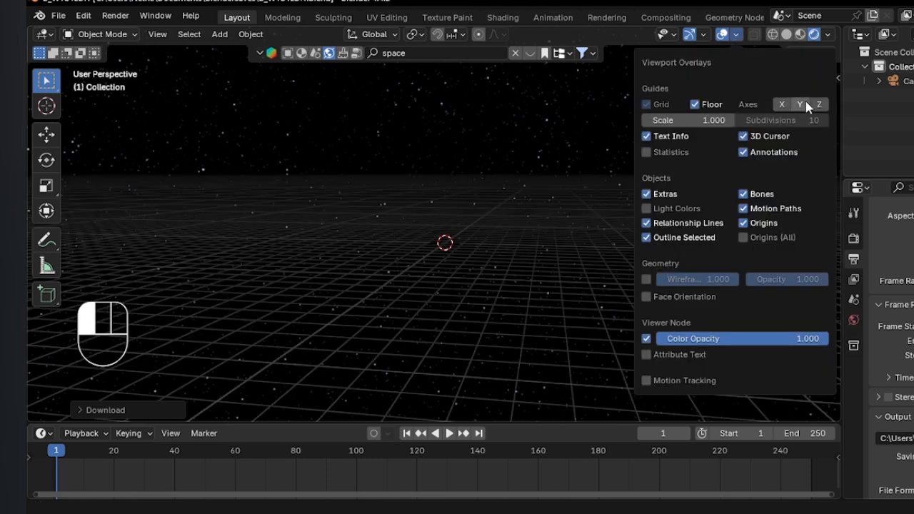
{"action": "left_click", "coordinate": [800, 105]}
{"action": "middle_click_drag", "start_coordinate": [597, 155], "coordinate": [390, 227]}
{"action": "scroll", "coordinate": [446, 252], "scroll_direction": "down", "scroll_amount": 3}
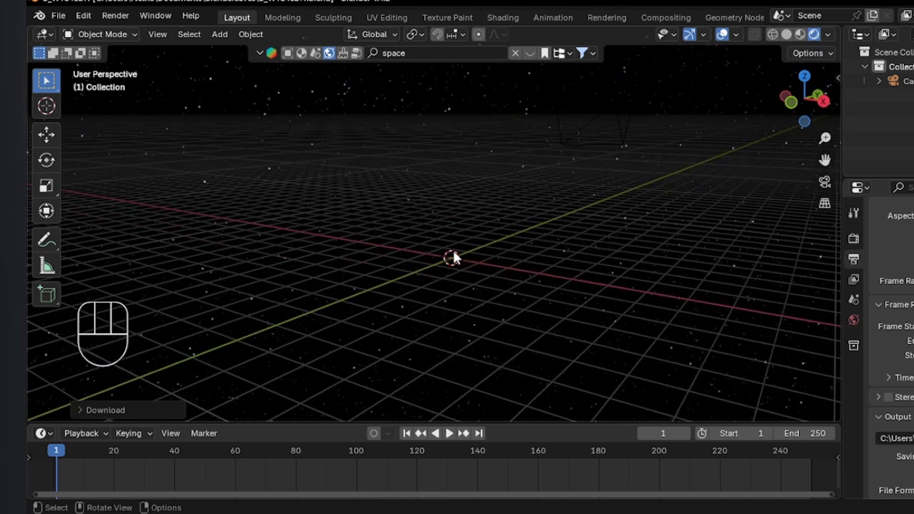
{"action": "scroll", "coordinate": [450, 257], "scroll_direction": "up", "scroll_amount": 2}
Return the viewport to Solid shading and import uranus.fbx from the uranus source folder at scale 1.00.
{"action": "key", "text": "z"}
{"action": "left_click", "coordinate": [607, 260]}
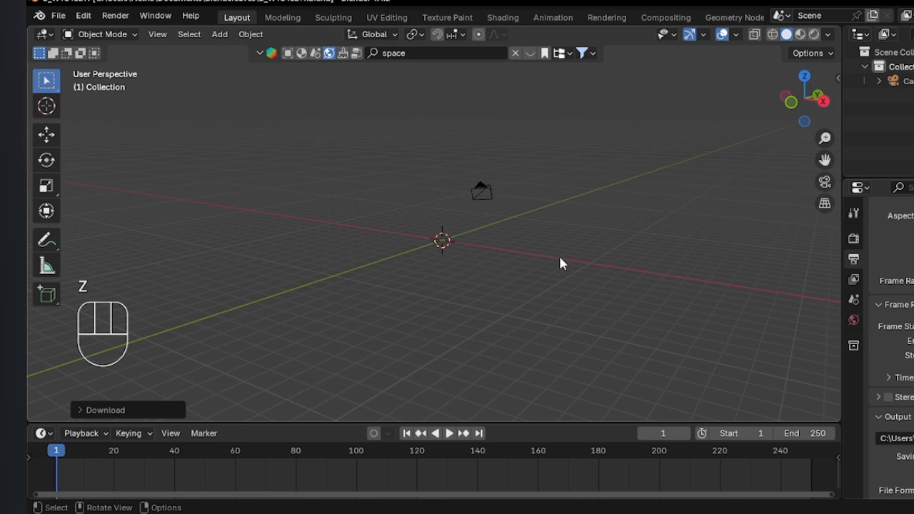
{"action": "scroll", "coordinate": [500, 250], "scroll_direction": "up", "scroll_amount": 3}
{"action": "left_click", "coordinate": [58, 16]}
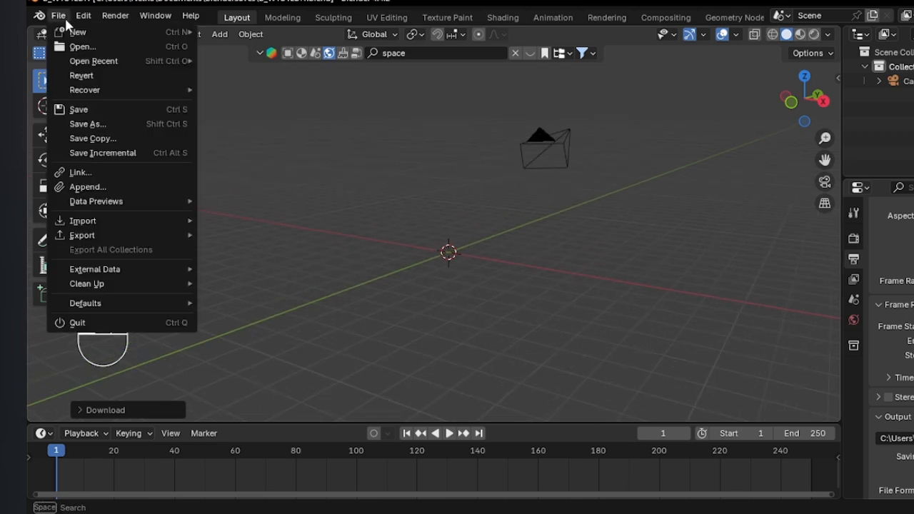
{"action": "mouse_move", "coordinate": [115, 221]}
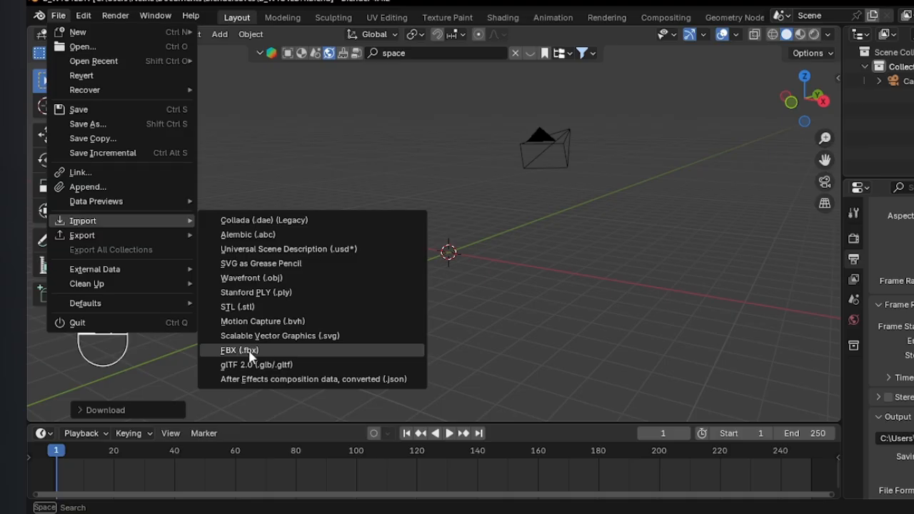
{"action": "left_click", "coordinate": [243, 350]}
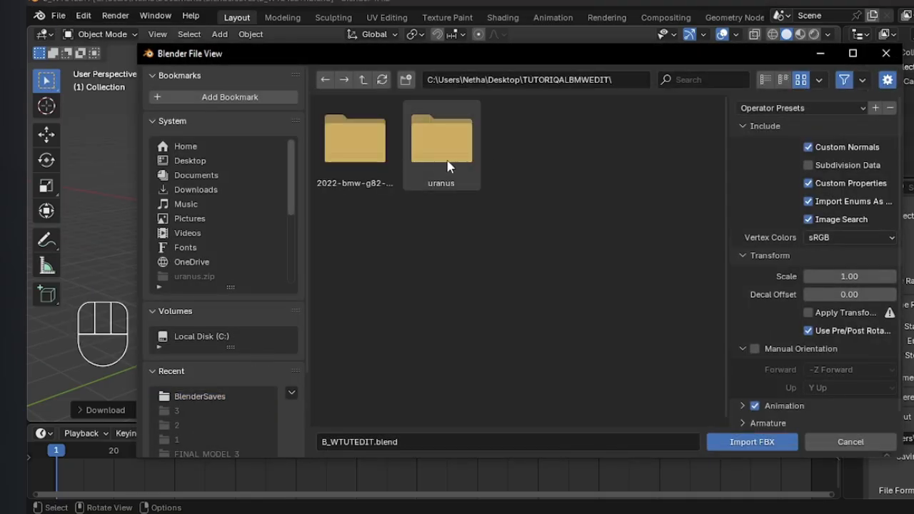
{"action": "double_click", "coordinate": [432, 155]}
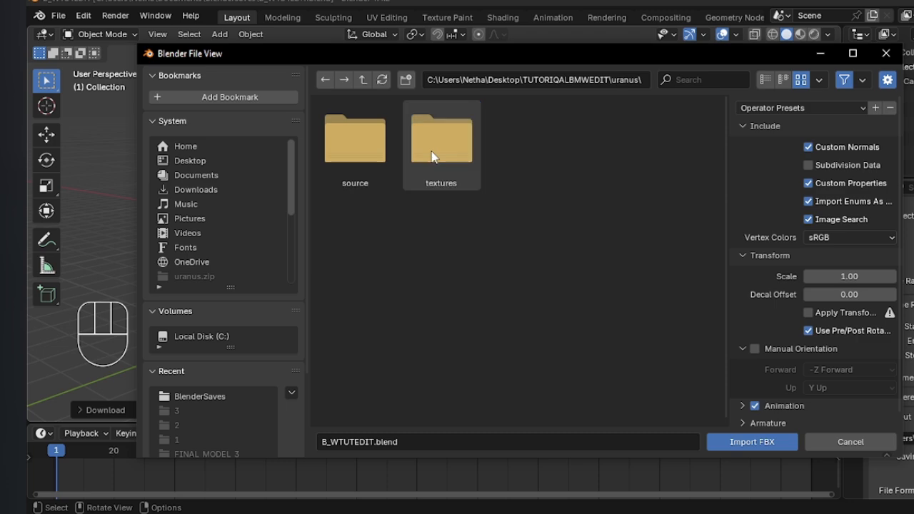
{"action": "double_click", "coordinate": [377, 149]}
{"action": "left_click", "coordinate": [373, 149]}
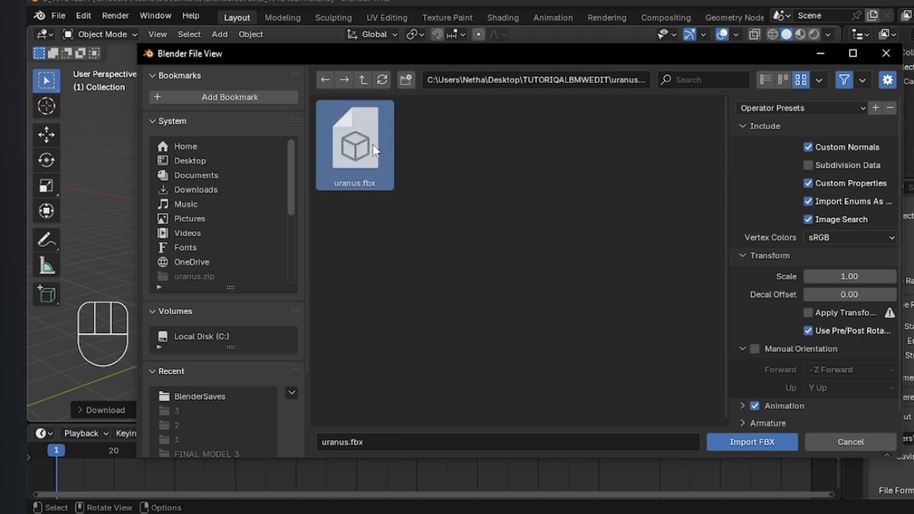
{"action": "left_click", "coordinate": [736, 439]}
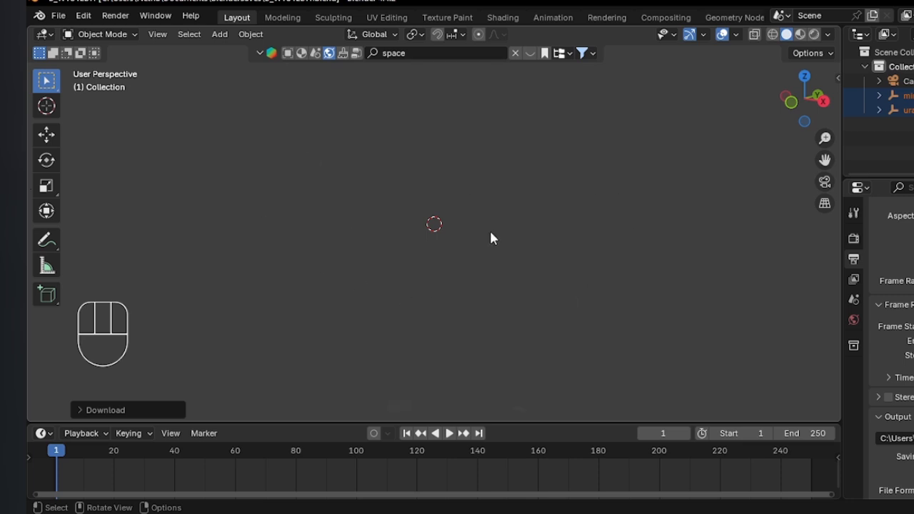
Set the viewport's clip end distance to 999999 m and hide the sidebar.
{"action": "scroll", "coordinate": [491, 233], "scroll_direction": "up", "scroll_amount": 5}
{"action": "scroll", "coordinate": [490, 233], "scroll_direction": "down", "scroll_amount": 3}
{"action": "scroll", "coordinate": [491, 238], "scroll_direction": "down", "scroll_amount": 2}
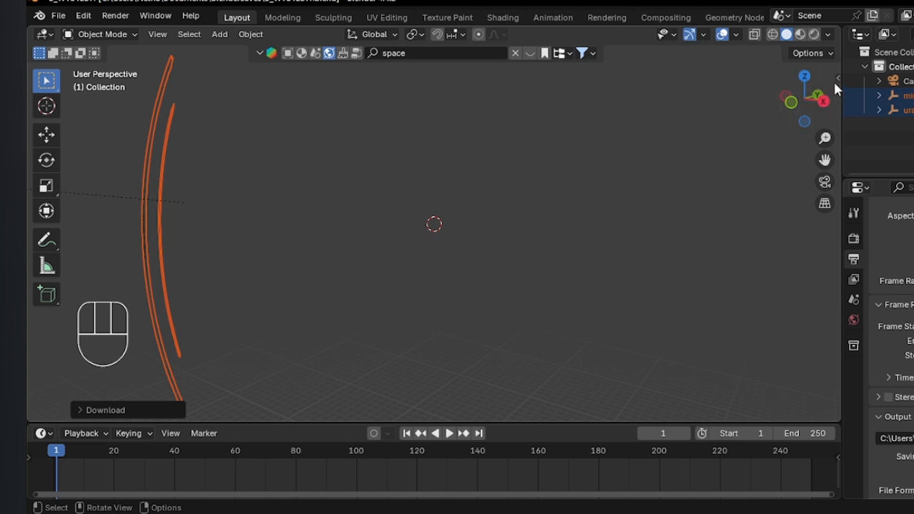
{"action": "key", "text": "n"}
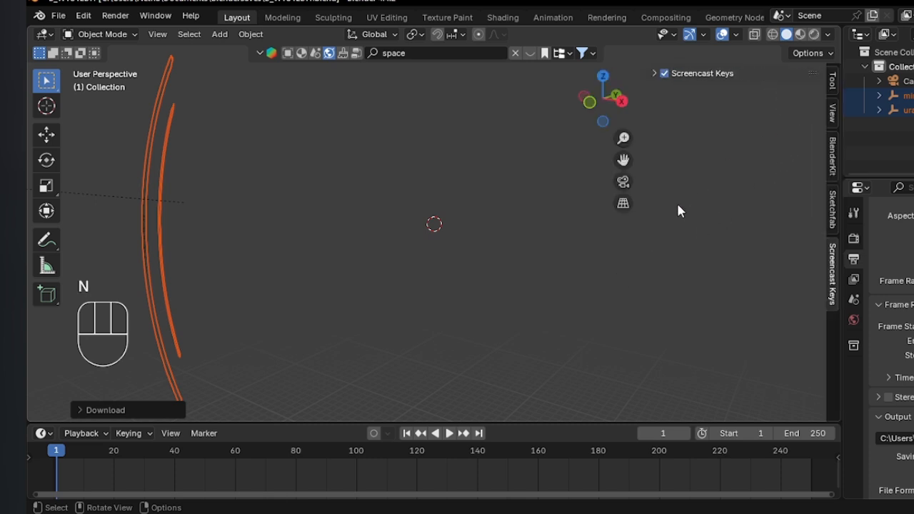
{"action": "left_click", "coordinate": [833, 84]}
{"action": "left_click", "coordinate": [834, 112]}
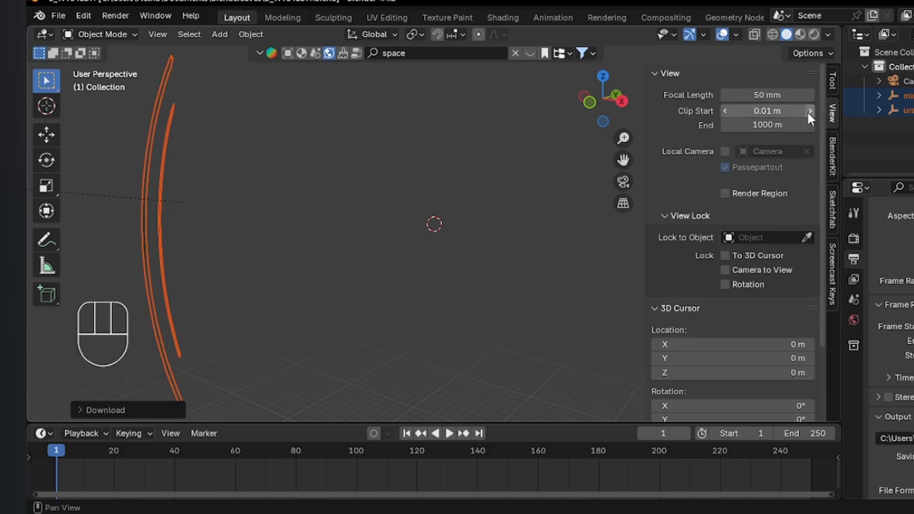
{"action": "left_click", "coordinate": [766, 125]}
{"action": "type", "text": "9999"}
{"action": "key", "text": "Return"}
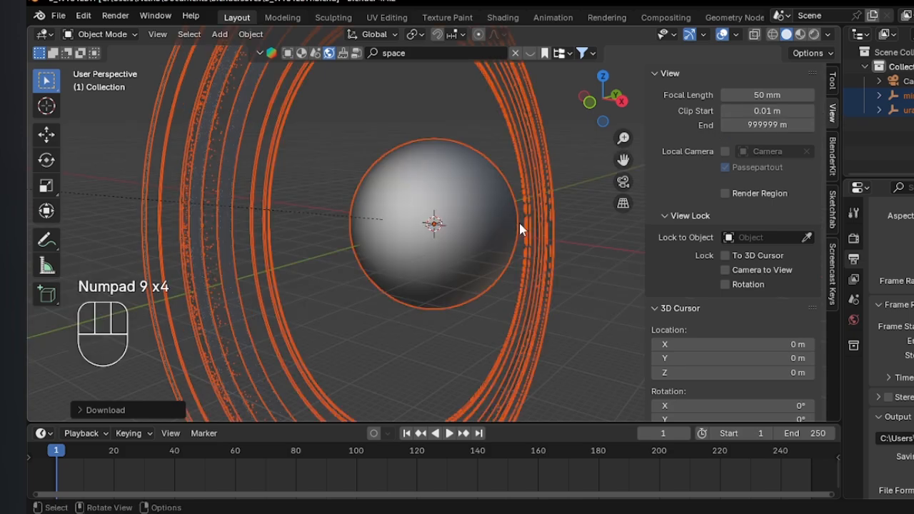
{"action": "key", "text": "n"}
Scale down the imported Uranus planet and its rings together.
{"action": "middle_click_drag", "start_coordinate": [504, 209], "coordinate": [534, 293]}
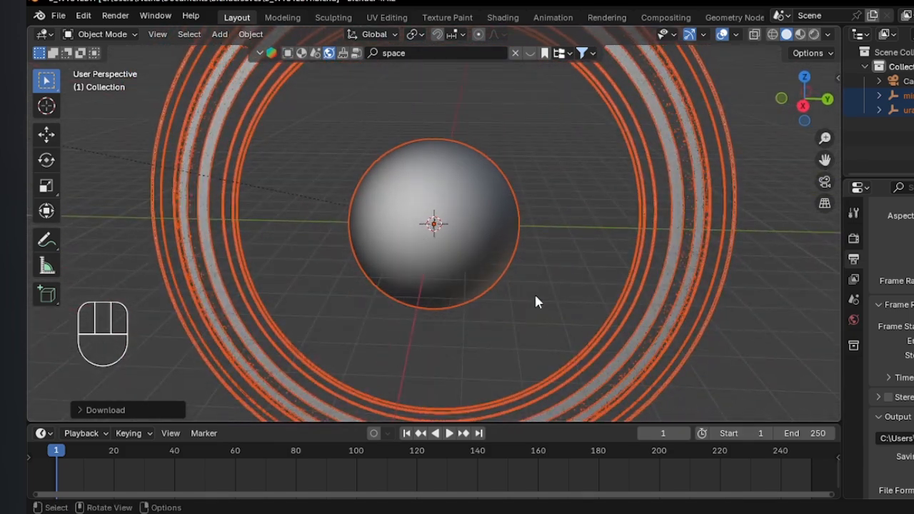
{"action": "scroll", "coordinate": [534, 292], "scroll_direction": "down", "scroll_amount": 4}
{"action": "key", "text": "s"}
{"action": "left_click", "coordinate": [525, 265]}
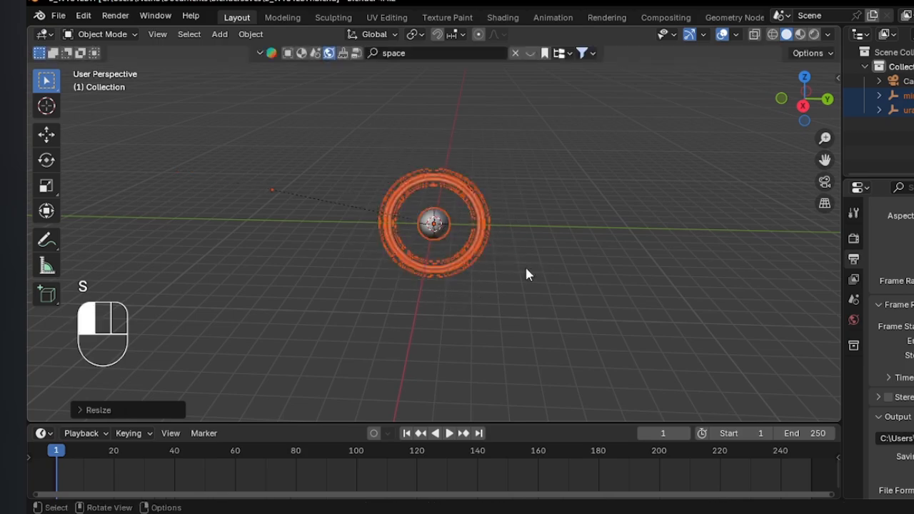
{"action": "scroll", "coordinate": [524, 264], "scroll_direction": "up", "scroll_amount": 5}
{"action": "key", "text": "s"}
{"action": "right_click", "coordinate": [678, 361]}
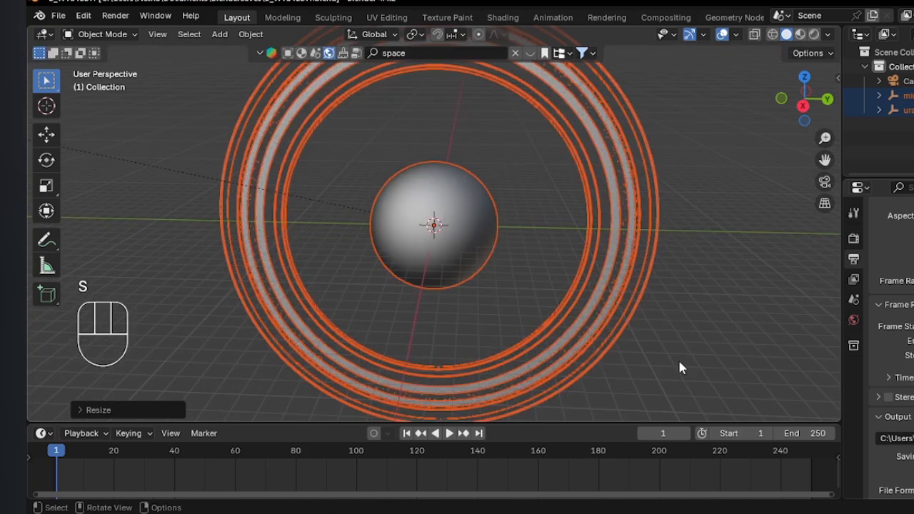
{"action": "key", "text": "s"}
{"action": "right_click", "coordinate": [617, 338]}
{"action": "key", "text": "s"}
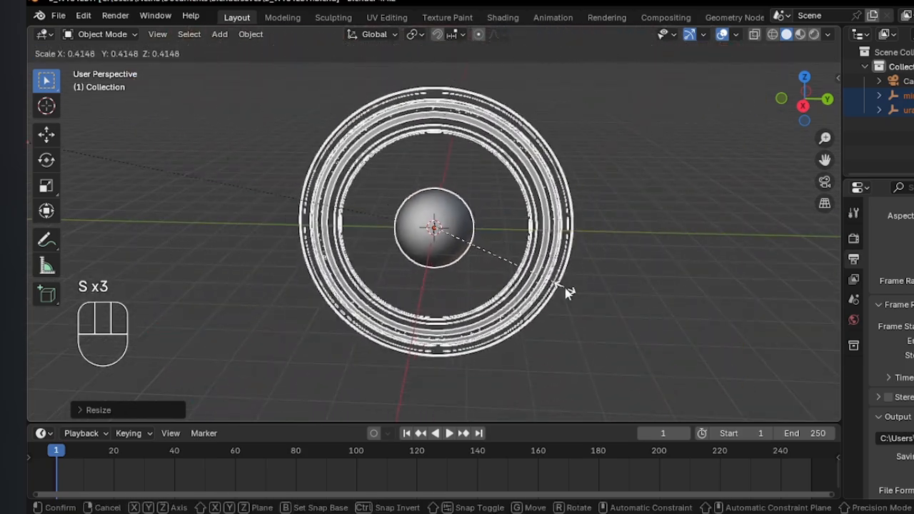
{"action": "right_click", "coordinate": [583, 314]}
Readjust the overall size of the planet and rings, deselect them and save the file.
{"action": "key", "text": "s"}
{"action": "left_click", "coordinate": [602, 318]}
{"action": "scroll", "coordinate": [540, 287], "scroll_direction": "up", "scroll_amount": 6}
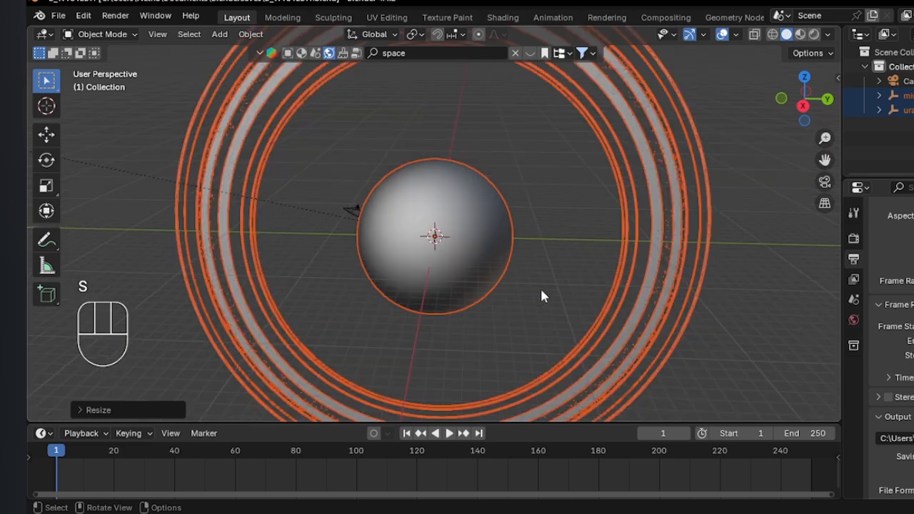
{"action": "scroll", "coordinate": [542, 287], "scroll_direction": "down", "scroll_amount": 4}
{"action": "key", "text": "s"}
{"action": "left_click", "coordinate": [771, 392]}
{"action": "middle_click_drag", "start_coordinate": [659, 319], "coordinate": [611, 286]}
{"action": "left_click", "coordinate": [589, 288]}
{"action": "key", "text": "ctrl+s"}
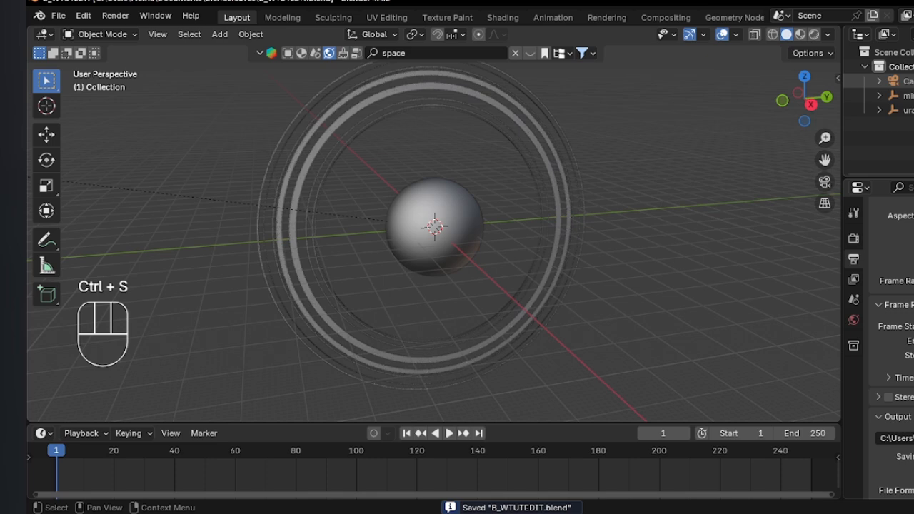
Make the existing Camera the scene's active camera and look through it.
{"action": "left_click", "coordinate": [904, 81]}
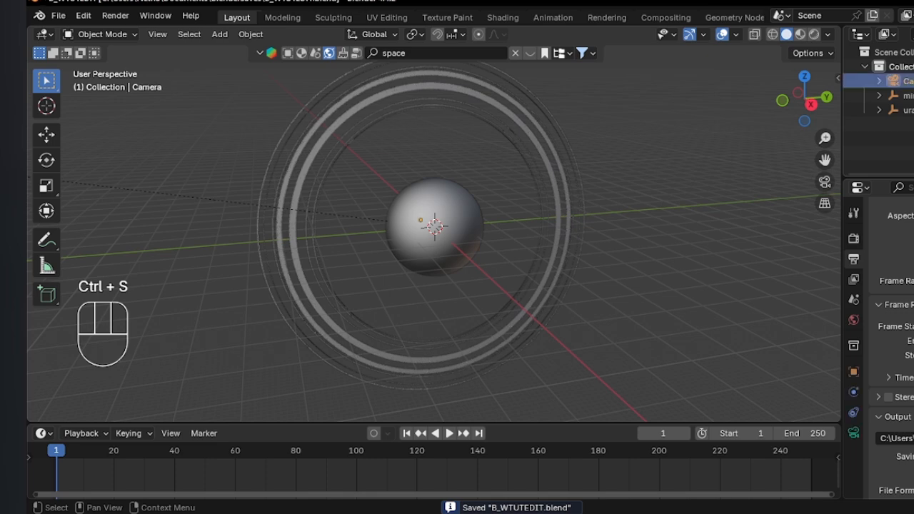
{"action": "right_click", "coordinate": [638, 220]}
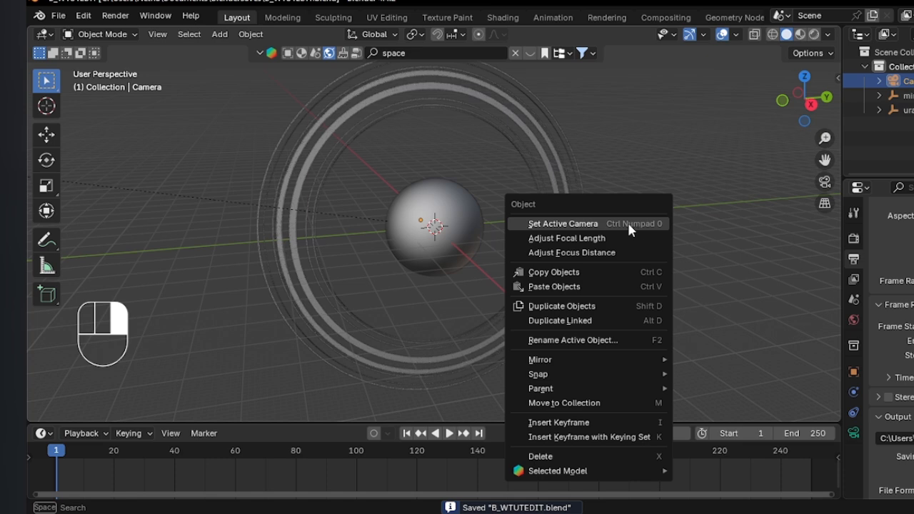
{"action": "left_click", "coordinate": [547, 222]}
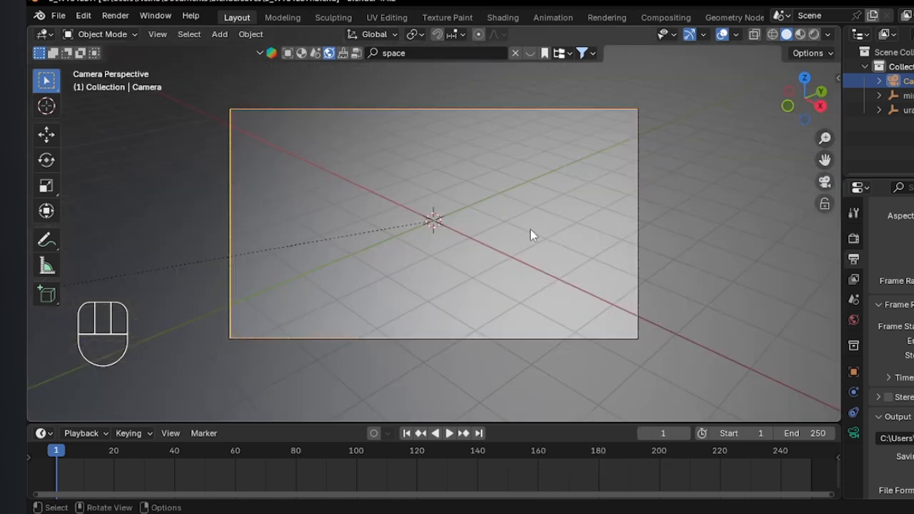
Fly the camera straight backwards out of the planet to a good distance away from it.
{"action": "key", "text": "shift+grave"}
{"action": "key", "text": "s"}
{"action": "key", "text": "s"}
{"action": "key", "text": "s"}
{"action": "key", "text": "s"}
{"action": "key", "text": "s"}
{"action": "key", "text": "s"}
{"action": "key", "text": "s"}
{"action": "key", "text": "s"}
{"action": "key", "text": "s"}
{"action": "key", "text": "s"}
{"action": "key", "text": "s"}
{"action": "key", "text": "s"}
{"action": "key", "text": "s"}
{"action": "key", "text": "s"}
{"action": "key", "text": "s"}
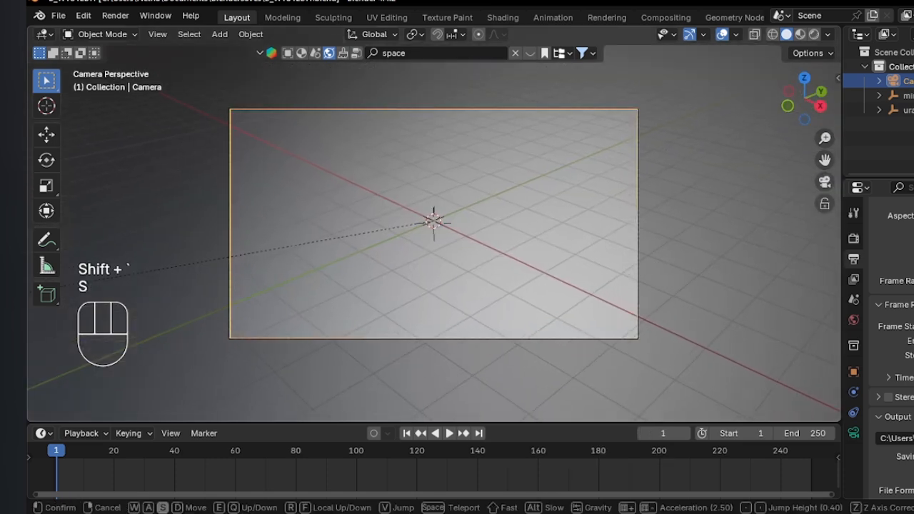
{"action": "key", "text": "shift+s"}
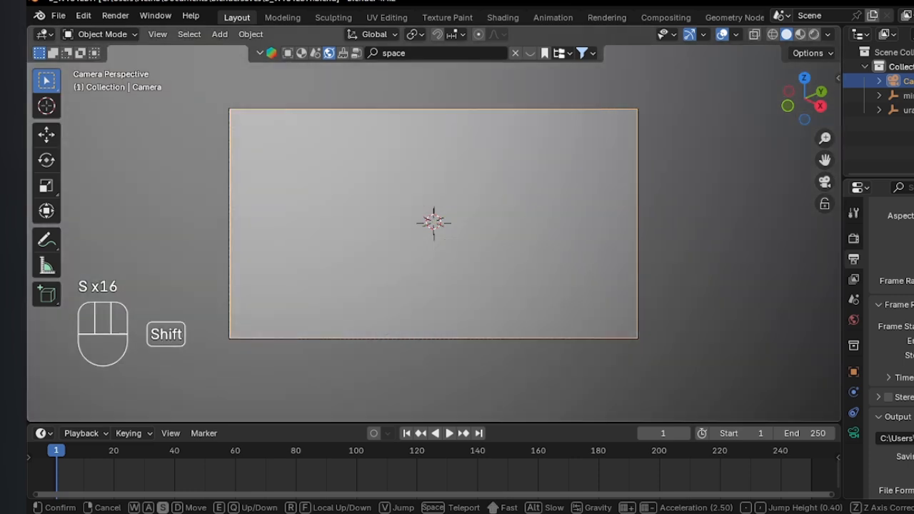
{"action": "key", "text": "shift+s"}
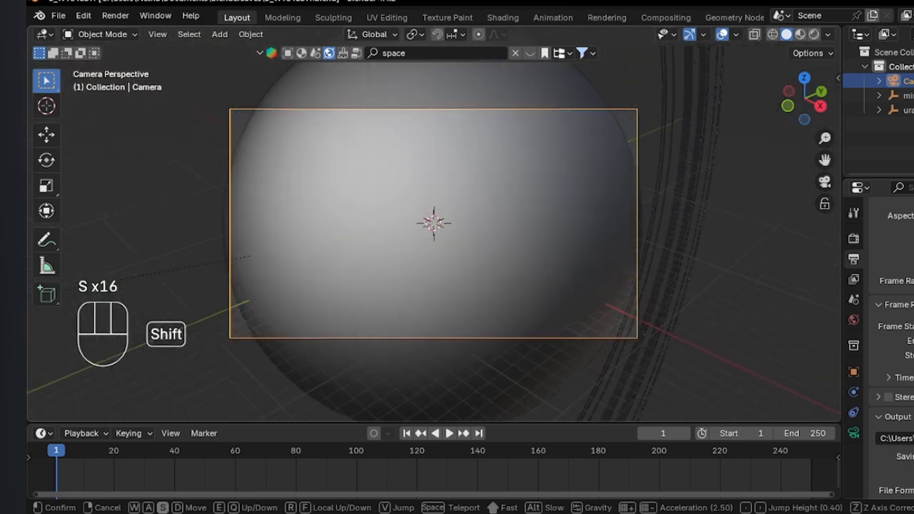
{"action": "key", "text": "shift+s"}
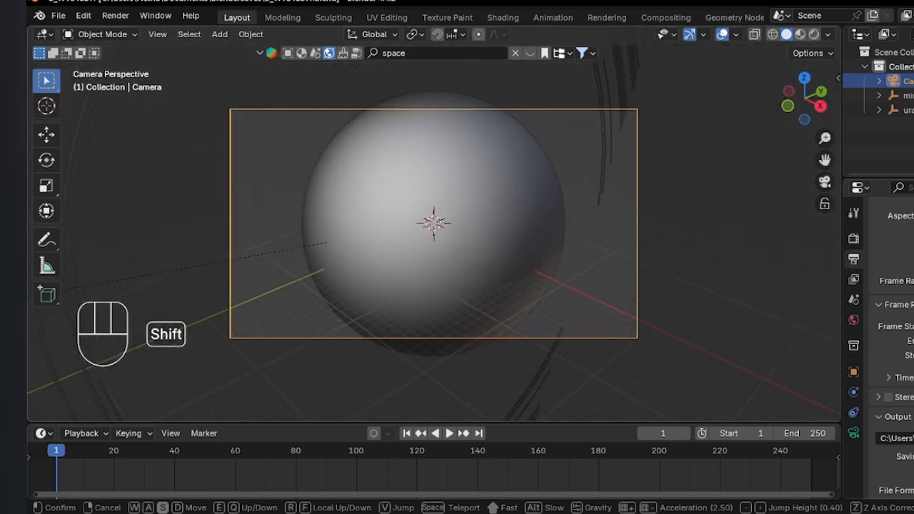
{"action": "key", "text": "shift+s"}
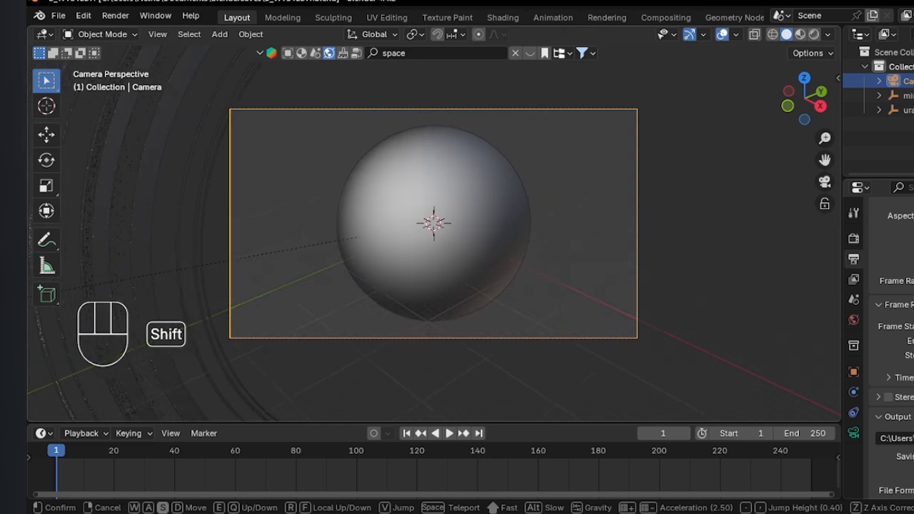
{"action": "left_click", "coordinate": [531, 235]}
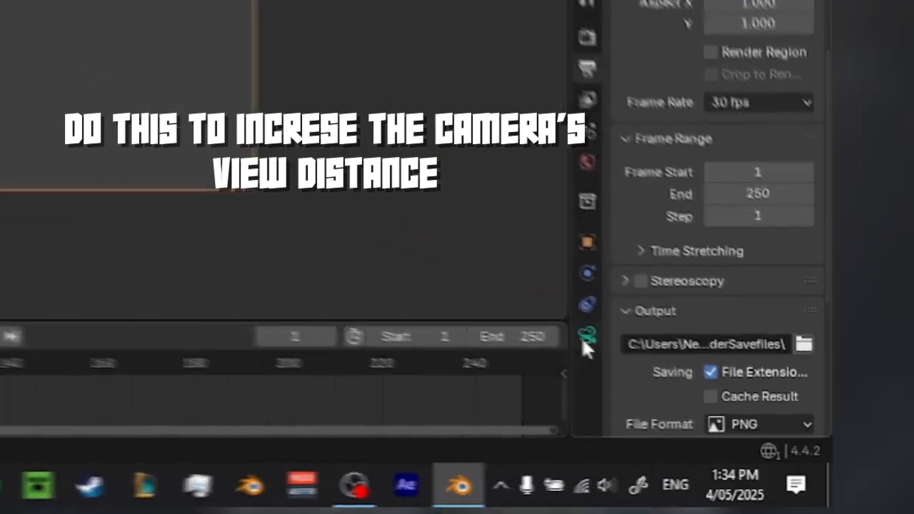
Set the camera's clip end distance to 9999 m.
{"action": "left_click", "coordinate": [585, 336]}
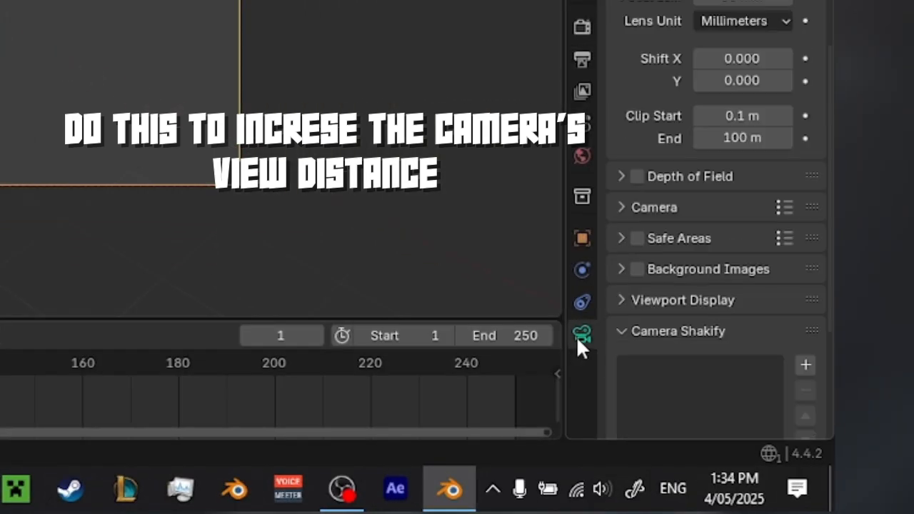
{"action": "scroll", "coordinate": [658, 198], "scroll_direction": "up", "scroll_amount": 5}
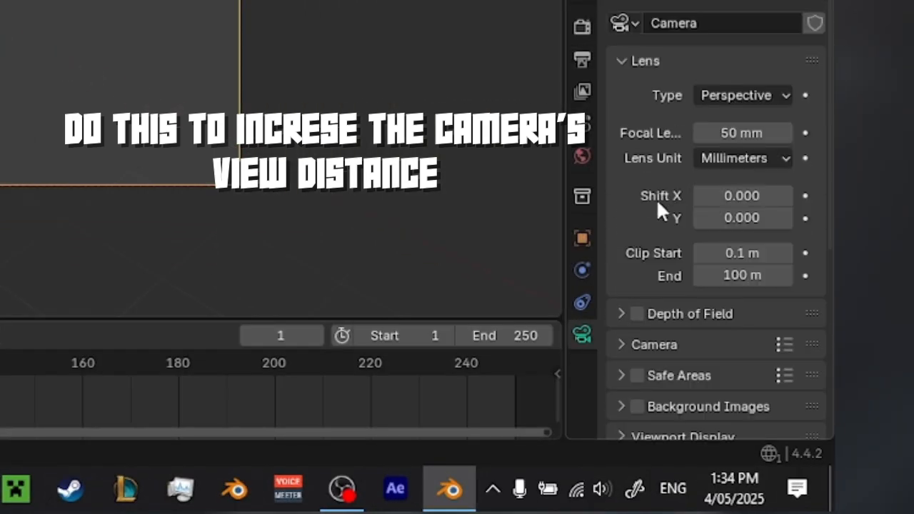
{"action": "left_click", "coordinate": [742, 275]}
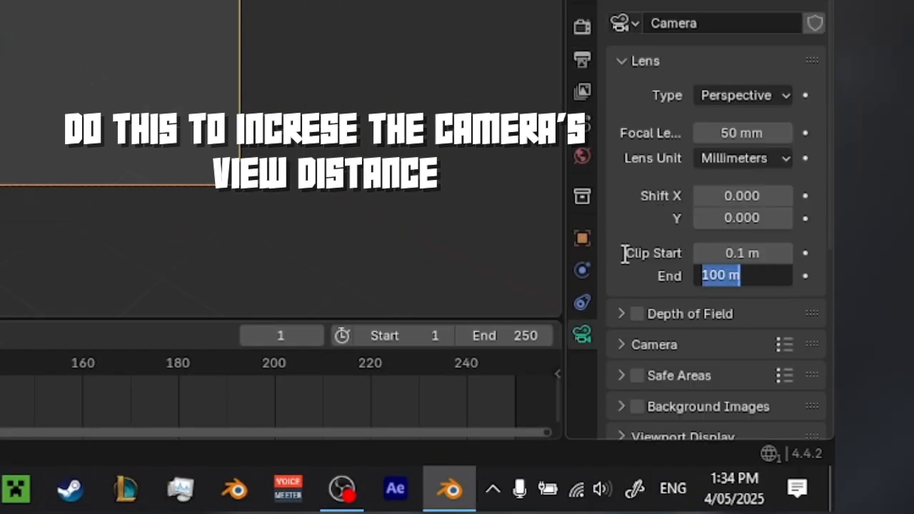
{"action": "type", "text": "9999"}
{"action": "key", "text": "Return"}
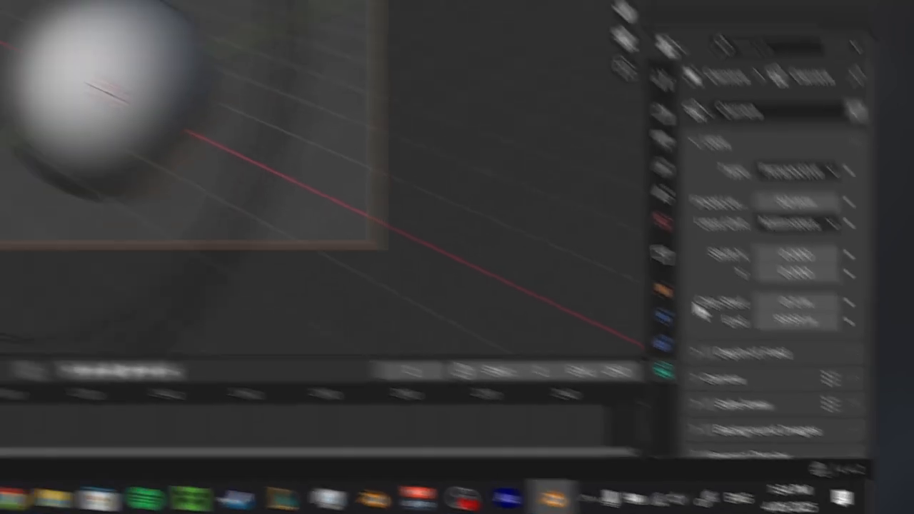
Fly the camera sideways and down so the planet sits left of centre in the frame, and save the file.
{"action": "key", "text": "shift+grave"}
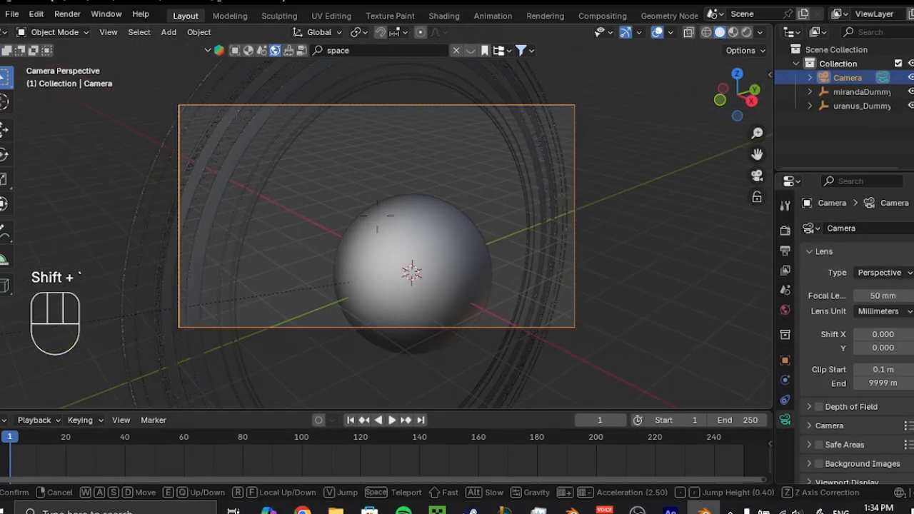
{"action": "key", "text": "shift+d"}
{"action": "key", "text": "shift+d"}
{"action": "key", "text": "shift+d"}
{"action": "key", "text": "shift+d"}
{"action": "key", "text": "shift+d"}
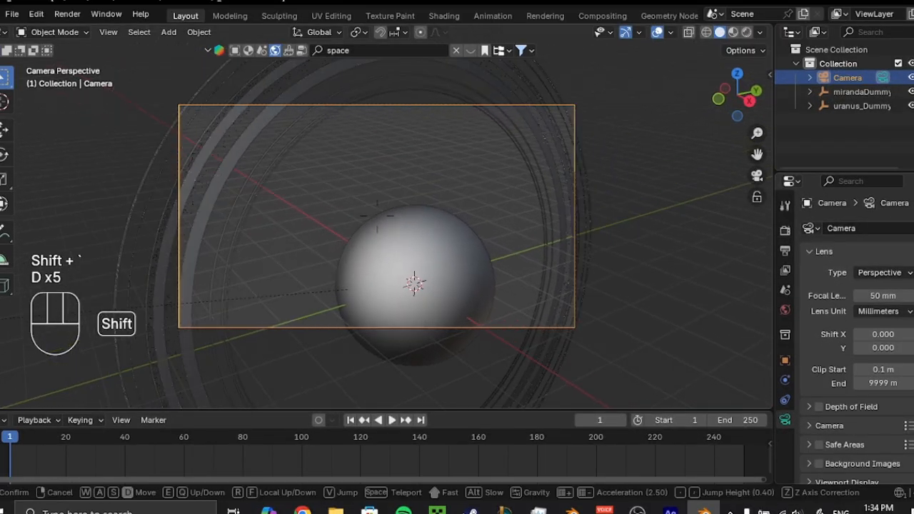
{"action": "key", "text": "q"}
{"action": "key", "text": "shift+q"}
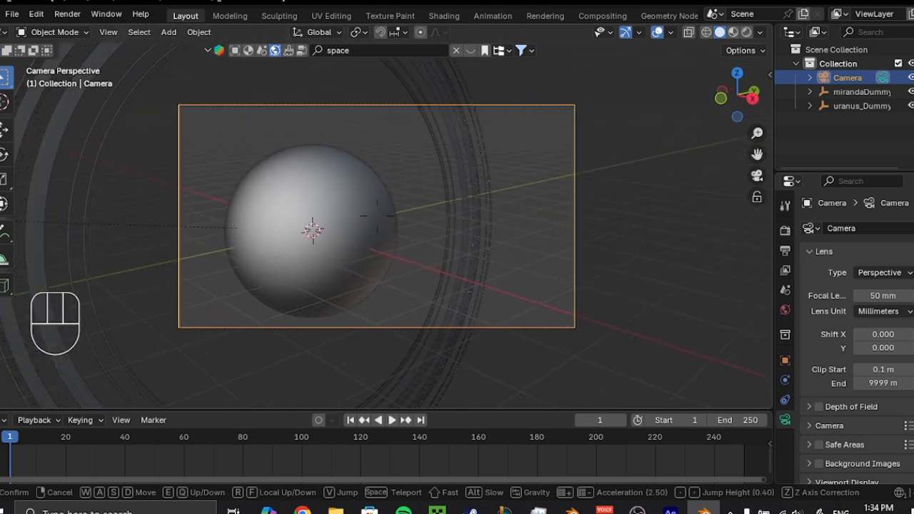
{"action": "left_click", "coordinate": [409, 229]}
{"action": "key", "text": "ctrl+s"}
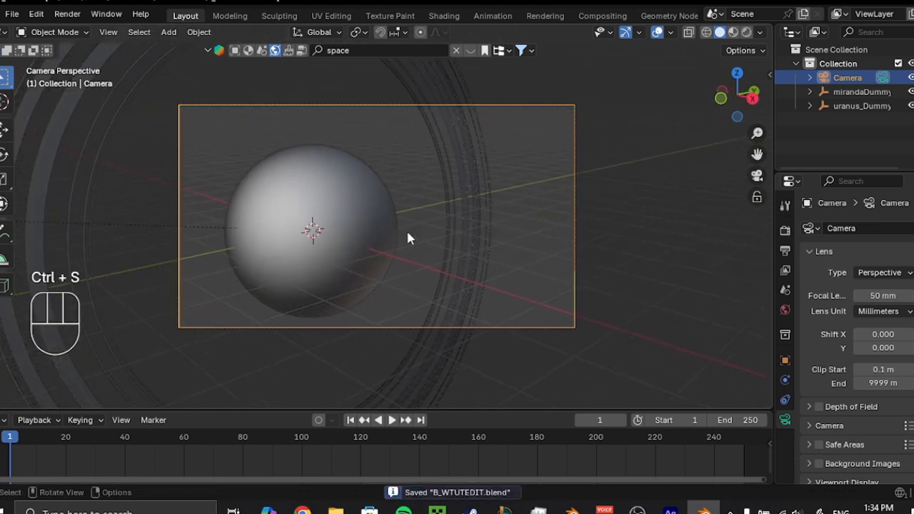
Switch the viewport to Rendered shading and add a Sun light to the scene.
{"action": "key", "text": "z"}
{"action": "left_click", "coordinate": [405, 178]}
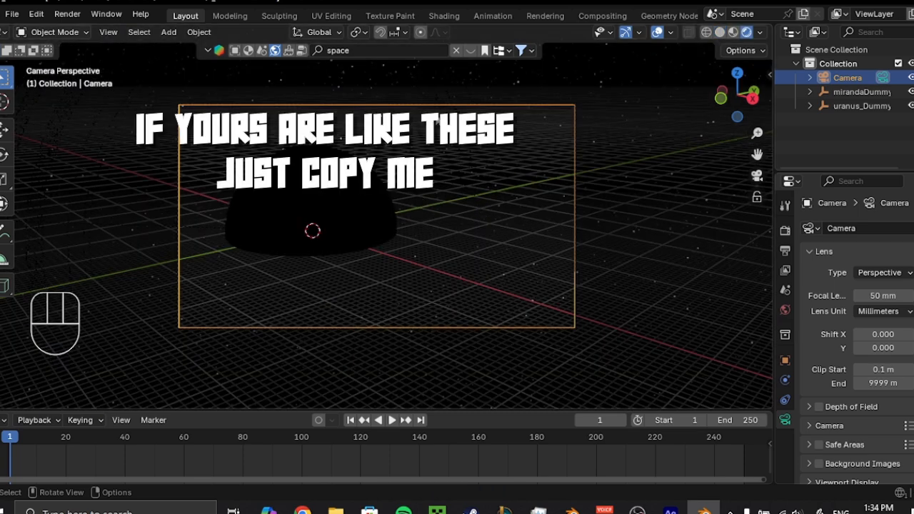
{"action": "left_click", "coordinate": [381, 220]}
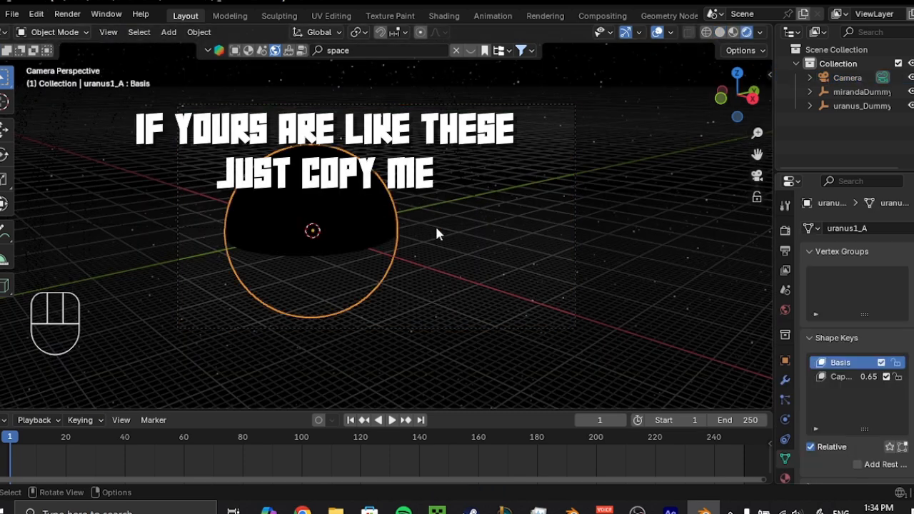
{"action": "left_click", "coordinate": [501, 252]}
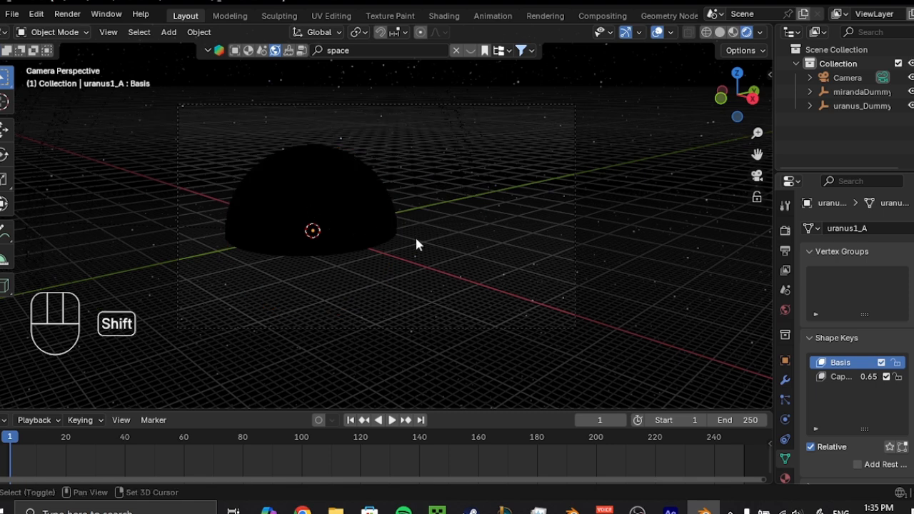
{"action": "key", "text": "shift+a"}
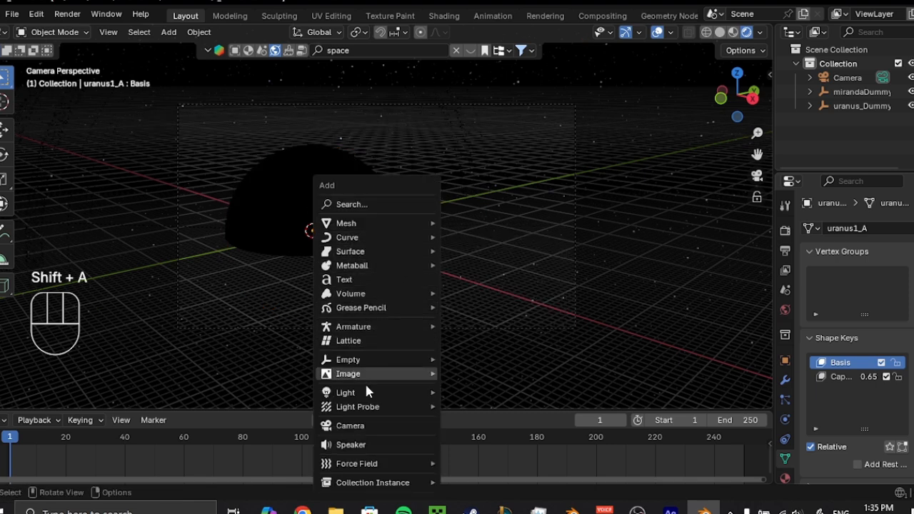
{"action": "mouse_move", "coordinate": [345, 392]}
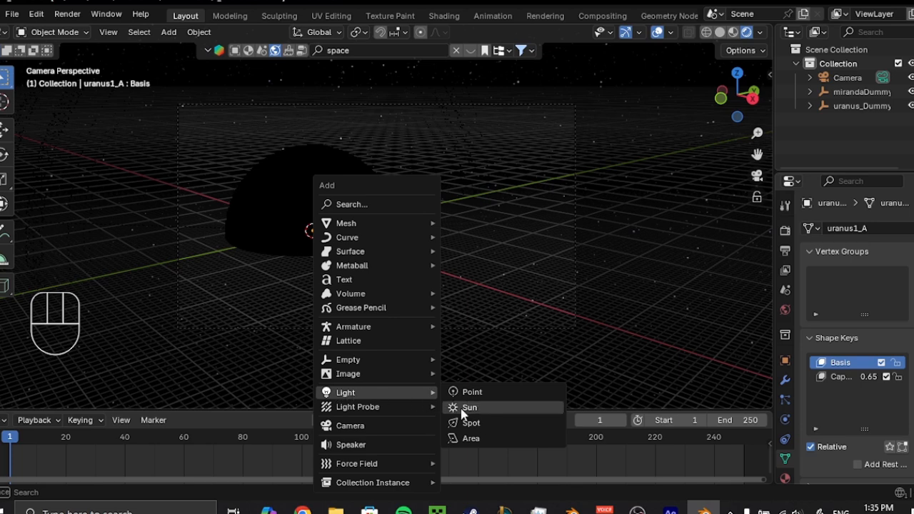
{"action": "left_click", "coordinate": [482, 413]}
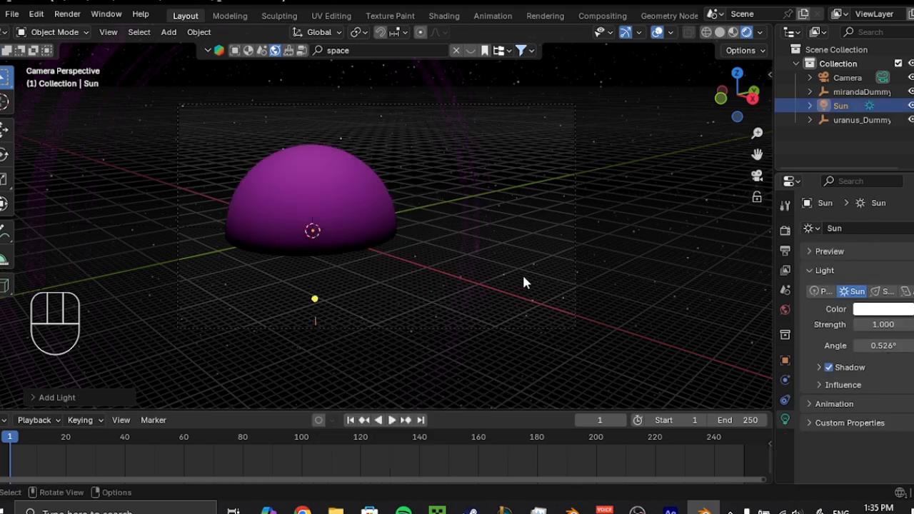
Rotate the Sun light 45° about the global X axis and 45° about the global Z axis.
{"action": "key", "text": "r"}
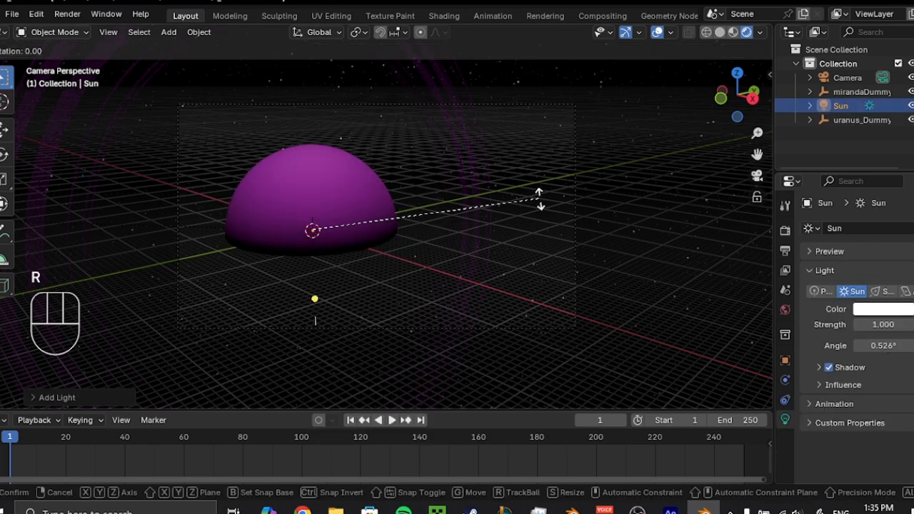
{"action": "type", "text": "x"}
{"action": "type", "text": "45"}
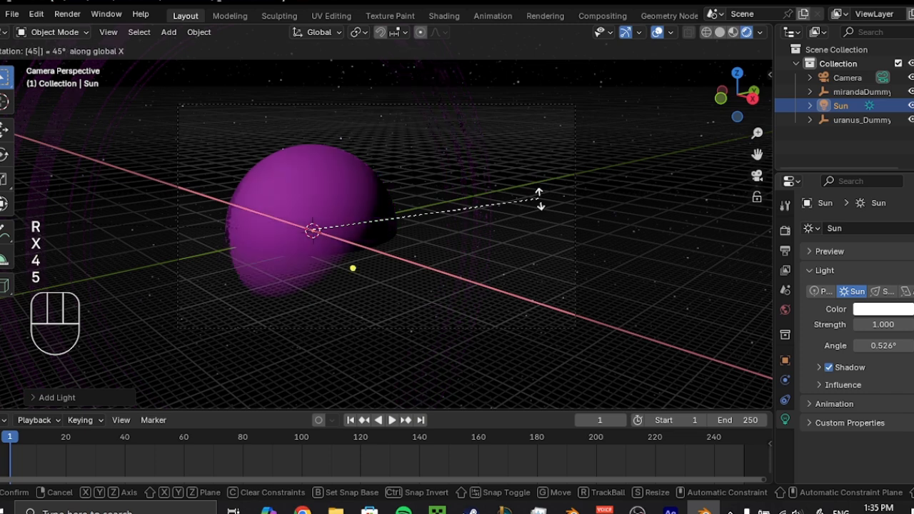
{"action": "key", "text": "Return"}
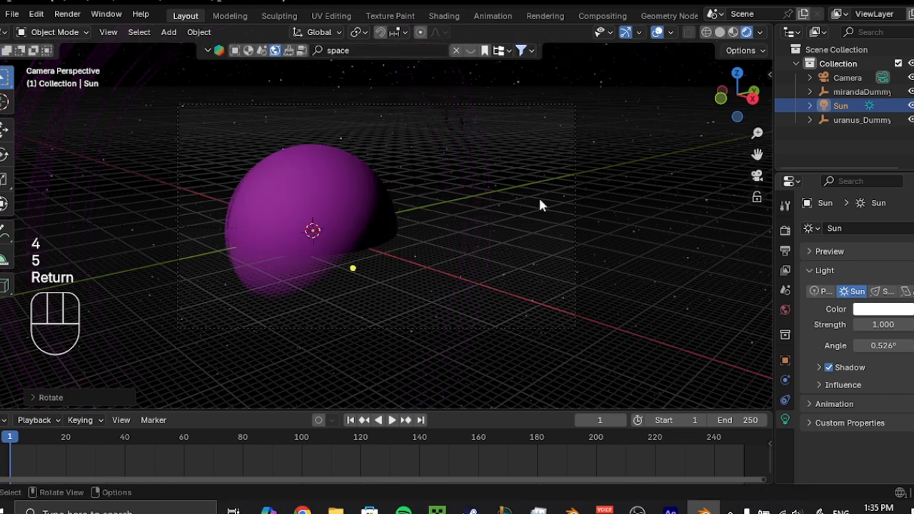
{"action": "type", "text": "rz"}
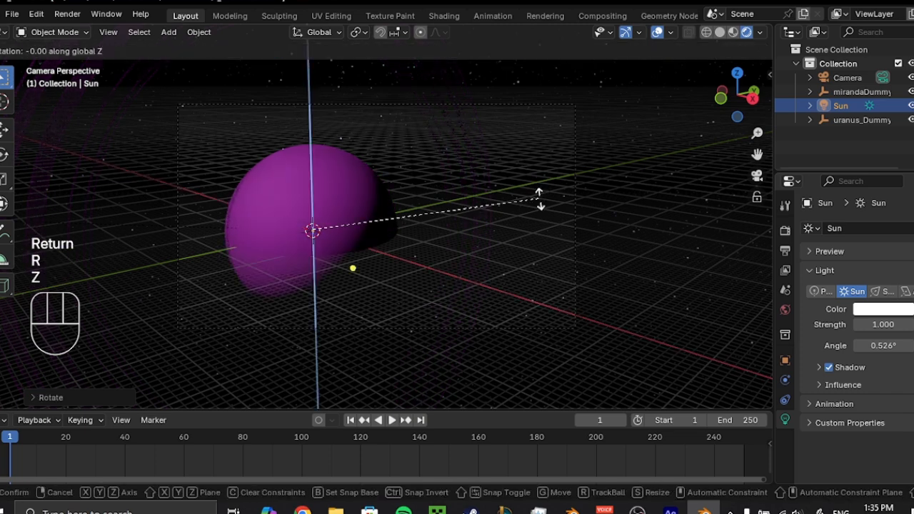
{"action": "type", "text": "45"}
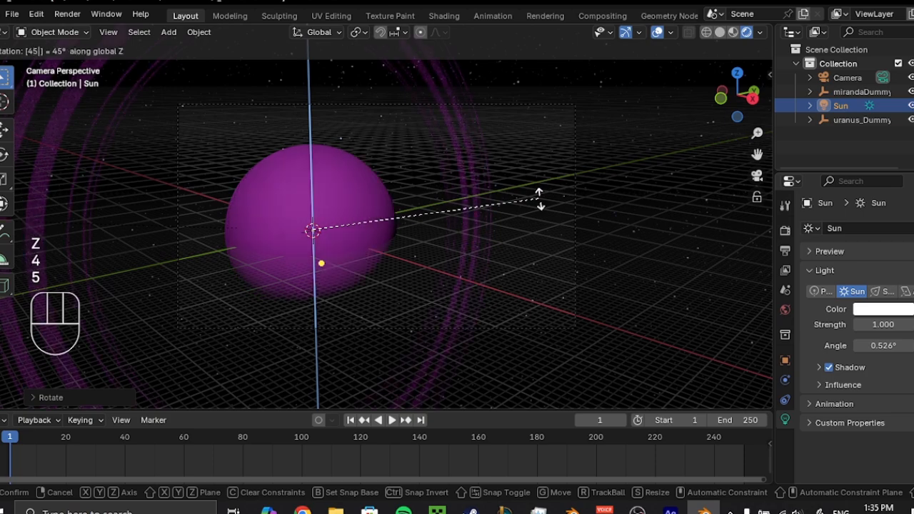
{"action": "key", "text": "Return"}
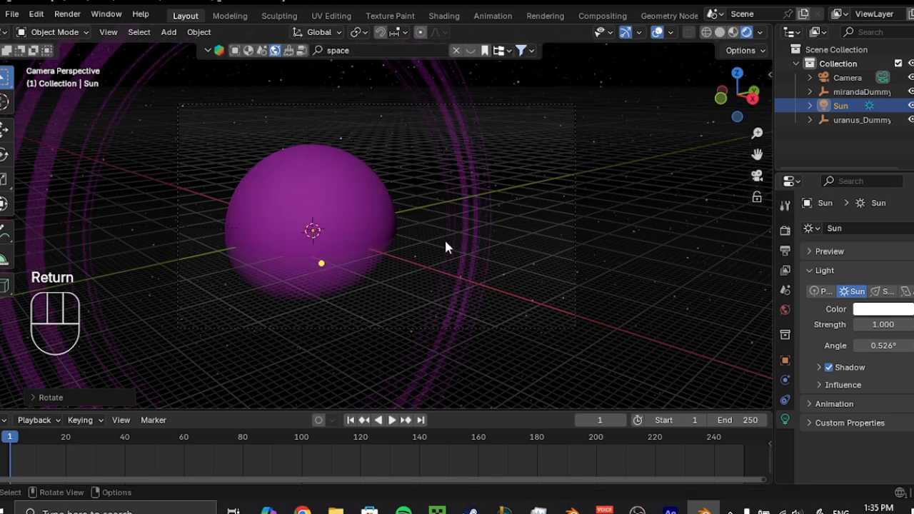
With the planet selected, split the 3D viewport into upper and lower areas and turn the lower one into a Shader Editor.
{"action": "scroll", "coordinate": [445, 243], "scroll_direction": "down", "scroll_amount": 3}
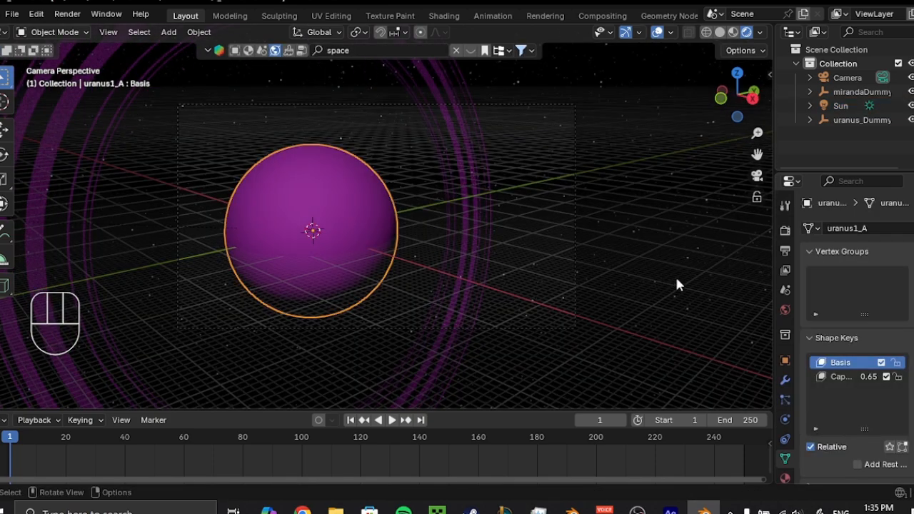
{"action": "scroll", "coordinate": [789, 311], "scroll_direction": "down", "scroll_amount": 1}
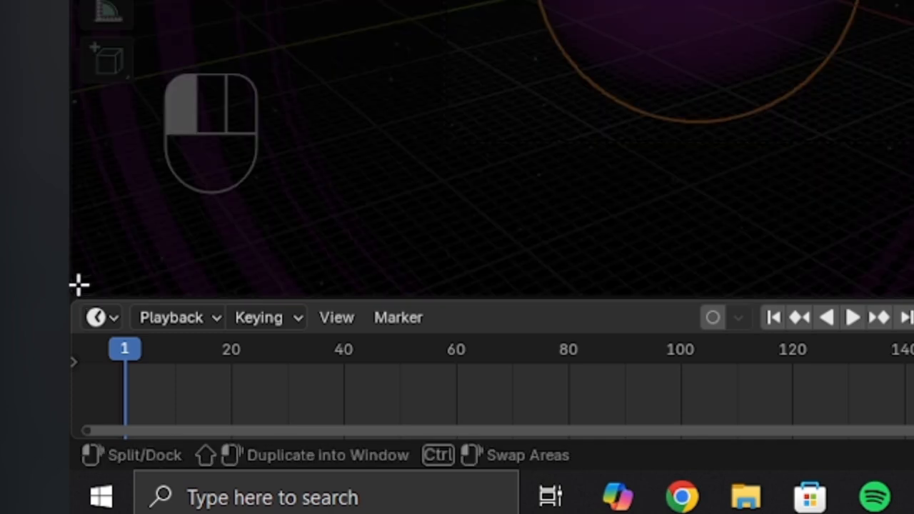
{"action": "left_click_drag", "start_coordinate": [78, 285], "coordinate": [165, 94]}
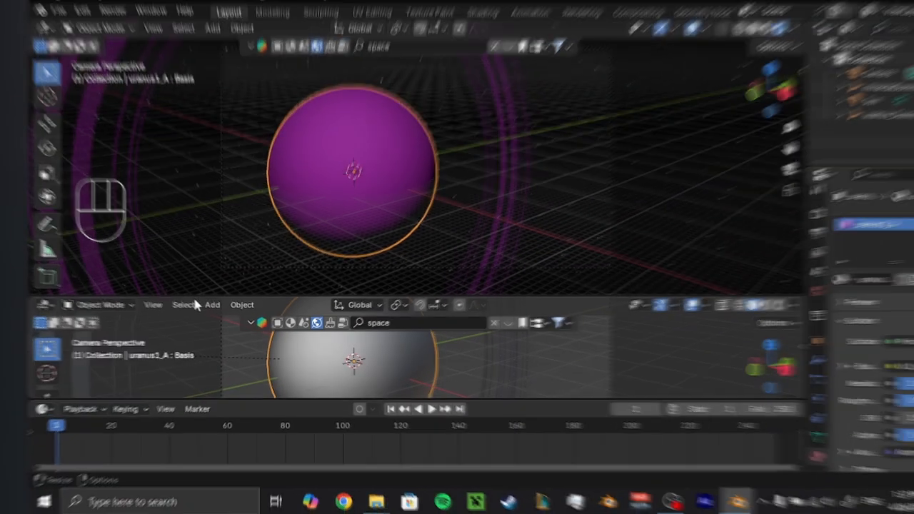
{"action": "left_click_drag", "start_coordinate": [202, 296], "coordinate": [240, 218]}
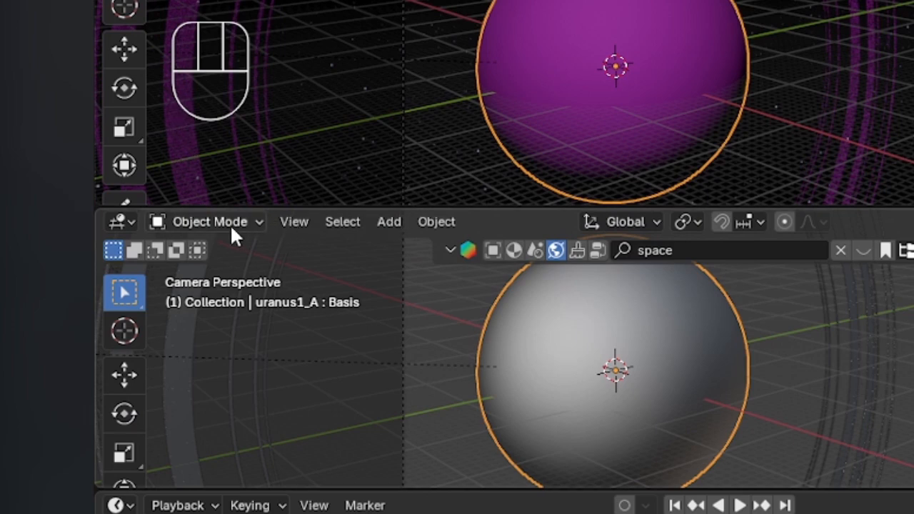
{"action": "left_click", "coordinate": [122, 222]}
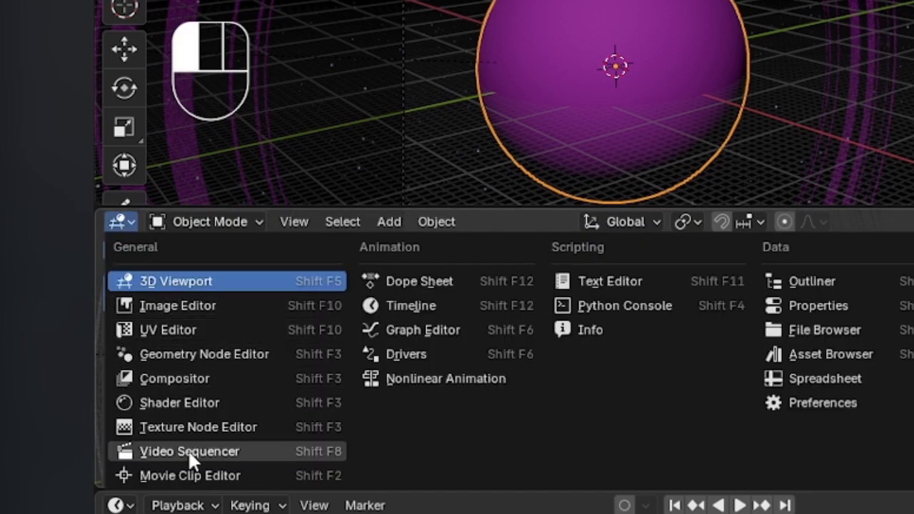
{"action": "left_click", "coordinate": [193, 402]}
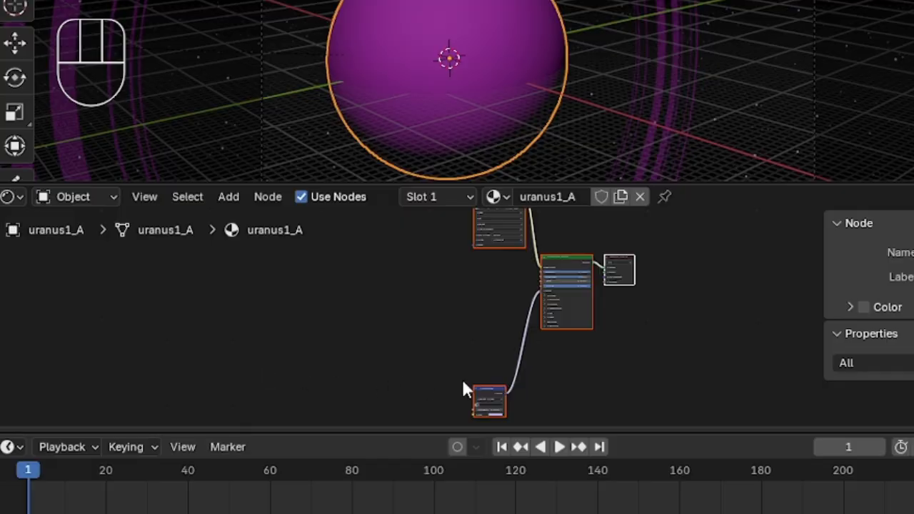
Relink the image texture node of the planet's uranus1_A material to Uv1_uranus1_diff.png from the desktop folder TUTORIQALBMWEDIT/uranus/textures.
{"action": "middle_click_drag", "start_coordinate": [649, 321], "coordinate": [593, 377]}
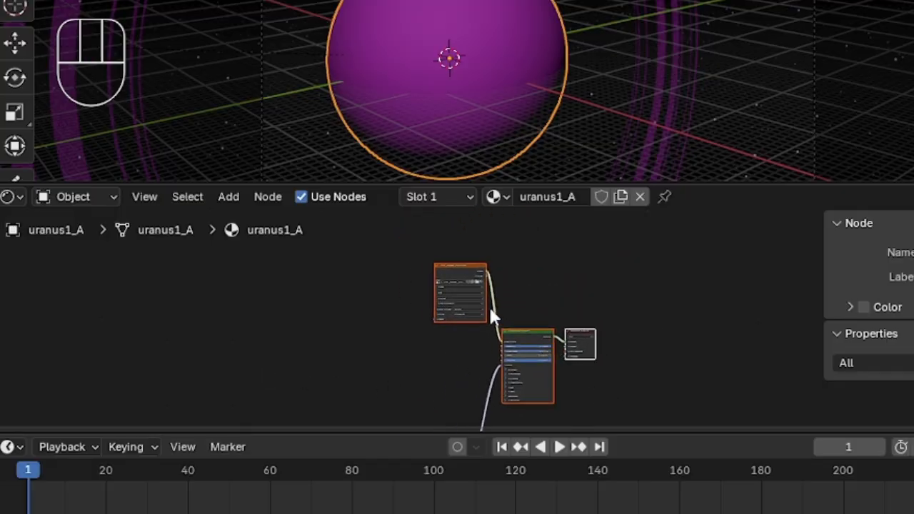
{"action": "scroll", "coordinate": [504, 311], "scroll_direction": "up", "scroll_amount": 3}
{"action": "middle_click_drag", "start_coordinate": [518, 306], "coordinate": [761, 370]}
{"action": "scroll", "coordinate": [511, 330], "scroll_direction": "up", "scroll_amount": 4}
{"action": "scroll", "coordinate": [520, 331], "scroll_direction": "up", "scroll_amount": 5}
{"action": "scroll", "coordinate": [270, 314], "scroll_direction": "down", "scroll_amount": 3}
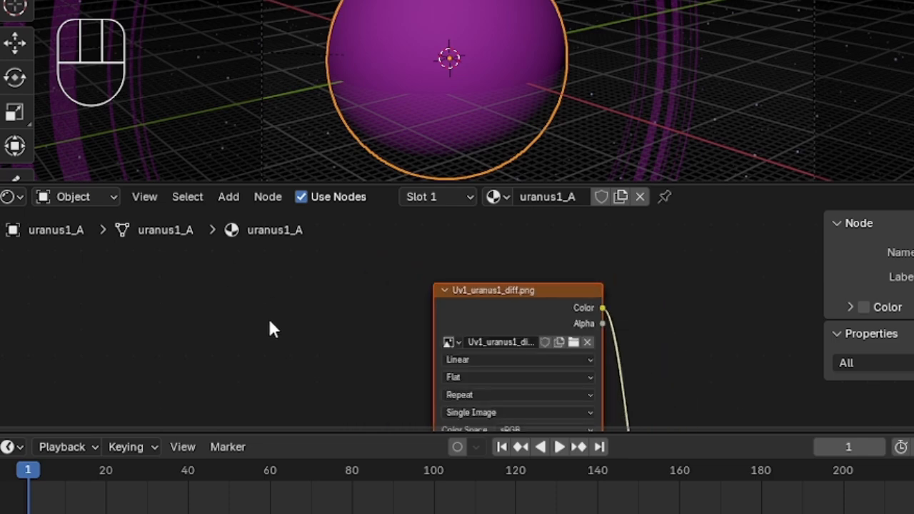
{"action": "middle_click_drag", "start_coordinate": [270, 327], "coordinate": [202, 308]}
{"action": "scroll", "coordinate": [251, 318], "scroll_direction": "up", "scroll_amount": 2}
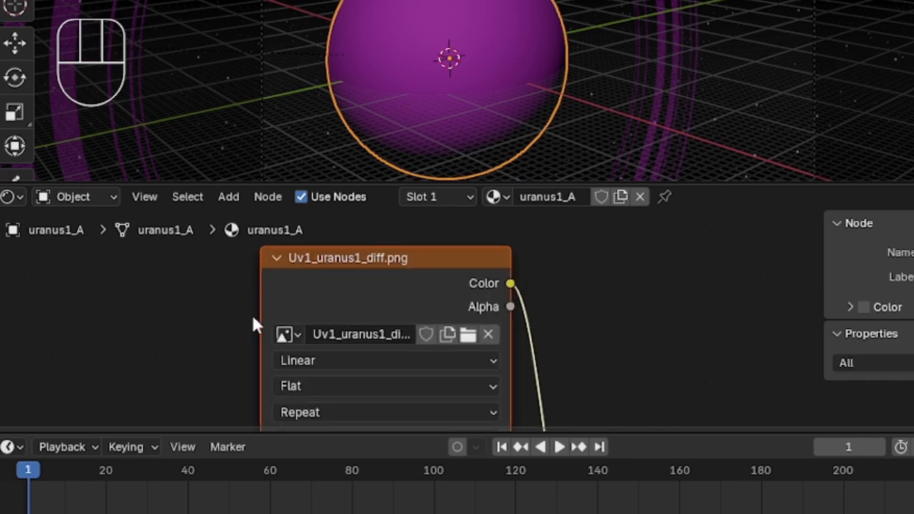
{"action": "left_click", "coordinate": [465, 341]}
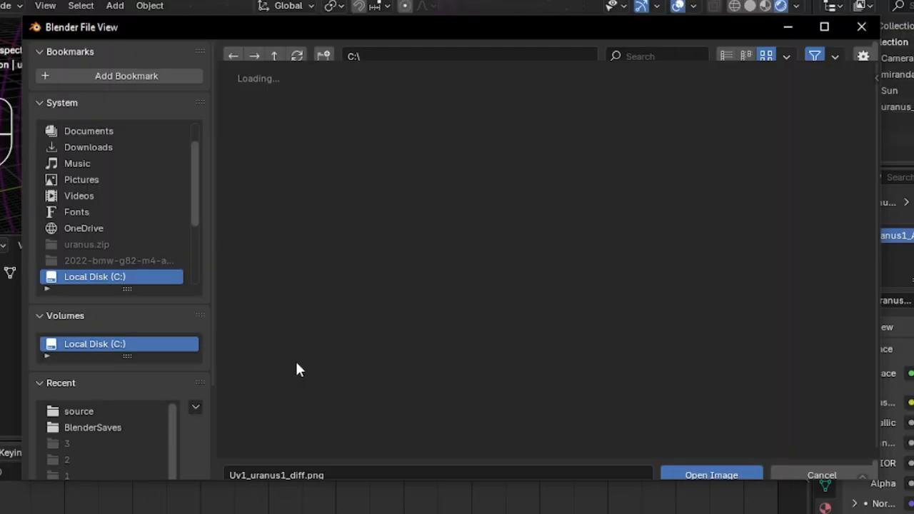
{"action": "scroll", "coordinate": [84, 154], "scroll_direction": "up", "scroll_amount": 2}
{"action": "left_click", "coordinate": [82, 147]}
{"action": "double_click", "coordinate": [460, 153]}
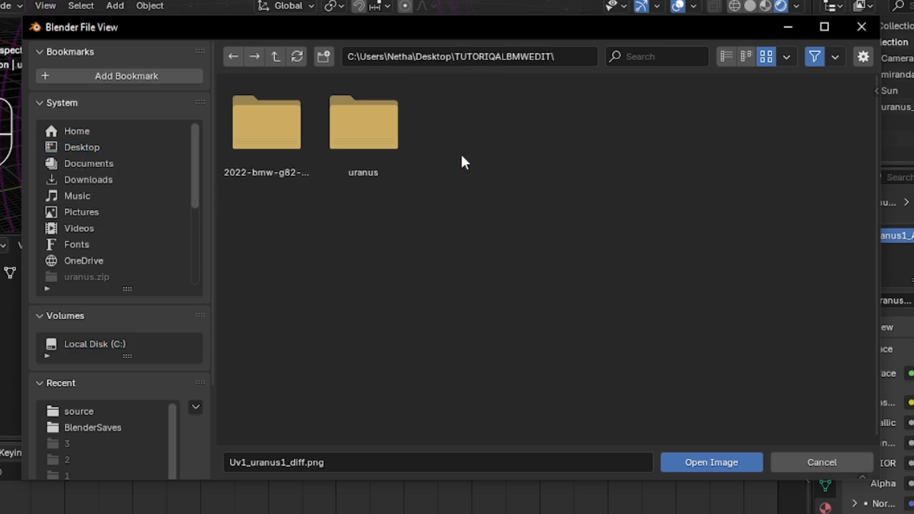
{"action": "double_click", "coordinate": [368, 141]}
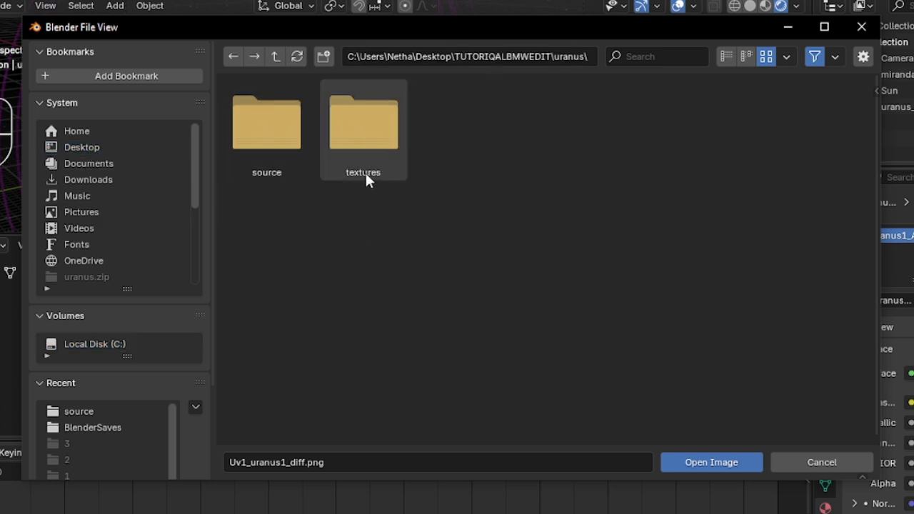
{"action": "double_click", "coordinate": [366, 177]}
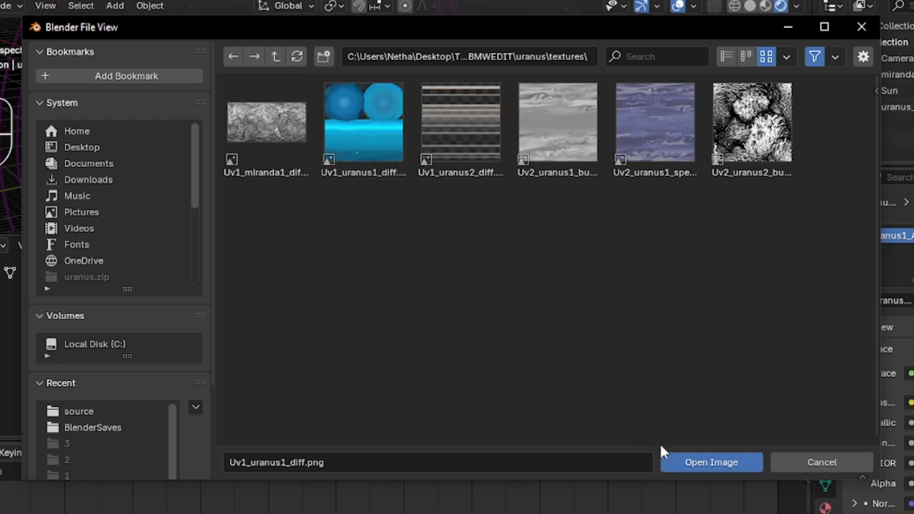
{"action": "left_click", "coordinate": [711, 463]}
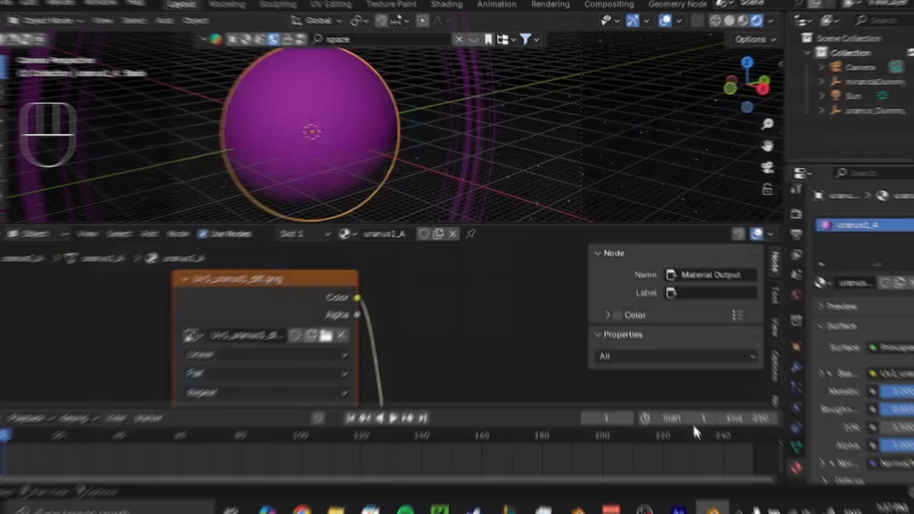
Select the planet's rings and relink the image texture of their uranus2_A material to Uv1_uranus2_diff.png from the textures folder.
{"action": "middle_click_drag", "start_coordinate": [470, 330], "coordinate": [456, 300]}
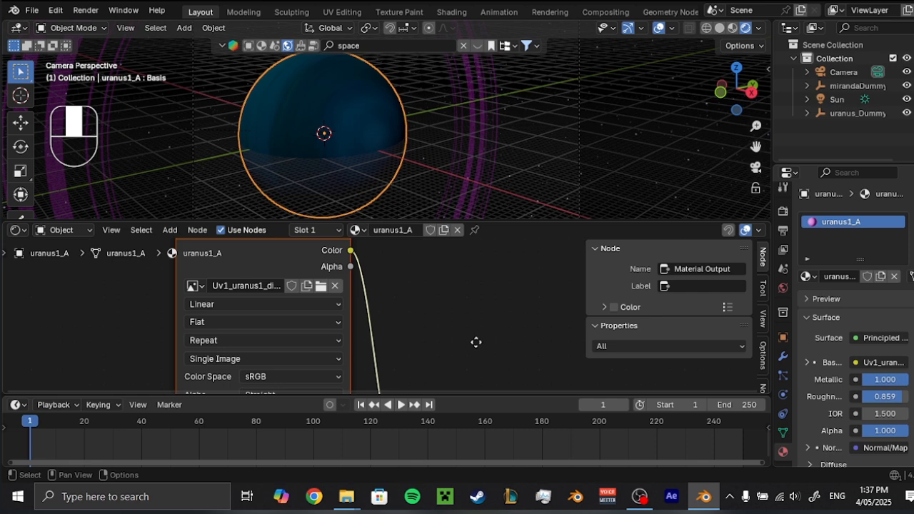
{"action": "scroll", "coordinate": [478, 347], "scroll_direction": "down", "scroll_amount": 3}
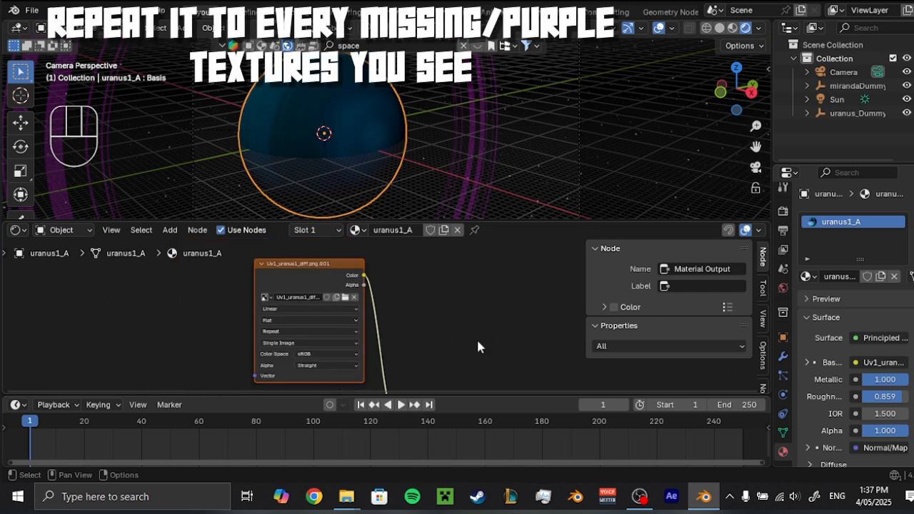
{"action": "left_click", "coordinate": [468, 173]}
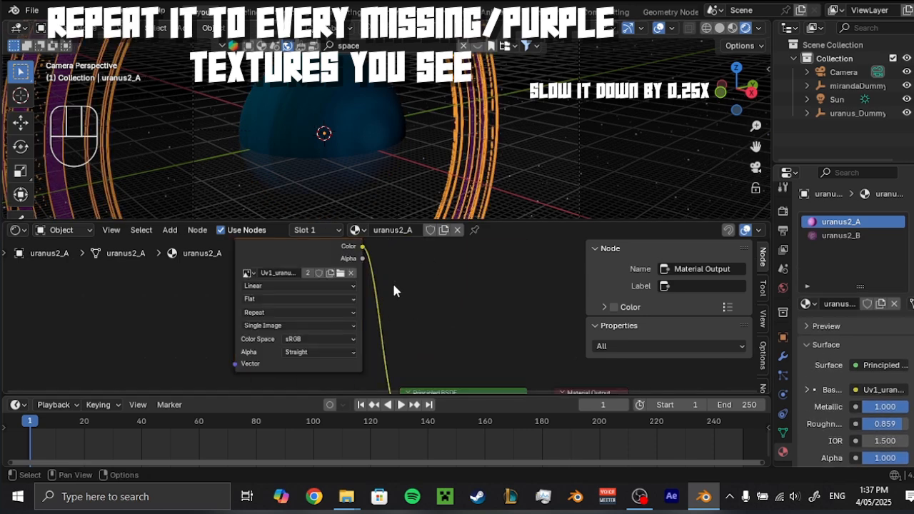
{"action": "middle_click_drag", "start_coordinate": [338, 270], "coordinate": [378, 302]}
{"action": "scroll", "coordinate": [378, 302], "scroll_direction": "up", "scroll_amount": 4}
{"action": "left_click", "coordinate": [376, 297]}
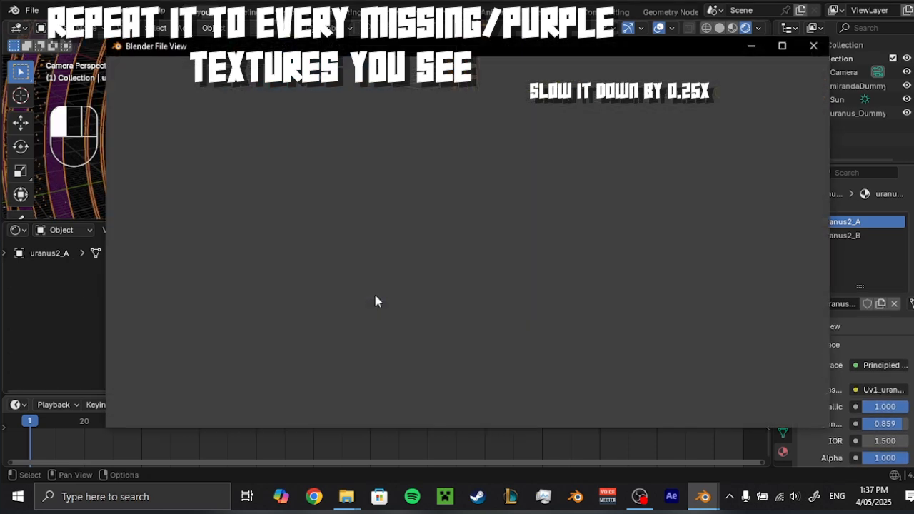
{"action": "left_click", "coordinate": [168, 369]}
{"action": "left_click", "coordinate": [687, 412]}
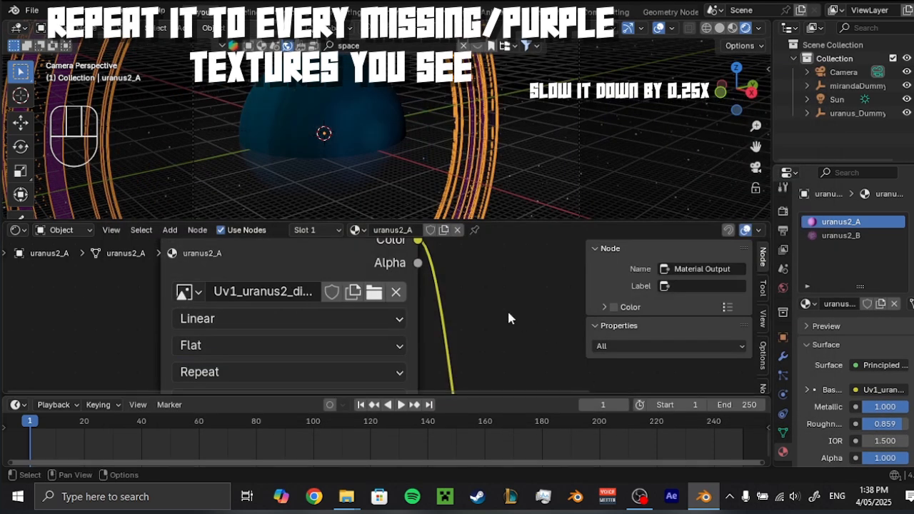
Switch the rings to the uranus2_B material and relink its first image texture node to Uv1_uranus2_diff.png from the textures folder.
{"action": "left_click", "coordinate": [835, 236]}
{"action": "left_click", "coordinate": [841, 222]}
{"action": "scroll", "coordinate": [510, 324], "scroll_direction": "down", "scroll_amount": 10}
{"action": "middle_click_drag", "start_coordinate": [496, 325], "coordinate": [389, 371]}
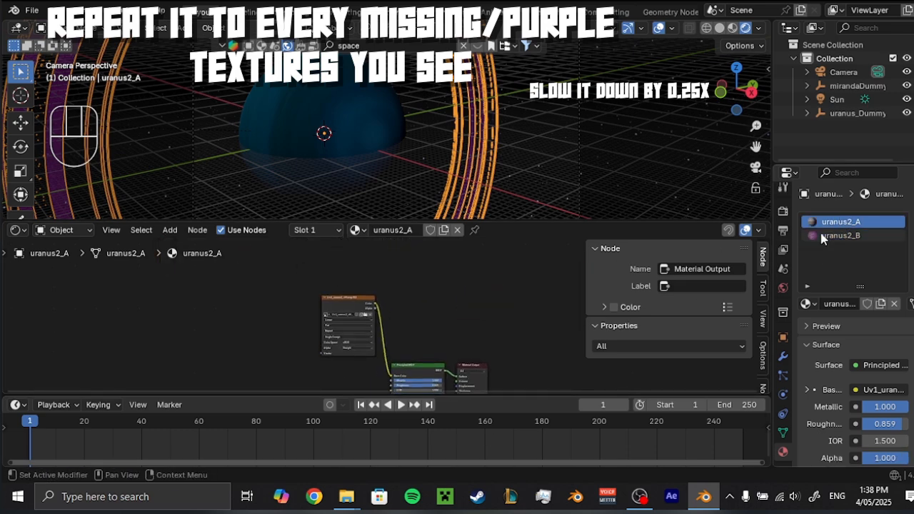
{"action": "left_click", "coordinate": [824, 235]}
{"action": "middle_click_drag", "start_coordinate": [440, 318], "coordinate": [485, 321]}
{"action": "middle_click_drag", "start_coordinate": [390, 297], "coordinate": [341, 350]}
{"action": "scroll", "coordinate": [377, 384], "scroll_direction": "up", "scroll_amount": 5}
{"action": "left_click", "coordinate": [388, 330]}
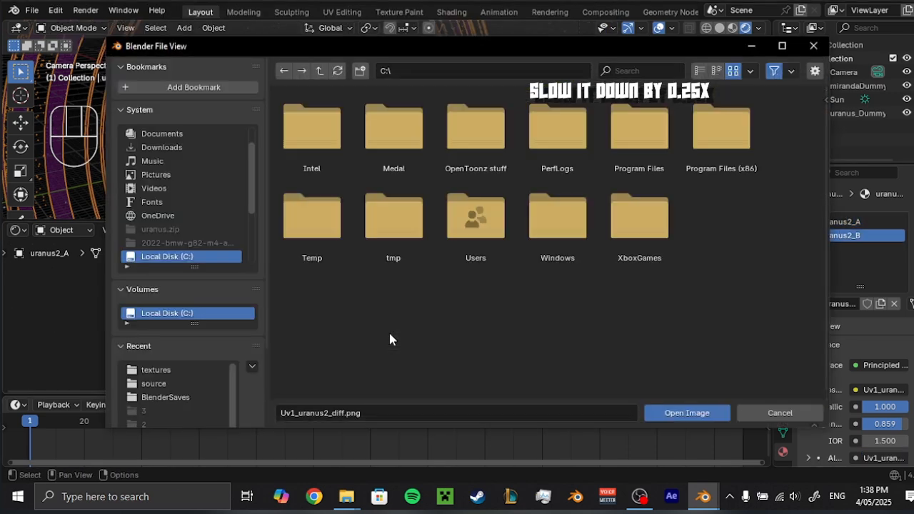
{"action": "left_click", "coordinate": [157, 370]}
{"action": "left_click", "coordinate": [671, 412]}
Relink the second image texture node of the uranus2_B material, the one below the shader, to Uv1_uranus2_diff.png too.
{"action": "middle_click_drag", "start_coordinate": [485, 360], "coordinate": [516, 440]}
{"action": "middle_click_drag", "start_coordinate": [418, 342], "coordinate": [435, 284]}
{"action": "middle_click_drag", "start_coordinate": [445, 357], "coordinate": [458, 319]}
{"action": "scroll", "coordinate": [458, 319], "scroll_direction": "up", "scroll_amount": 4}
{"action": "left_click", "coordinate": [447, 312]}
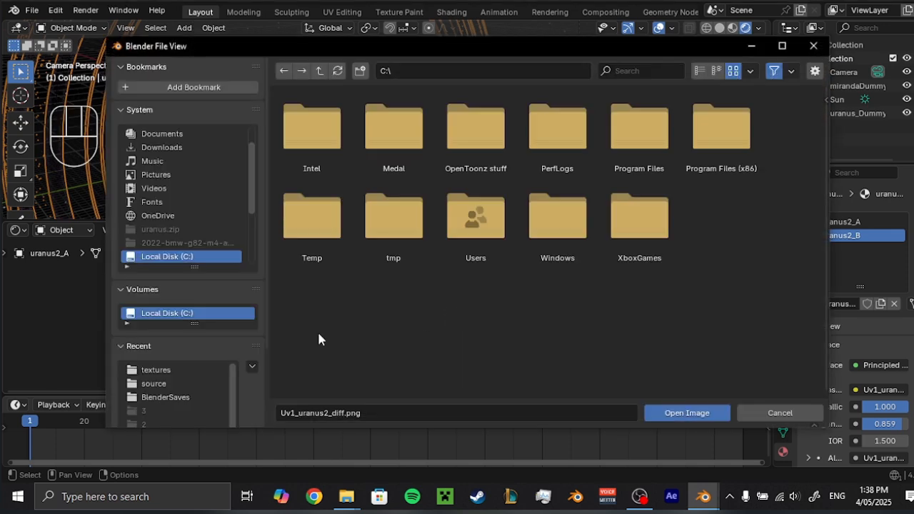
{"action": "left_click", "coordinate": [157, 370]}
{"action": "left_click", "coordinate": [662, 413]}
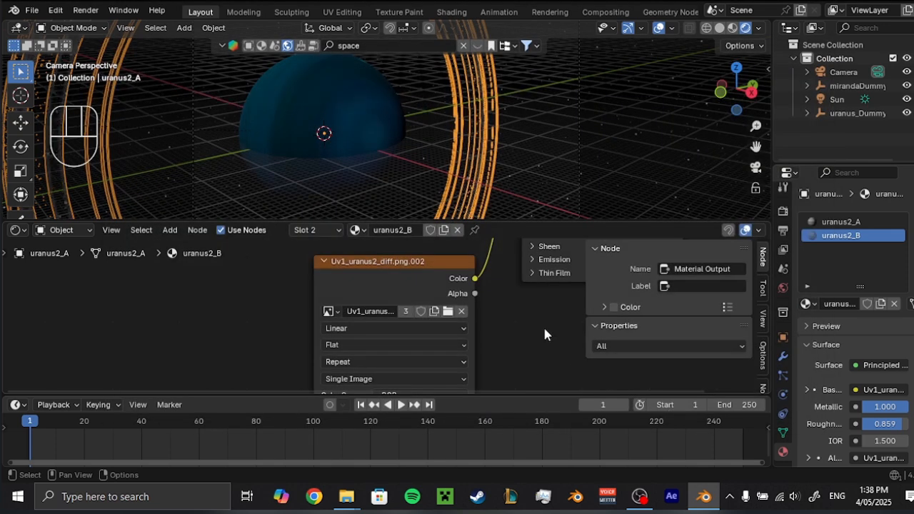
{"action": "scroll", "coordinate": [376, 134], "scroll_direction": "down", "scroll_amount": 4}
Check the uranus1_A and uranus2_A meshes inside uranus_Dummy for materials with missing textures.
{"action": "left_click", "coordinate": [806, 113]}
{"action": "left_click", "coordinate": [847, 129]}
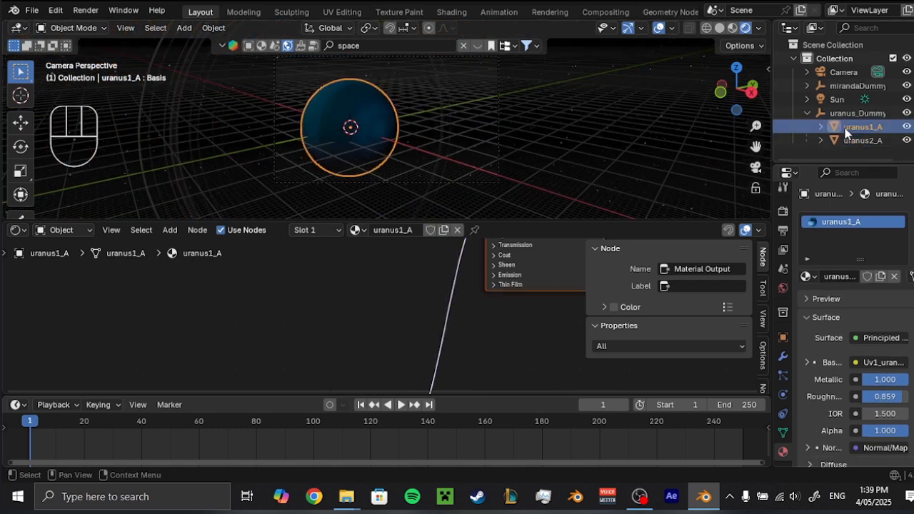
{"action": "left_click", "coordinate": [849, 141]}
{"action": "left_click", "coordinate": [808, 114]}
Select the miranda mesh nested inside mirandaDummy and relink its material's image texture to Uv1_miranda1_diff.png from the textures folder.
{"action": "left_click", "coordinate": [807, 85]}
{"action": "left_click", "coordinate": [851, 103]}
{"action": "left_click", "coordinate": [821, 100]}
{"action": "left_click", "coordinate": [870, 113]}
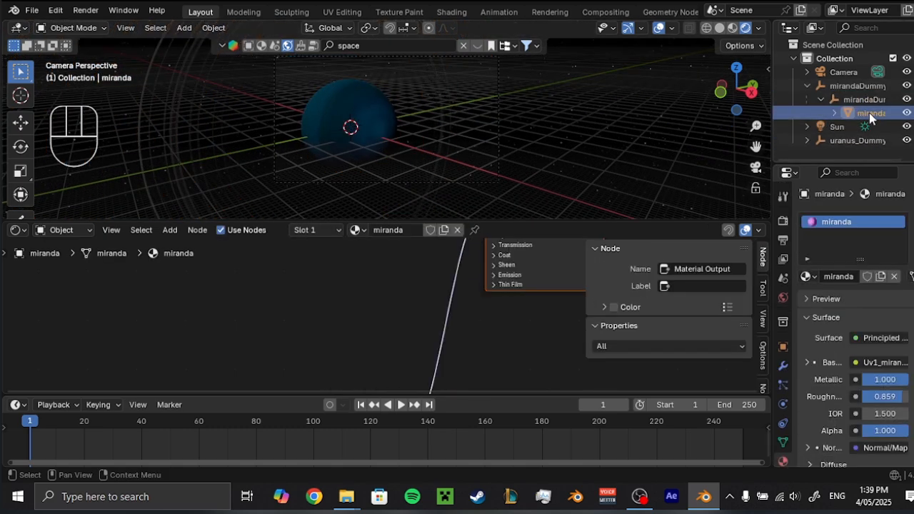
{"action": "middle_click_drag", "start_coordinate": [418, 299], "coordinate": [273, 332]}
{"action": "middle_click_drag", "start_coordinate": [400, 172], "coordinate": [432, 150]}
{"action": "middle_click_drag", "start_coordinate": [381, 266], "coordinate": [500, 392]}
{"action": "scroll", "coordinate": [418, 343], "scroll_direction": "up", "scroll_amount": 4}
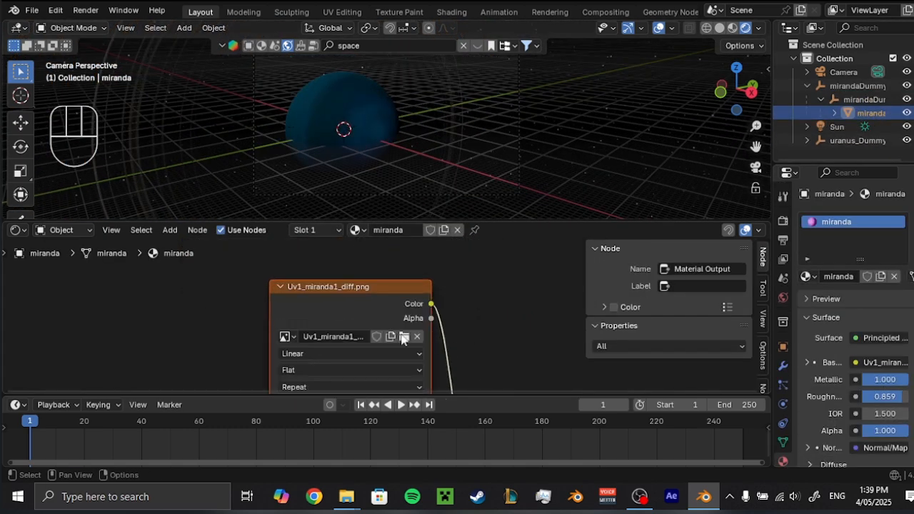
{"action": "left_click", "coordinate": [404, 339]}
{"action": "left_click", "coordinate": [193, 370]}
{"action": "left_click", "coordinate": [667, 416]}
Check the miranda material's remaining nodes and close the Shader Editor by extending the 3D viewport over its area.
{"action": "scroll", "coordinate": [481, 339], "scroll_direction": "down", "scroll_amount": 5}
{"action": "middle_click_drag", "start_coordinate": [481, 333], "coordinate": [469, 250]}
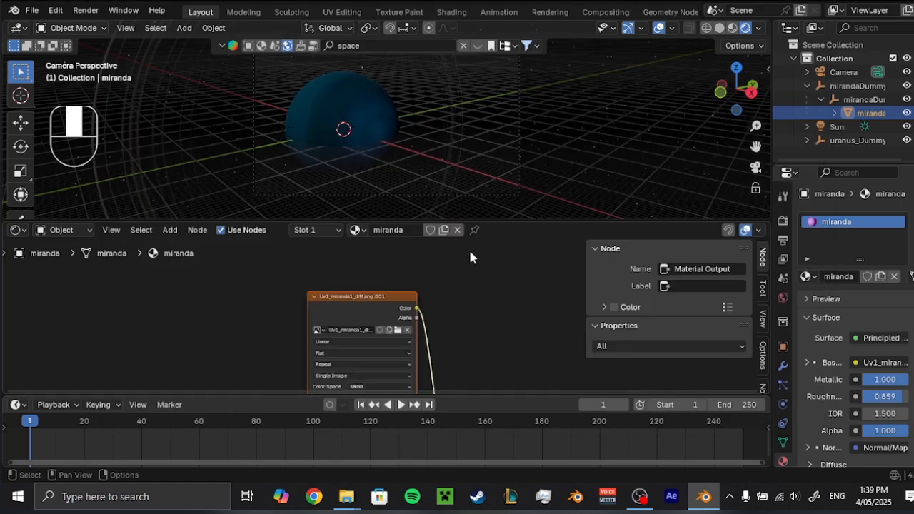
{"action": "scroll", "coordinate": [387, 363], "scroll_direction": "down", "scroll_amount": 2}
{"action": "middle_click_drag", "start_coordinate": [386, 363], "coordinate": [404, 284]}
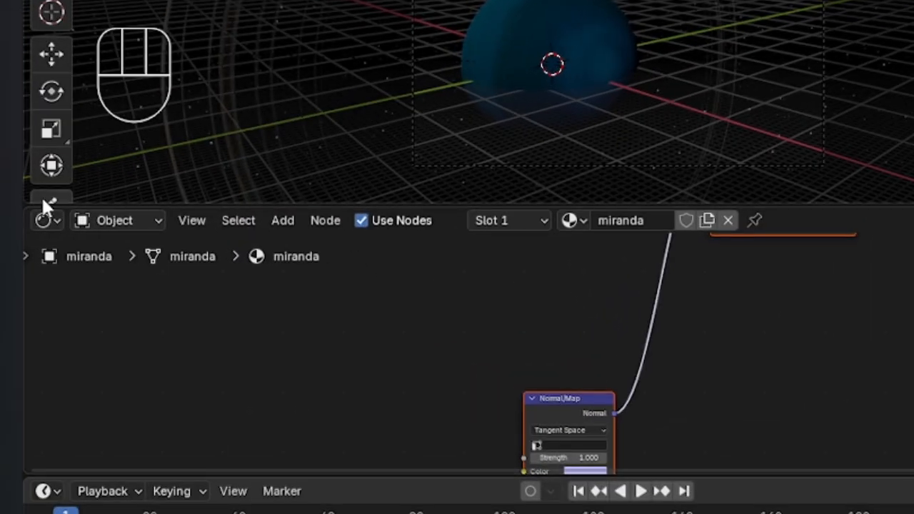
{"action": "mouse_move", "coordinate": [29, 194]}
{"action": "left_mouse_down"}
{"action": "mouse_move", "coordinate": [33, 271]}
{"action": "mouse_move", "coordinate": [31, 231]}
{"action": "left_mouse_up"}
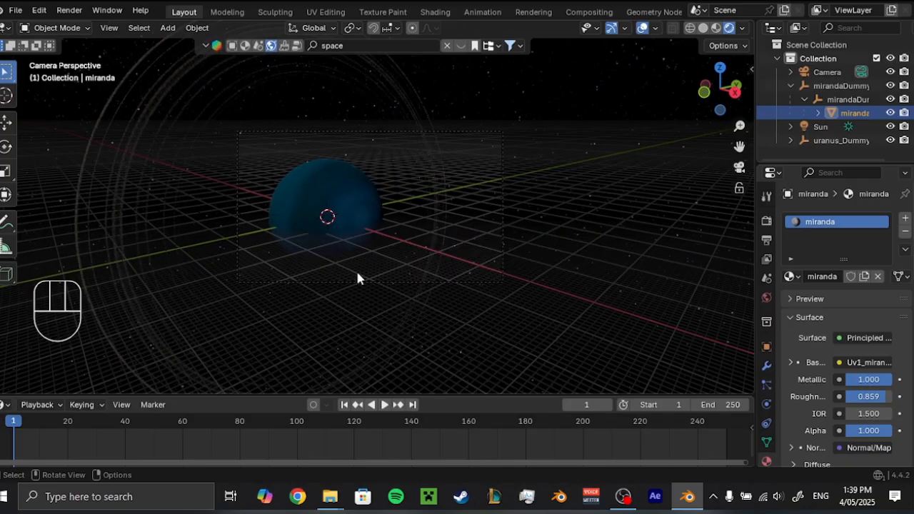
Hide the floor grid in the 3D viewport overlays, keeping the axis lines.
{"action": "scroll", "coordinate": [358, 273], "scroll_direction": "down", "scroll_amount": 3}
{"action": "scroll", "coordinate": [359, 273], "scroll_direction": "up", "scroll_amount": 4}
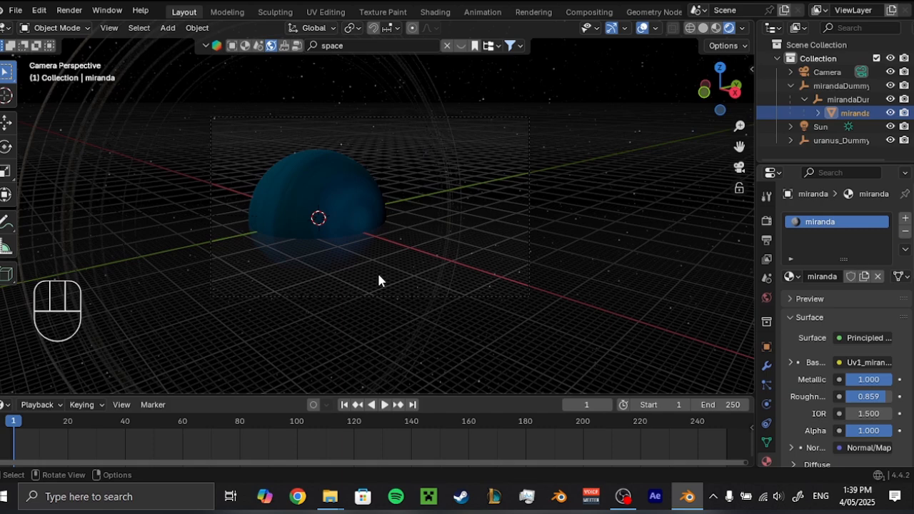
{"action": "scroll", "coordinate": [378, 279], "scroll_direction": "up", "scroll_amount": 3}
{"action": "scroll", "coordinate": [526, 278], "scroll_direction": "up", "scroll_amount": 3}
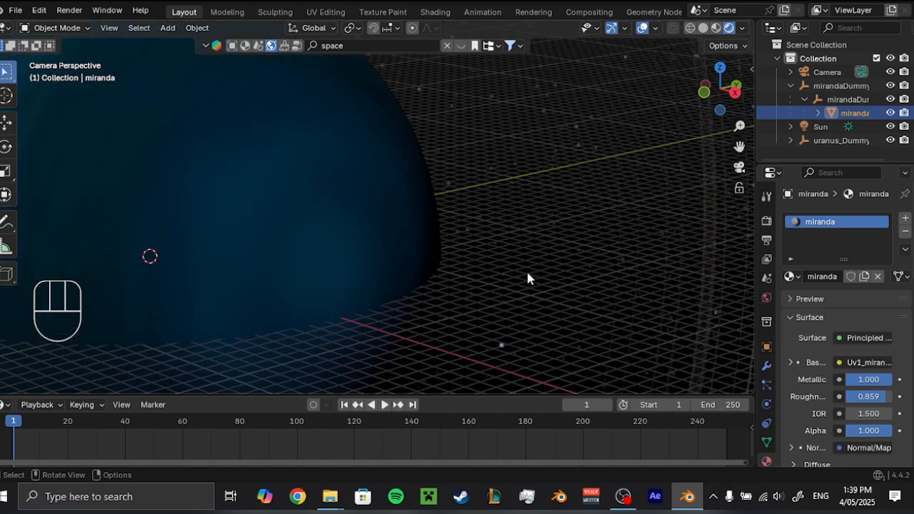
{"action": "scroll", "coordinate": [570, 236], "scroll_direction": "down", "scroll_amount": 3}
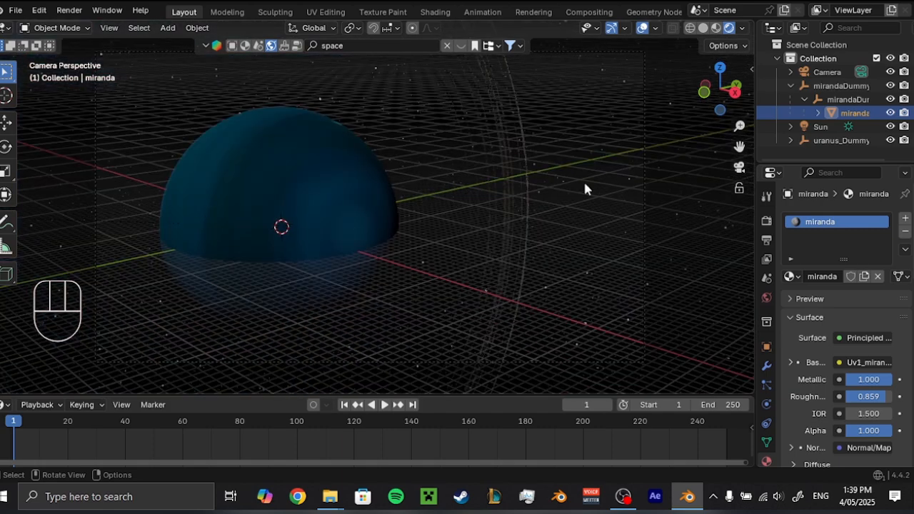
{"action": "left_click", "coordinate": [656, 30]}
{"action": "left_click", "coordinate": [624, 92]}
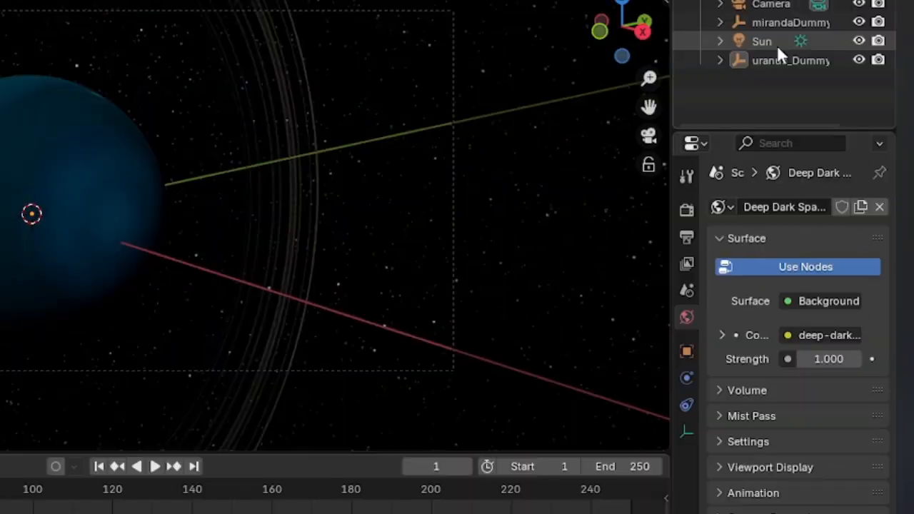
Set the Sun light's strength to 5.
{"action": "left_click", "coordinate": [832, 100]}
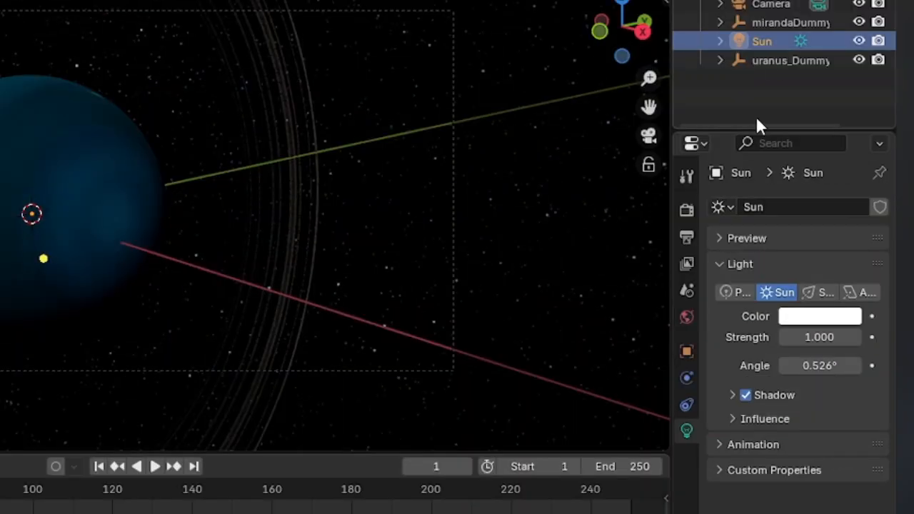
{"action": "left_click", "coordinate": [800, 337]}
{"action": "type", "text": "5"}
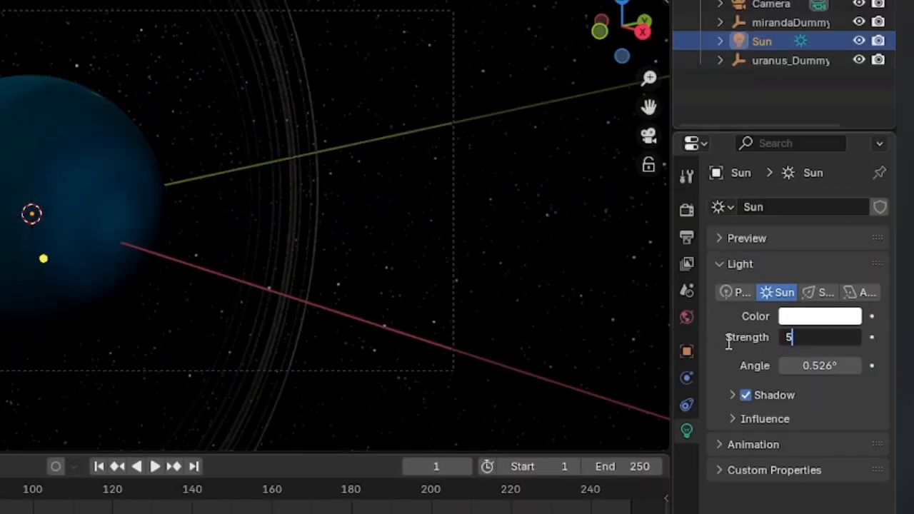
{"action": "key", "text": "Return"}
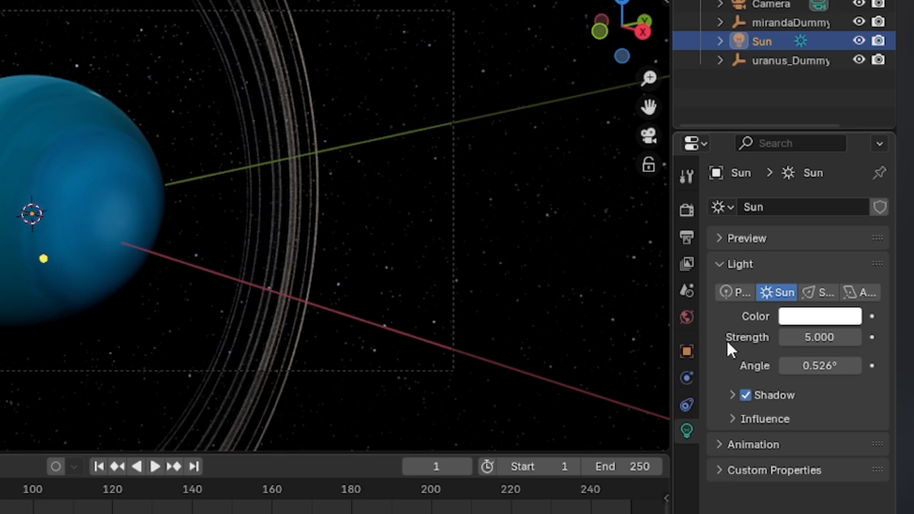
{"action": "scroll", "coordinate": [313, 300], "scroll_direction": "down", "scroll_amount": 3}
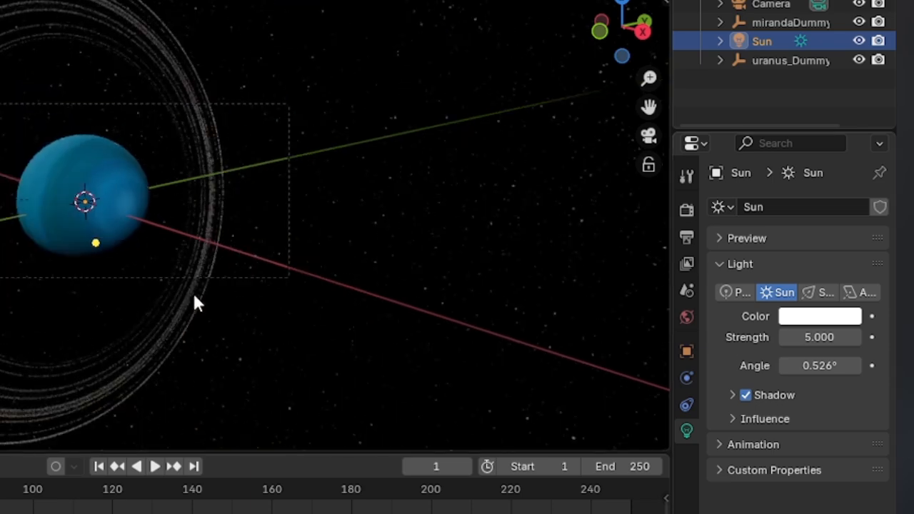
{"action": "middle_click_drag", "start_coordinate": [194, 302], "coordinate": [268, 312]}
{"action": "middle_click_drag", "start_coordinate": [466, 297], "coordinate": [388, 267]}
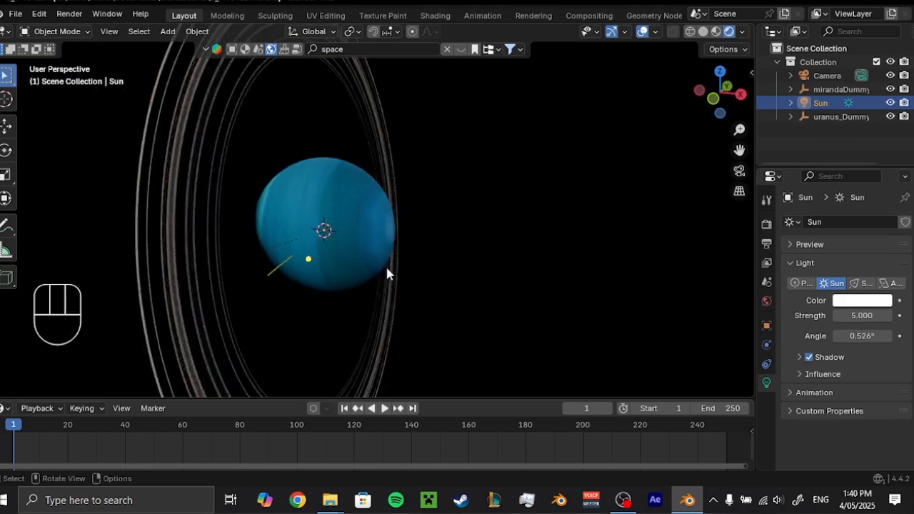
{"action": "key", "text": "g"}
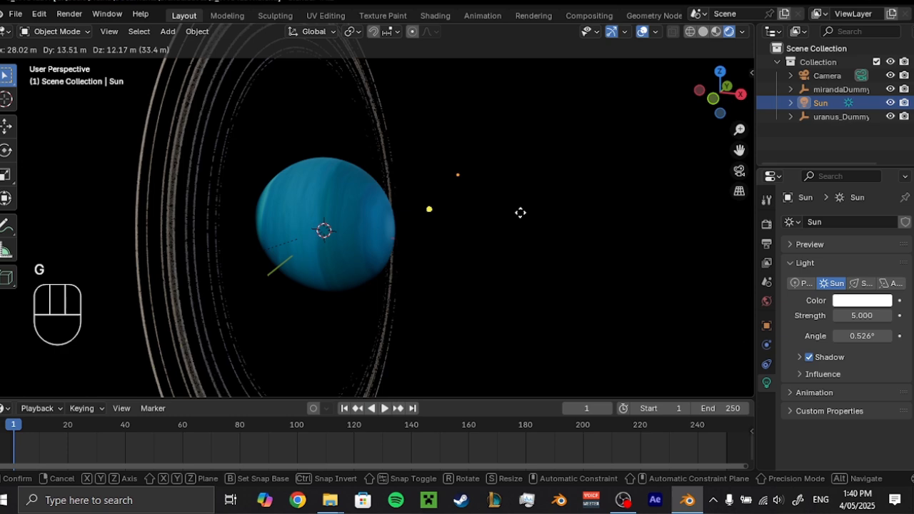
{"action": "right_click", "coordinate": [520, 212]}
{"action": "key", "text": "r"}
{"action": "key", "text": "z"}
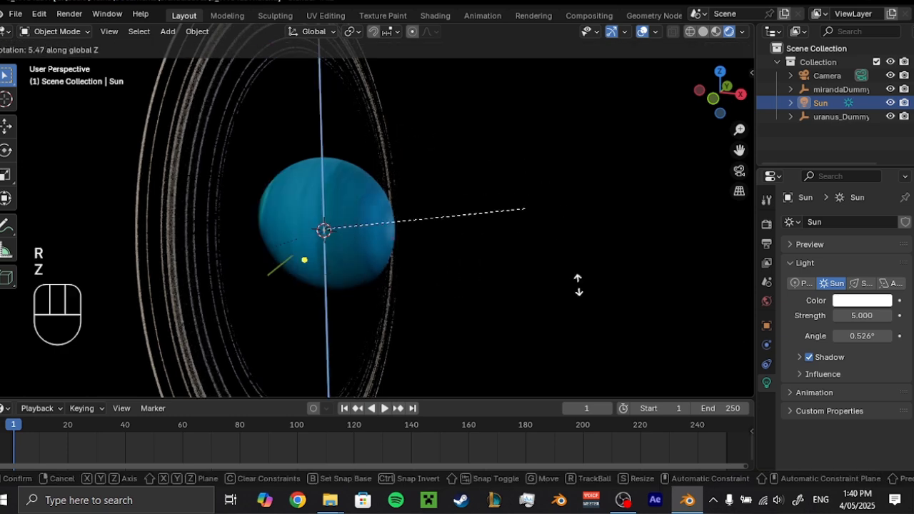
{"action": "right_click", "coordinate": [569, 261]}
{"action": "key", "text": "r"}
{"action": "key", "text": "x"}
{"action": "right_click", "coordinate": [536, 343]}
Rotate the Sun light around the global Y and Z axes so part of Uranus falls into shadow.
{"action": "key", "text": "r"}
{"action": "key", "text": "y"}
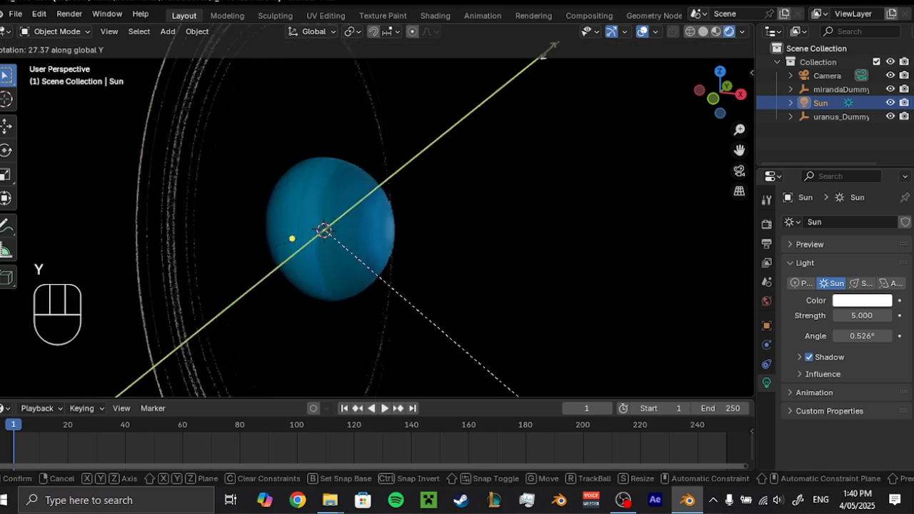
{"action": "left_click", "coordinate": [558, 331]}
{"action": "key", "text": "r"}
{"action": "key", "text": "z"}
{"action": "left_click", "coordinate": [459, 107]}
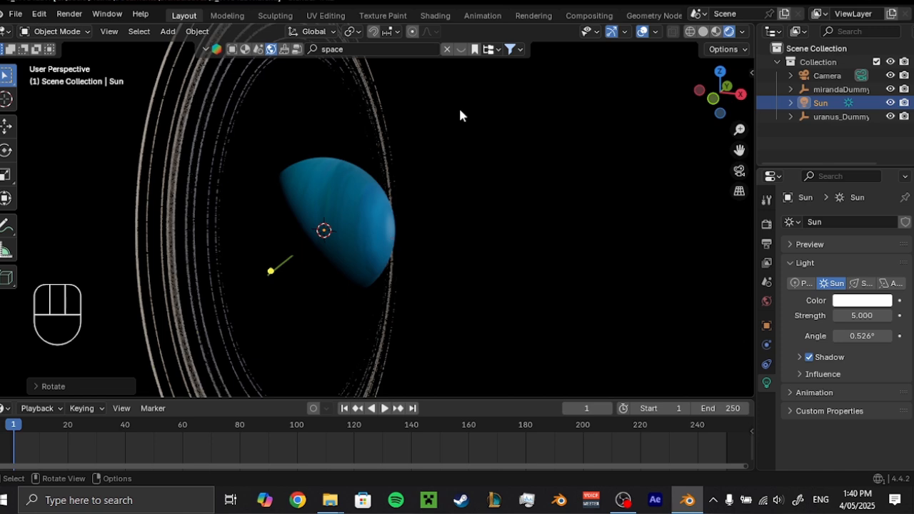
Refine the Sun's rotation around global Z while looking through the camera, and save the file.
{"action": "key", "text": "KP_0"}
{"action": "scroll", "coordinate": [412, 239], "scroll_direction": "up", "scroll_amount": 1}
{"action": "key", "text": "r"}
{"action": "key", "text": "z"}
{"action": "left_click", "coordinate": [438, 210]}
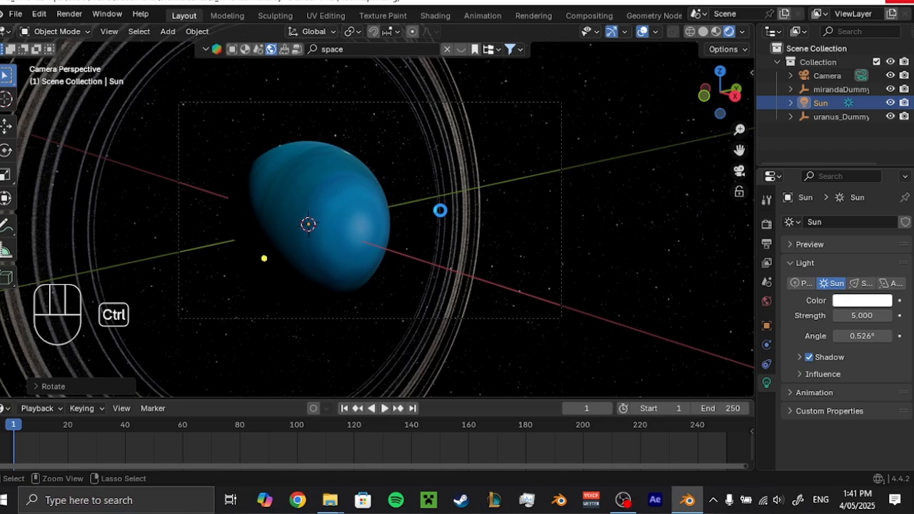
{"action": "key", "text": "ctrl+s"}
Switch the 3D viewport to Solid shading.
{"action": "key", "text": "z"}
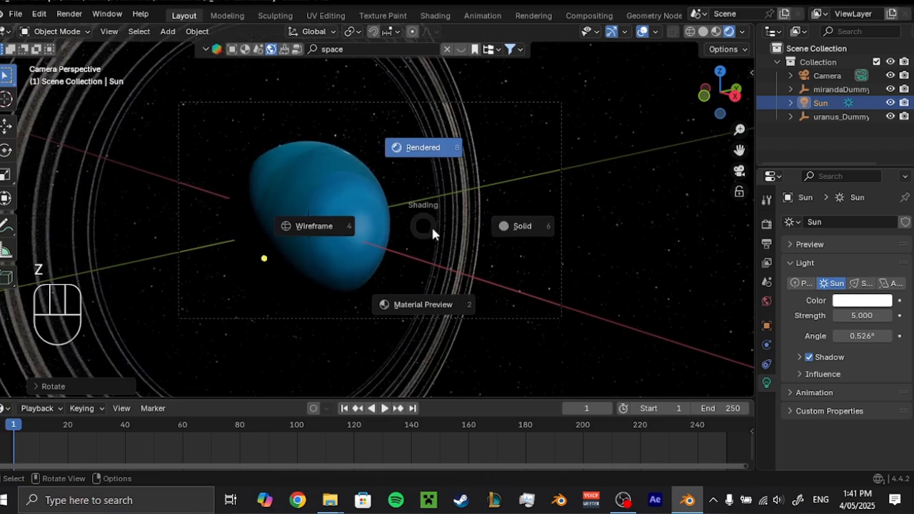
{"action": "left_click", "coordinate": [529, 236]}
{"action": "scroll", "coordinate": [400, 240], "scroll_direction": "up", "scroll_amount": 4}
{"action": "scroll", "coordinate": [522, 187], "scroll_direction": "down", "scroll_amount": 6}
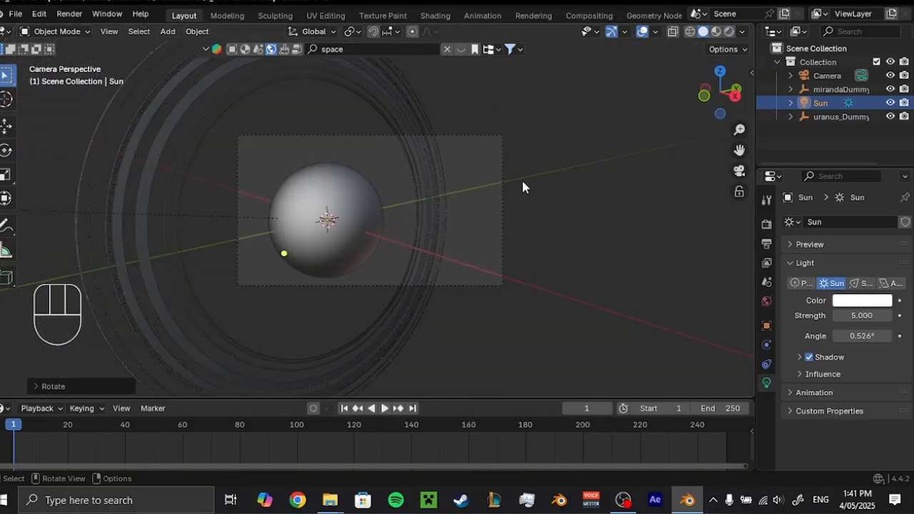
{"action": "scroll", "coordinate": [420, 286], "scroll_direction": "up", "scroll_amount": 4}
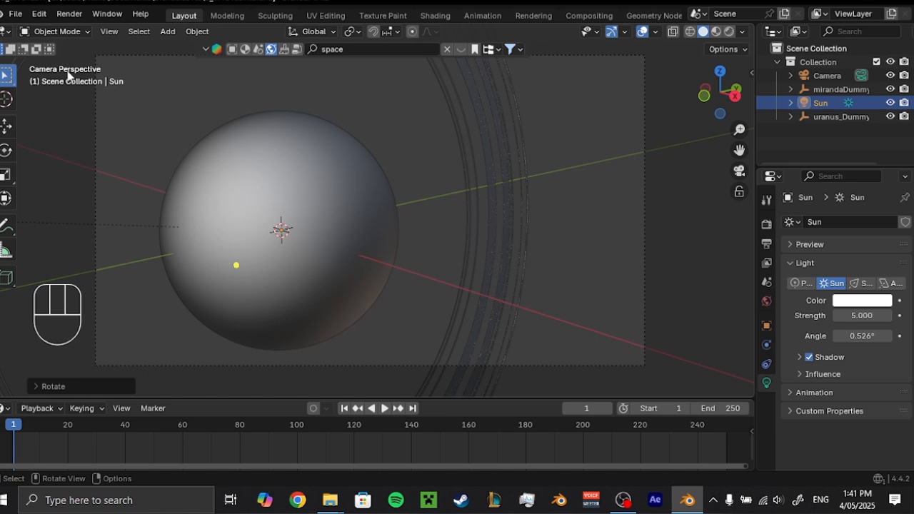
Import FINAL_MODEL_3.fbx from the source folder inside the 2022 BMW G82 model folder.
{"action": "left_click", "coordinate": [15, 13]}
{"action": "mouse_move", "coordinate": [63, 208]}
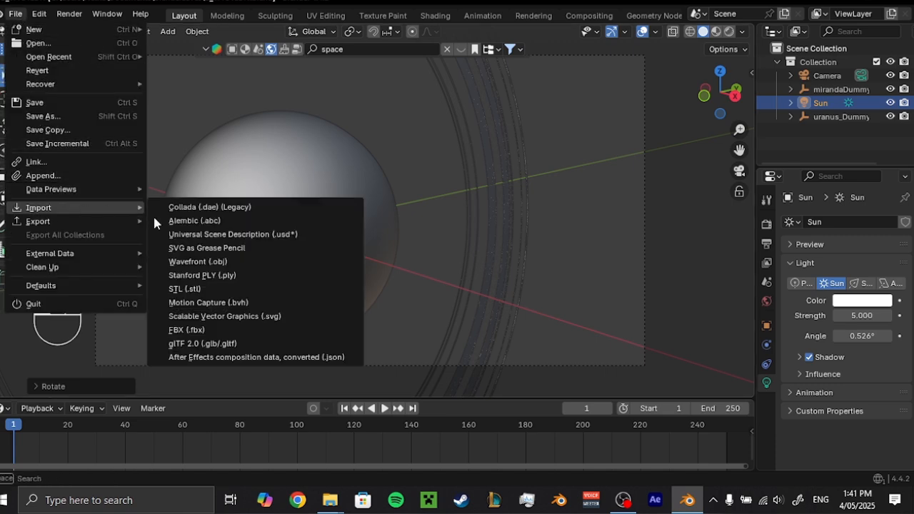
{"action": "left_click", "coordinate": [203, 331]}
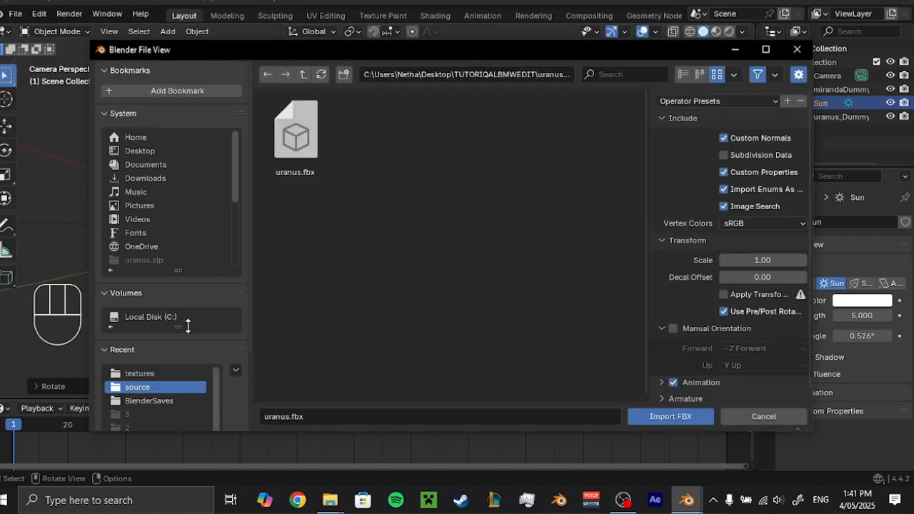
{"action": "left_click", "coordinate": [303, 75]}
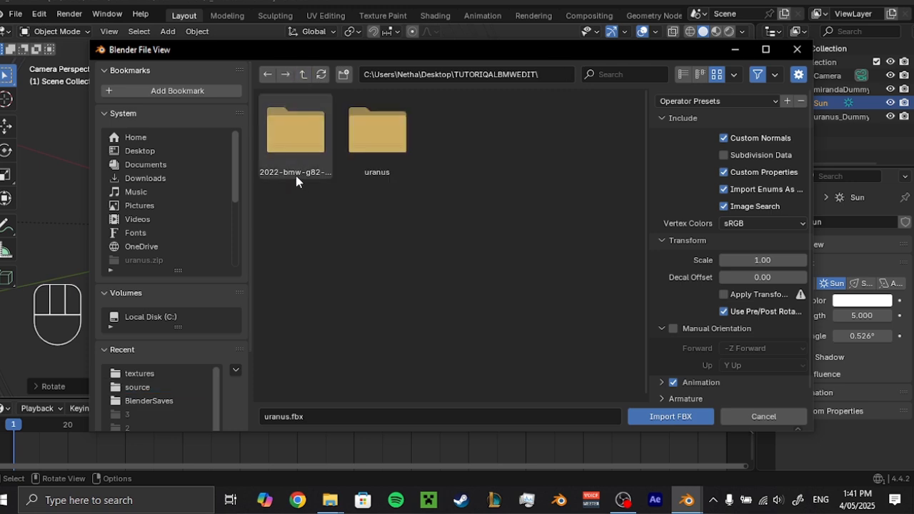
{"action": "double_click", "coordinate": [297, 181]}
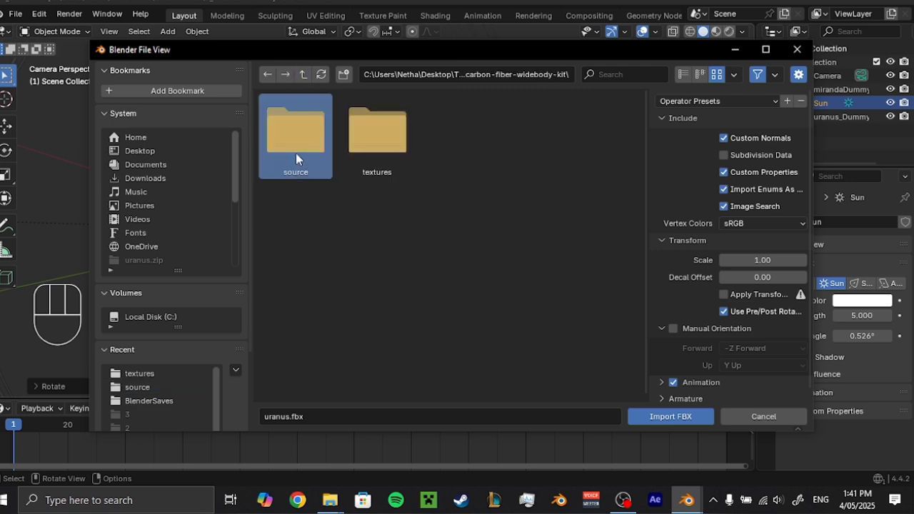
{"action": "double_click", "coordinate": [296, 153]}
{"action": "double_click", "coordinate": [301, 140]}
{"action": "left_click", "coordinate": [301, 139]}
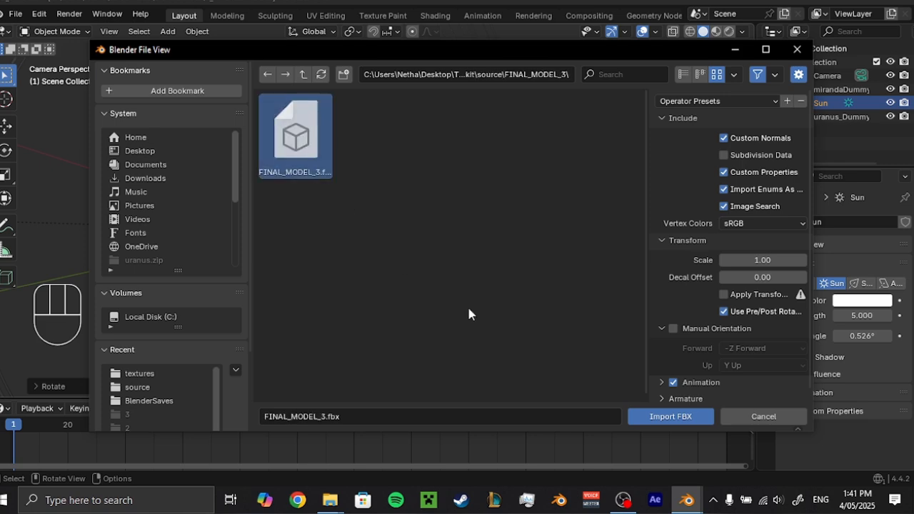
{"action": "left_click", "coordinate": [645, 413]}
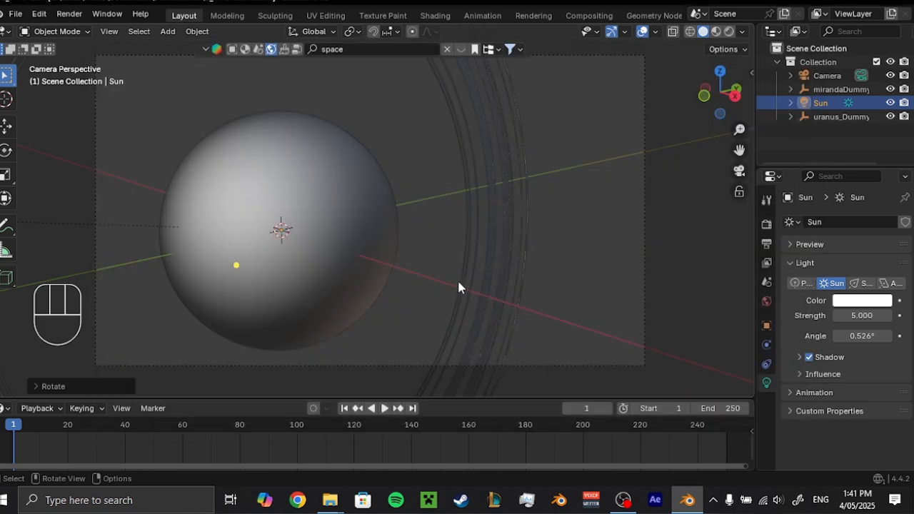
Scale up the car's parent Empty until the car is clearly visible in the camera frame.
{"action": "scroll", "coordinate": [286, 247], "scroll_direction": "up", "scroll_amount": 6}
{"action": "middle_click_drag", "start_coordinate": [270, 243], "coordinate": [535, 247], "text": "shift"}
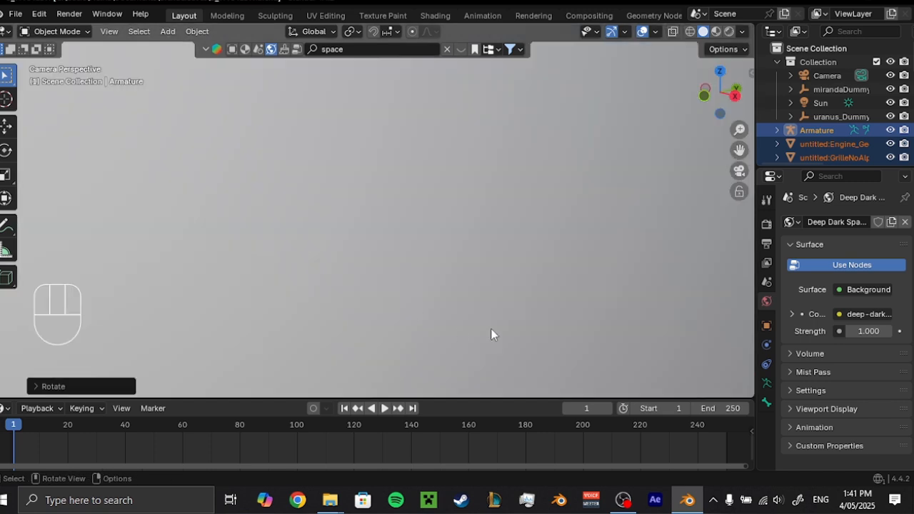
{"action": "middle_click_drag", "start_coordinate": [489, 327], "coordinate": [392, 124], "text": "shift"}
{"action": "scroll", "coordinate": [423, 220], "scroll_direction": "down", "scroll_amount": 5}
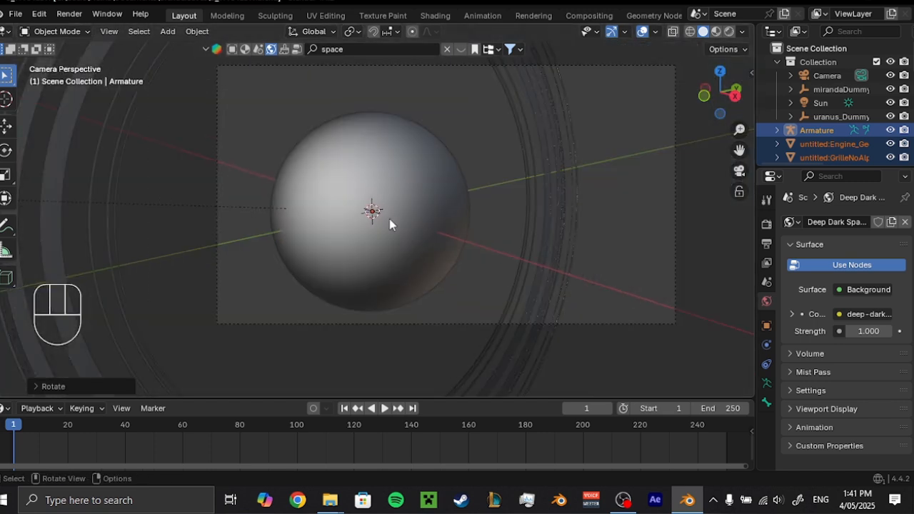
{"action": "key", "text": "s"}
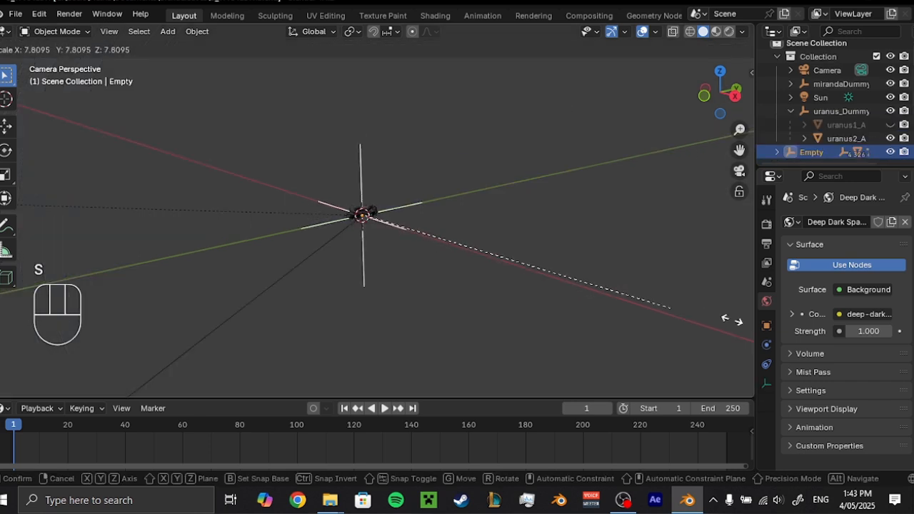
{"action": "left_click", "coordinate": [561, 151]}
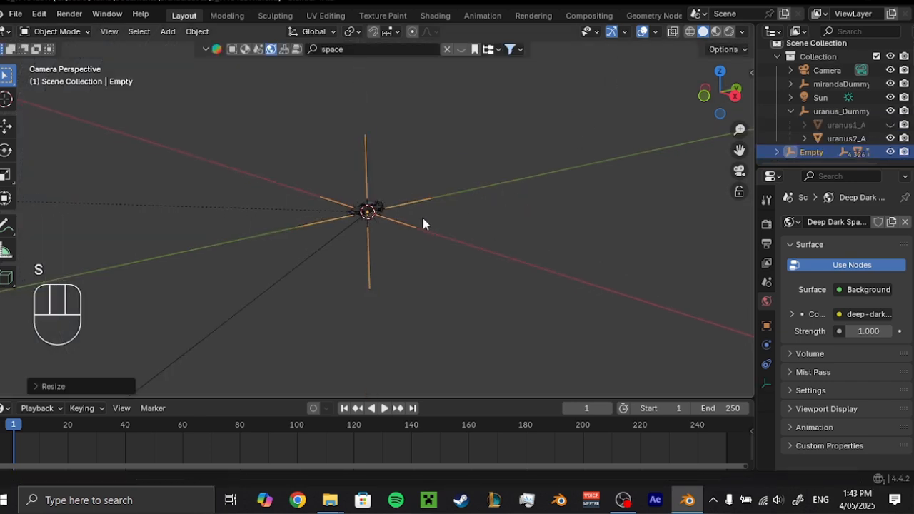
{"action": "key", "text": "s"}
{"action": "left_click", "coordinate": [357, 233]}
{"action": "scroll", "coordinate": [375, 235], "scroll_direction": "down", "scroll_amount": 2}
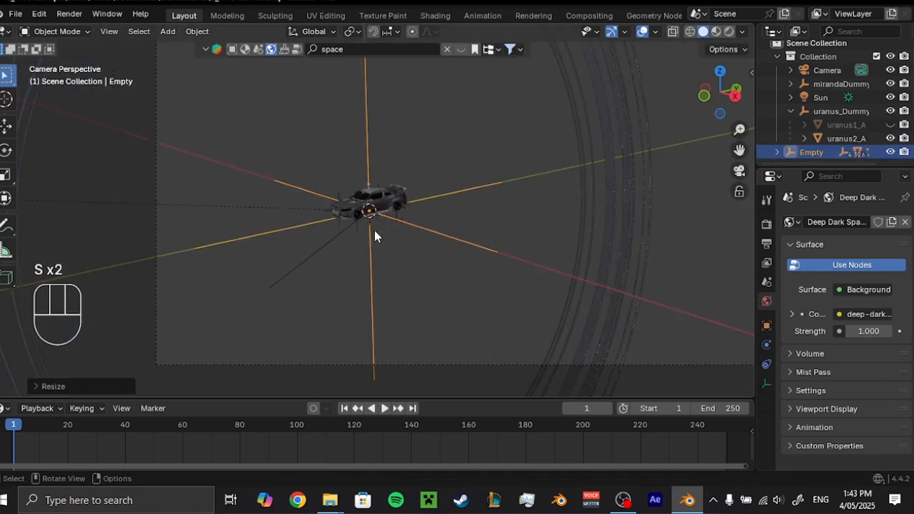
Move the car's Empty along the global X, Z and Y axes to place it nearer the camera, beside the scene's center.
{"action": "scroll", "coordinate": [374, 230], "scroll_direction": "down", "scroll_amount": 1}
{"action": "key", "text": "g"}
{"action": "key", "text": "x"}
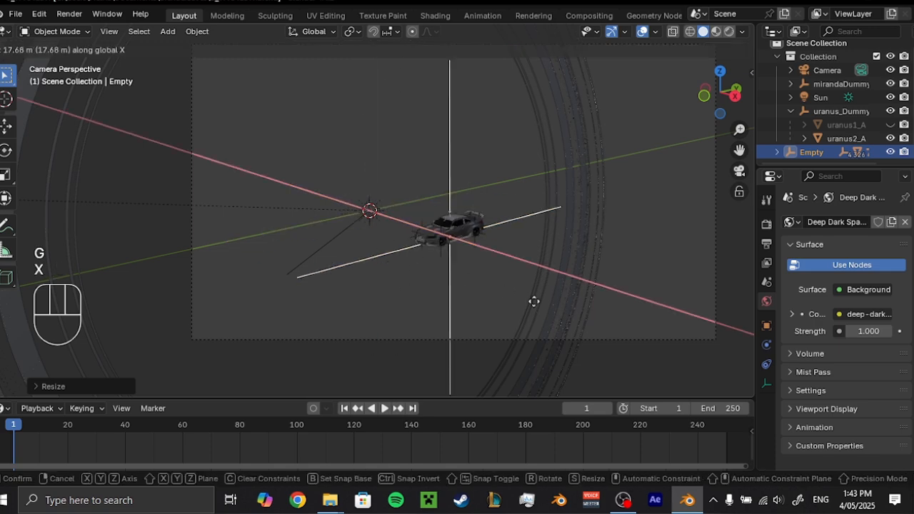
{"action": "left_click", "coordinate": [640, 316]}
{"action": "key", "text": "g"}
{"action": "key", "text": "z"}
{"action": "left_click", "coordinate": [645, 227]}
{"action": "key", "text": "g"}
{"action": "key", "text": "y"}
{"action": "left_click", "coordinate": [508, 261]}
{"action": "key", "text": "g"}
{"action": "key", "text": "x"}
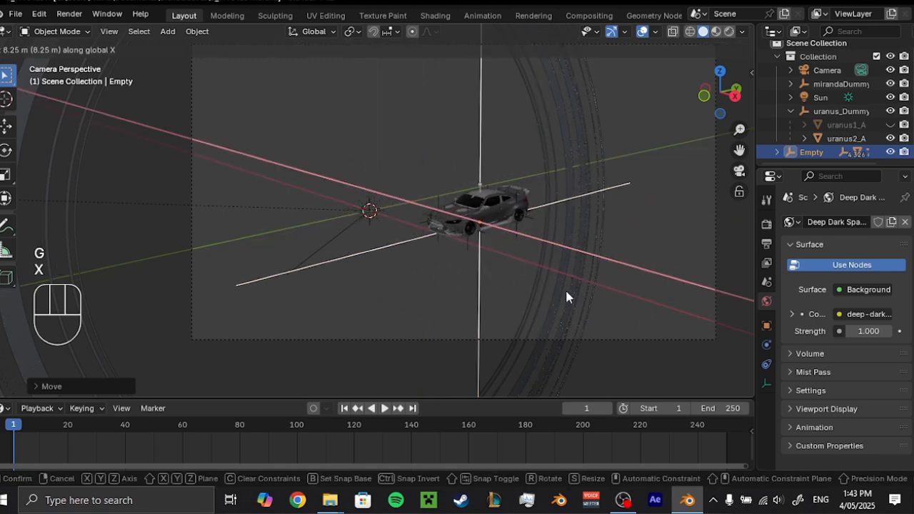
{"action": "left_click", "coordinate": [566, 297]}
Adjust the car's scale within the camera frame and check its placement from outside the camera view.
{"action": "key", "text": "s"}
{"action": "left_click", "coordinate": [607, 314]}
{"action": "scroll", "coordinate": [573, 244], "scroll_direction": "down", "scroll_amount": 2}
{"action": "key", "text": "s"}
{"action": "middle_click_drag", "start_coordinate": [576, 258], "coordinate": [519, 256], "text": "shift"}
{"action": "left_click", "coordinate": [594, 288]}
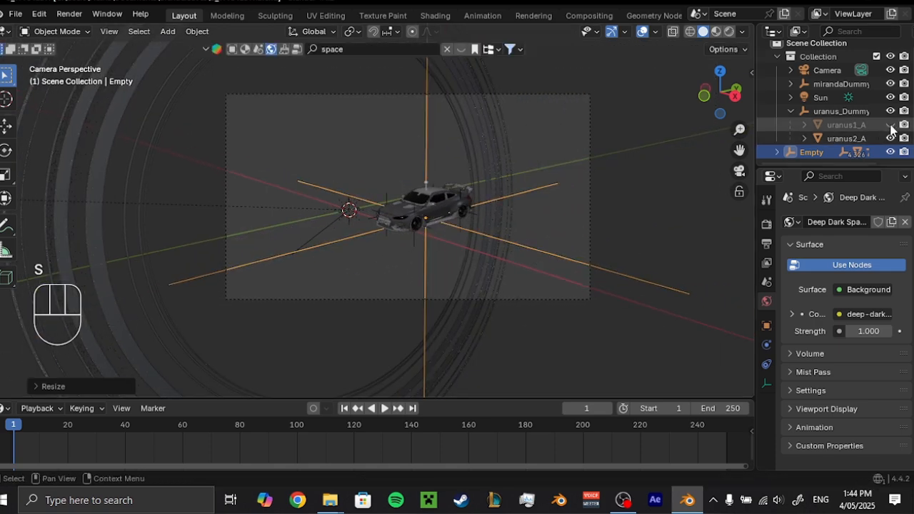
Unhide the uranus1_A planet mesh and rescale the car's Empty to suit the planet's size.
{"action": "left_click", "coordinate": [891, 126]}
{"action": "scroll", "coordinate": [578, 264], "scroll_direction": "up", "scroll_amount": 4}
{"action": "scroll", "coordinate": [575, 265], "scroll_direction": "down", "scroll_amount": 3}
{"action": "key", "text": "s"}
{"action": "left_click", "coordinate": [576, 286]}
{"action": "scroll", "coordinate": [528, 275], "scroll_direction": "up", "scroll_amount": 1}
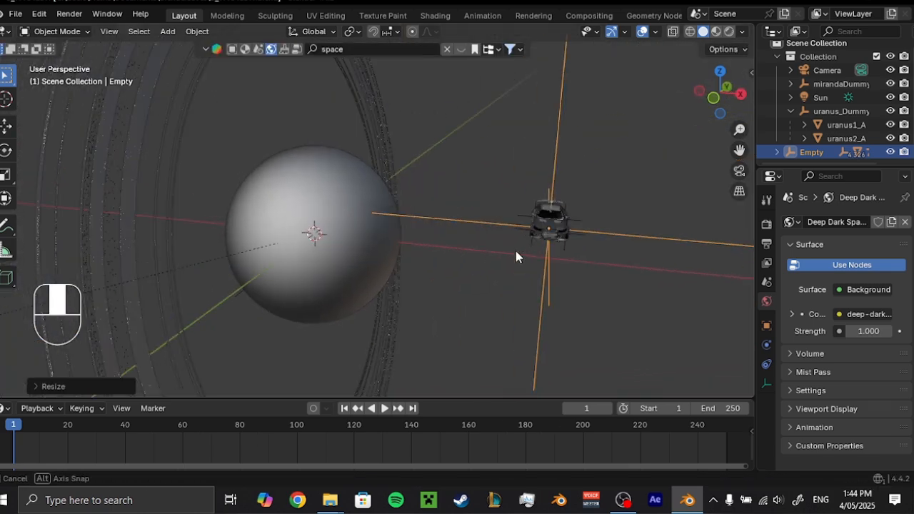
Return to the camera view, deselect the car and save the file.
{"action": "key", "text": "KP_0"}
{"action": "left_click", "coordinate": [502, 233]}
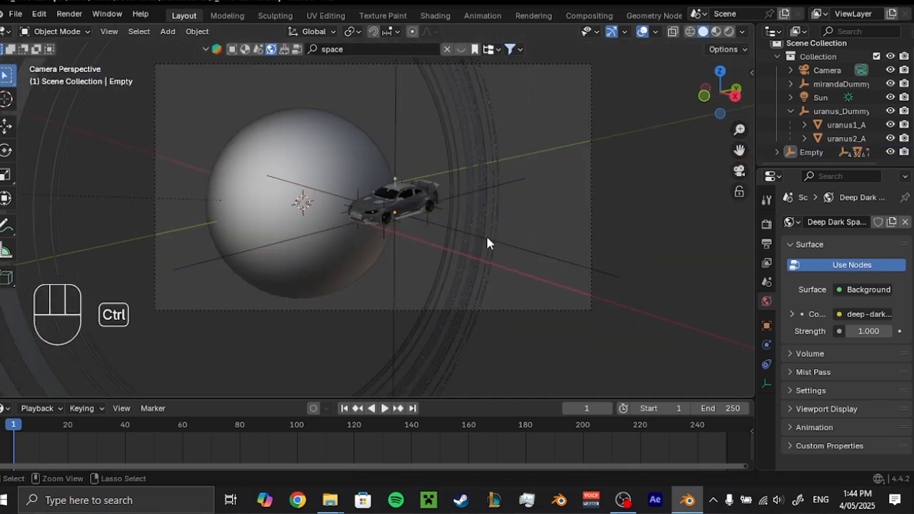
{"action": "key", "text": "ctrl+s"}
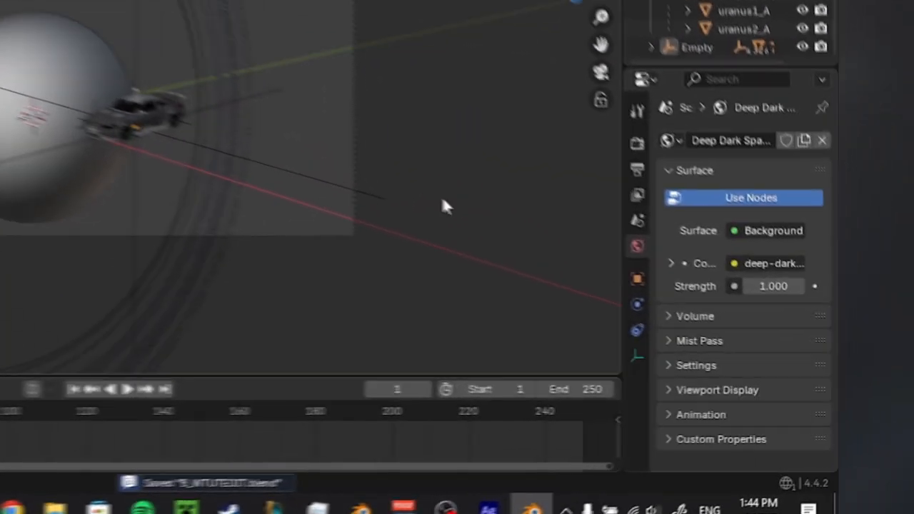
Set the render output resolution to 1080 px in X and 1920 px in Y.
{"action": "left_click", "coordinate": [638, 143]}
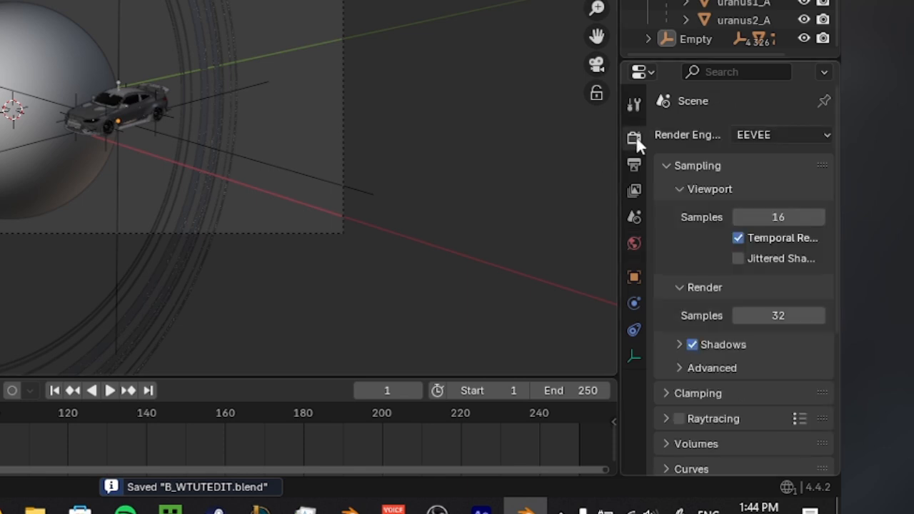
{"action": "left_click", "coordinate": [635, 165]}
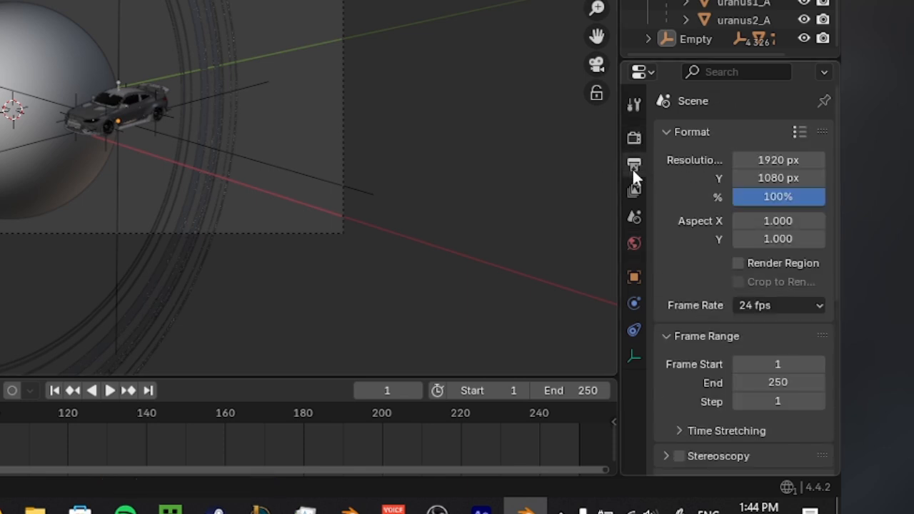
{"action": "left_click", "coordinate": [767, 160]}
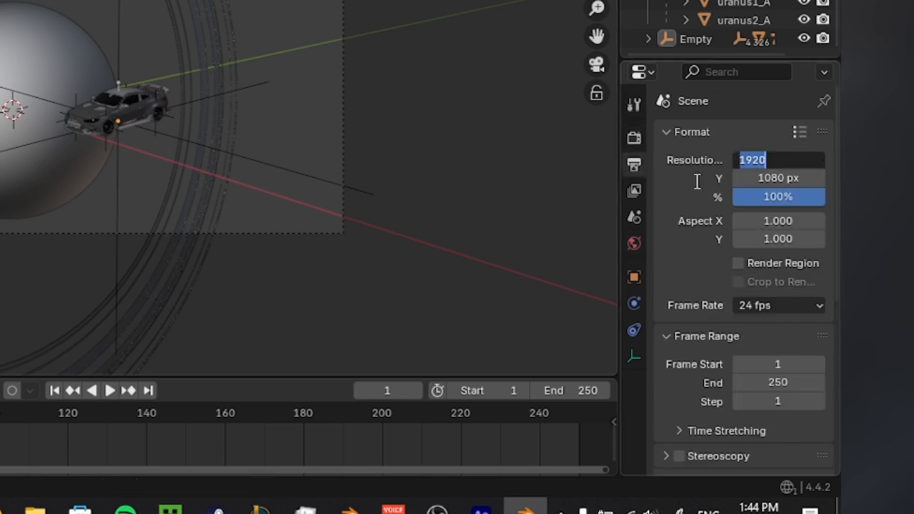
{"action": "type", "text": "1080"}
{"action": "key", "text": "Return"}
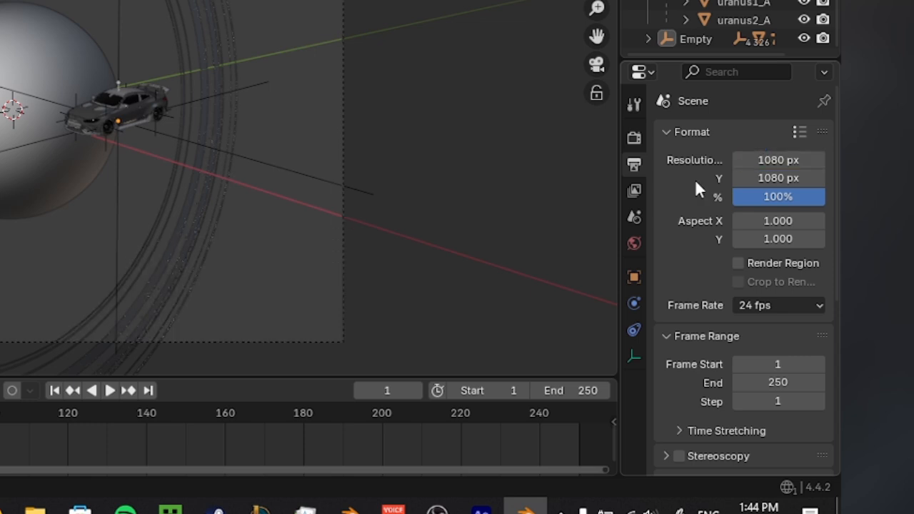
{"action": "left_click", "coordinate": [754, 179]}
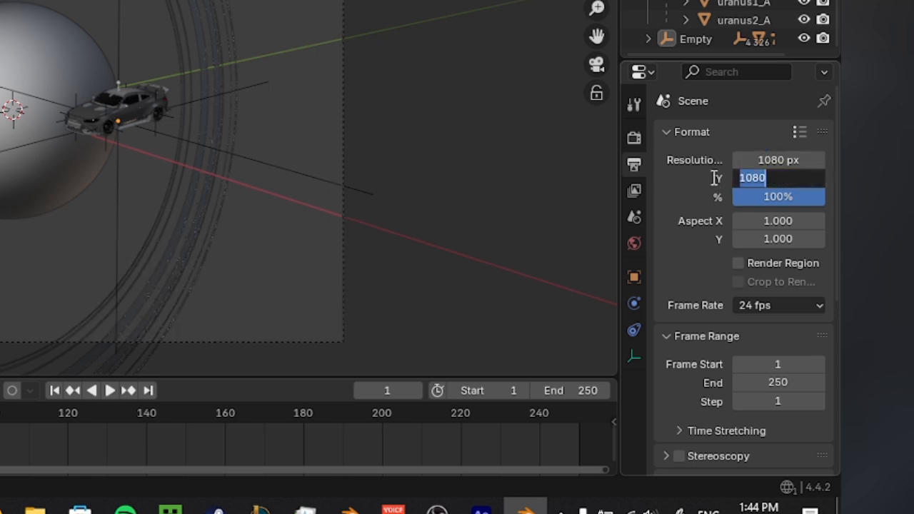
{"action": "type", "text": "1920"}
{"action": "key", "text": "Return"}
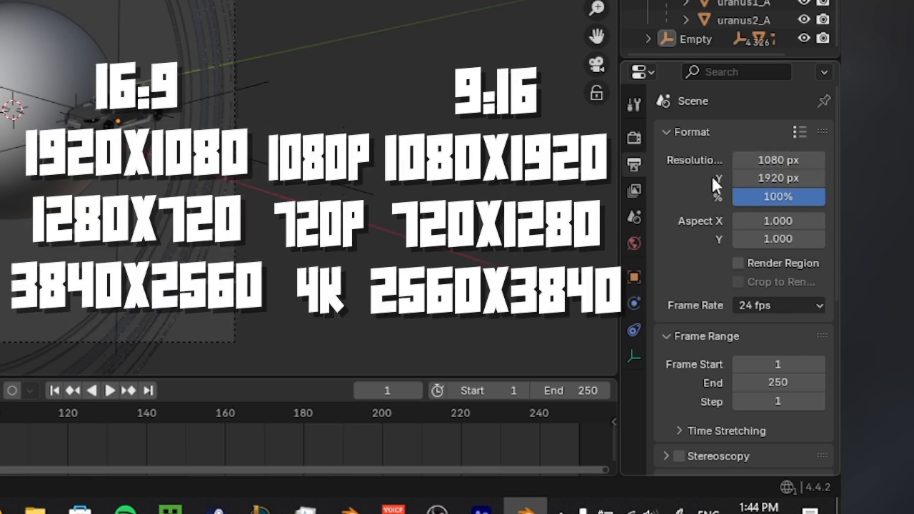
Keep the frame rate at 24 fps and set the PNG output's color mode to RGB.
{"action": "scroll", "coordinate": [698, 250], "scroll_direction": "down", "scroll_amount": 4}
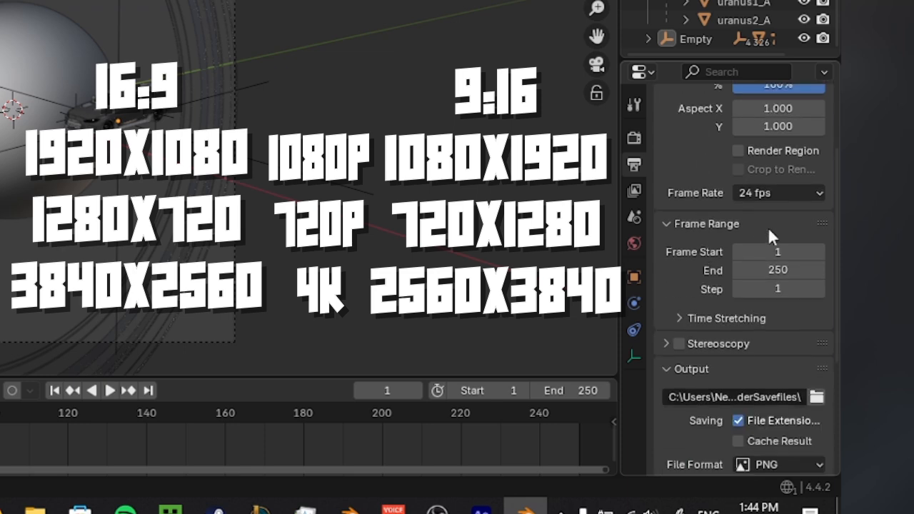
{"action": "left_click", "coordinate": [779, 193]}
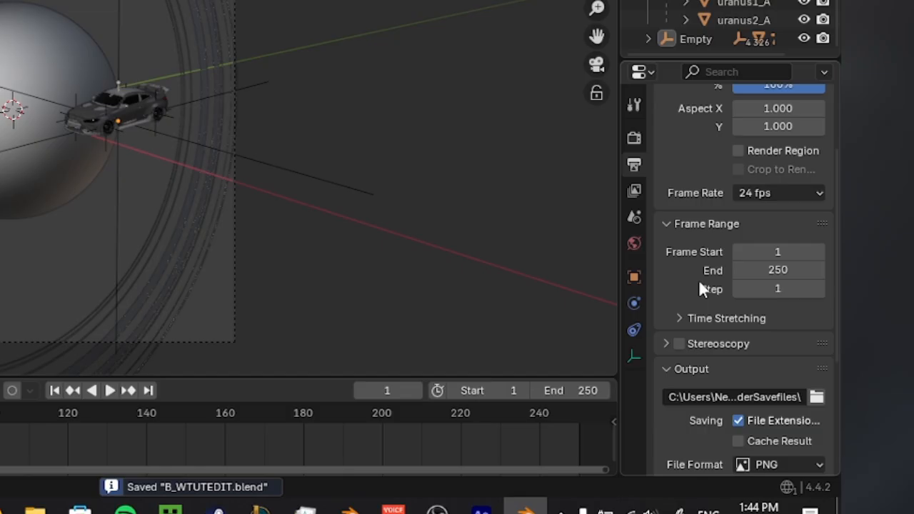
{"action": "scroll", "coordinate": [702, 305], "scroll_direction": "down", "scroll_amount": 6}
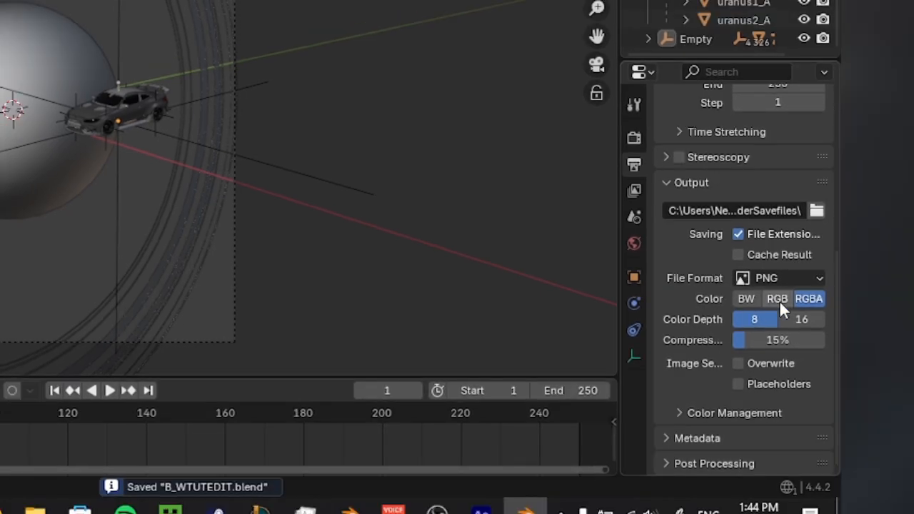
{"action": "left_click", "coordinate": [780, 299]}
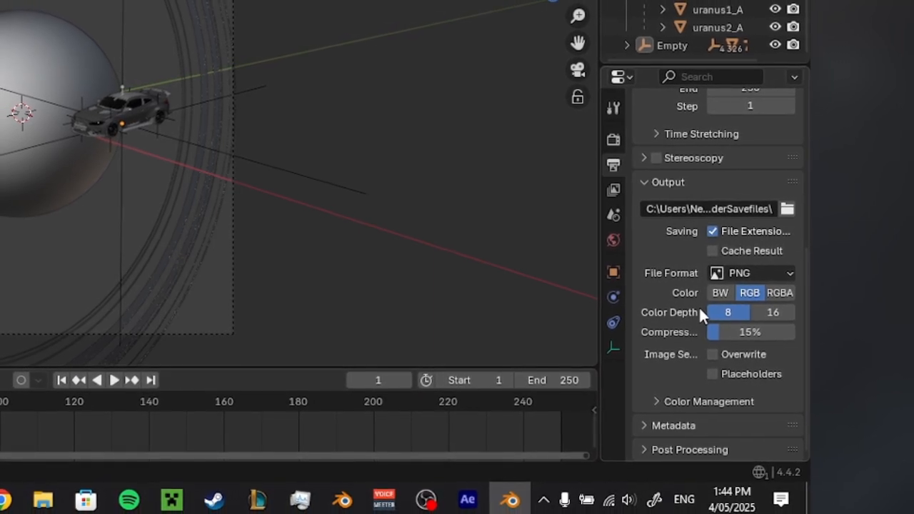
Create a folder named BMW, set it as the render output location and save the file.
{"action": "scroll", "coordinate": [704, 283], "scroll_direction": "up", "scroll_amount": 2}
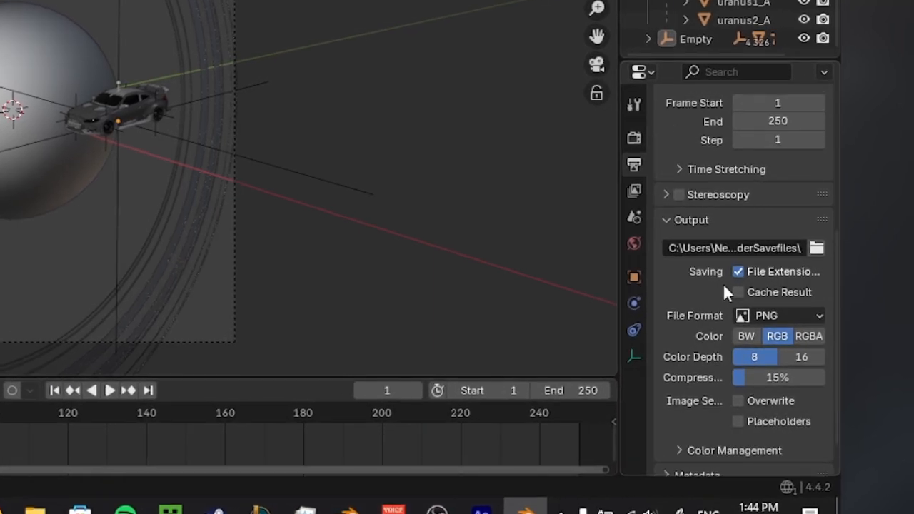
{"action": "left_click", "coordinate": [817, 250]}
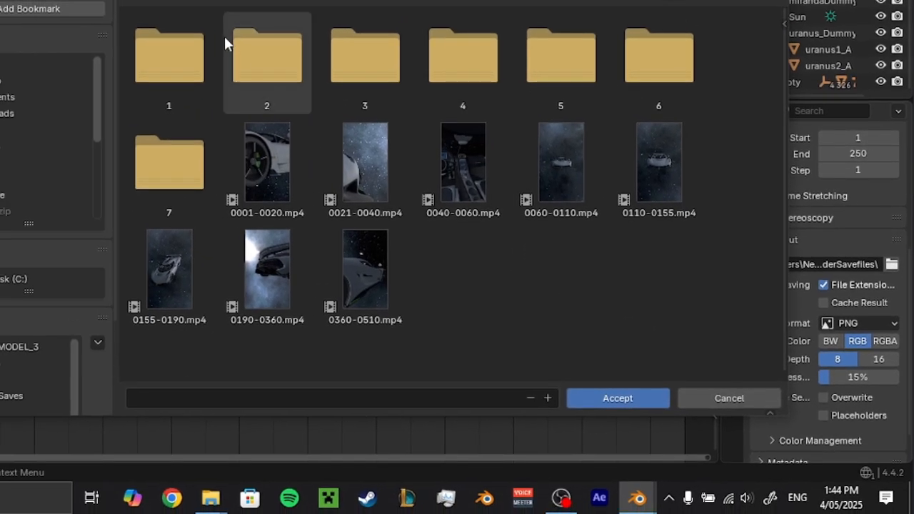
{"action": "left_click", "coordinate": [228, 3]}
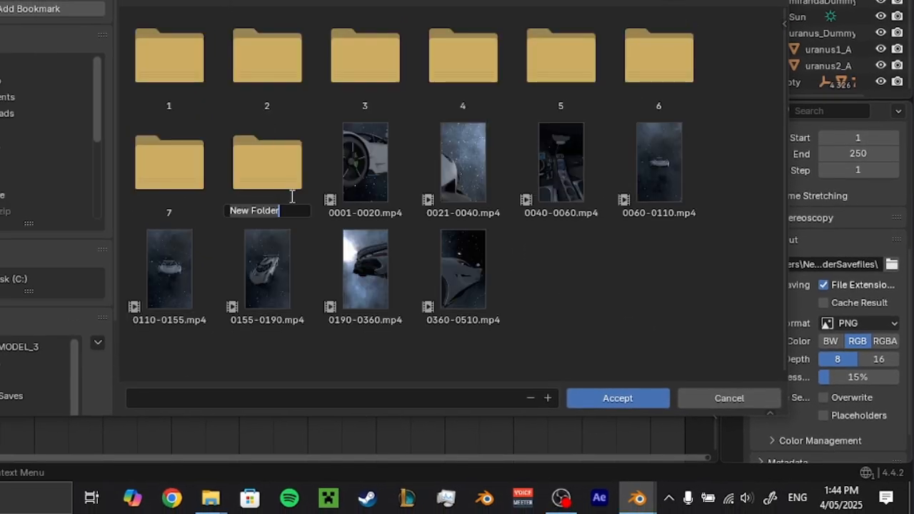
{"action": "type", "text": "BMW"}
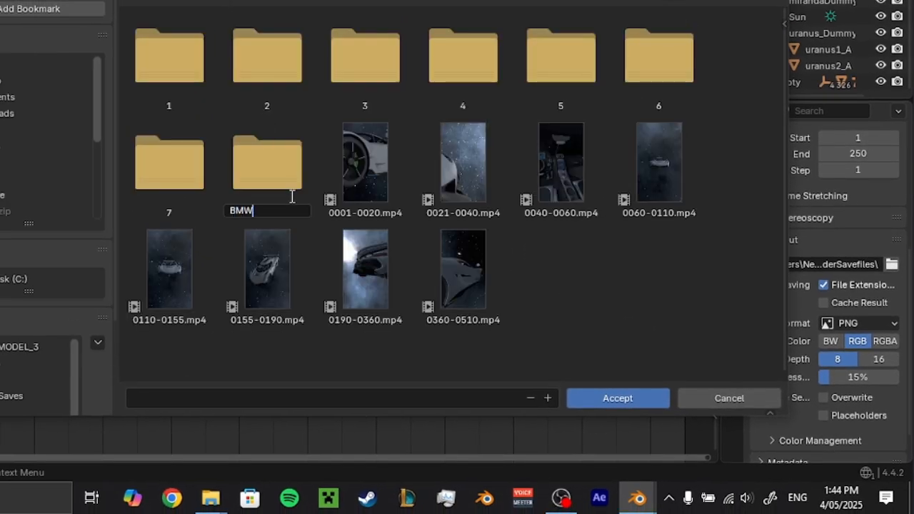
{"action": "key", "text": "Return"}
{"action": "double_click", "coordinate": [290, 193]}
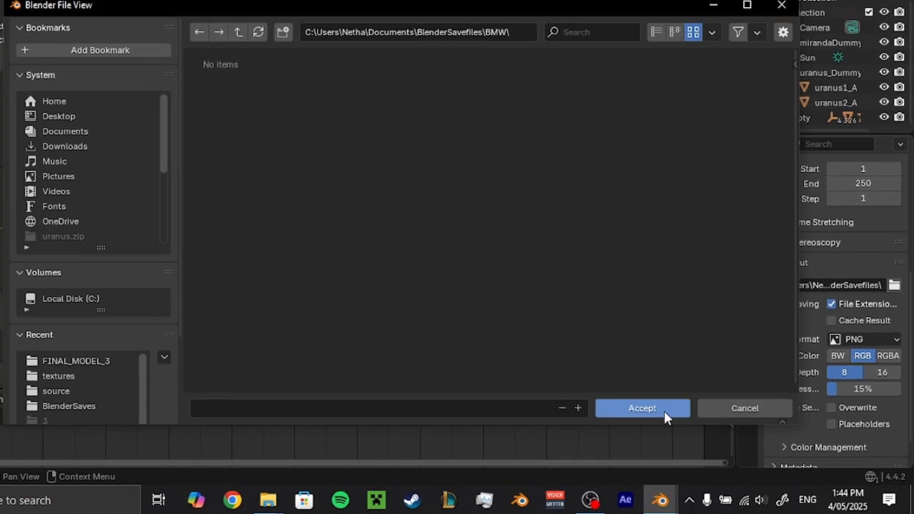
{"action": "left_click", "coordinate": [618, 397]}
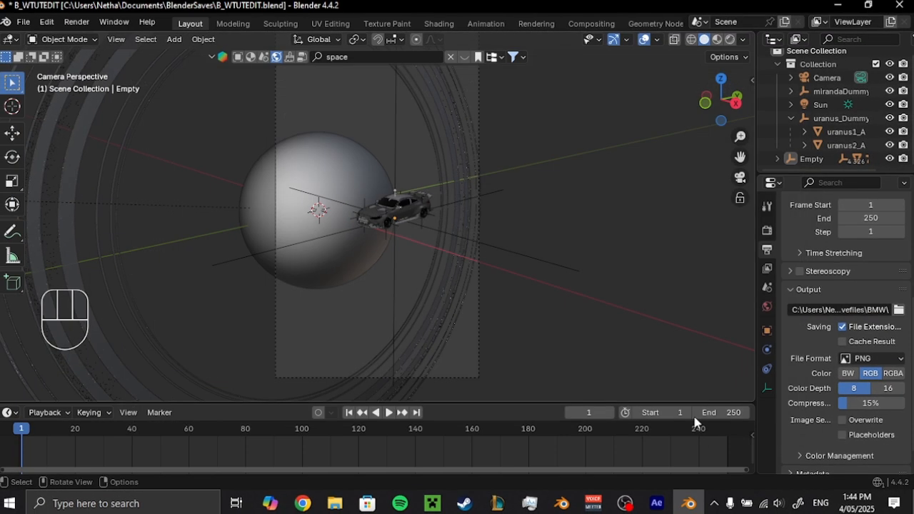
{"action": "key", "text": "ctrl+s"}
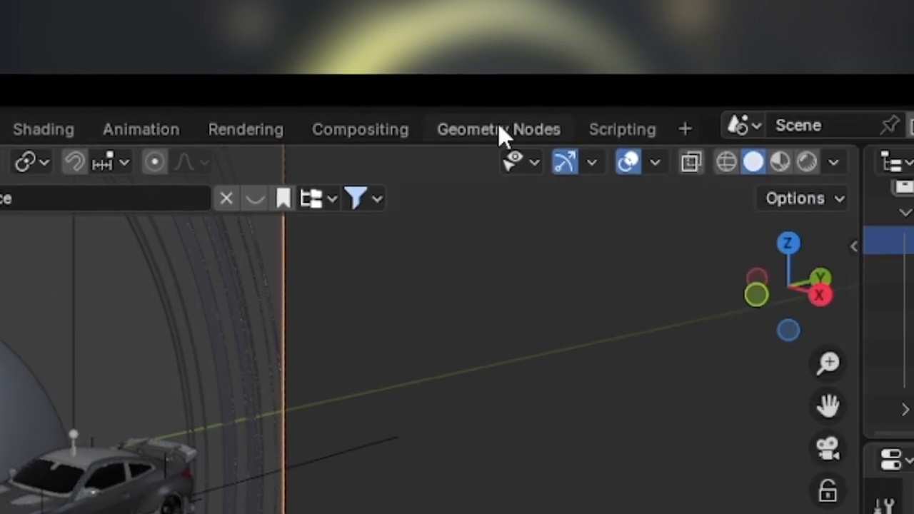
Add a Video Editing workspace and fit the vertical preview frame in view.
{"action": "left_click", "coordinate": [684, 128]}
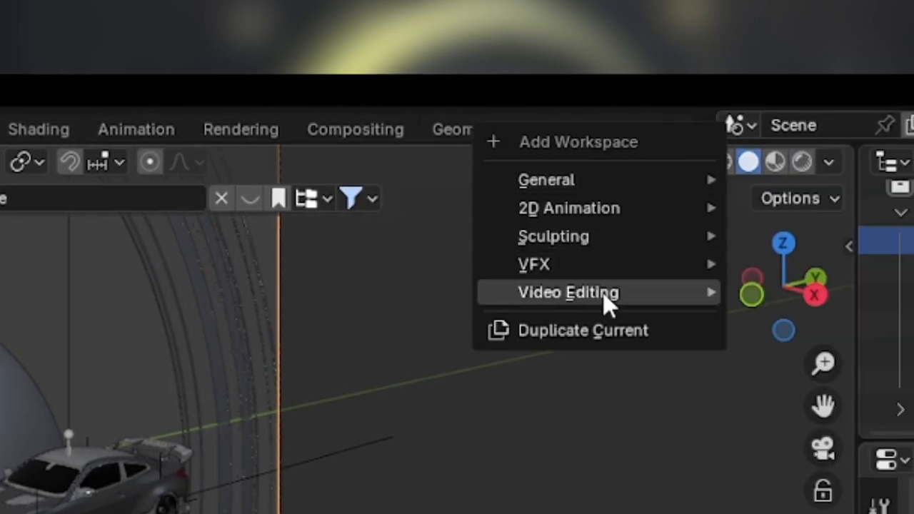
{"action": "mouse_move", "coordinate": [602, 293]}
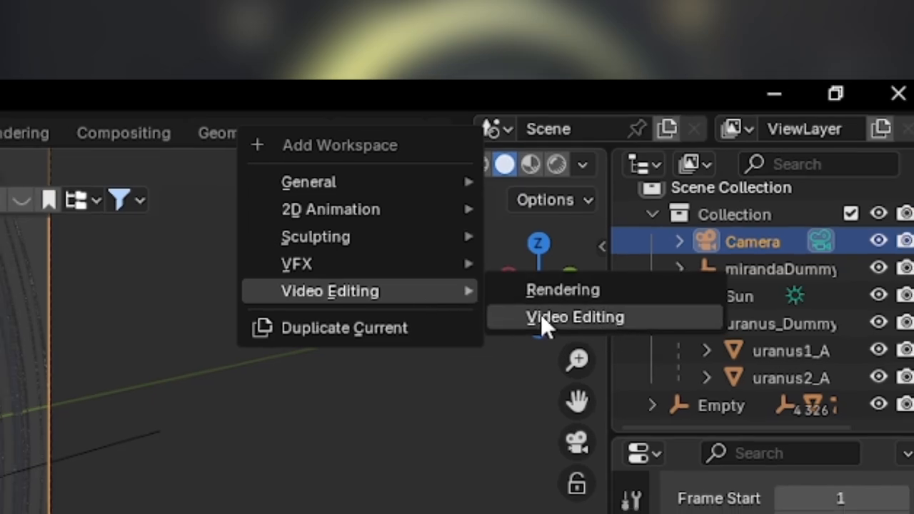
{"action": "left_click", "coordinate": [545, 319]}
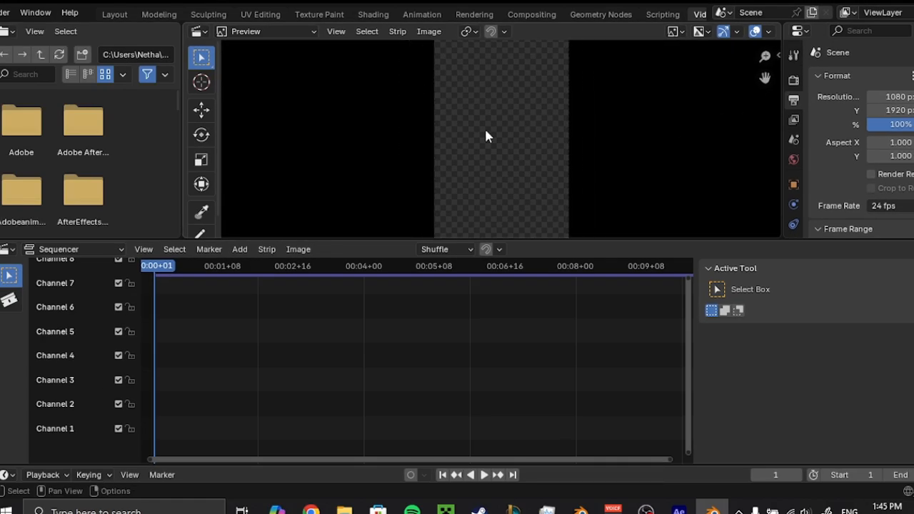
{"action": "scroll", "coordinate": [486, 131], "scroll_direction": "down", "scroll_amount": 7}
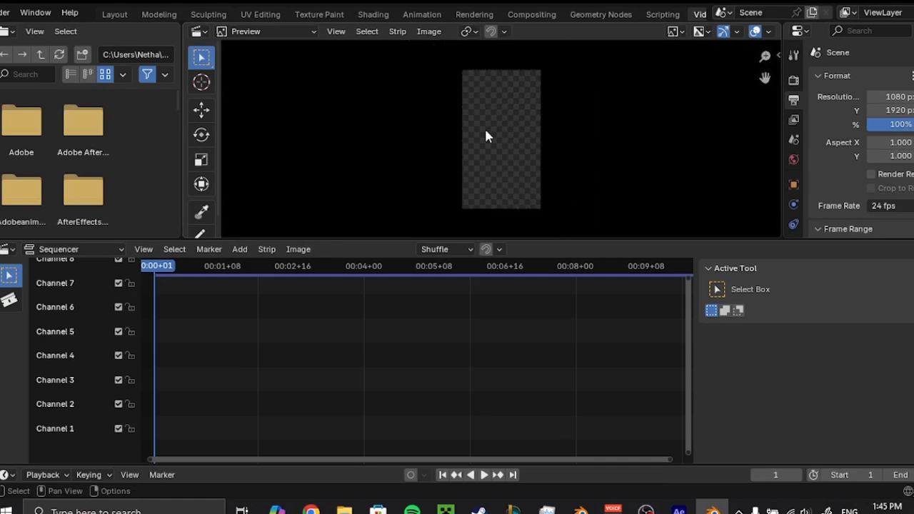
{"action": "scroll", "coordinate": [568, 134], "scroll_direction": "up", "scroll_amount": 4}
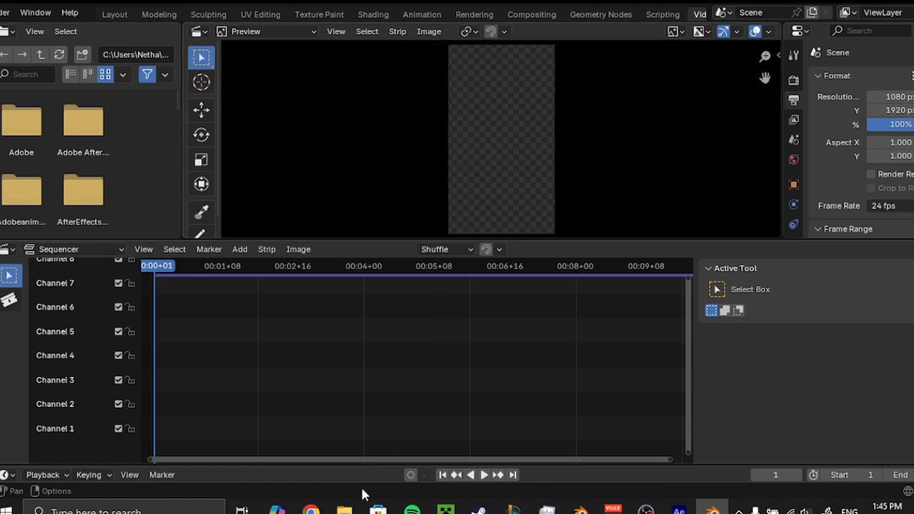
Import BGMUSIC.mp3 from the TUTORIQALBMWEDIT folder into channel 5 of the sequencer.
{"action": "mouse_move", "coordinate": [345, 509]}
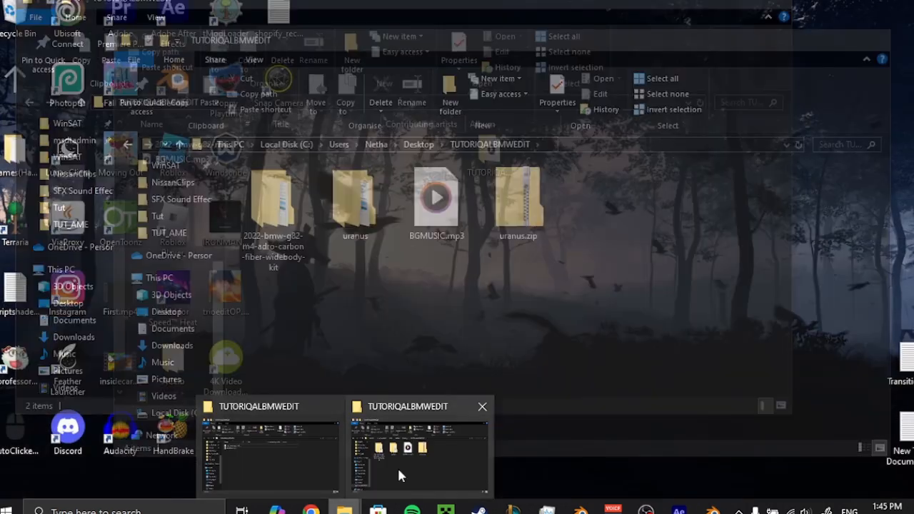
{"action": "left_click", "coordinate": [397, 466]}
{"action": "left_click_drag", "start_coordinate": [395, 40], "coordinate": [771, 46]}
{"action": "left_click_drag", "start_coordinate": [828, 191], "coordinate": [156, 331]}
{"action": "left_click_drag", "start_coordinate": [896, 46], "coordinate": [500, 61]}
{"action": "left_click", "coordinate": [810, 61]}
{"action": "scroll", "coordinate": [166, 343], "scroll_direction": "up", "scroll_amount": 2}
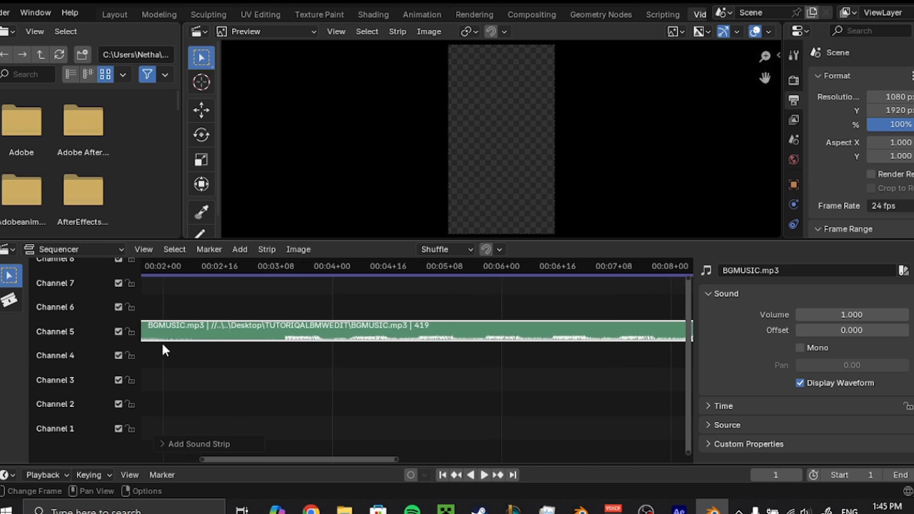
Move the BGMUSIC.mp3 strip so that it starts at frame 1.
{"action": "middle_click_drag", "start_coordinate": [193, 360], "coordinate": [606, 360]}
{"action": "scroll", "coordinate": [554, 359], "scroll_direction": "up", "scroll_amount": 2}
{"action": "scroll", "coordinate": [551, 353], "scroll_direction": "up", "scroll_amount": 2}
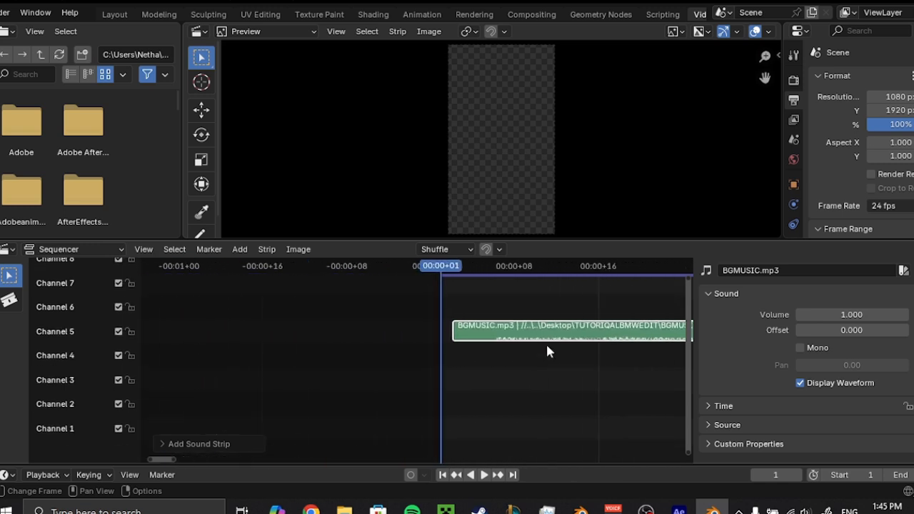
{"action": "left_click_drag", "start_coordinate": [564, 333], "coordinate": [547, 331]}
{"action": "scroll", "coordinate": [544, 392], "scroll_direction": "down", "scroll_amount": 3}
{"action": "middle_click_drag", "start_coordinate": [547, 394], "coordinate": [348, 397]}
Play the background music in the sequencer and examine the end of the strip.
{"action": "key", "text": "space"}
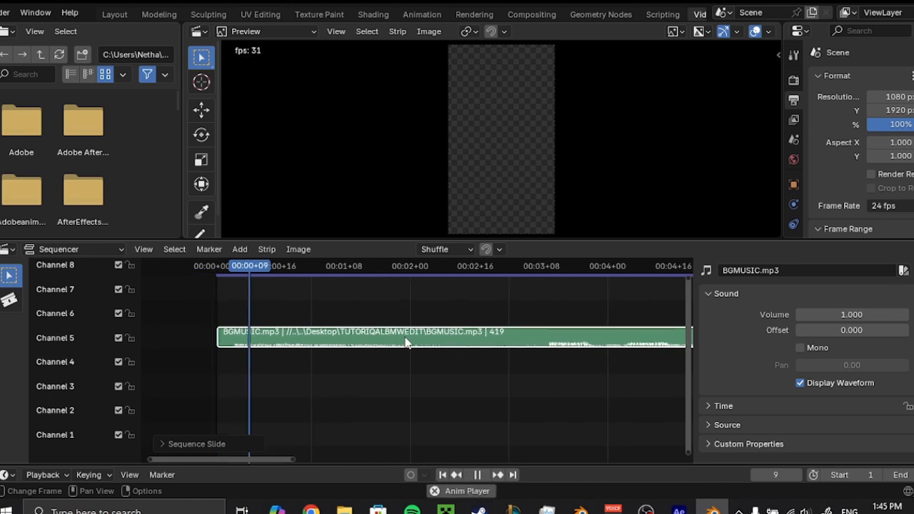
{"action": "key", "text": "space"}
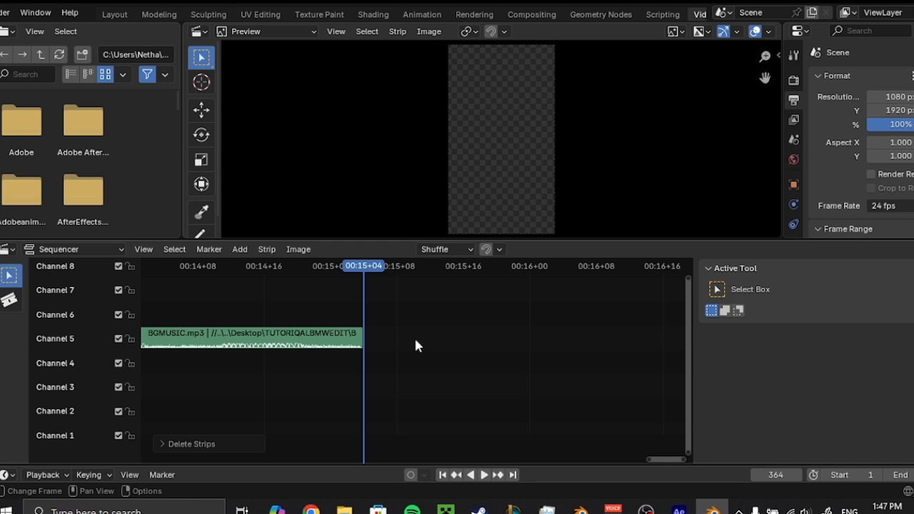
{"action": "scroll", "coordinate": [413, 343], "scroll_direction": "down", "scroll_amount": 3}
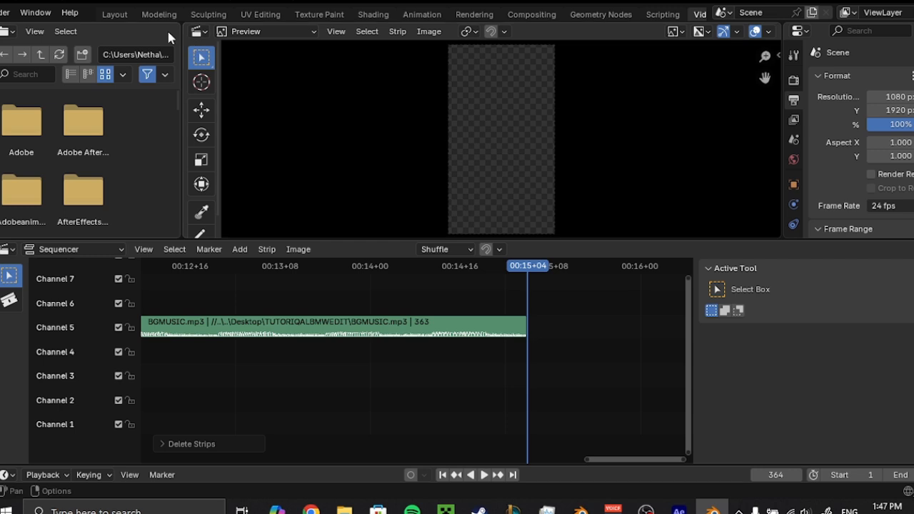
Go to the Layout workspace, enlarge the timeline and set the scene's end frame to 364.
{"action": "left_click", "coordinate": [115, 14]}
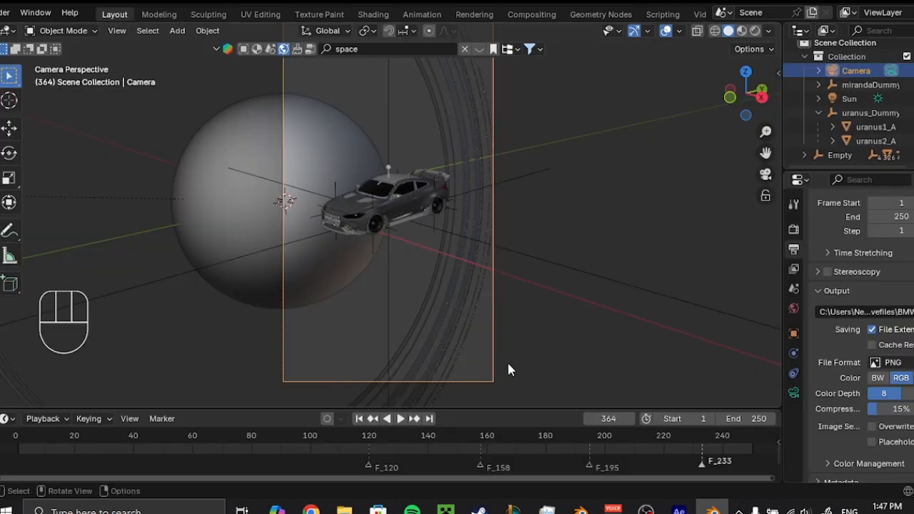
{"action": "left_click_drag", "start_coordinate": [507, 361], "coordinate": [541, 307]}
{"action": "scroll", "coordinate": [571, 401], "scroll_direction": "down", "scroll_amount": 6}
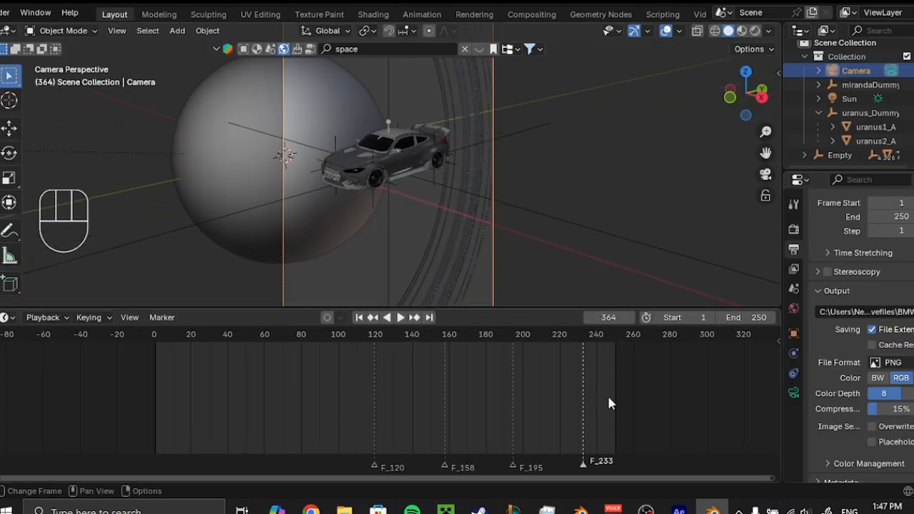
{"action": "middle_click_drag", "start_coordinate": [608, 402], "coordinate": [273, 398]}
{"action": "scroll", "coordinate": [343, 389], "scroll_direction": "up", "scroll_amount": 1}
{"action": "scroll", "coordinate": [516, 360], "scroll_direction": "up", "scroll_amount": 2}
{"action": "middle_click_drag", "start_coordinate": [535, 366], "coordinate": [441, 353]}
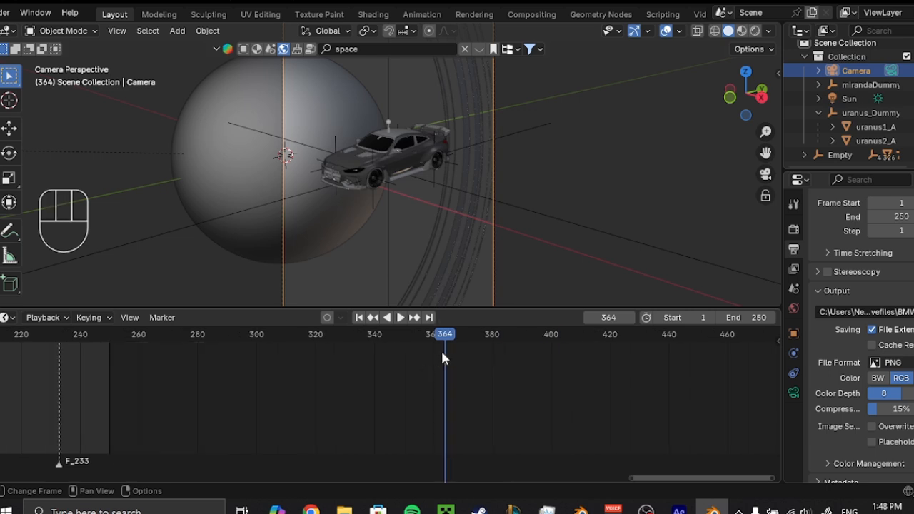
{"action": "left_click", "coordinate": [739, 317]}
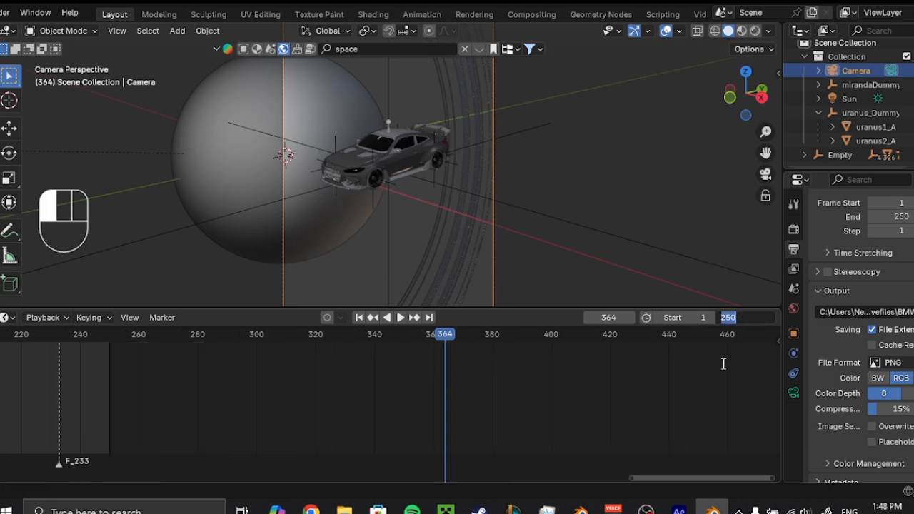
{"action": "type", "text": "364"}
{"action": "key", "text": "Return"}
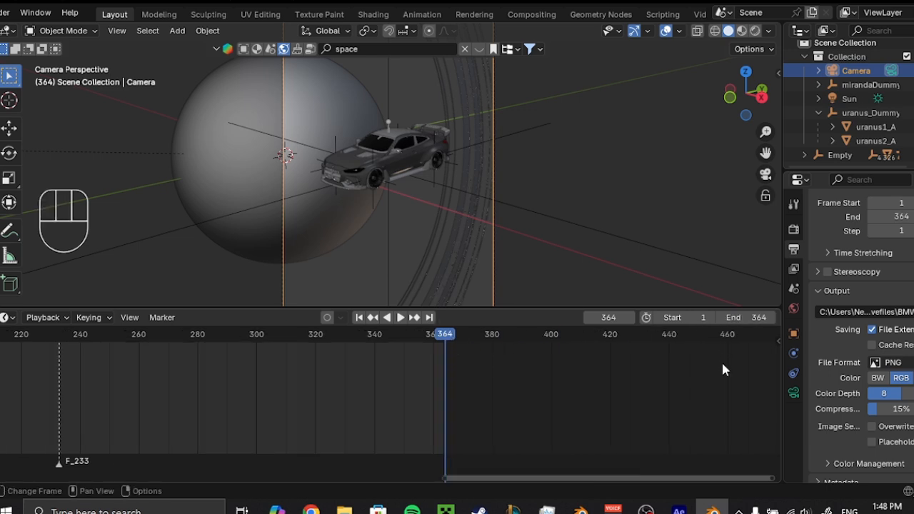
{"action": "scroll", "coordinate": [473, 395], "scroll_direction": "down", "scroll_amount": 4}
{"action": "middle_click_drag", "start_coordinate": [300, 408], "coordinate": [446, 422]}
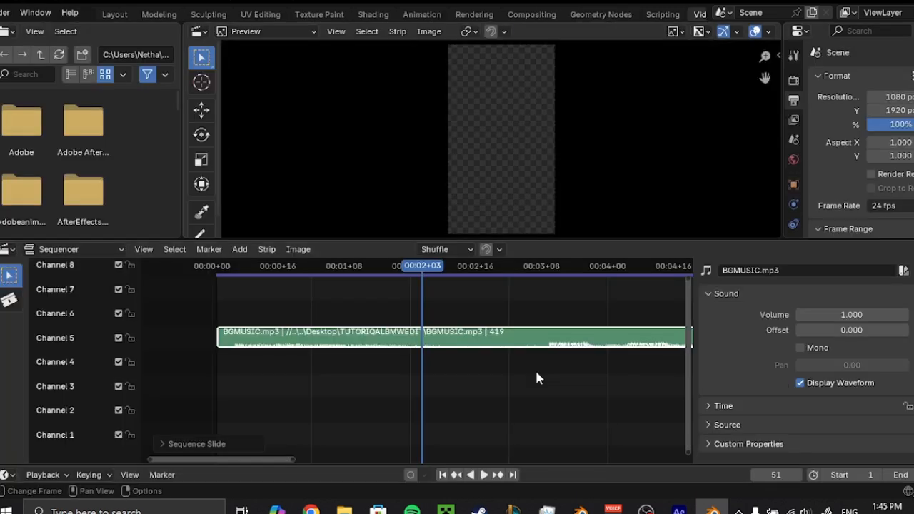
Play through the music strip and mark its beats with markers at frames 120, 158, 195, 233, 271 and 309.
{"action": "key", "text": "space"}
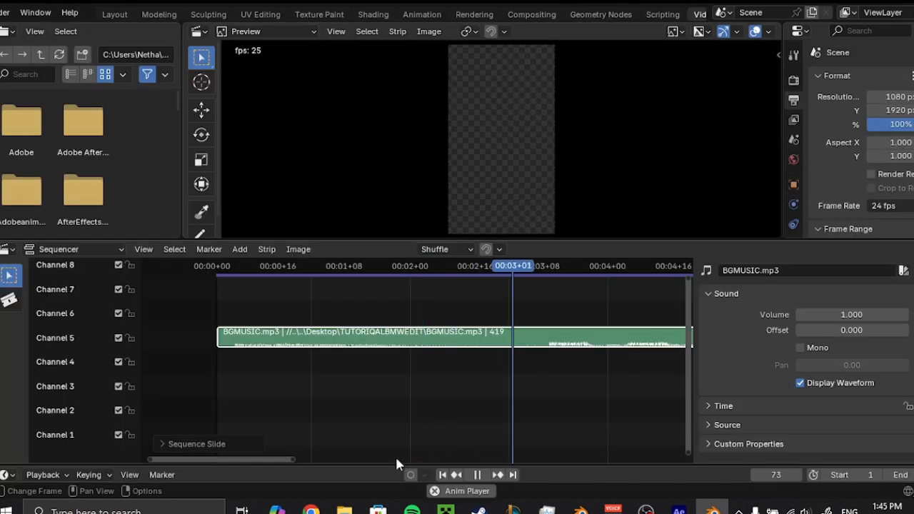
{"action": "middle_click_drag", "start_coordinate": [559, 395], "coordinate": [435, 392]}
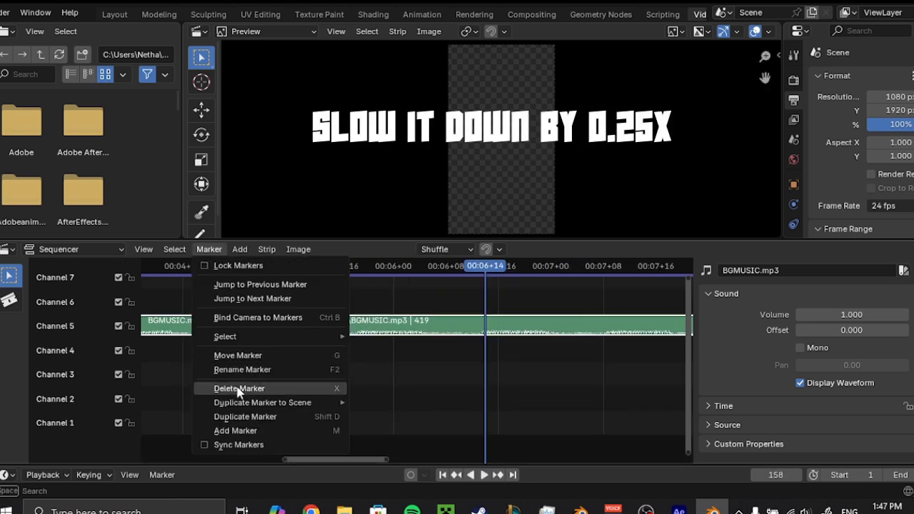
{"action": "left_click", "coordinate": [235, 388]}
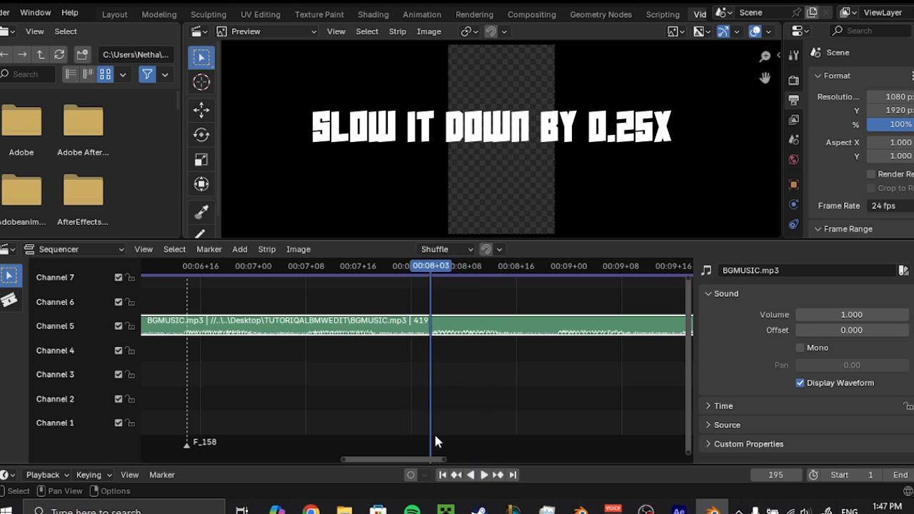
{"action": "key", "text": "space"}
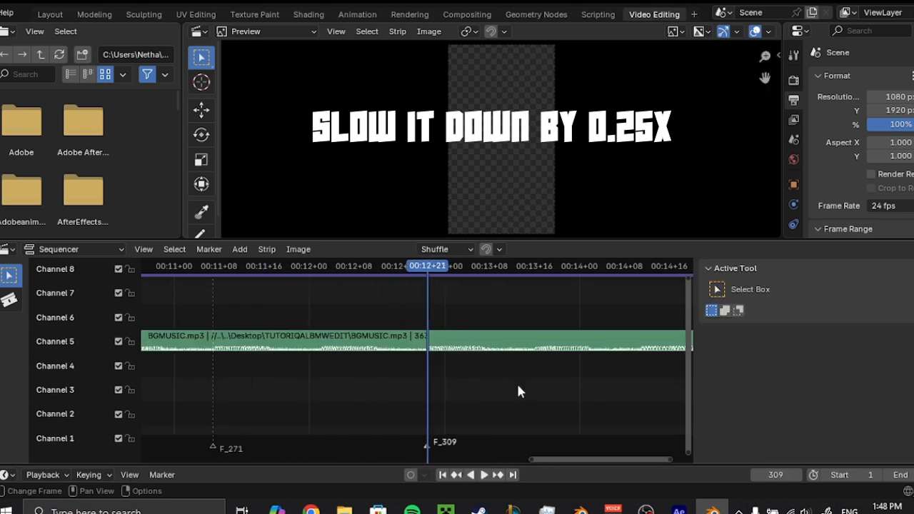
{"action": "key", "text": "space"}
{"action": "middle_click_drag", "start_coordinate": [600, 381], "coordinate": [551, 357]}
{"action": "key", "text": "space"}
{"action": "scroll", "coordinate": [443, 365], "scroll_direction": "down", "scroll_amount": 18}
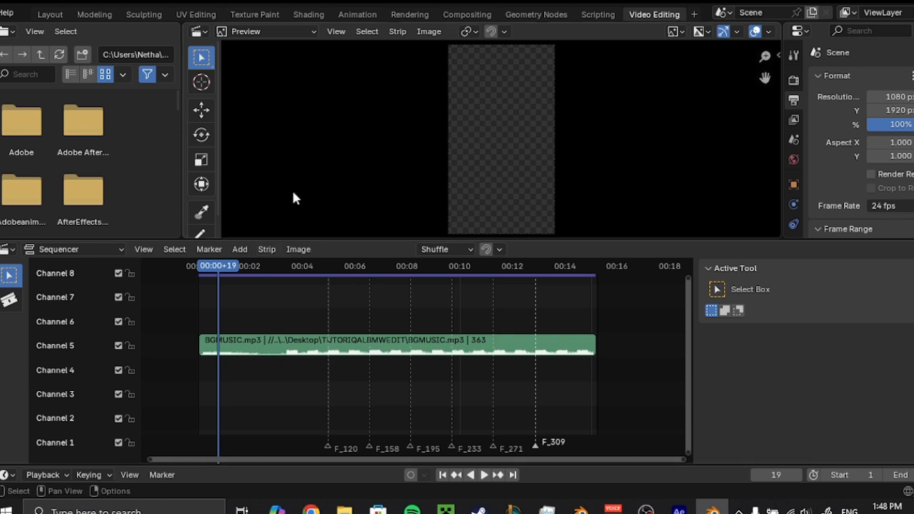
Return to the Layout workspace, save the file and show the start of the timeline with the full camera frame.
{"action": "left_click", "coordinate": [62, 18]}
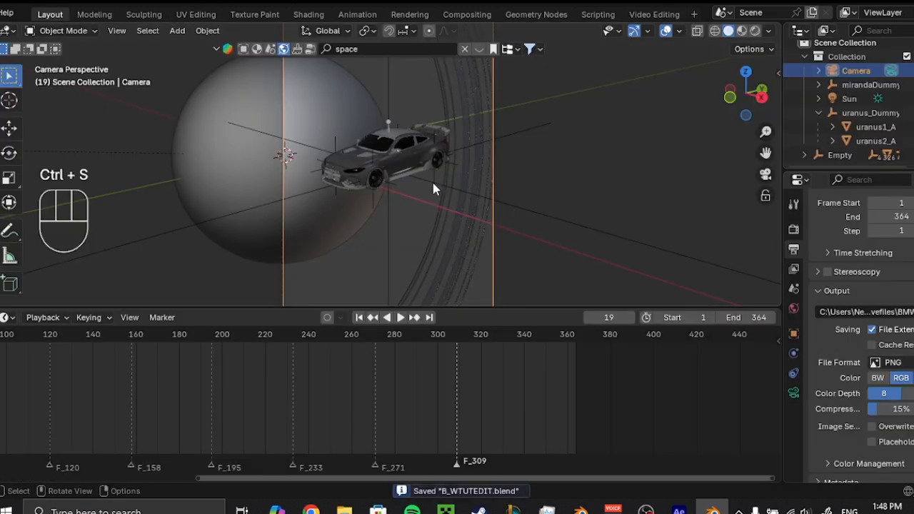
{"action": "scroll", "coordinate": [431, 213], "scroll_direction": "down", "scroll_amount": 3}
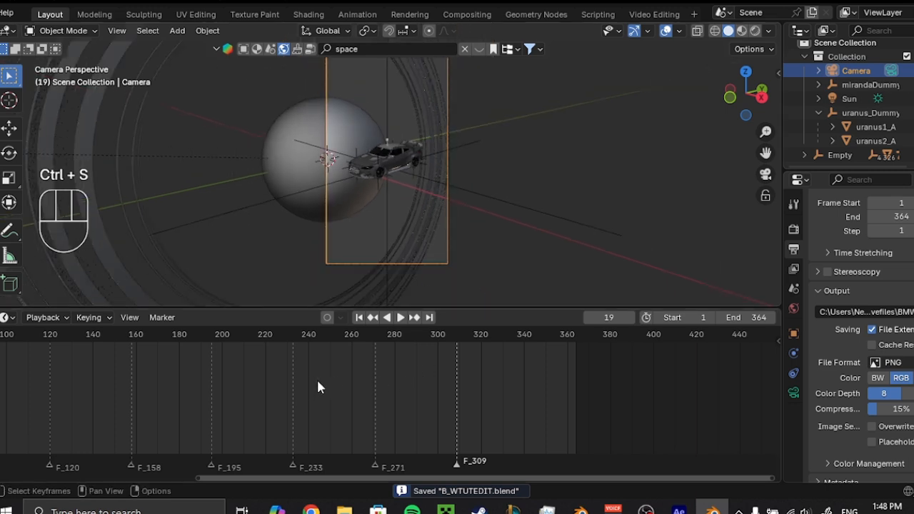
{"action": "middle_click_drag", "start_coordinate": [319, 387], "coordinate": [730, 388]}
{"action": "middle_click_drag", "start_coordinate": [413, 148], "coordinate": [419, 169], "text": "shift"}
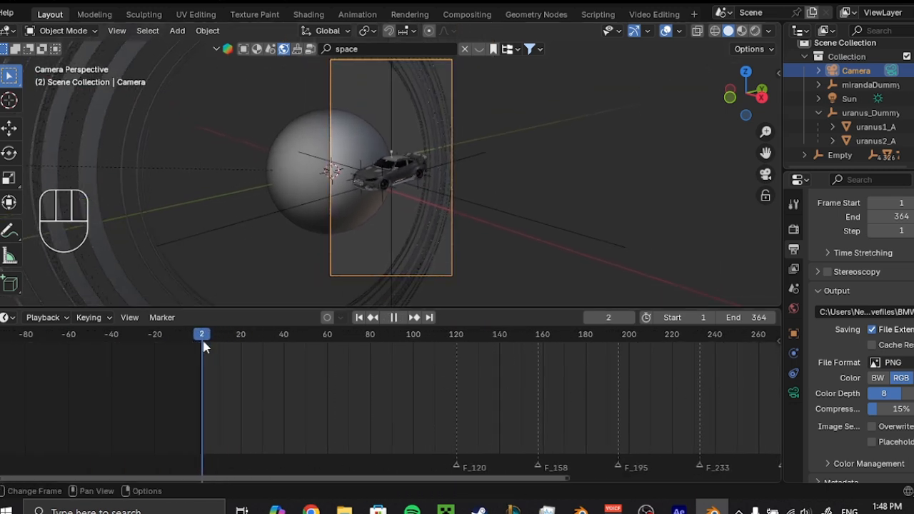
Bind the camera to a marker at frame 1 and shrink the timeline area.
{"action": "left_click", "coordinate": [162, 318]}
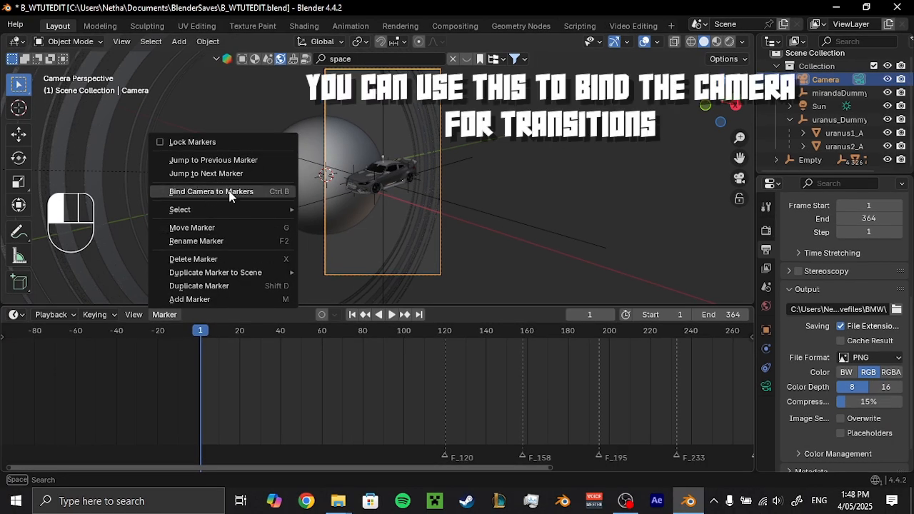
{"action": "left_click", "coordinate": [232, 190]}
{"action": "key", "text": "space"}
{"action": "key", "text": "space"}
{"action": "left_click_drag", "start_coordinate": [505, 308], "coordinate": [505, 377]}
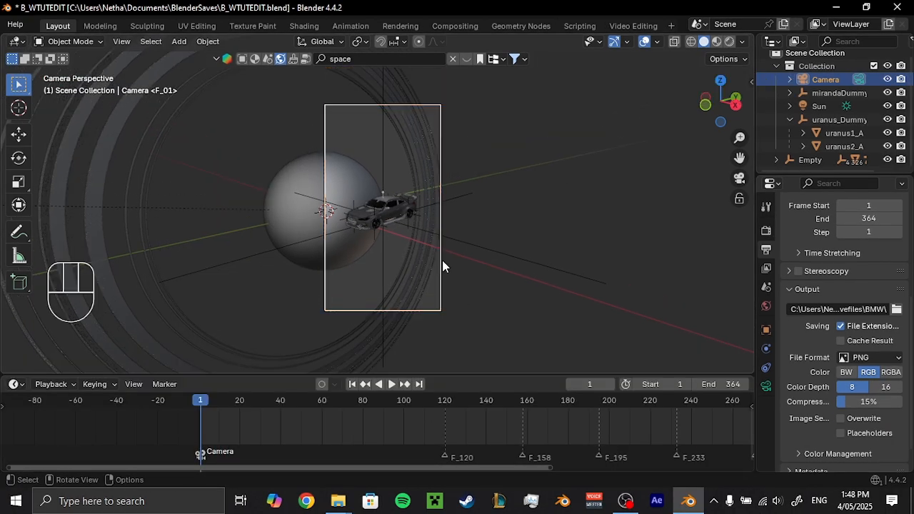
Select the car's Empty and insert a Location & Rotation keyframe at frame 1.
{"action": "left_click", "coordinate": [551, 271]}
{"action": "key", "text": "k"}
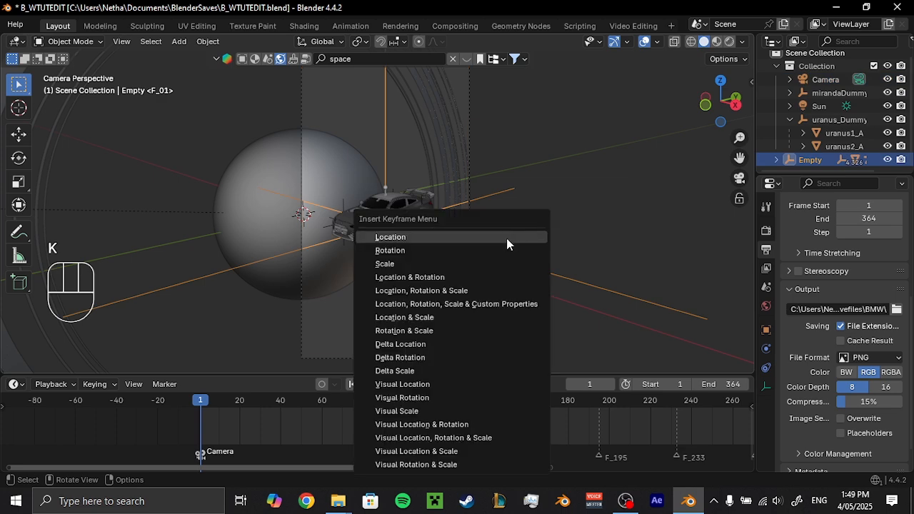
{"action": "left_click", "coordinate": [485, 277]}
At frame 120, rotate the car's Empty freely to a new angle and insert a keyframe.
{"action": "key", "text": "space"}
{"action": "key", "text": "r"}
{"action": "key", "text": "r"}
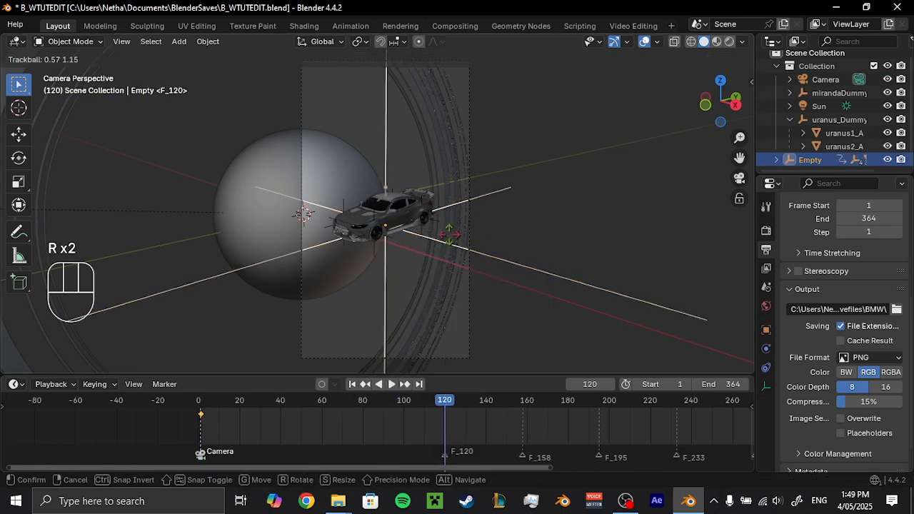
{"action": "left_click", "coordinate": [469, 246]}
{"action": "key", "text": "k"}
Change the interpolation of the Empty's keyframes at frames 1 and 120, and preview the car's rotation.
{"action": "left_click_drag", "start_coordinate": [472, 438], "coordinate": [183, 400]}
{"action": "key", "text": "t"}
{"action": "left_click", "coordinate": [43, 398]}
{"action": "key", "text": "space"}
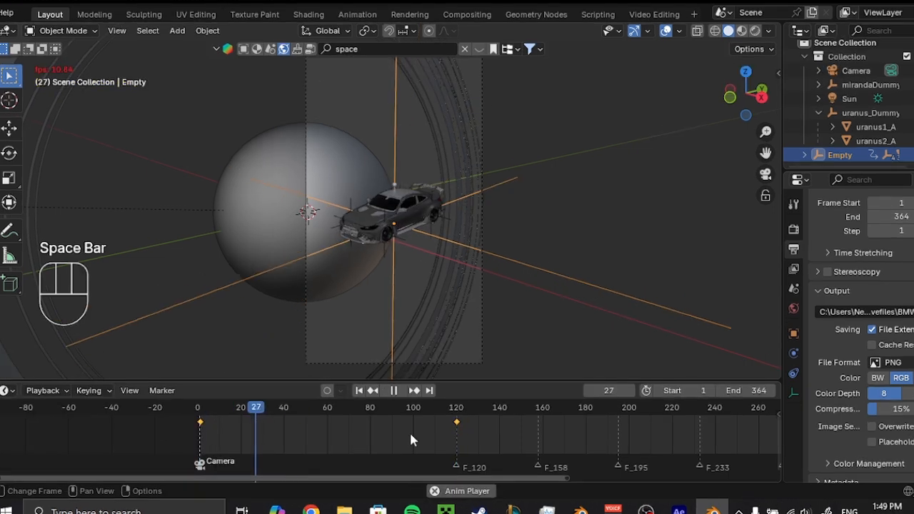
{"action": "left_click_drag", "start_coordinate": [410, 441], "coordinate": [493, 441]}
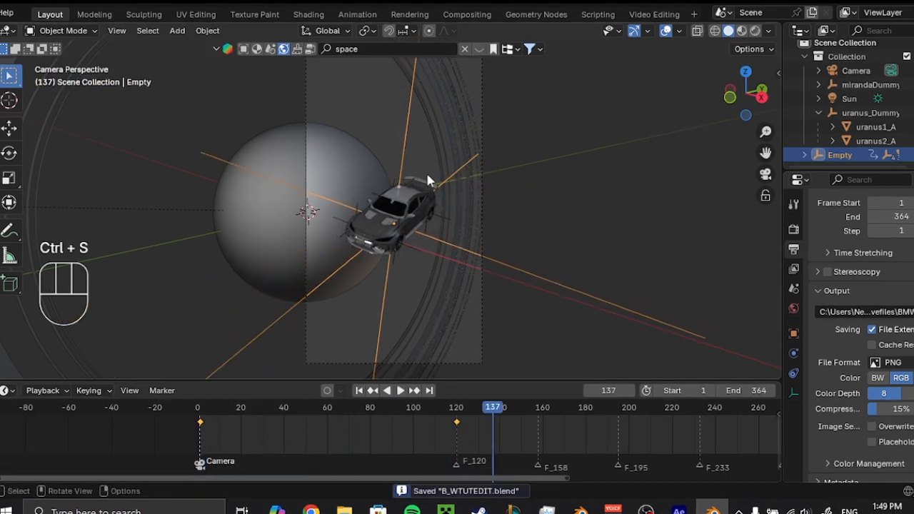
At frame 120, snap the 3D cursor to the car's Empty, add a second camera there and make it the active camera.
{"action": "scroll", "coordinate": [467, 287], "scroll_direction": "down", "scroll_amount": 1}
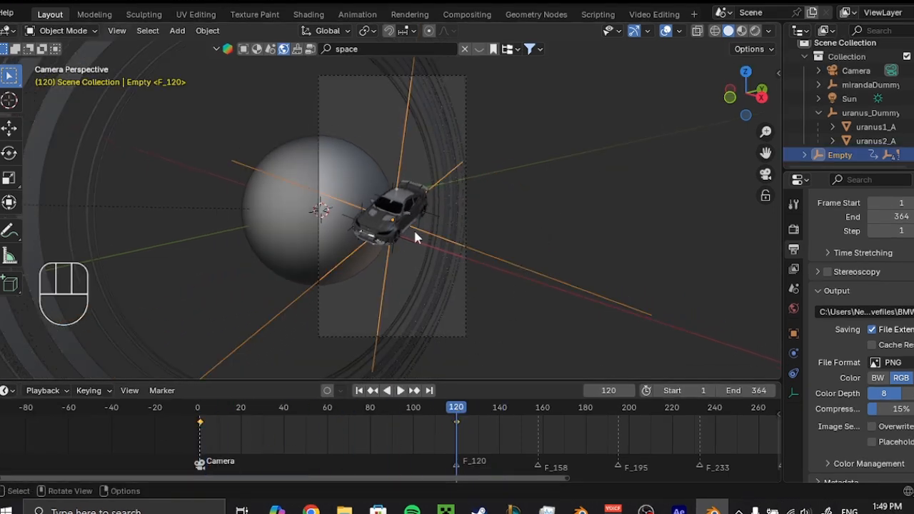
{"action": "key", "text": "shift+s"}
{"action": "left_click", "coordinate": [416, 312]}
{"action": "key", "text": "shift+a"}
{"action": "left_click", "coordinate": [357, 285]}
{"action": "middle_click_drag", "start_coordinate": [530, 220], "coordinate": [512, 220]}
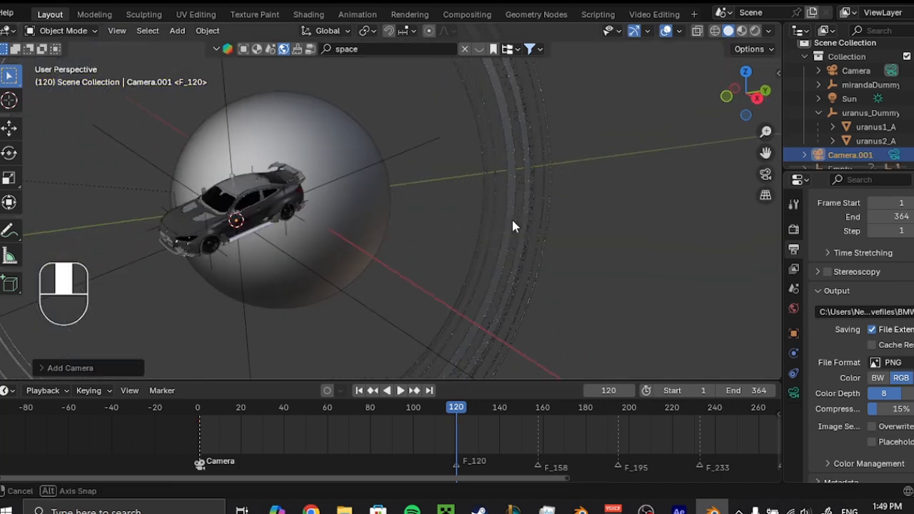
{"action": "right_click", "coordinate": [450, 213]}
{"action": "left_click", "coordinate": [376, 55]}
Fly the new camera around to frame the car's front three-quarter view with the planet beside it, and save the file.
{"action": "key", "text": "shift+grave"}
{"action": "key", "text": "s"}
{"action": "key", "text": "s"}
{"action": "key", "text": "s"}
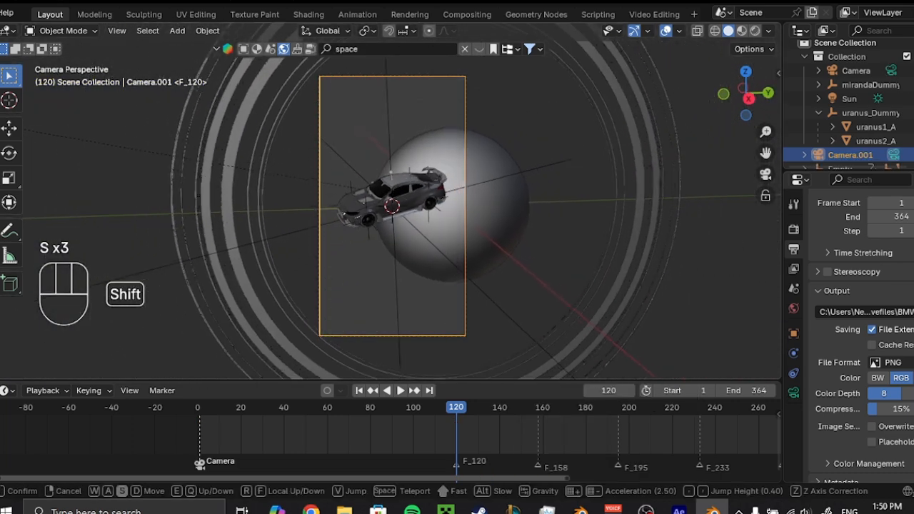
{"action": "key", "text": "a"}
{"action": "key", "text": "w"}
{"action": "key", "text": "w"}
{"action": "key", "text": "a"}
{"action": "key", "text": "a"}
{"action": "key", "text": "a"}
{"action": "key", "text": "a"}
{"action": "key", "text": "a"}
{"action": "key", "text": "q"}
{"action": "key", "text": "q"}
{"action": "key", "text": "q"}
{"action": "key", "text": "q"}
{"action": "key", "text": "q"}
{"action": "key", "text": "w"}
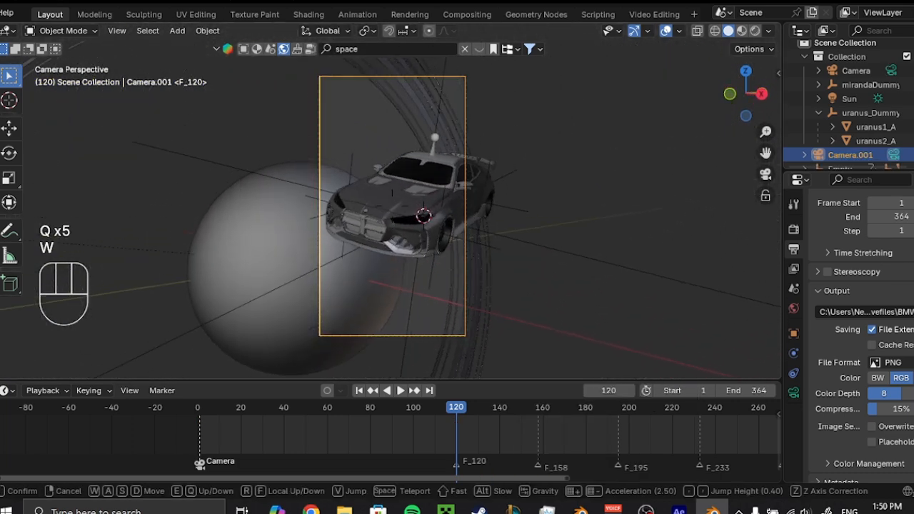
{"action": "key", "text": "q"}
{"action": "key", "text": "q"}
{"action": "key", "text": "q"}
{"action": "key", "text": "e"}
{"action": "key", "text": "e"}
{"action": "key", "text": "e"}
{"action": "key", "text": "s"}
{"action": "key", "text": "a"}
{"action": "key", "text": "d"}
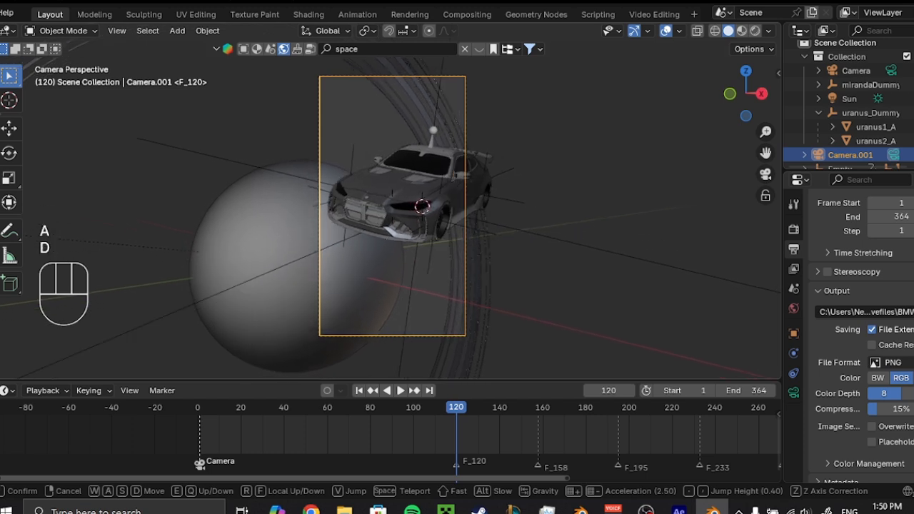
{"action": "key", "text": "d"}
{"action": "key", "text": "a"}
{"action": "key", "text": "w"}
{"action": "key", "text": "a"}
{"action": "left_click", "coordinate": [405, 227]}
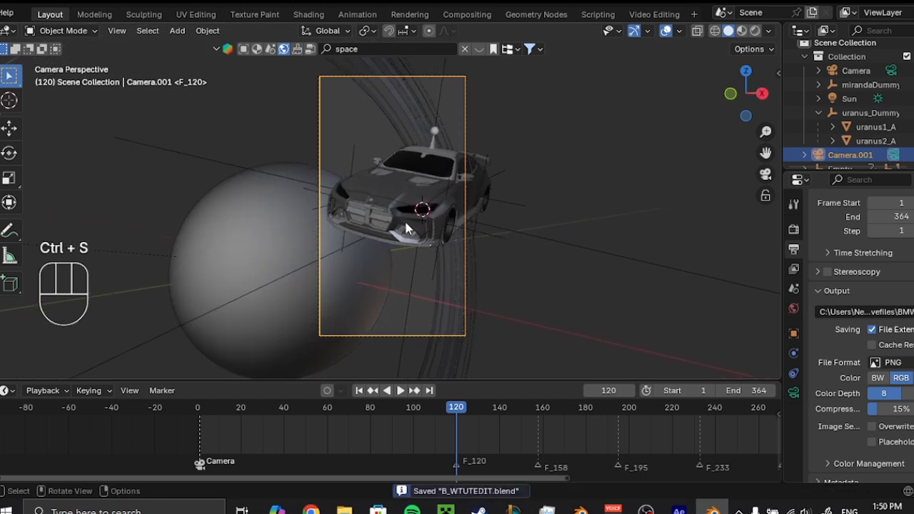
Shift the camera to fit more of the car in the frame and bind it to the marker at frame 120.
{"action": "key", "text": "shift+grave"}
{"action": "key", "text": "a"}
{"action": "key", "text": "a"}
{"action": "key", "text": "a"}
{"action": "key", "text": "s"}
{"action": "key", "text": "d"}
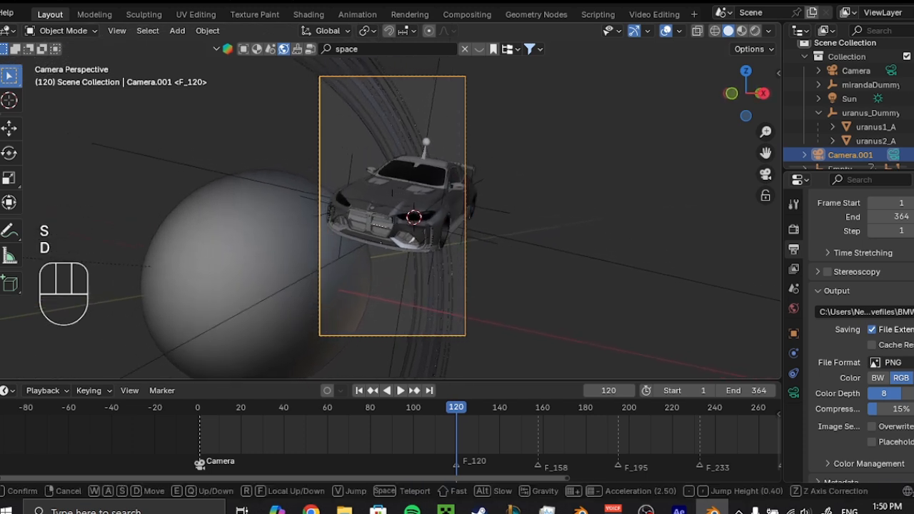
{"action": "key", "text": "s"}
{"action": "left_click", "coordinate": [405, 227]}
{"action": "left_click", "coordinate": [162, 391]}
{"action": "left_click", "coordinate": [218, 261]}
At frame 158, turn the car's Empty to a new angle, fine-tune its pose and insert a Location & Rotation keyframe.
{"action": "left_click_drag", "start_coordinate": [445, 413], "coordinate": [472, 418]}
{"action": "middle_click_drag", "start_coordinate": [486, 425], "coordinate": [231, 419]}
{"action": "key", "text": "space"}
{"action": "left_click", "coordinate": [578, 259]}
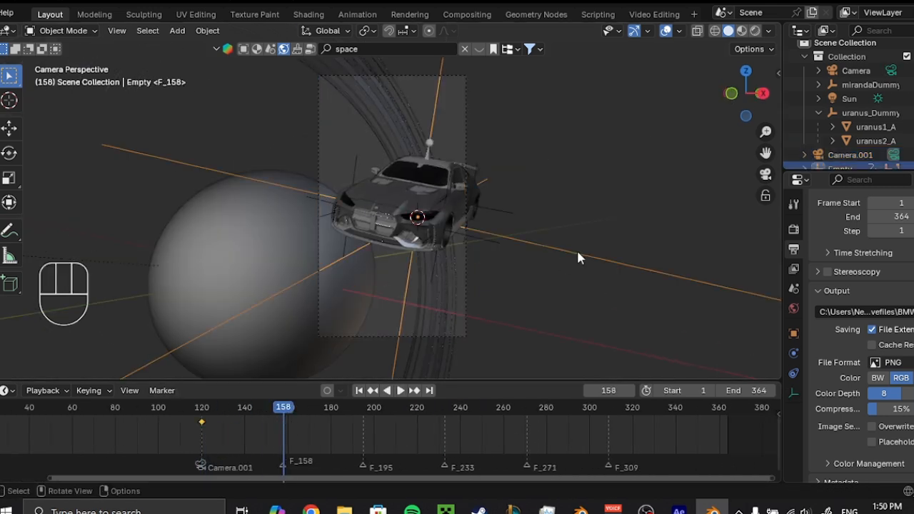
{"action": "key", "text": "r"}
{"action": "key", "text": "r"}
{"action": "left_click", "coordinate": [422, 264]}
{"action": "key", "text": "k"}
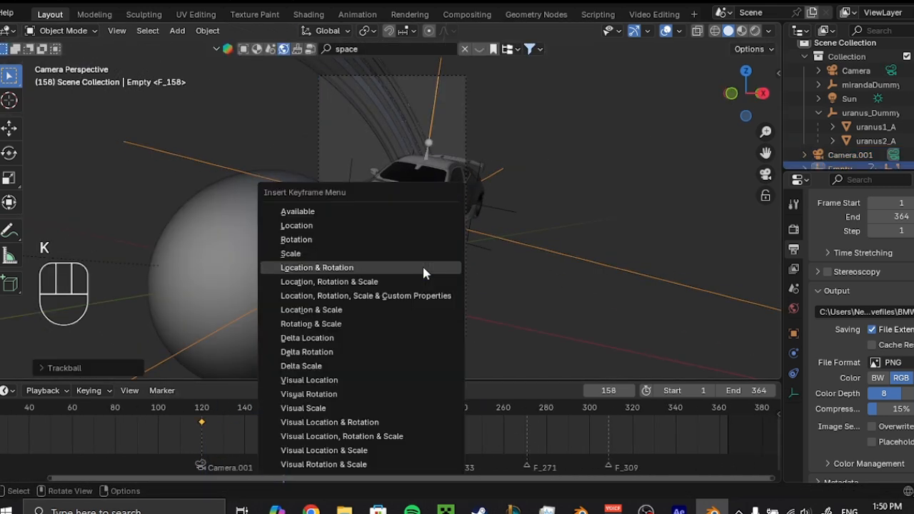
{"action": "left_click", "coordinate": [425, 267]}
{"action": "key", "text": "g"}
{"action": "key", "text": "x"}
{"action": "left_click", "coordinate": [518, 279]}
{"action": "key", "text": "k"}
{"action": "left_click", "coordinate": [422, 284]}
Set the interpolation of the Empty's selected keyframes to Bézier and preview the motion.
{"action": "key", "text": "t"}
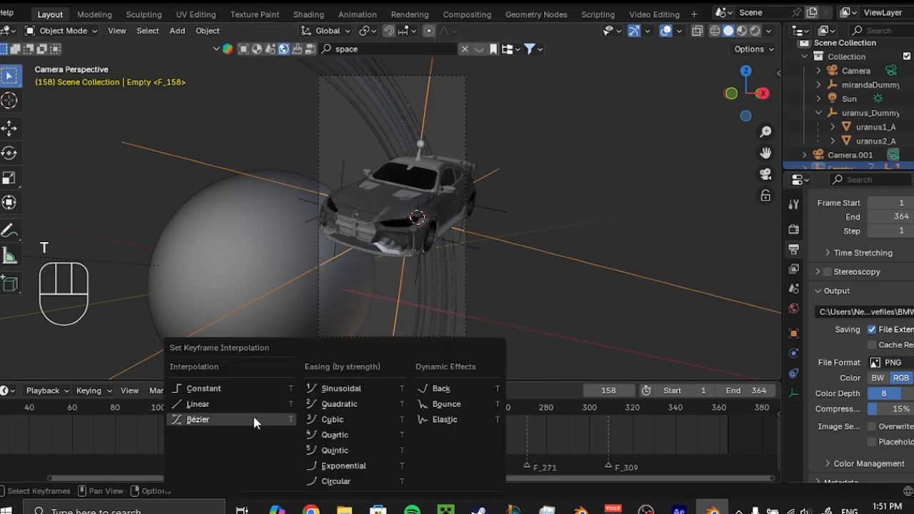
{"action": "left_click", "coordinate": [263, 419]}
{"action": "key", "text": "space"}
{"action": "key", "text": "space"}
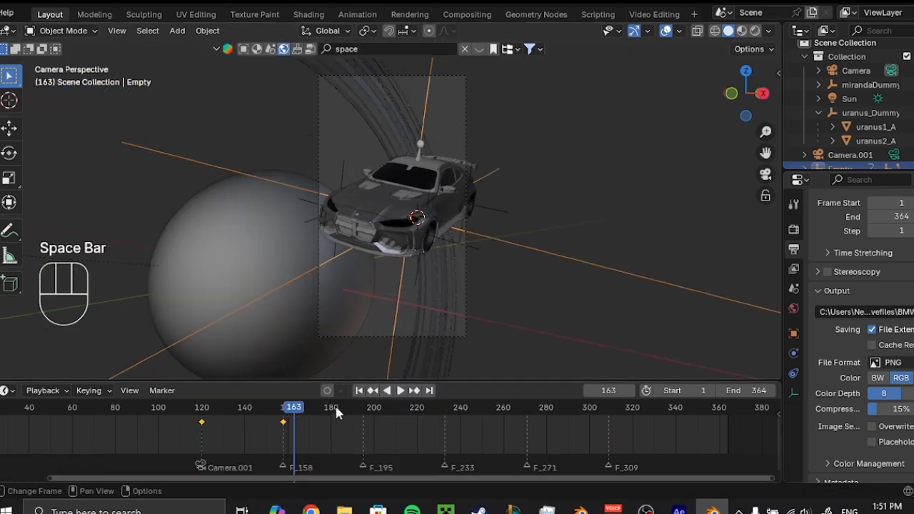
Add a third camera at the car's position and make it the active camera.
{"action": "left_click", "coordinate": [531, 233]}
{"action": "scroll", "coordinate": [531, 234], "scroll_direction": "down", "scroll_amount": 1}
{"action": "middle_click_drag", "start_coordinate": [531, 234], "coordinate": [459, 260]}
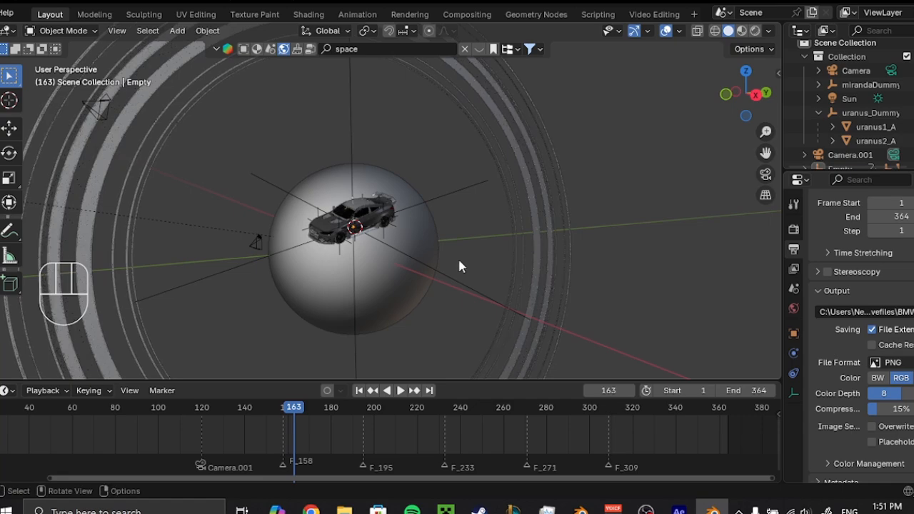
{"action": "scroll", "coordinate": [458, 258], "scroll_direction": "up", "scroll_amount": 1}
{"action": "key", "text": "shift+a"}
{"action": "left_click", "coordinate": [378, 261]}
{"action": "key", "text": "ctrl+KP_0"}
Fly the third camera out of the car and around to frame the rear wing and taillight, and save the file.
{"action": "key", "text": "shift+grave"}
{"action": "key", "text": "s"}
{"action": "key", "text": "s"}
{"action": "key", "text": "s"}
{"action": "key", "text": "s"}
{"action": "key", "text": "s"}
{"action": "key", "text": "s"}
{"action": "key", "text": "s"}
{"action": "key", "text": "s"}
{"action": "key", "text": "s"}
{"action": "key", "text": "s"}
{"action": "key", "text": "s"}
{"action": "key", "text": "s"}
{"action": "key", "text": "s"}
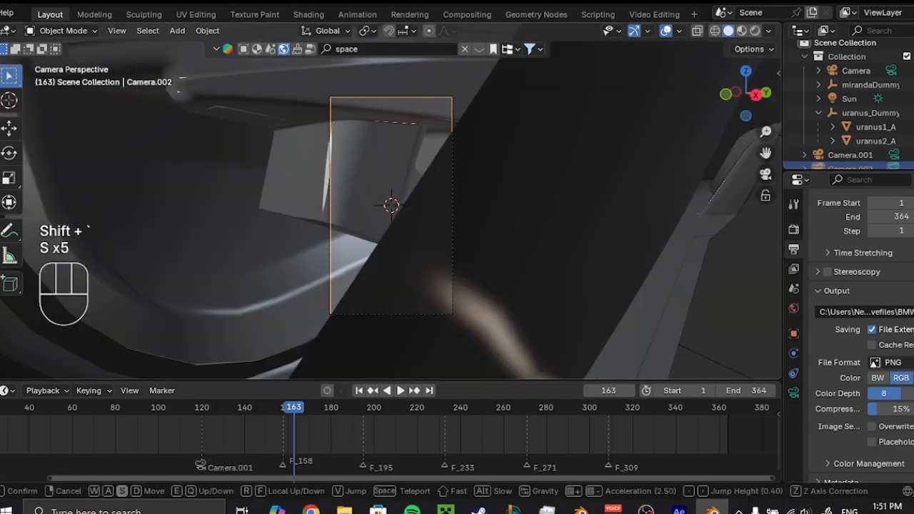
{"action": "key", "text": "w"}
{"action": "key", "text": "w"}
{"action": "key", "text": "w"}
{"action": "key", "text": "w"}
{"action": "key", "text": "w"}
{"action": "key", "text": "w"}
{"action": "key", "text": "w"}
{"action": "key", "text": "w"}
{"action": "key", "text": "w"}
{"action": "key", "text": "w"}
{"action": "key", "text": "w"}
{"action": "key", "text": "w"}
{"action": "key", "text": "w"}
{"action": "key", "text": "w"}
{"action": "key", "text": "w"}
{"action": "key", "text": "w"}
{"action": "key", "text": "e"}
{"action": "key", "text": "e"}
{"action": "key", "text": "e"}
{"action": "key", "text": "d"}
{"action": "key", "text": "d"}
{"action": "key", "text": "d"}
{"action": "key", "text": "d"}
{"action": "key", "text": "d"}
{"action": "key", "text": "d"}
{"action": "key", "text": "d"}
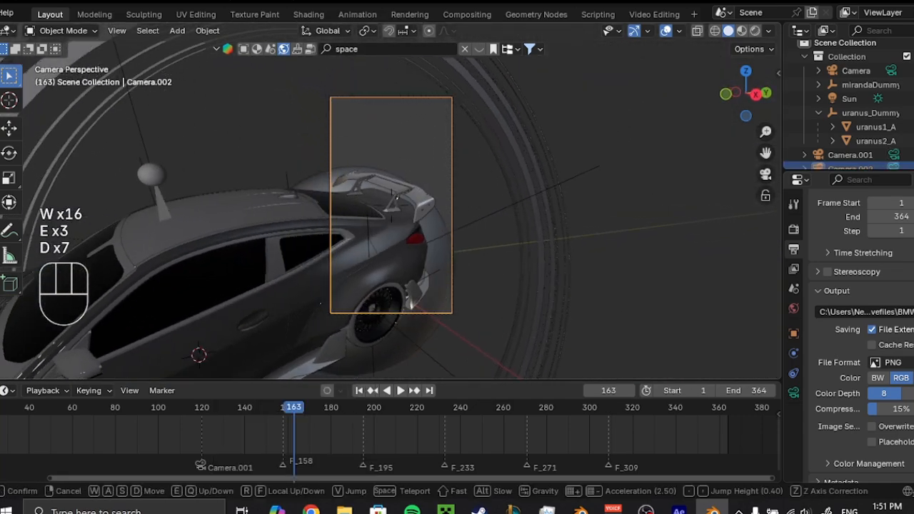
{"action": "key", "text": "e"}
{"action": "key", "text": "d"}
{"action": "key", "text": "d"}
{"action": "key", "text": "d"}
{"action": "key", "text": "d"}
{"action": "key", "text": "d"}
{"action": "key", "text": "d"}
{"action": "key", "text": "q"}
{"action": "key", "text": "q"}
{"action": "key", "text": "q"}
{"action": "key", "text": "q"}
{"action": "key", "text": "q"}
{"action": "key", "text": "q"}
{"action": "key", "text": "q"}
{"action": "key", "text": "q"}
{"action": "key", "text": "w"}
{"action": "key", "text": "w"}
{"action": "key", "text": "w"}
{"action": "key", "text": "a"}
{"action": "key", "text": "a"}
{"action": "key", "text": "a"}
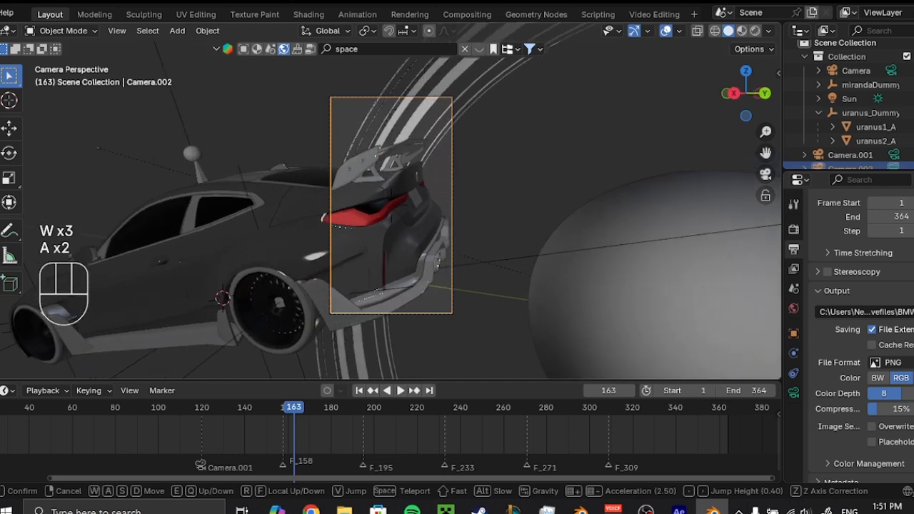
Set the third camera's focal length to 31 mm and reframe the car's rear, saving the file.
{"action": "key", "text": "d"}
{"action": "left_click", "coordinate": [380, 246]}
{"action": "key", "text": "ctrl+s"}
{"action": "left_click", "coordinate": [794, 393]}
{"action": "scroll", "coordinate": [850, 300], "scroll_direction": "up", "scroll_amount": 4}
{"action": "left_click_drag", "start_coordinate": [890, 225], "coordinate": [868, 226]}
{"action": "key", "text": "shift+grave"}
{"action": "key", "text": "d"}
{"action": "key", "text": "d"}
{"action": "key", "text": "d"}
{"action": "key", "text": "d"}
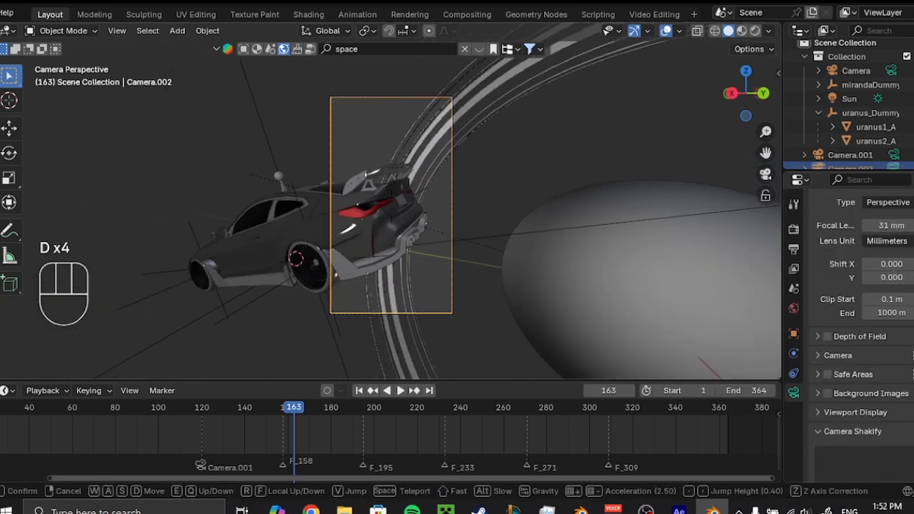
{"action": "left_click", "coordinate": [448, 226]}
{"action": "scroll", "coordinate": [449, 226], "scroll_direction": "up", "scroll_amount": 3}
{"action": "scroll", "coordinate": [449, 231], "scroll_direction": "down", "scroll_amount": 3}
{"action": "key", "text": "ctrl+s"}
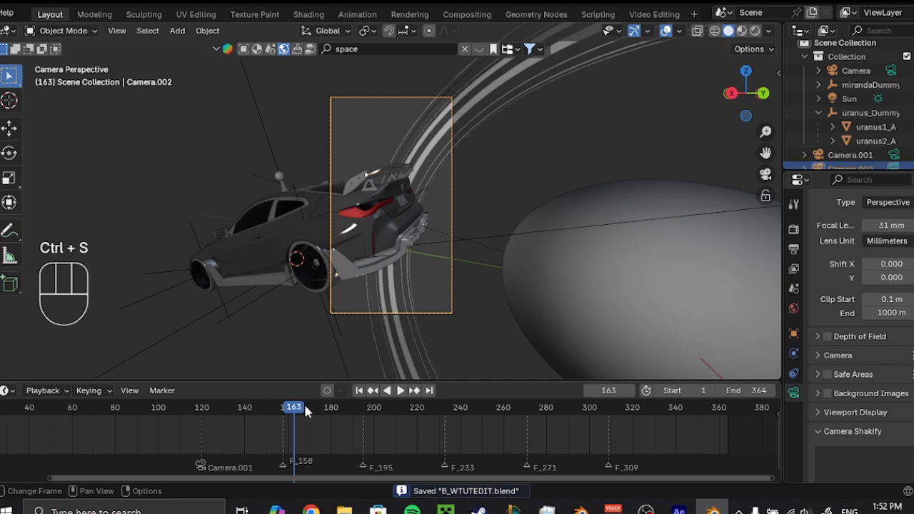
Bind the third camera to the marker at frame 158.
{"action": "left_click_drag", "start_coordinate": [305, 410], "coordinate": [285, 407]}
{"action": "key", "text": "space"}
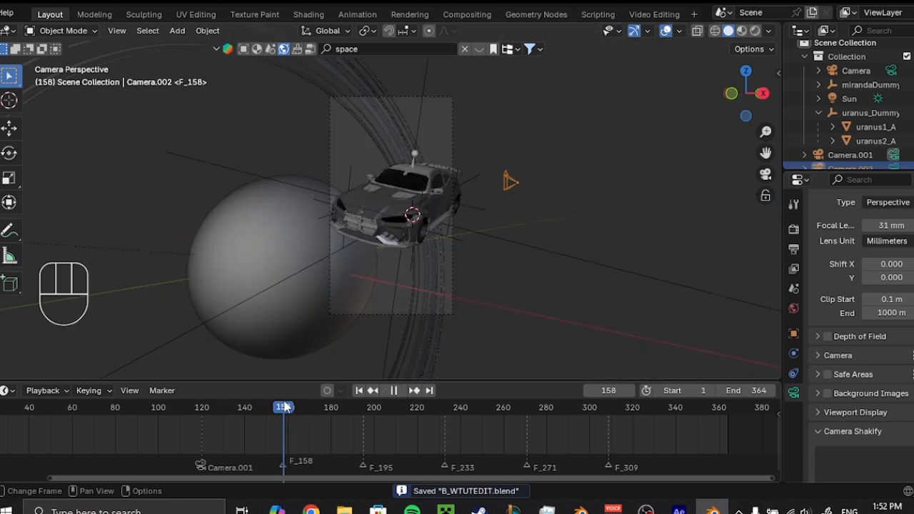
{"action": "left_click", "coordinate": [162, 390]}
{"action": "left_click", "coordinate": [211, 261]}
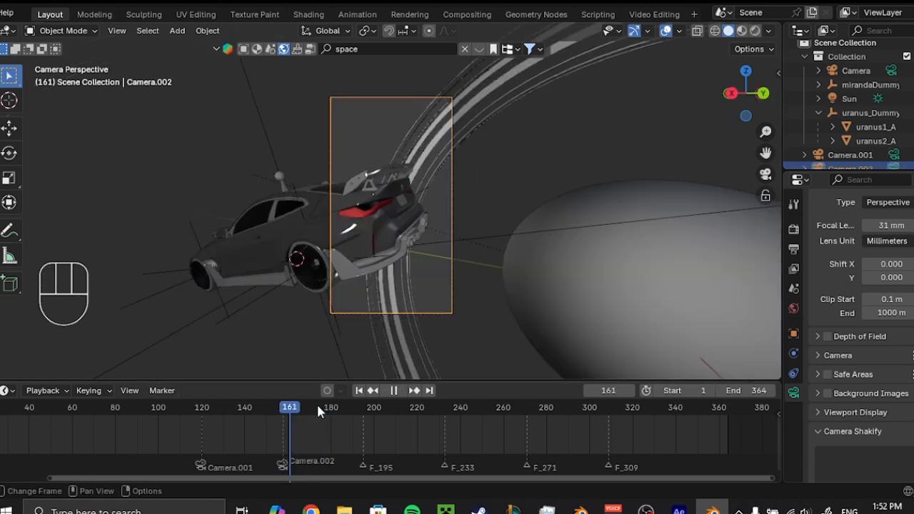
At frame 195, rotate the car's Empty freely and insert a Location & Rotation keyframe.
{"action": "left_click", "coordinate": [446, 252]}
{"action": "key", "text": "r"}
{"action": "key", "text": "r"}
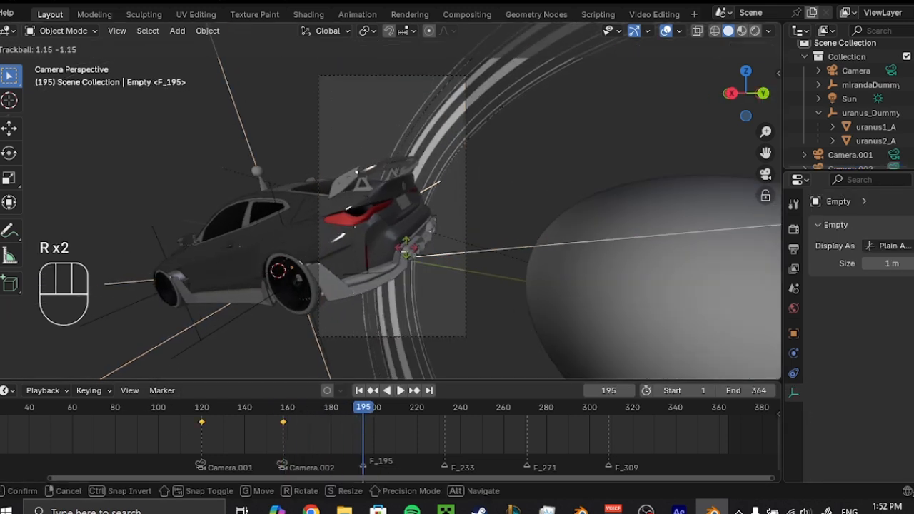
{"action": "left_click", "coordinate": [407, 256]}
{"action": "key", "text": "k"}
{"action": "left_click", "coordinate": [408, 254]}
Change the interpolation of the Empty's keyframes, preview the motion from frame 158 and save the file.
{"action": "left_click_drag", "start_coordinate": [390, 439], "coordinate": [284, 412]}
{"action": "key", "text": "t"}
{"action": "left_click", "coordinate": [276, 411]}
{"action": "left_click", "coordinate": [285, 408]}
{"action": "key", "text": "space"}
{"action": "key", "text": "space"}
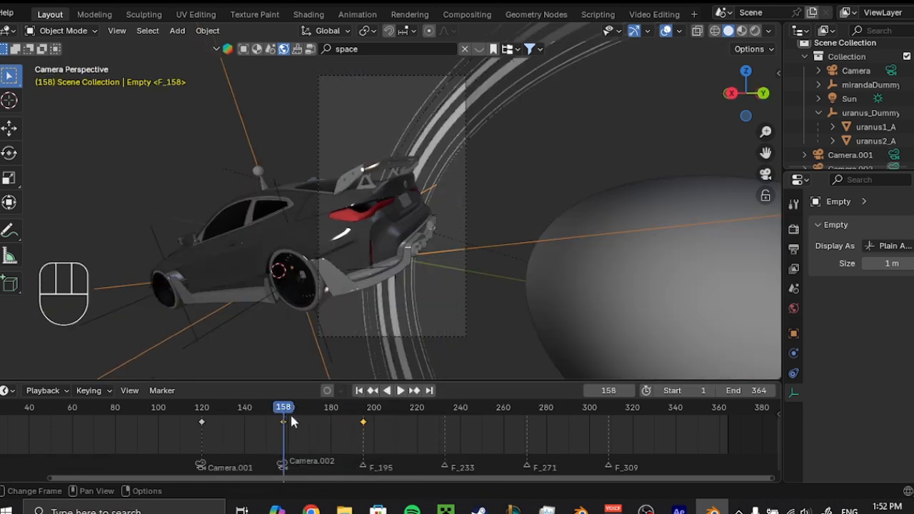
{"action": "left_click_drag", "start_coordinate": [377, 412], "coordinate": [385, 413]}
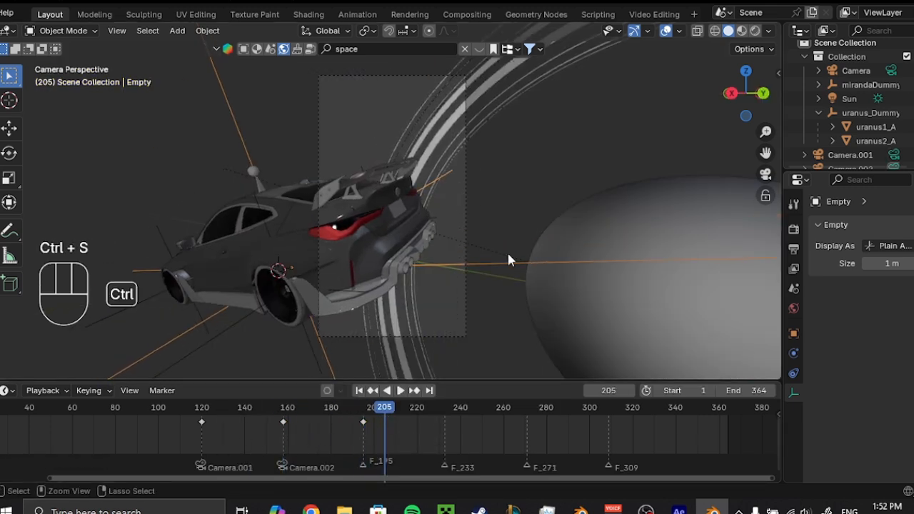
{"action": "key", "text": "ctrl+s"}
Add a fourth camera at the car's position and make it the active camera.
{"action": "scroll", "coordinate": [442, 171], "scroll_direction": "down", "scroll_amount": 2}
{"action": "middle_click_drag", "start_coordinate": [464, 178], "coordinate": [457, 265]}
{"action": "scroll", "coordinate": [516, 214], "scroll_direction": "down", "scroll_amount": 6}
{"action": "left_click", "coordinate": [421, 329]}
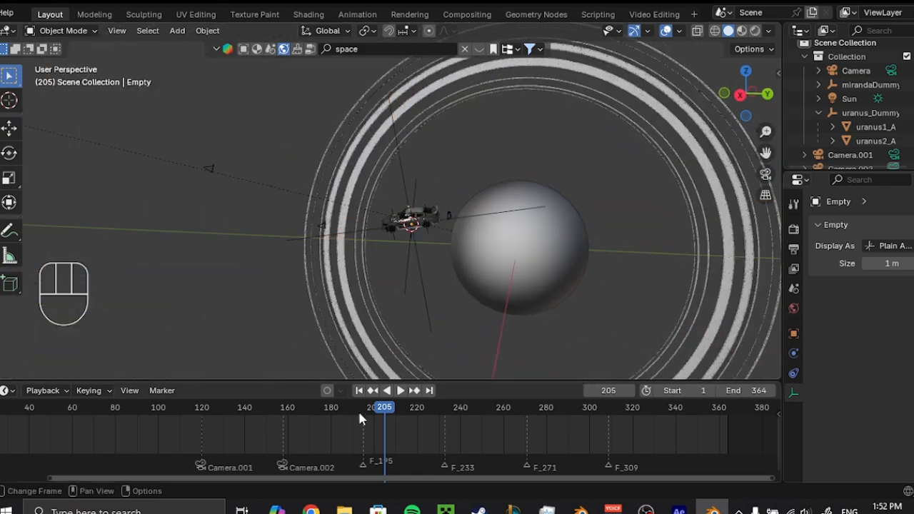
{"action": "key", "text": "shift+a"}
{"action": "left_click", "coordinate": [384, 262]}
{"action": "key", "text": "KP_0"}
{"action": "middle_click_drag", "start_coordinate": [496, 294], "coordinate": [391, 245]}
{"action": "right_click", "coordinate": [392, 245]}
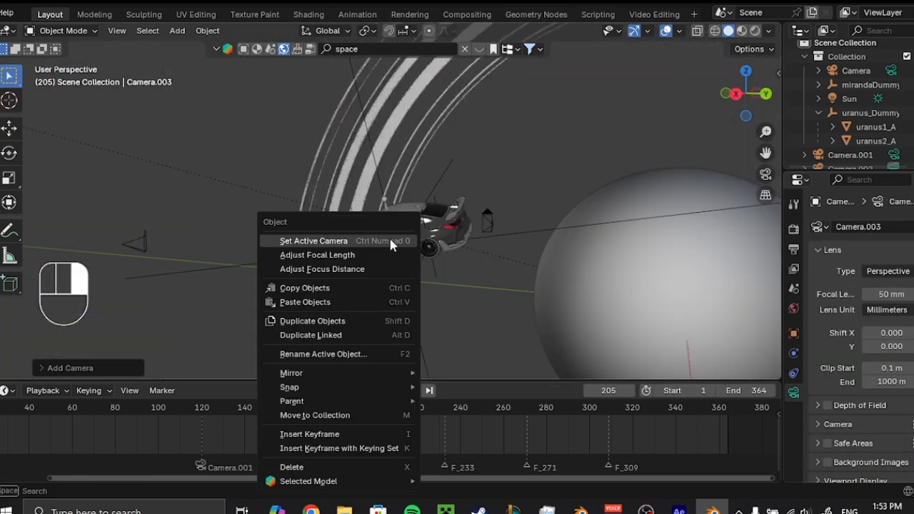
{"action": "left_click", "coordinate": [391, 245]}
Fly the fourth camera inside the car's cabin to look forward from behind the front seats.
{"action": "key", "text": "shift+grave"}
{"action": "key", "text": "e"}
{"action": "key", "text": "e"}
{"action": "key", "text": "e"}
{"action": "key", "text": "e"}
{"action": "key", "text": "s"}
{"action": "key", "text": "a"}
{"action": "key", "text": "s"}
{"action": "key", "text": "d"}
{"action": "key", "text": "s"}
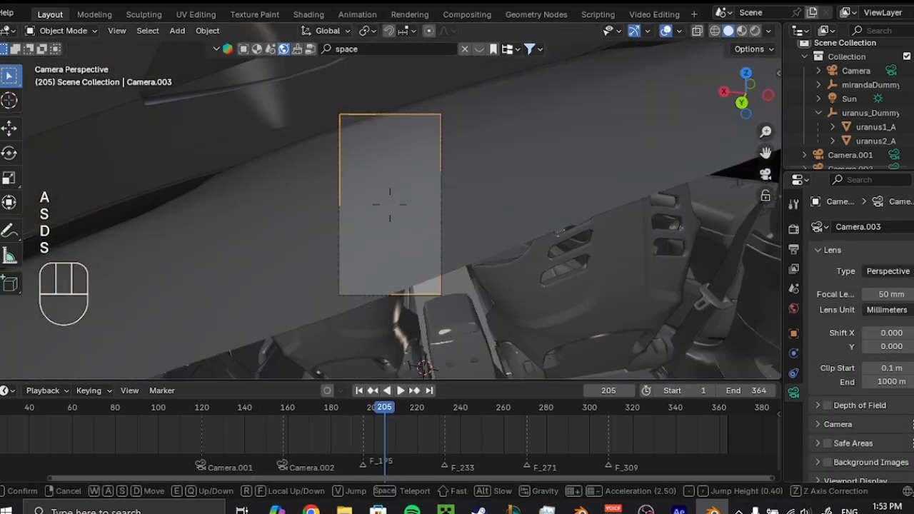
{"action": "key", "text": "d"}
{"action": "key", "text": "q"}
{"action": "left_click", "coordinate": [432, 250]}
Move the camera along its local Z axis and roll it about local Z to level the view behind the front seats.
{"action": "key", "text": "g"}
{"action": "key", "text": "z"}
{"action": "key", "text": "z"}
{"action": "left_click", "coordinate": [447, 236]}
{"action": "key", "text": "r"}
{"action": "key", "text": "z"}
{"action": "key", "text": "z"}
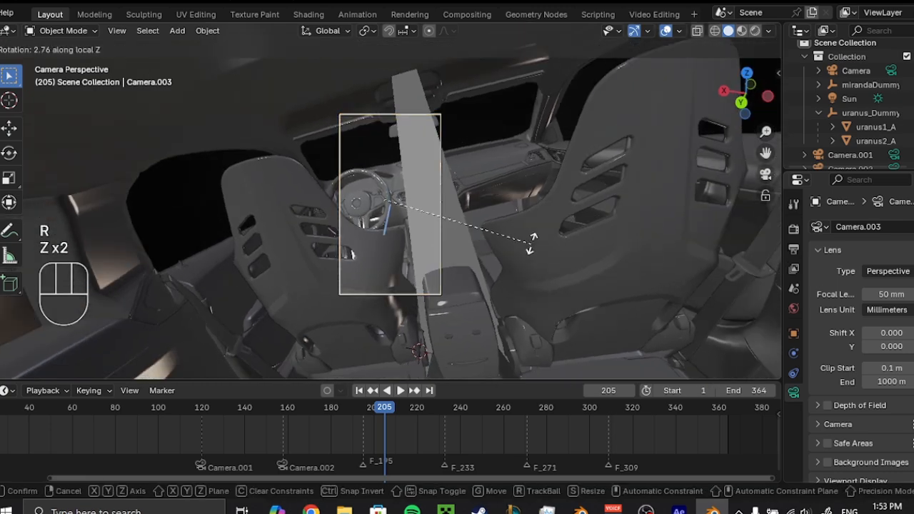
{"action": "left_click", "coordinate": [530, 206]}
Shift the camera along its local X axis and rotate it about its local axes to aim between the front seats.
{"action": "key", "text": "g"}
{"action": "key", "text": "x"}
{"action": "key", "text": "x"}
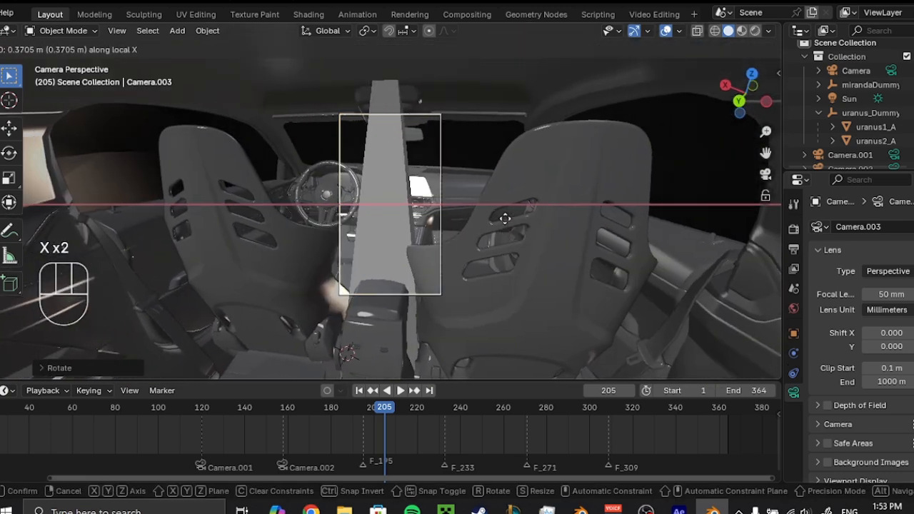
{"action": "left_click", "coordinate": [505, 219]}
{"action": "key", "text": "r"}
{"action": "key", "text": "z"}
{"action": "key", "text": "z"}
{"action": "key", "text": "y"}
{"action": "key", "text": "y"}
{"action": "left_click", "coordinate": [536, 200]}
{"action": "key", "text": "g"}
{"action": "key", "text": "x"}
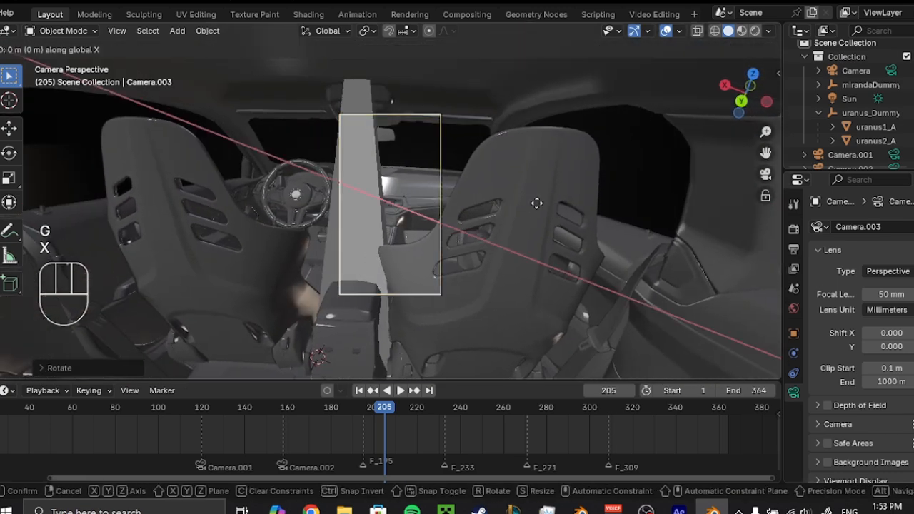
{"action": "key", "text": "x"}
{"action": "left_click", "coordinate": [522, 204]}
Fly the camera back and then forward past the seats to face the steering wheel.
{"action": "key", "text": "shift+grave"}
{"action": "key", "text": "s"}
{"action": "key", "text": "s"}
{"action": "key", "text": "q"}
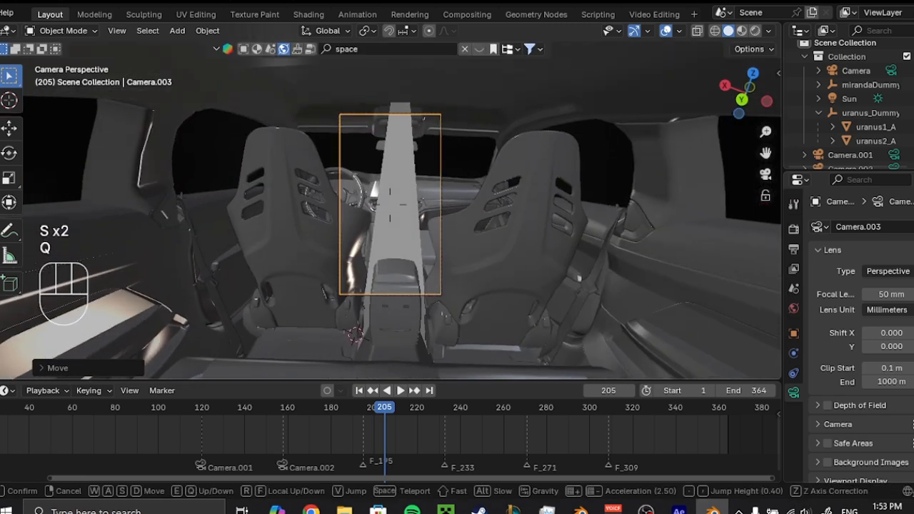
{"action": "key", "text": "w"}
{"action": "key", "text": "w"}
{"action": "key", "text": "a"}
{"action": "key", "text": "a"}
{"action": "key", "text": "w"}
{"action": "key", "text": "a"}
{"action": "key", "text": "a"}
{"action": "key", "text": "q"}
{"action": "key", "text": "q"}
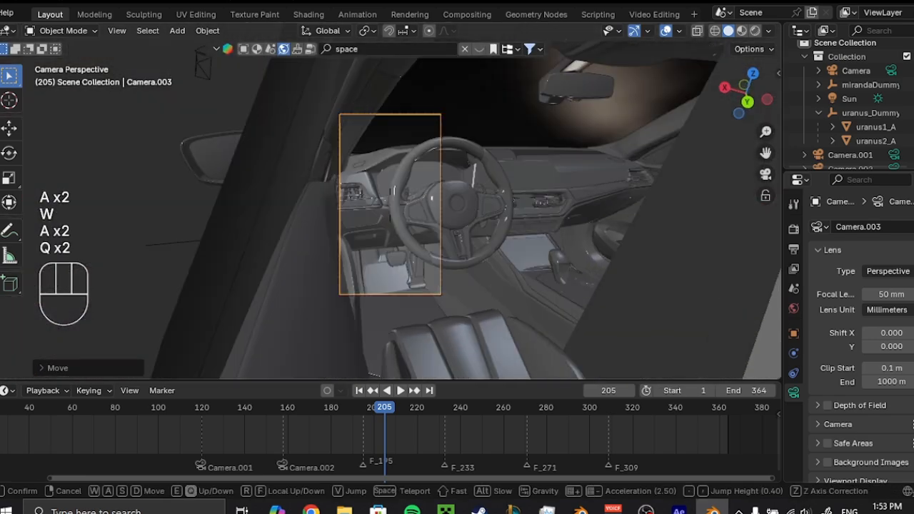
Fly the camera back behind the driver's seat and settle it there.
{"action": "key", "text": "q"}
{"action": "key", "text": "w"}
{"action": "key", "text": "d"}
{"action": "key", "text": "s"}
{"action": "key", "text": "s"}
{"action": "key", "text": "d"}
{"action": "key", "text": "e"}
{"action": "key", "text": "a"}
{"action": "key", "text": "q"}
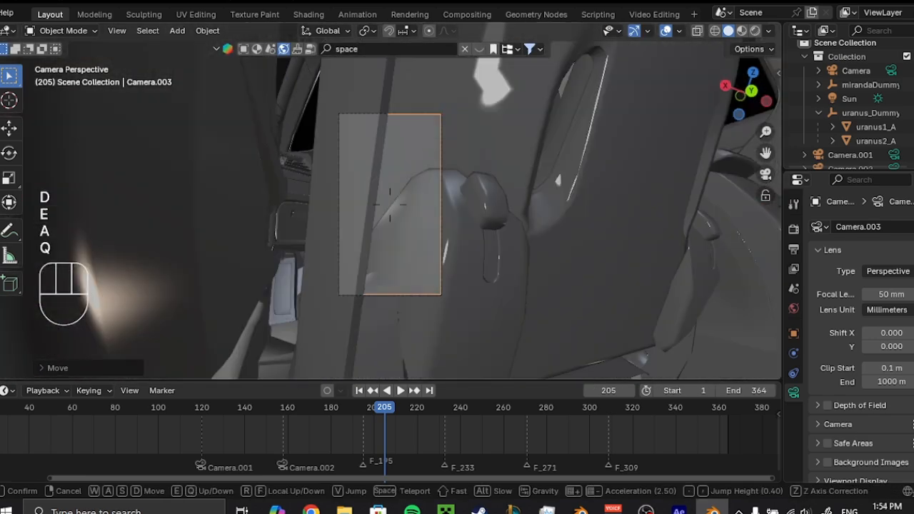
{"action": "key", "text": "a"}
{"action": "key", "text": "w"}
{"action": "key", "text": "w"}
{"action": "key", "text": "d"}
{"action": "left_click", "coordinate": [519, 211]}
Set the camera's focal length to 16 mm and shift it sideways along its local X axis.
{"action": "left_click_drag", "start_coordinate": [892, 294], "coordinate": [867, 294]}
{"action": "key", "text": "shift+grave"}
{"action": "key", "text": "d"}
{"action": "key", "text": "a"}
{"action": "left_click", "coordinate": [393, 222]}
{"action": "key", "text": "g"}
{"action": "key", "text": "x"}
{"action": "key", "text": "x"}
{"action": "left_click", "coordinate": [400, 224]}
Move the camera along its local X and Z axes to frame the steering wheel and dashboard, and save the file.
{"action": "key", "text": "g"}
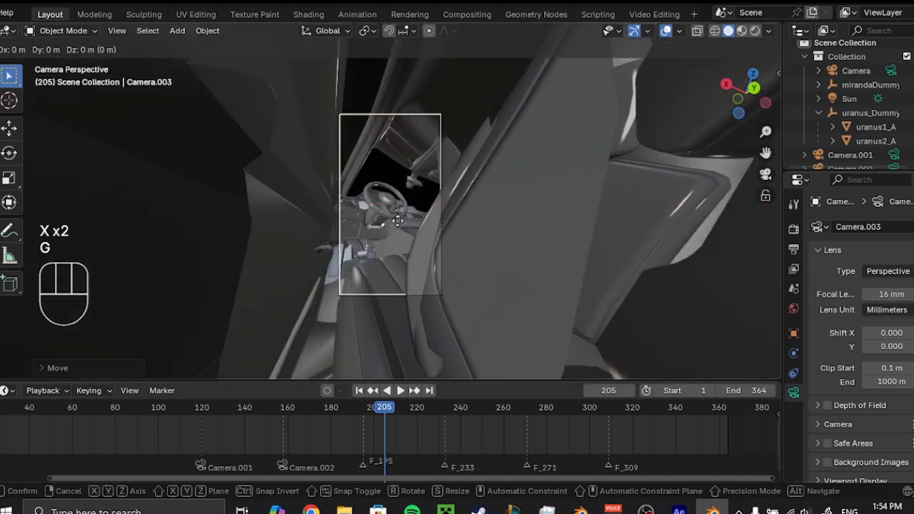
{"action": "key", "text": "z"}
{"action": "key", "text": "z"}
{"action": "key", "text": "x"}
{"action": "key", "text": "x"}
{"action": "key", "text": "z"}
{"action": "key", "text": "z"}
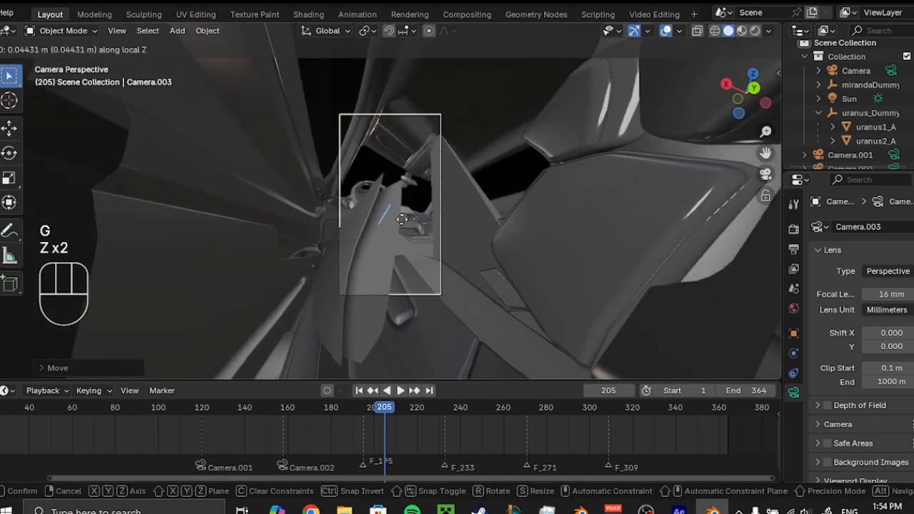
{"action": "left_click", "coordinate": [400, 219]}
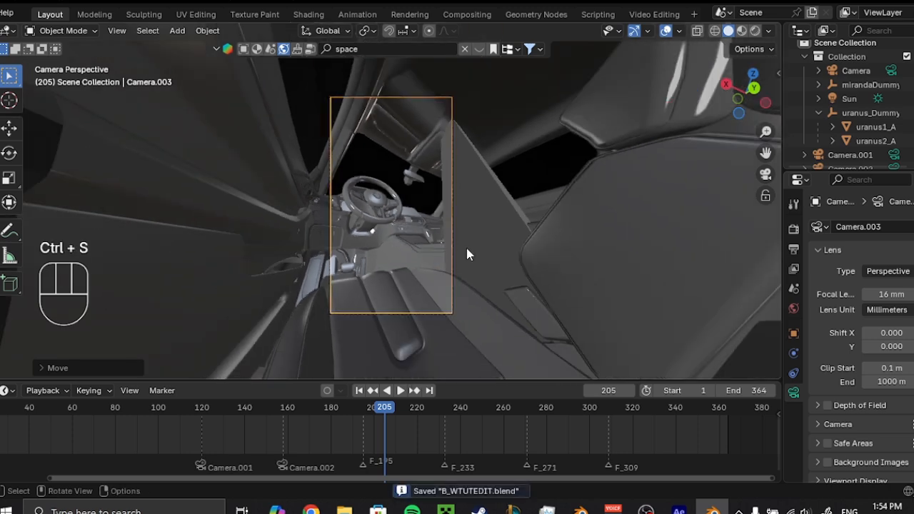
Add a Child Of constraint to Camera.003 with the Empty as its target.
{"action": "scroll", "coordinate": [825, 376], "scroll_direction": "down", "scroll_amount": 6}
{"action": "left_click", "coordinate": [793, 373]}
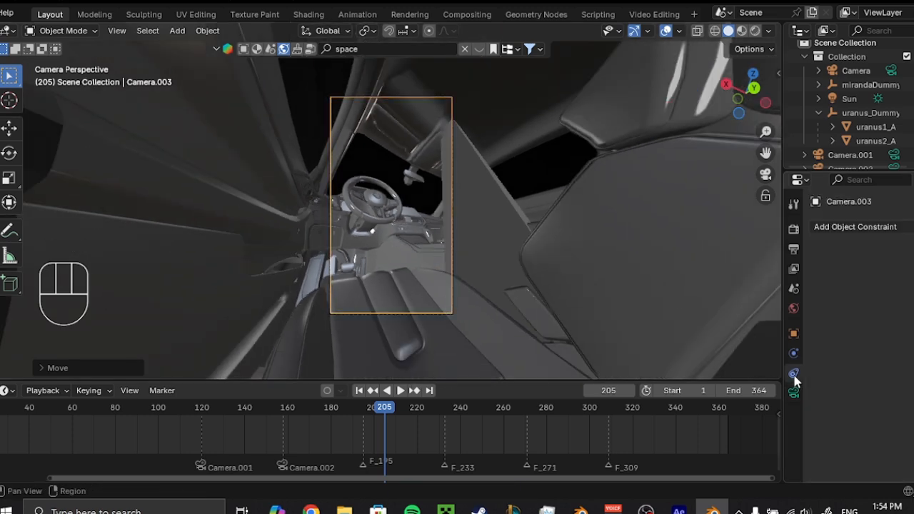
{"action": "left_click", "coordinate": [861, 227]}
{"action": "left_click", "coordinate": [736, 226]}
{"action": "left_click", "coordinate": [755, 179]}
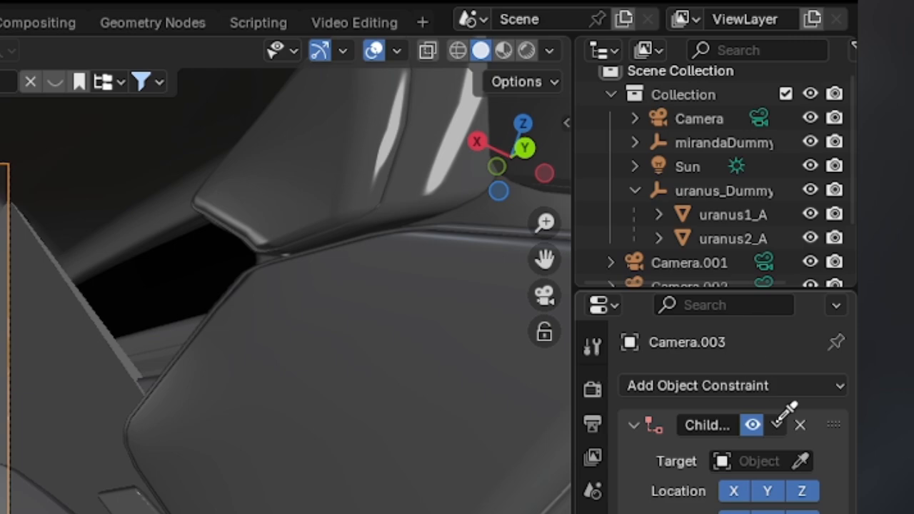
{"action": "scroll", "coordinate": [728, 213], "scroll_direction": "down", "scroll_amount": 3}
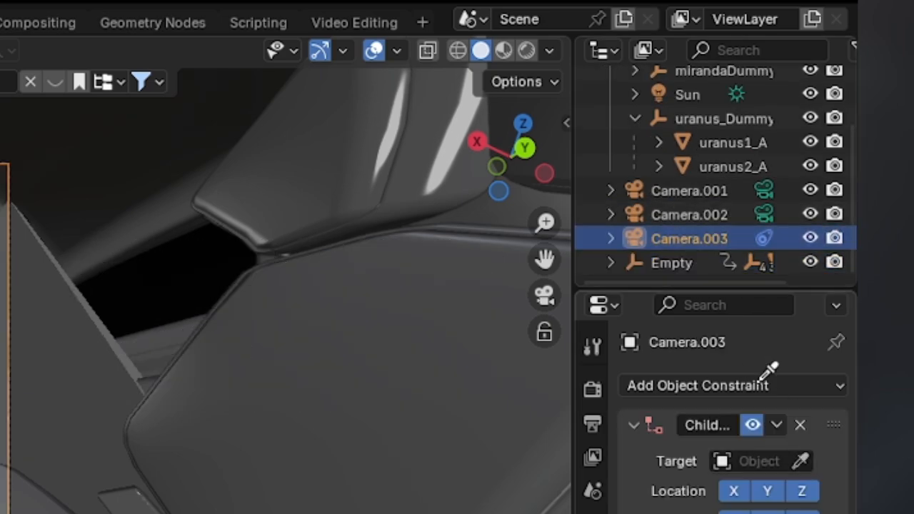
{"action": "left_click", "coordinate": [664, 268]}
Test-rotate the Empty with X-ray on to check that the cabin camera follows the car.
{"action": "middle_click_drag", "start_coordinate": [465, 250], "coordinate": [508, 272]}
{"action": "scroll", "coordinate": [509, 271], "scroll_direction": "down", "scroll_amount": 5}
{"action": "middle_click_drag", "start_coordinate": [509, 271], "coordinate": [486, 282]}
{"action": "scroll", "coordinate": [480, 279], "scroll_direction": "down", "scroll_amount": 2}
{"action": "key", "text": "alt+z"}
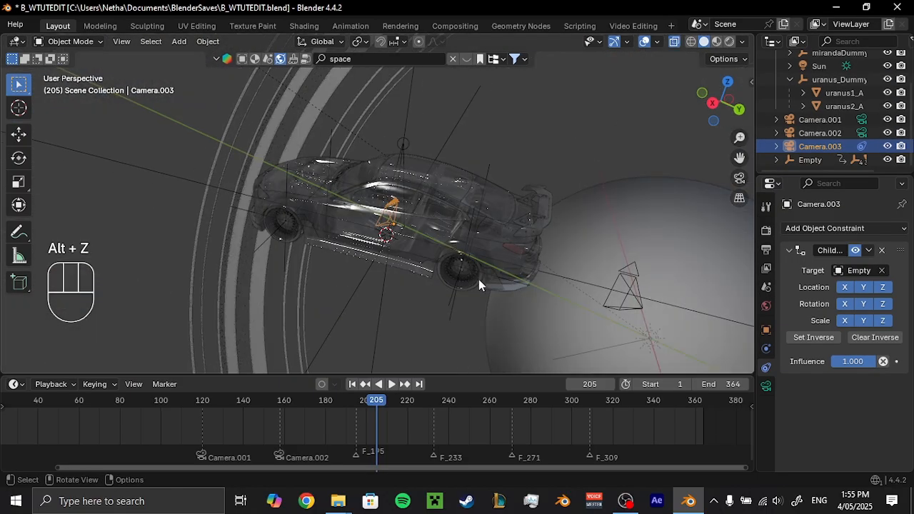
{"action": "scroll", "coordinate": [478, 279], "scroll_direction": "up", "scroll_amount": 1}
{"action": "left_click", "coordinate": [661, 307]}
{"action": "key", "text": "r"}
{"action": "key", "text": "r"}
{"action": "right_click", "coordinate": [398, 248]}
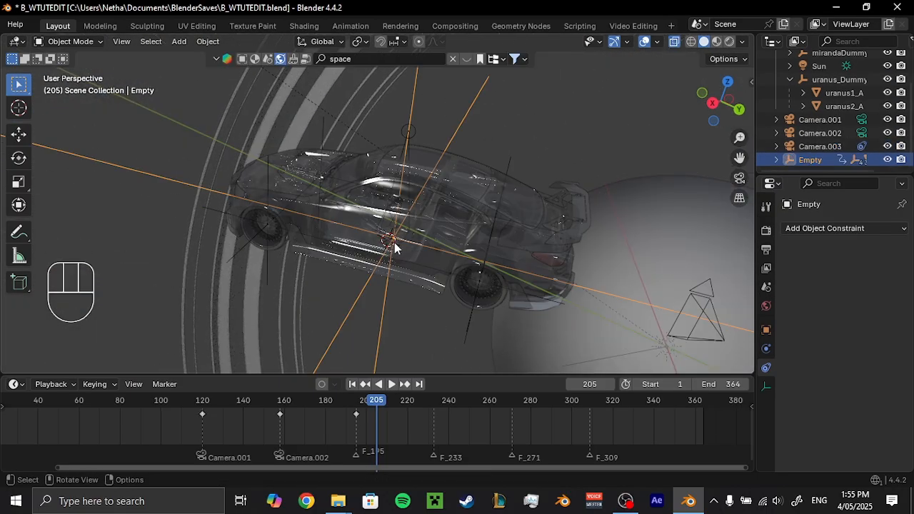
{"action": "scroll", "coordinate": [398, 248], "scroll_direction": "up", "scroll_amount": 3}
{"action": "key", "text": "alt+z"}
At frame 195, bind Camera.003 to the marker and look through it.
{"action": "left_click_drag", "start_coordinate": [357, 398], "coordinate": [356, 401]}
{"action": "scroll", "coordinate": [356, 422], "scroll_direction": "up", "scroll_amount": 5}
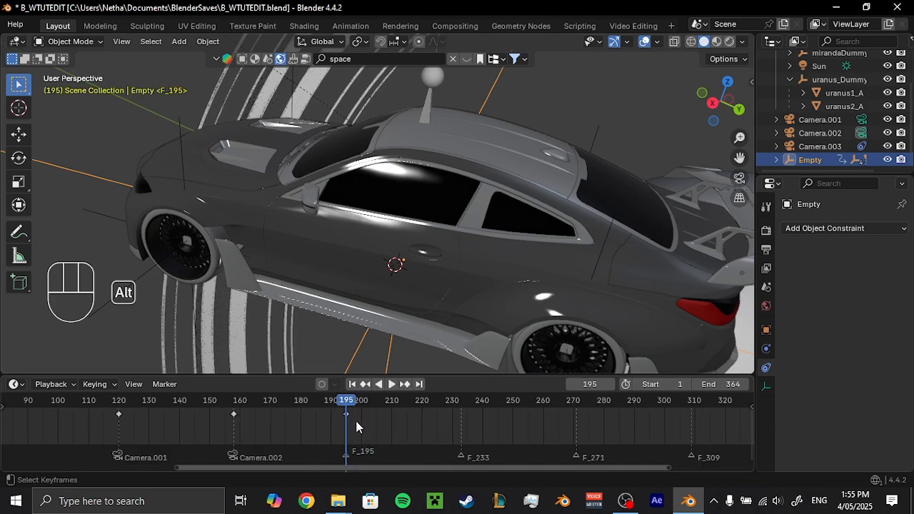
{"action": "scroll", "coordinate": [357, 427], "scroll_direction": "down", "scroll_amount": 1}
{"action": "scroll", "coordinate": [357, 428], "scroll_direction": "up", "scroll_amount": 1, "text": "alt"}
{"action": "scroll", "coordinate": [357, 428], "scroll_direction": "down", "scroll_amount": 1, "text": "alt"}
{"action": "left_click", "coordinate": [819, 147]}
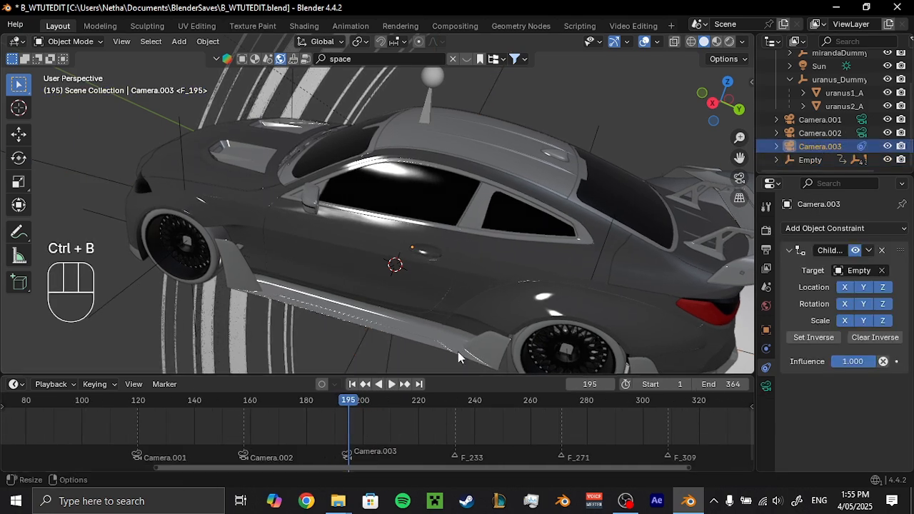
{"action": "key", "text": "KP_0"}
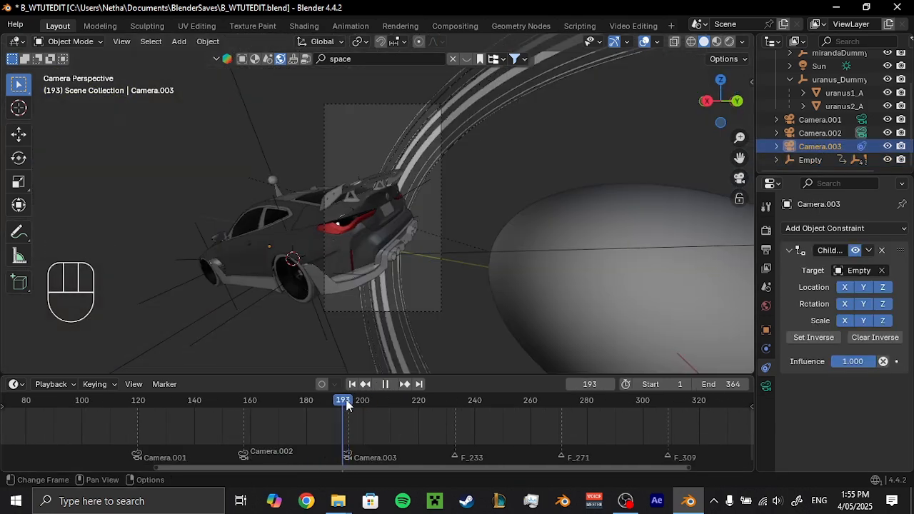
Select the car's Empty and rotate it about the global Z axis.
{"action": "middle_click_drag", "start_coordinate": [400, 243], "coordinate": [428, 247]}
{"action": "scroll", "coordinate": [411, 232], "scroll_direction": "down", "scroll_amount": 8}
{"action": "left_click", "coordinate": [283, 189]}
{"action": "scroll", "coordinate": [356, 420], "scroll_direction": "up", "scroll_amount": 10}
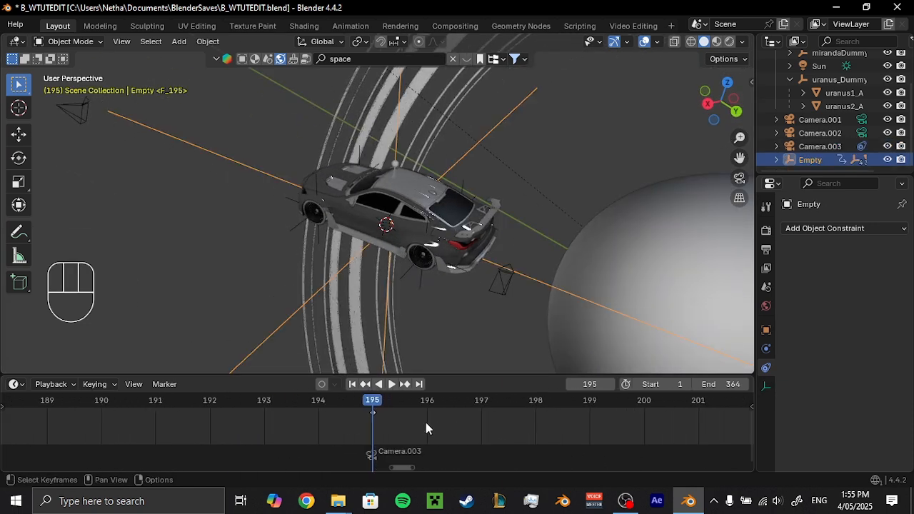
{"action": "scroll", "coordinate": [591, 236], "scroll_direction": "down", "scroll_amount": 4}
{"action": "key", "text": "r"}
{"action": "key", "text": "z"}
{"action": "left_click", "coordinate": [303, 280]}
Turn the Empty further about Z at frame 196, insert a keyframe, and save the file from the camera view.
{"action": "middle_click_drag", "start_coordinate": [425, 280], "coordinate": [531, 270]}
{"action": "key", "text": "r"}
{"action": "key", "text": "z"}
{"action": "left_click", "coordinate": [503, 272]}
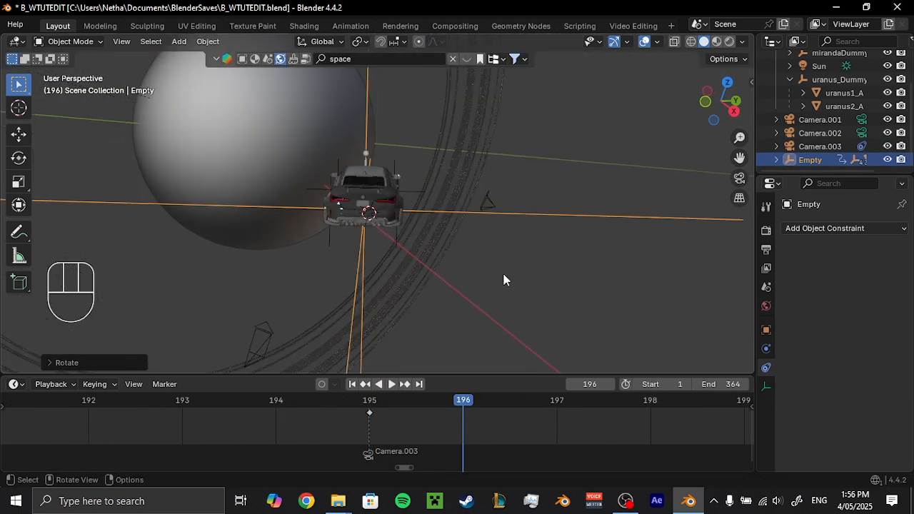
{"action": "key", "text": "k"}
{"action": "left_click", "coordinate": [471, 330]}
{"action": "key", "text": "KP_0"}
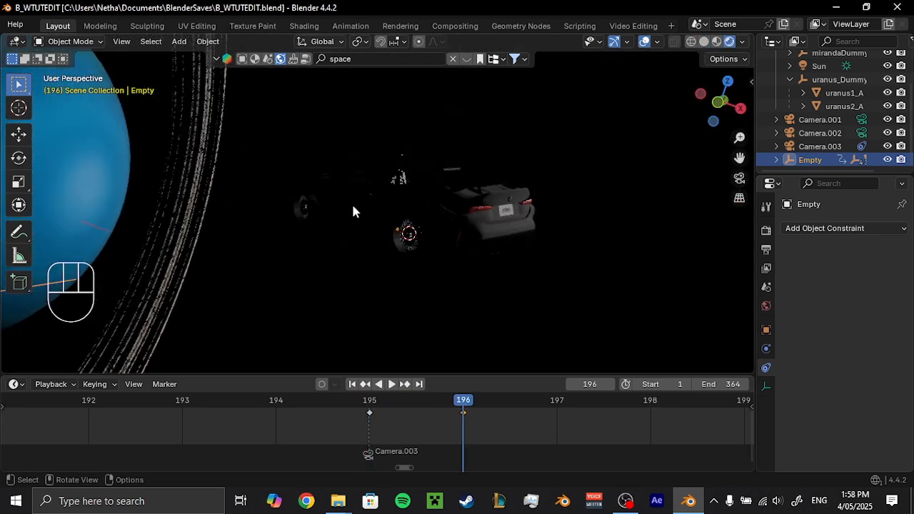
Add an area light at the car's position.
{"action": "key", "text": "shift+a"}
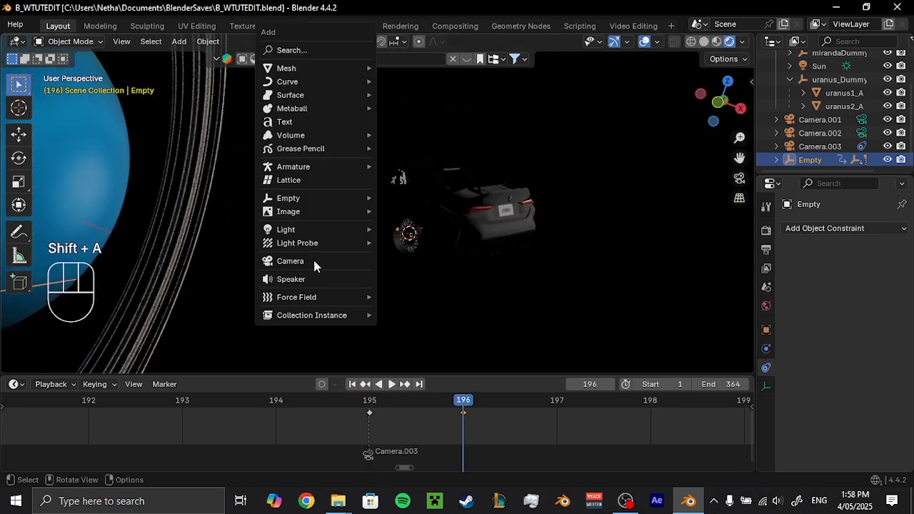
{"action": "mouse_move", "coordinate": [315, 230]}
{"action": "left_click", "coordinate": [411, 273]}
{"action": "key", "text": "g"}
{"action": "key", "text": "z"}
{"action": "key", "text": "z"}
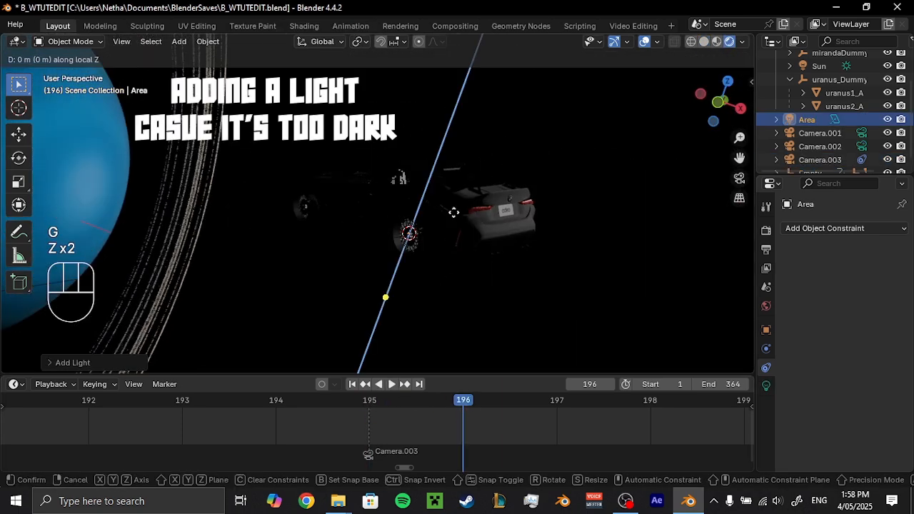
{"action": "key", "text": "y"}
{"action": "key", "text": "y"}
{"action": "key", "text": "x"}
{"action": "key", "text": "x"}
{"action": "right_click", "coordinate": [454, 213]}
{"action": "middle_click_drag", "start_coordinate": [455, 212], "coordinate": [496, 233]}
{"action": "key", "text": "g"}
{"action": "key", "text": "z"}
{"action": "key", "text": "z"}
{"action": "right_click", "coordinate": [543, 123]}
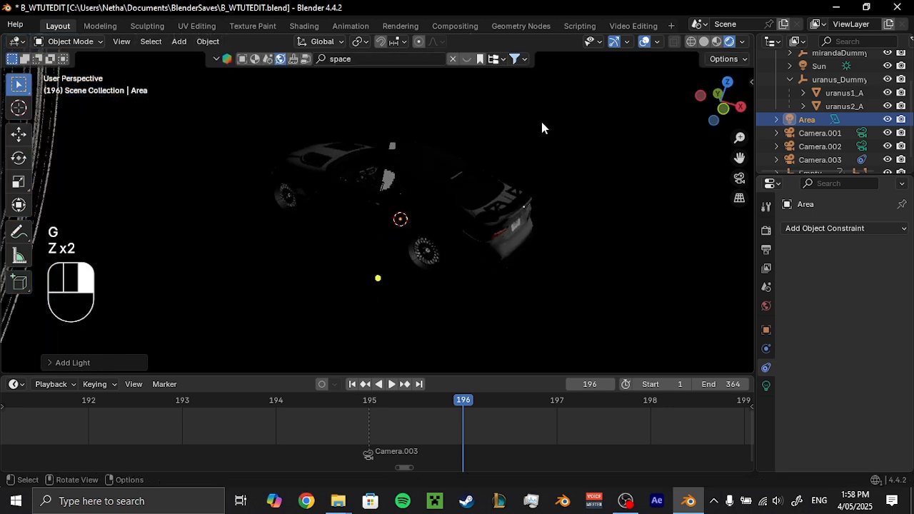
Raise the area light along its local Z axis to sit above the car.
{"action": "key", "text": "g"}
{"action": "key", "text": "z"}
{"action": "key", "text": "z"}
{"action": "left_click", "coordinate": [453, 93]}
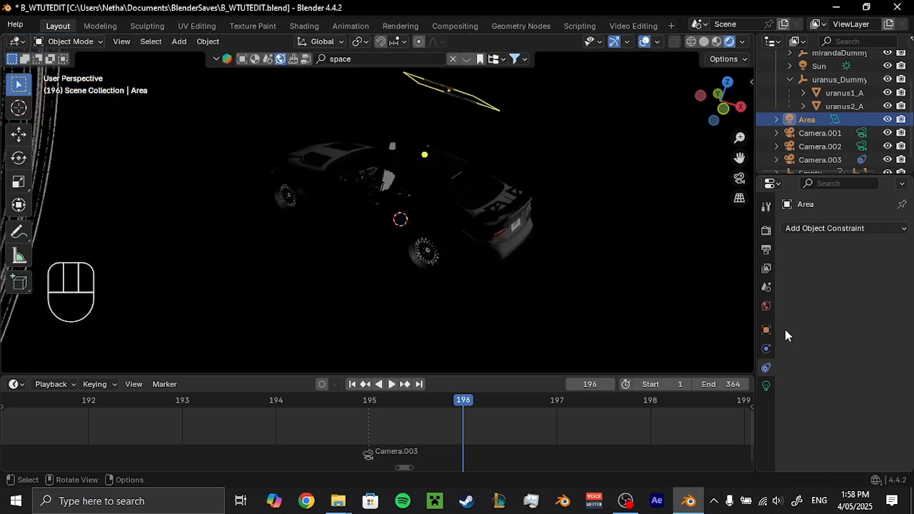
Set the area light's size to 12.3 m and check the lighting through the cabin camera.
{"action": "left_click", "coordinate": [767, 386]}
{"action": "middle_click_drag", "start_coordinate": [529, 206], "coordinate": [521, 294]}
{"action": "middle_click_drag", "start_coordinate": [570, 317], "coordinate": [641, 280]}
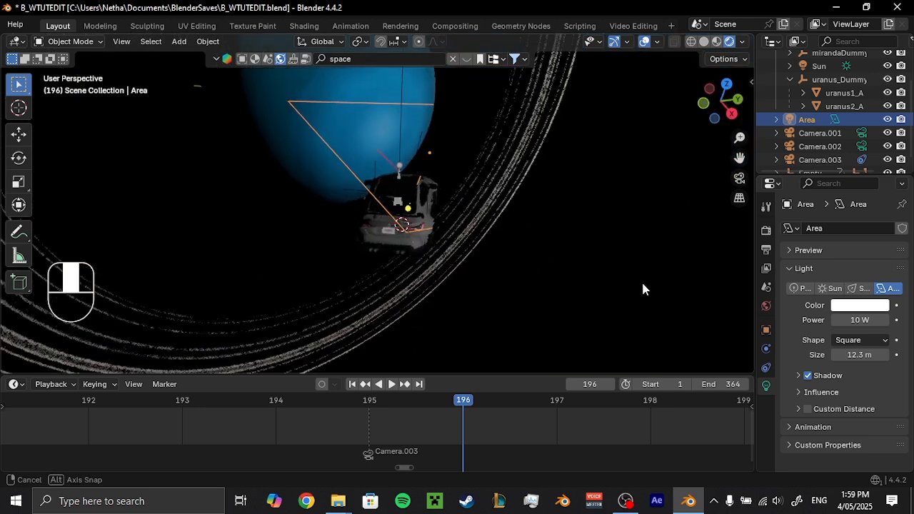
{"action": "key", "text": "KP_0"}
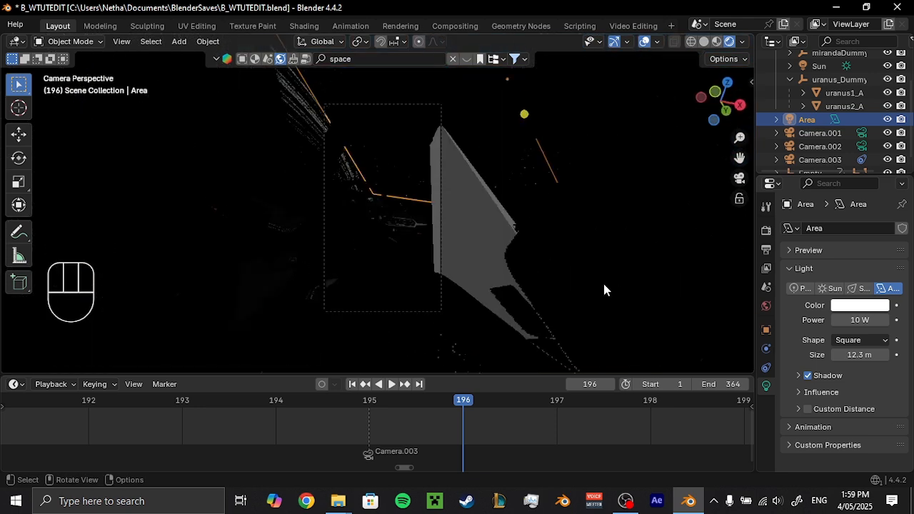
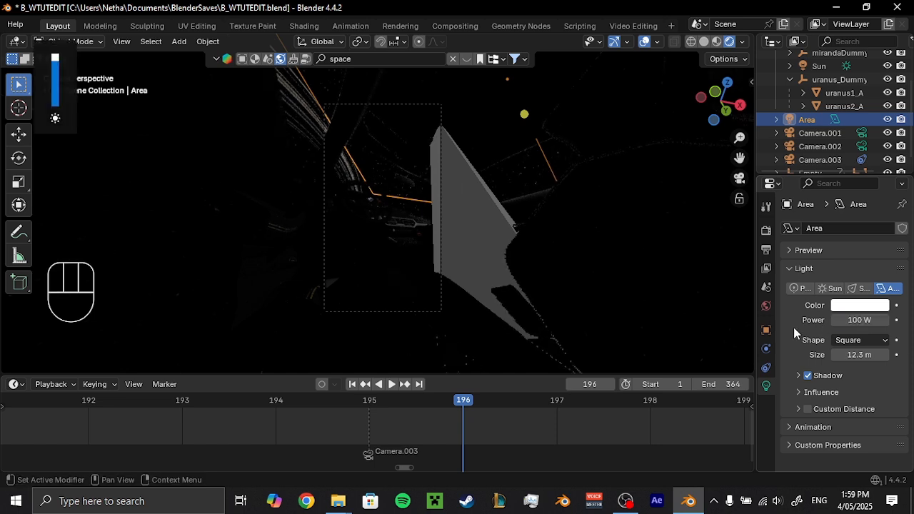
Tilt the area light about its local X and Z axes in solid view to match the car's orientation.
{"action": "key", "text": "z"}
{"action": "mouse_move", "coordinate": [428, 236]}
{"action": "middle_mouse_down"}
{"action": "mouse_move", "coordinate": [460, 249]}
{"action": "mouse_move", "coordinate": [537, 318]}
{"action": "mouse_move", "coordinate": [488, 292]}
{"action": "middle_mouse_up"}
{"action": "scroll", "coordinate": [487, 292], "scroll_direction": "up", "scroll_amount": 2}
{"action": "key", "text": "r"}
{"action": "key", "text": "x"}
{"action": "key", "text": "x"}
{"action": "left_click", "coordinate": [522, 271]}
{"action": "key", "text": "r"}
{"action": "key", "text": "z"}
{"action": "key", "text": "z"}
{"action": "left_click", "coordinate": [547, 212]}
Move the area light along the Y axis to position it over the car.
{"action": "middle_click_drag", "start_coordinate": [547, 212], "coordinate": [541, 235]}
{"action": "key", "text": "g"}
{"action": "key", "text": "x"}
{"action": "key", "text": "y"}
{"action": "left_click", "coordinate": [604, 261]}
Rotate the area light about the global X and Z axes and save the file from the camera view.
{"action": "key", "text": "r"}
{"action": "key", "text": "x"}
{"action": "left_click", "coordinate": [613, 232]}
{"action": "middle_click_drag", "start_coordinate": [613, 232], "coordinate": [597, 276]}
{"action": "key", "text": "r"}
{"action": "key", "text": "z"}
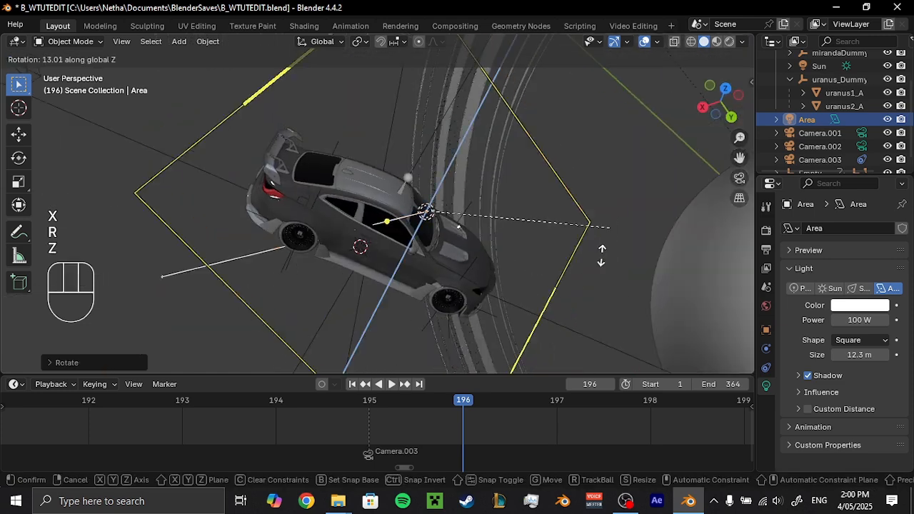
{"action": "left_click", "coordinate": [495, 300]}
{"action": "middle_click_drag", "start_coordinate": [495, 300], "coordinate": [569, 296]}
{"action": "key", "text": "KP_0"}
{"action": "key", "text": "ctrl+s"}
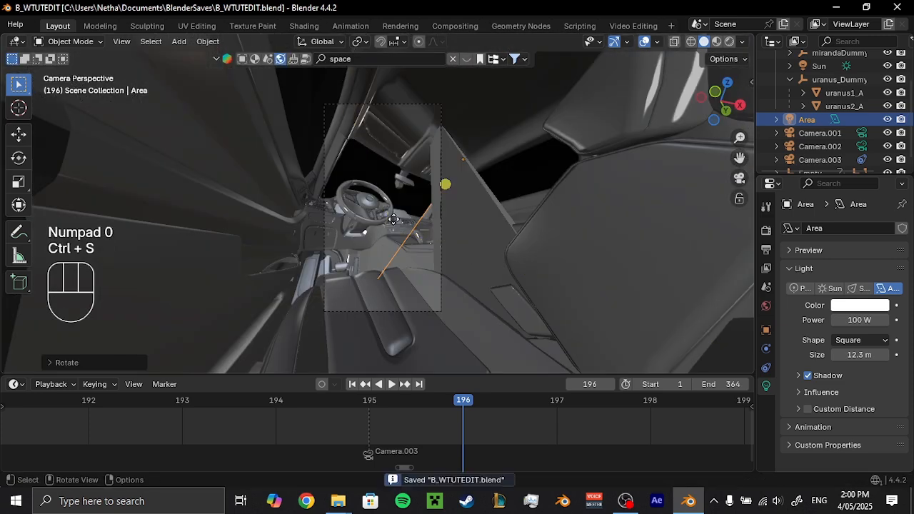
Try the area light at 500 W in rendered view and reduce its power to 300 W.
{"action": "key", "text": "z"}
{"action": "scroll", "coordinate": [518, 188], "scroll_direction": "up", "scroll_amount": 3}
{"action": "left_click", "coordinate": [412, 234]}
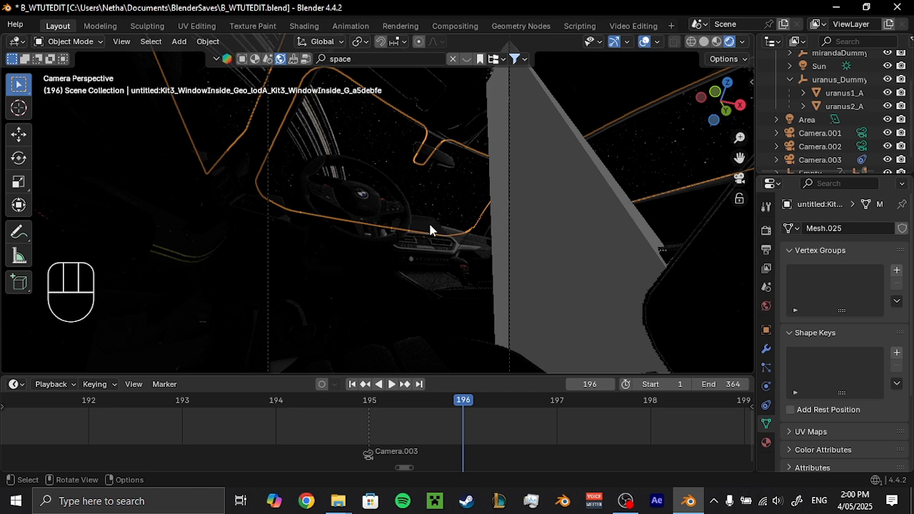
{"action": "left_click", "coordinate": [808, 120]}
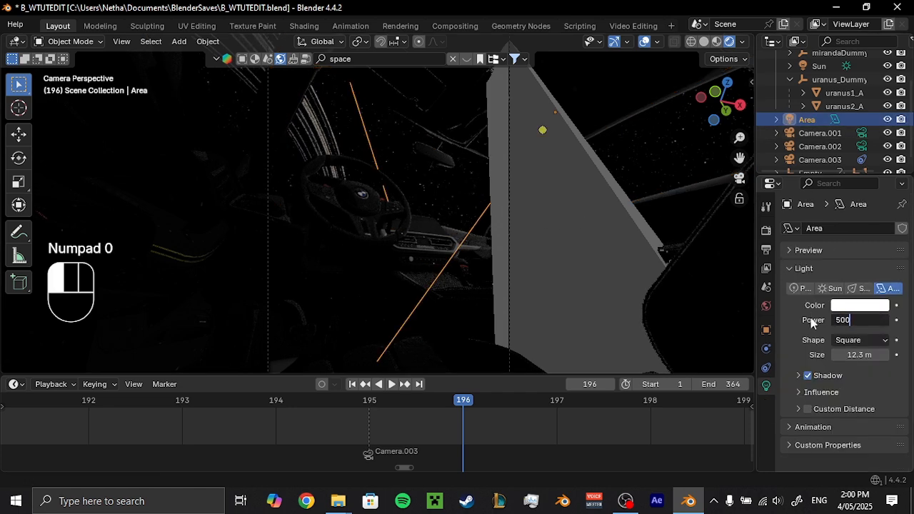
{"action": "key", "text": "Return"}
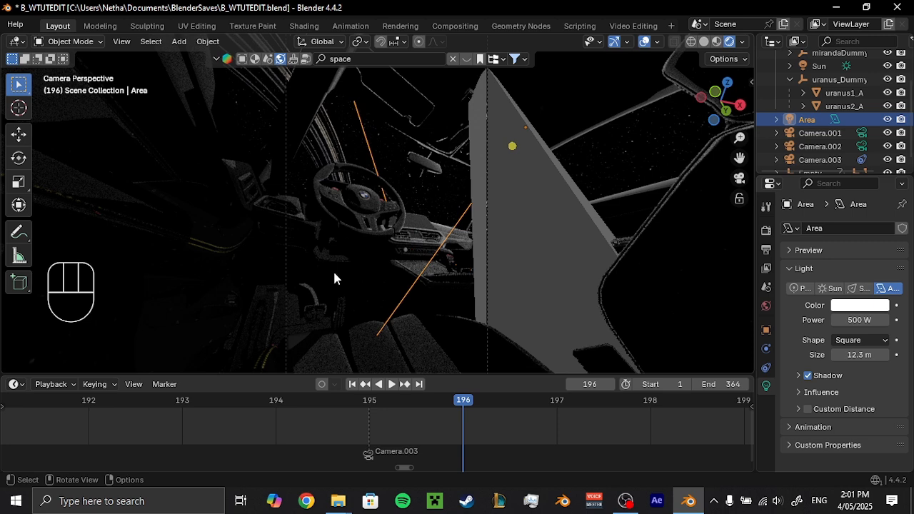
{"action": "type", "text": "300"}
{"action": "key", "text": "Return"}
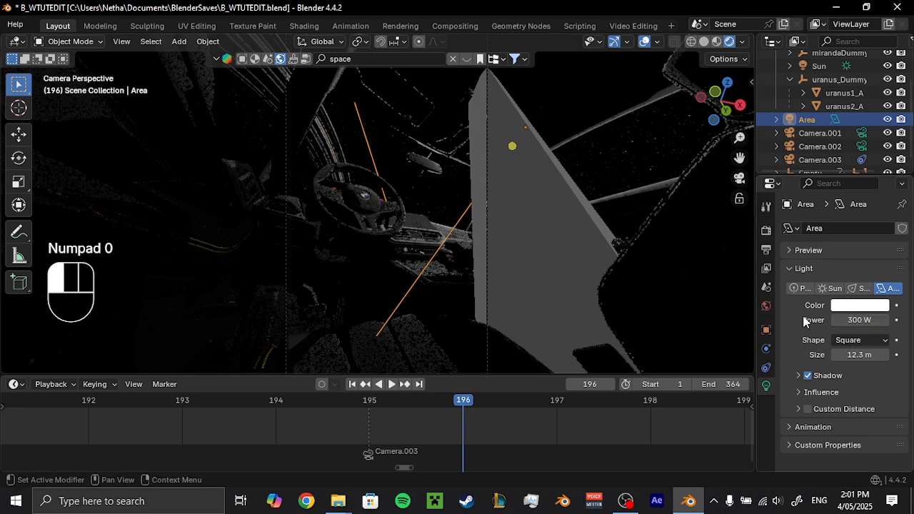
{"action": "scroll", "coordinate": [546, 220], "scroll_direction": "down", "scroll_amount": 4}
{"action": "scroll", "coordinate": [546, 220], "scroll_direction": "up", "scroll_amount": 1}
Set the Sun light's strength to 10 and open the world settings.
{"action": "left_click", "coordinate": [821, 67]}
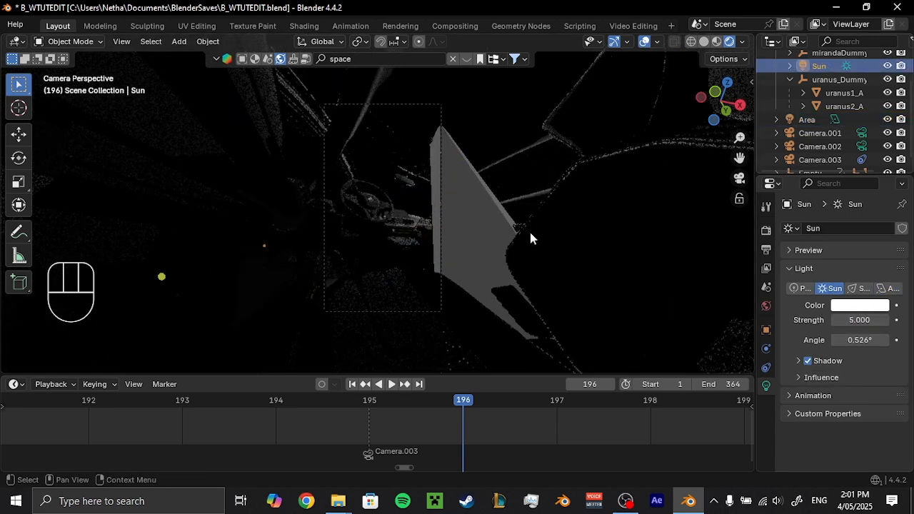
{"action": "mouse_move", "coordinate": [443, 261]}
{"action": "middle_mouse_down"}
{"action": "mouse_move", "coordinate": [435, 265]}
{"action": "mouse_move", "coordinate": [439, 259]}
{"action": "middle_mouse_up"}
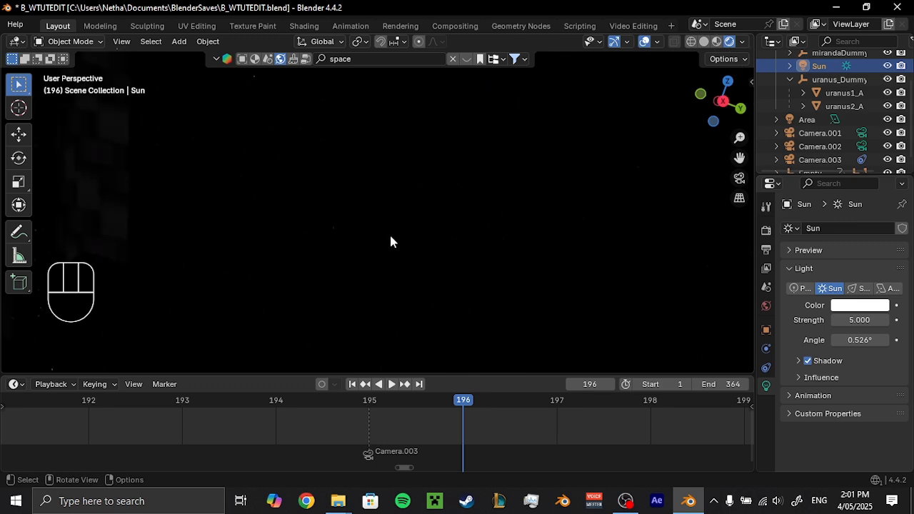
{"action": "middle_click_drag", "start_coordinate": [396, 236], "coordinate": [481, 288]}
{"action": "left_click", "coordinate": [830, 320]}
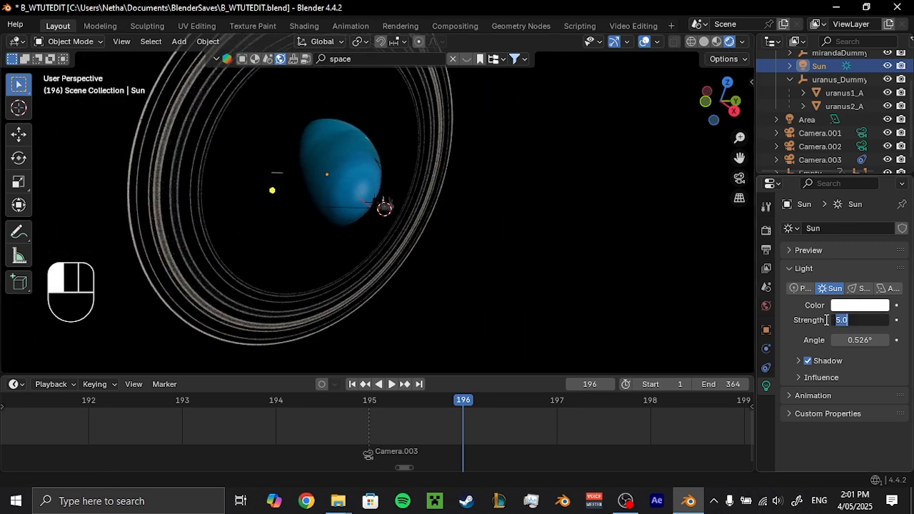
{"action": "type", "text": "10"}
{"action": "key", "text": "Return"}
{"action": "middle_click_drag", "start_coordinate": [514, 222], "coordinate": [555, 210]}
{"action": "middle_click_drag", "start_coordinate": [474, 235], "coordinate": [625, 207]}
{"action": "left_click", "coordinate": [766, 306]}
{"action": "left_click", "coordinate": [857, 335]}
{"action": "left_click", "coordinate": [819, 329]}
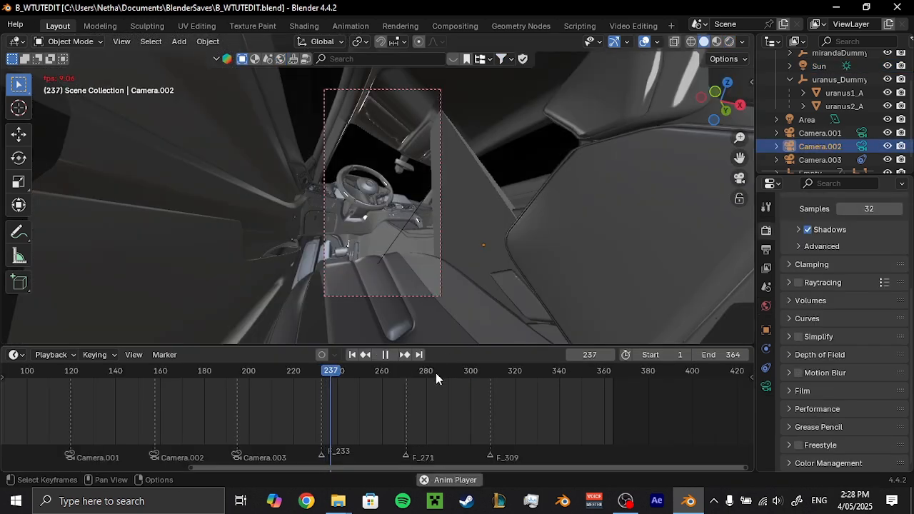
Rotate the Empty freely at the frame 233 marker and insert a keyframe.
{"action": "middle_click_drag", "start_coordinate": [443, 314], "coordinate": [461, 306]}
{"action": "left_click_drag", "start_coordinate": [375, 372], "coordinate": [353, 372]}
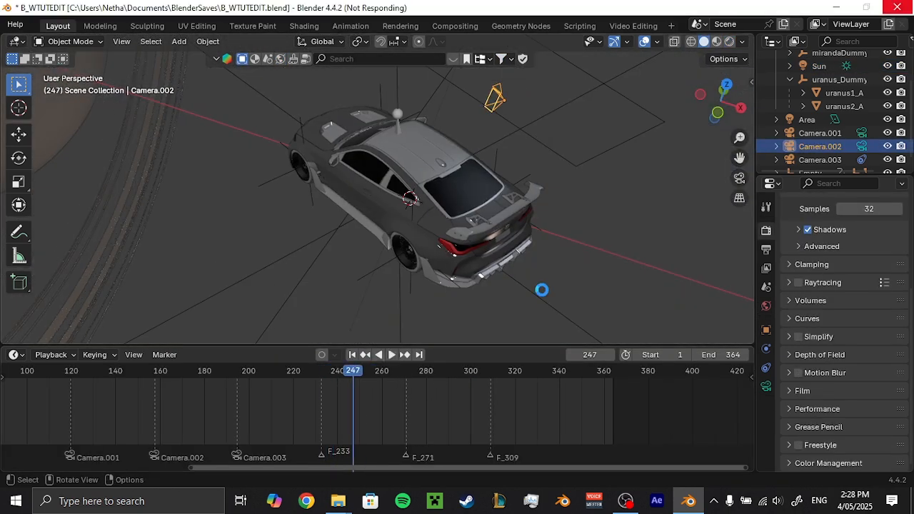
{"action": "left_click", "coordinate": [542, 290]}
{"action": "left_click_drag", "start_coordinate": [336, 390], "coordinate": [246, 386]}
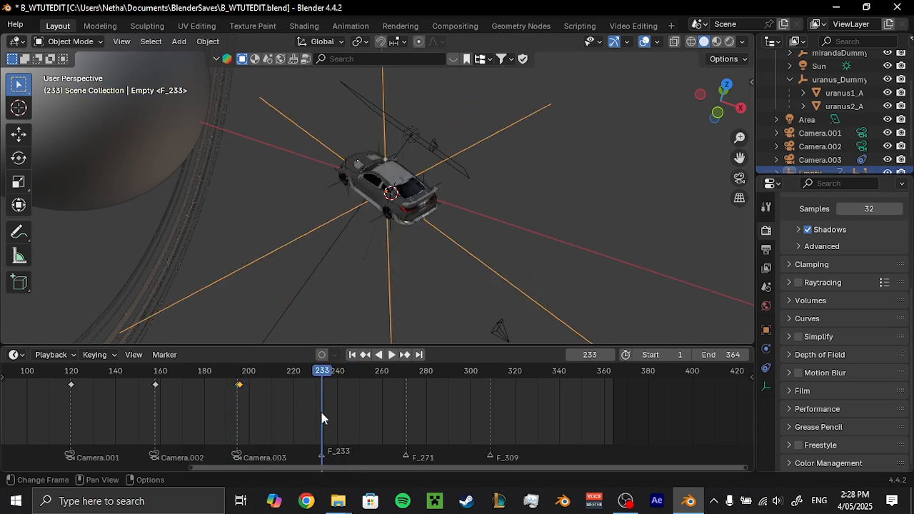
{"action": "scroll", "coordinate": [322, 413], "scroll_direction": "up", "scroll_amount": 3}
{"action": "key", "text": "r"}
{"action": "key", "text": "r"}
{"action": "left_click", "coordinate": [578, 245]}
{"action": "key", "text": "i"}
Set the interpolation of all the Empty's keyframes to Elastic and play back the animation.
{"action": "key", "text": "a"}
{"action": "key", "text": "t"}
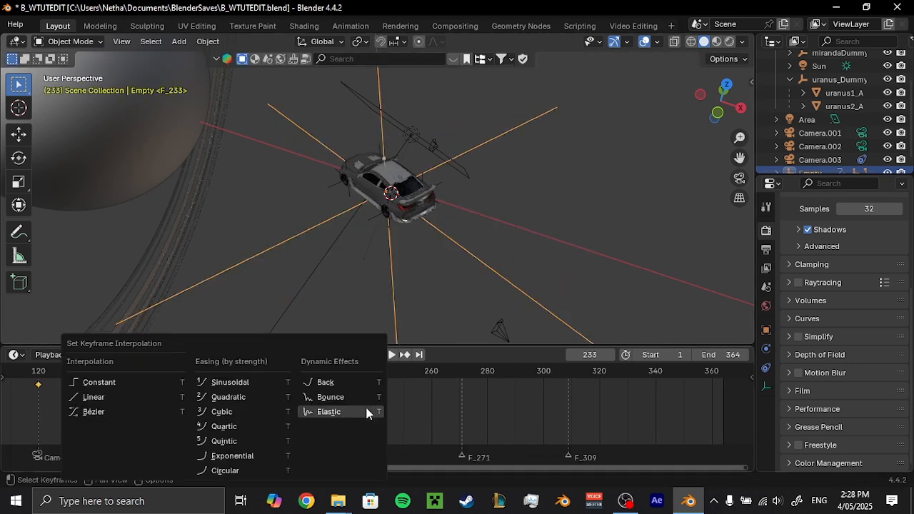
{"action": "left_click", "coordinate": [367, 413]}
{"action": "key", "text": "n"}
{"action": "key", "text": "n"}
{"action": "key", "text": "space"}
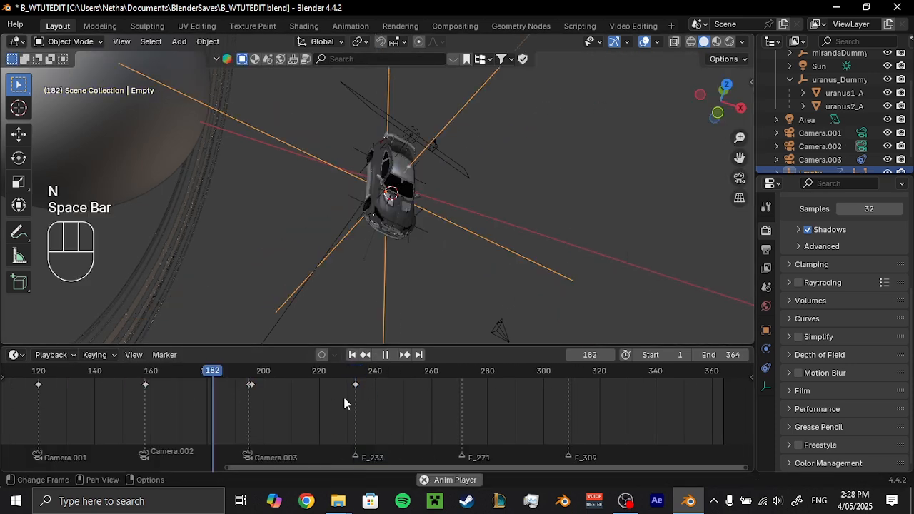
Turn the Empty about Z at frame 233, insert a keyframe, and play back the motion leading up to it.
{"action": "scroll", "coordinate": [574, 278], "scroll_direction": "down", "scroll_amount": 2}
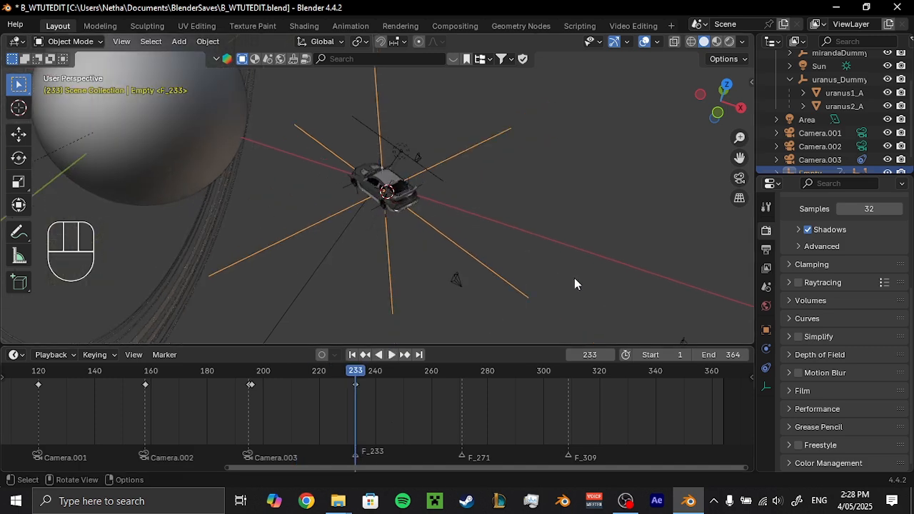
{"action": "key", "text": "r"}
{"action": "key", "text": "z"}
{"action": "left_click", "coordinate": [570, 278]}
{"action": "key", "text": "i"}
{"action": "left_click", "coordinate": [149, 373]}
{"action": "key", "text": "space"}
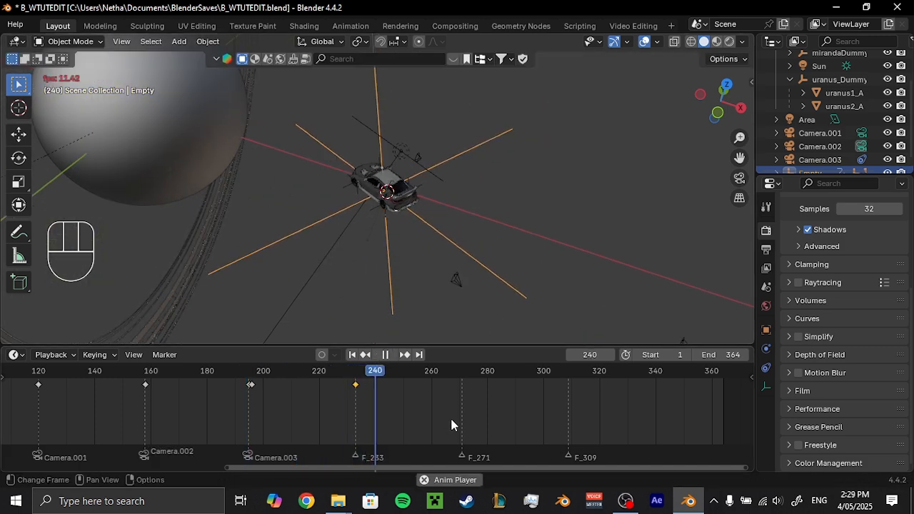
{"action": "key", "text": "space"}
Change the interpolation type of all the Empty's keyframes.
{"action": "key", "text": "a"}
{"action": "key", "text": "t"}
{"action": "left_click", "coordinate": [384, 404]}
{"action": "left_click", "coordinate": [385, 407]}
Snap the 3D cursor to the Empty, add a camera there at frame 261, and make it the active camera.
{"action": "left_click_drag", "start_coordinate": [364, 371], "coordinate": [460, 398]}
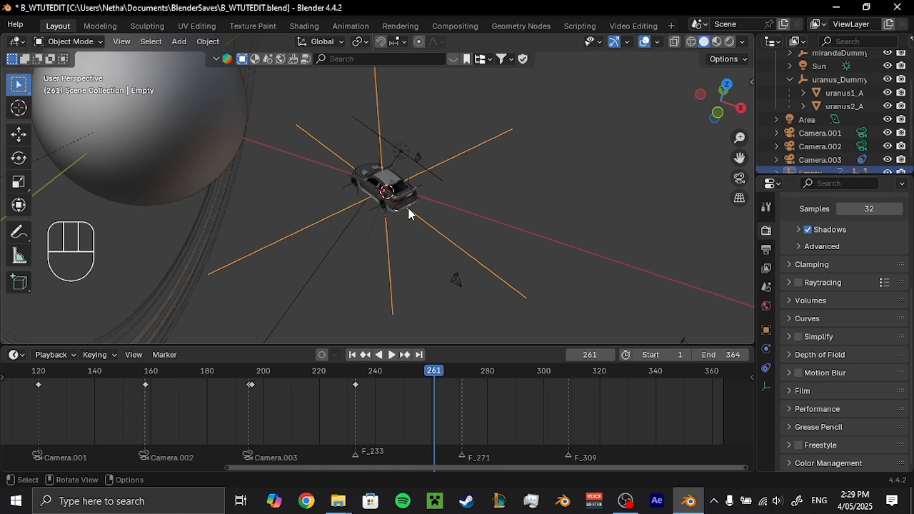
{"action": "scroll", "coordinate": [409, 211], "scroll_direction": "up", "scroll_amount": 3}
{"action": "middle_click_drag", "start_coordinate": [410, 212], "coordinate": [393, 239]}
{"action": "key", "text": "shift+s"}
{"action": "left_click", "coordinate": [423, 274]}
{"action": "key", "text": "shift+a"}
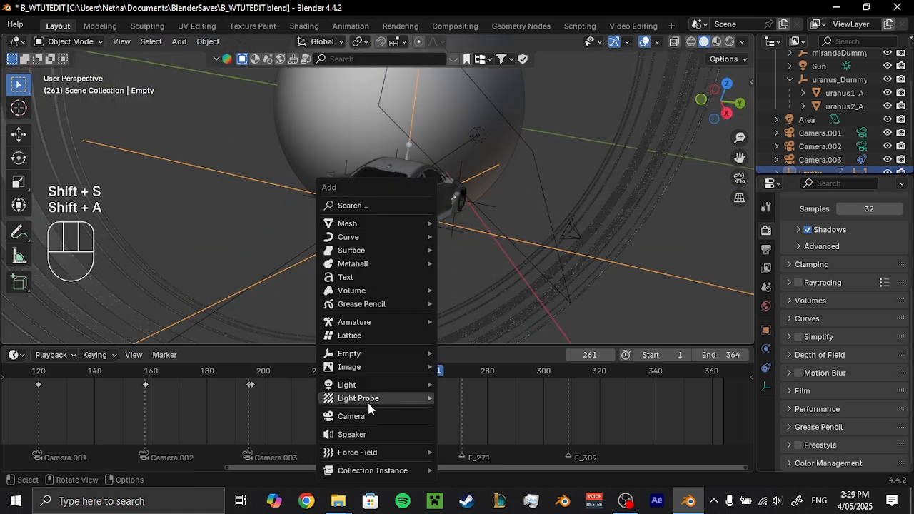
{"action": "left_click", "coordinate": [351, 416]}
{"action": "right_click", "coordinate": [400, 216]}
{"action": "left_click", "coordinate": [400, 217]}
Fly the new camera out behind the car to frame its rear corner and flank, including the edge of the taillight.
{"action": "key", "text": "shift+grave"}
{"action": "key", "text": "s"}
{"action": "key", "text": "s"}
{"action": "key", "text": "s"}
{"action": "key", "text": "s"}
{"action": "key", "text": "s"}
{"action": "key", "text": "s"}
{"action": "key", "text": "s"}
{"action": "key", "text": "d"}
{"action": "key", "text": "d"}
{"action": "key", "text": "s"}
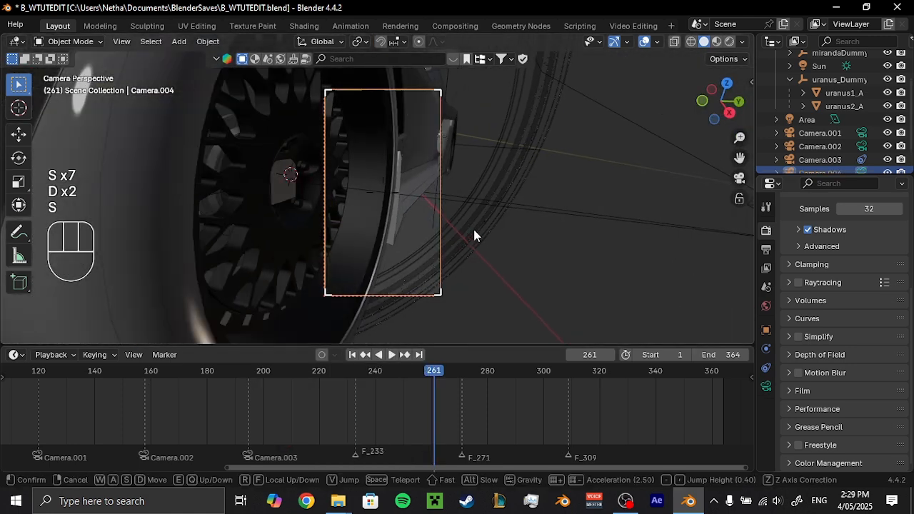
{"action": "key", "text": "s"}
{"action": "key", "text": "s"}
{"action": "key", "text": "s"}
{"action": "key", "text": "a"}
{"action": "key", "text": "s"}
{"action": "key", "text": "a"}
{"action": "key", "text": "e"}
{"action": "key", "text": "e"}
{"action": "key", "text": "s"}
{"action": "key", "text": "a"}
{"action": "key", "text": "q"}
{"action": "key", "text": "q"}
{"action": "key", "text": "w"}
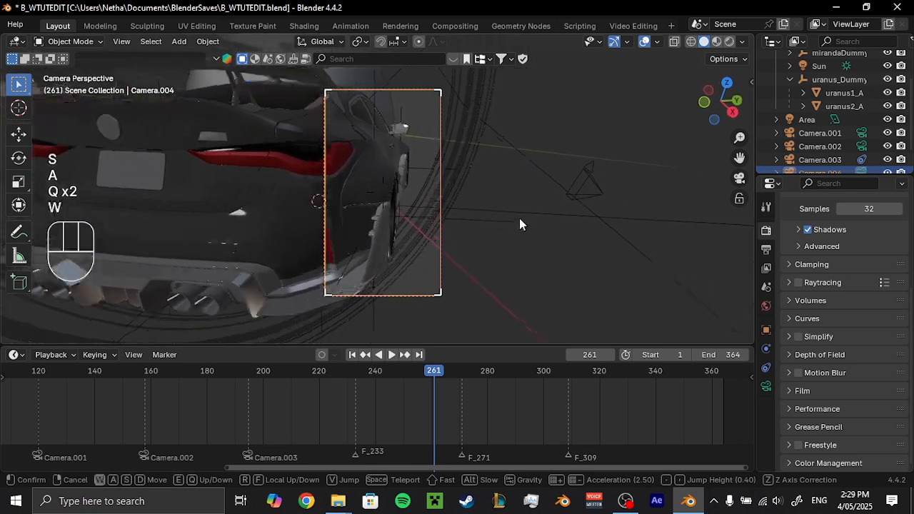
{"action": "key", "text": "a"}
{"action": "key", "text": "d"}
{"action": "key", "text": "d"}
{"action": "key", "text": "d"}
{"action": "key", "text": "w"}
{"action": "key", "text": "e"}
{"action": "key", "text": "a"}
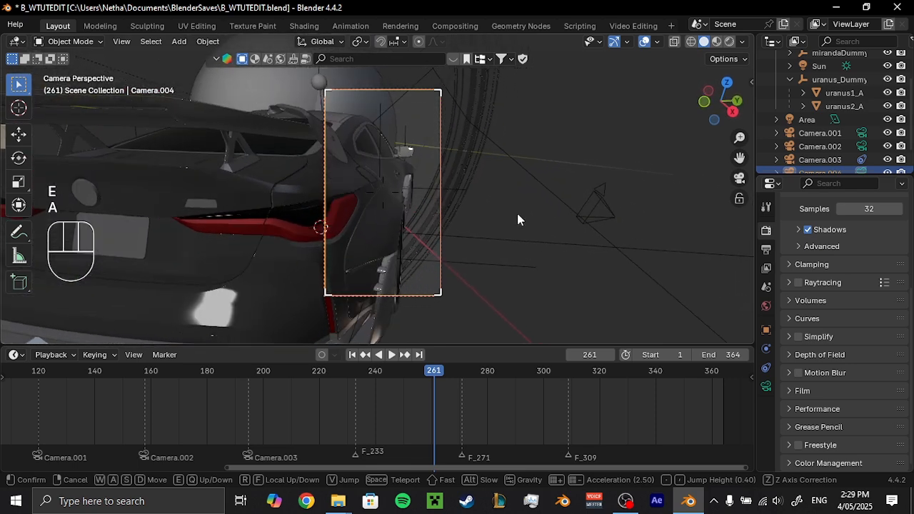
{"action": "key", "text": "s"}
{"action": "key", "text": "w"}
{"action": "key", "text": "q"}
{"action": "key", "text": "q"}
{"action": "key", "text": "d"}
{"action": "key", "text": "d"}
{"action": "key", "text": "d"}
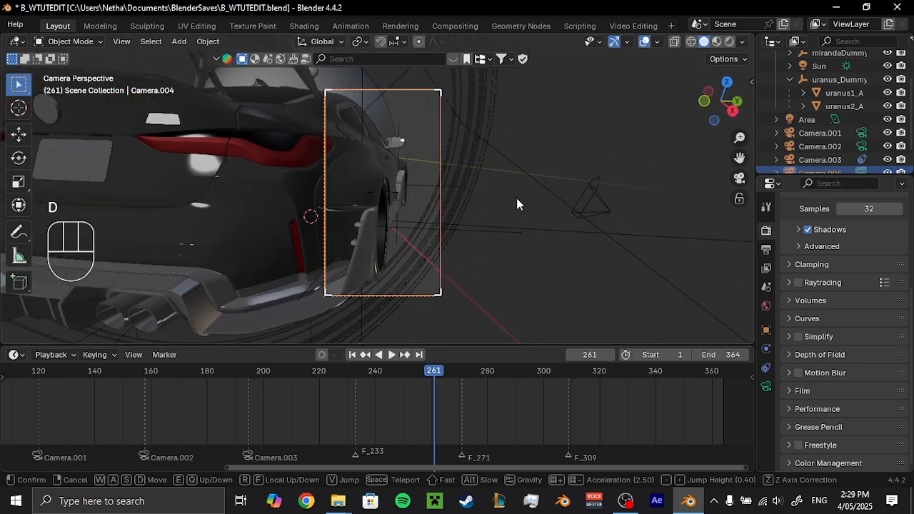
{"action": "left_click", "coordinate": [521, 190]}
Set the new camera's focal length to 40 mm and save the file.
{"action": "scroll", "coordinate": [521, 190], "scroll_direction": "up", "scroll_amount": 2}
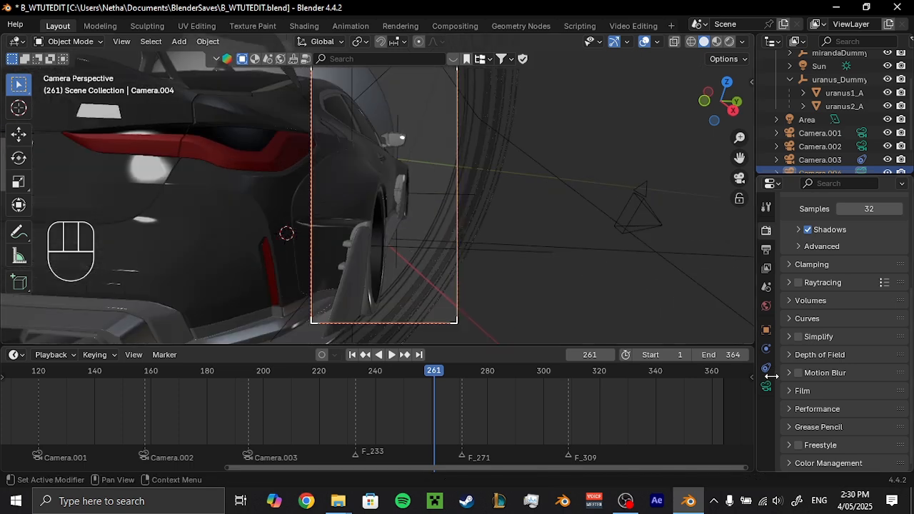
{"action": "left_click", "coordinate": [767, 386]}
{"action": "left_click", "coordinate": [850, 277]}
{"action": "type", "text": "40"}
{"action": "key", "text": "Return"}
{"action": "scroll", "coordinate": [400, 206], "scroll_direction": "down", "scroll_amount": 1}
{"action": "key", "text": "ctrl+s"}
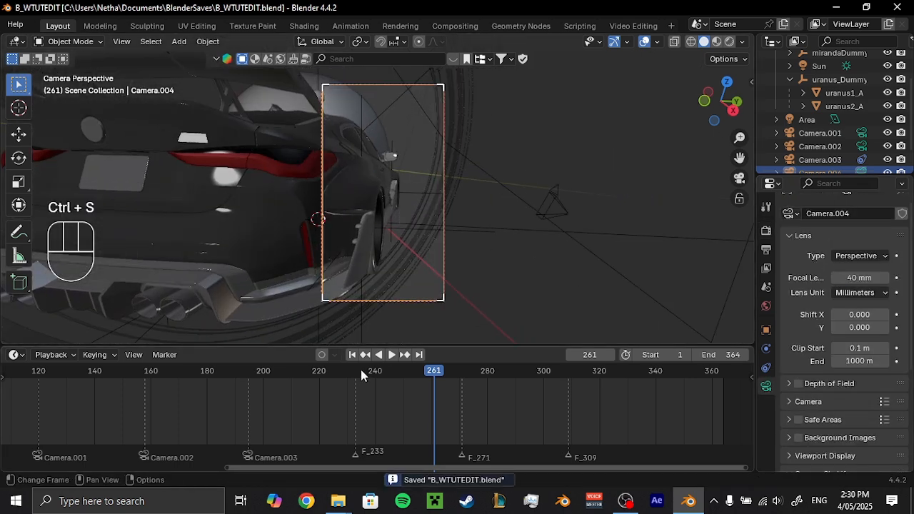
Bind Camera.004 to the marker at frame 233 and return to its view.
{"action": "left_click_drag", "start_coordinate": [359, 372], "coordinate": [355, 375]}
{"action": "mouse_move", "coordinate": [375, 286]}
{"action": "middle_mouse_down"}
{"action": "mouse_move", "coordinate": [392, 301]}
{"action": "mouse_move", "coordinate": [358, 336]}
{"action": "middle_mouse_up"}
{"action": "key", "text": "ctrl+b"}
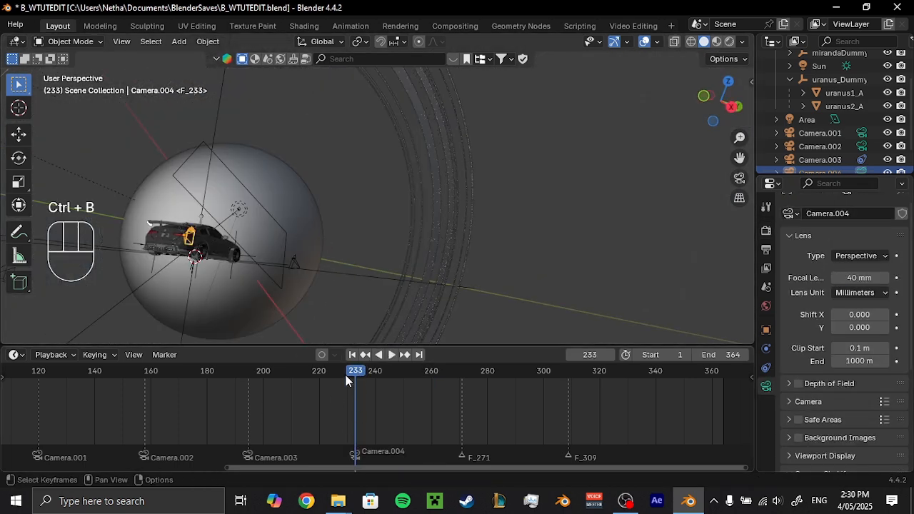
{"action": "key", "text": "KP_0"}
Add a Child Of constraint to Camera.004 with the Empty as its target.
{"action": "scroll", "coordinate": [816, 146], "scroll_direction": "down", "scroll_amount": 2}
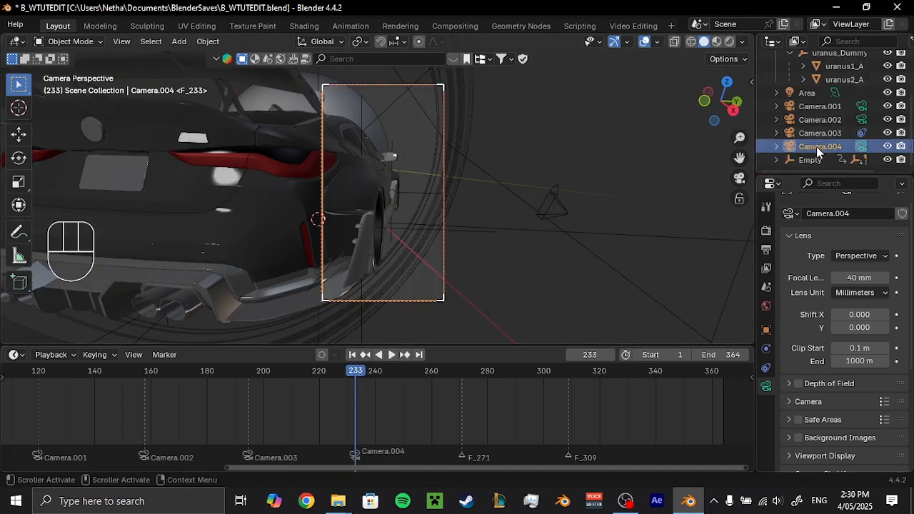
{"action": "left_click", "coordinate": [766, 368]}
{"action": "left_click", "coordinate": [847, 228]}
{"action": "left_click", "coordinate": [857, 293]}
{"action": "left_click", "coordinate": [883, 270]}
{"action": "left_click", "coordinate": [813, 160]}
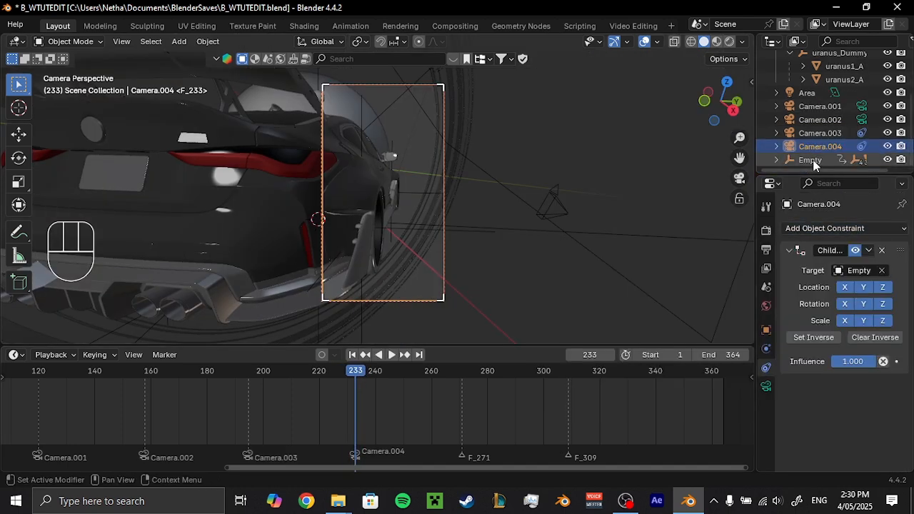
Rotate the Empty freely at frame 271, insert a keyframe, and play back from frame 233.
{"action": "left_click", "coordinate": [814, 162]}
{"action": "left_click", "coordinate": [463, 372]}
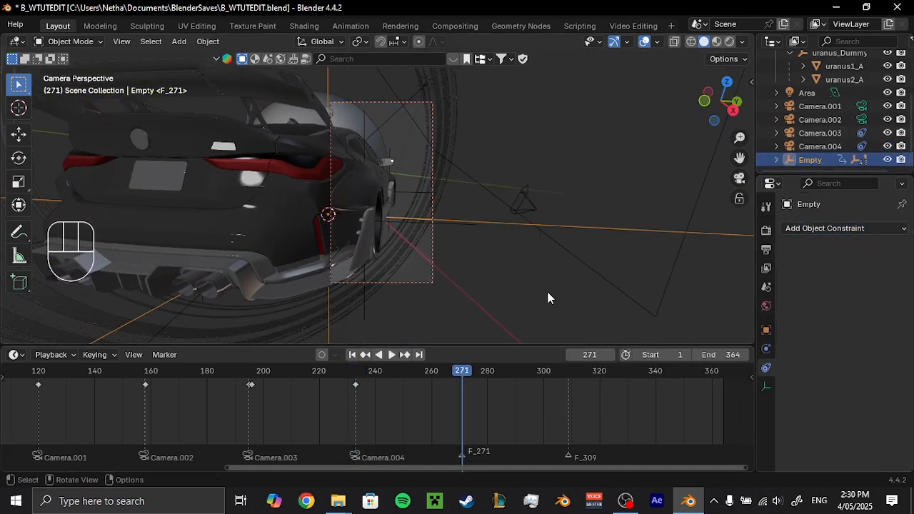
{"action": "key", "text": "r"}
{"action": "key", "text": "r"}
{"action": "left_click", "coordinate": [552, 288]}
{"action": "key", "text": "i"}
{"action": "left_click", "coordinate": [357, 372]}
{"action": "key", "text": "space"}
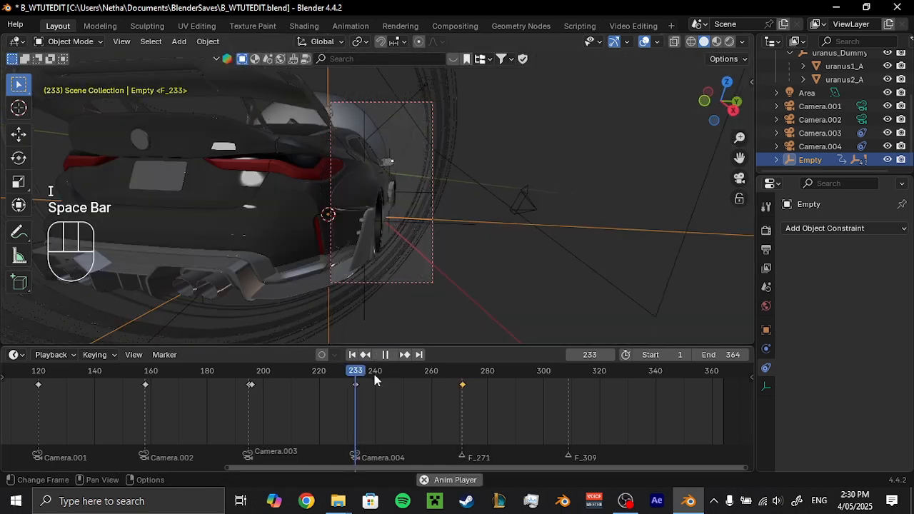
Move the Empty's last keyframe to frame 309, and replace it with a keyframe at frame 271.
{"action": "key", "text": "g"}
{"action": "left_click", "coordinate": [595, 413]}
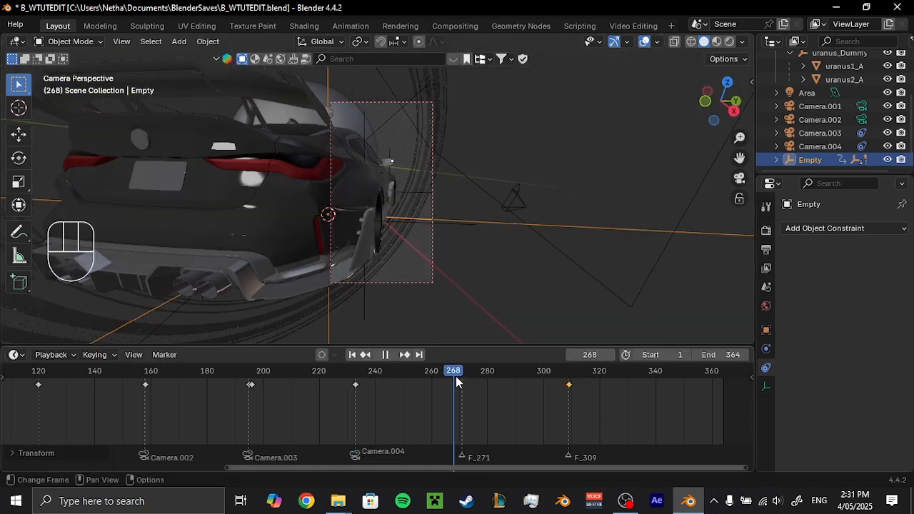
{"action": "left_click_drag", "start_coordinate": [455, 377], "coordinate": [463, 377]}
{"action": "key", "text": "Delete"}
Set the interpolation of all the Empty's keyframes to Linear and play back the animation.
{"action": "key", "text": "a"}
{"action": "key", "text": "t"}
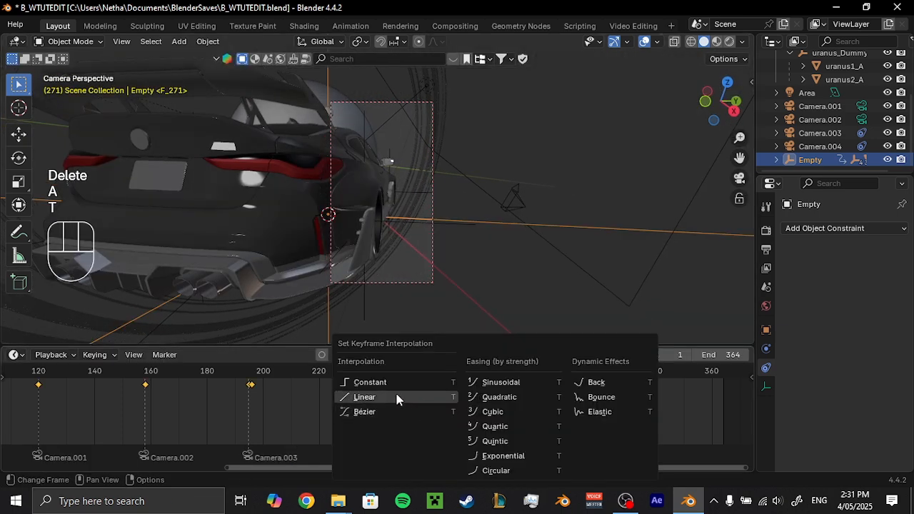
{"action": "left_click", "coordinate": [396, 398]}
{"action": "key", "text": "space"}
{"action": "key", "text": "space"}
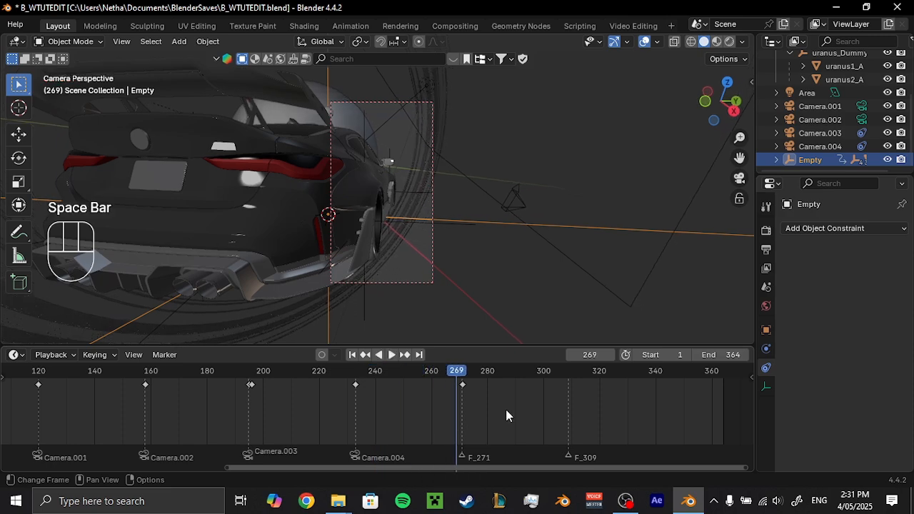
Add a new camera, Camera.005, at frame 271 and make it the active scene camera.
{"action": "left_click_drag", "start_coordinate": [476, 375], "coordinate": [463, 373]}
{"action": "middle_click_drag", "start_coordinate": [466, 250], "coordinate": [408, 250]}
{"action": "key", "text": "shift+a"}
{"action": "left_click", "coordinate": [327, 260]}
{"action": "right_click", "coordinate": [376, 267]}
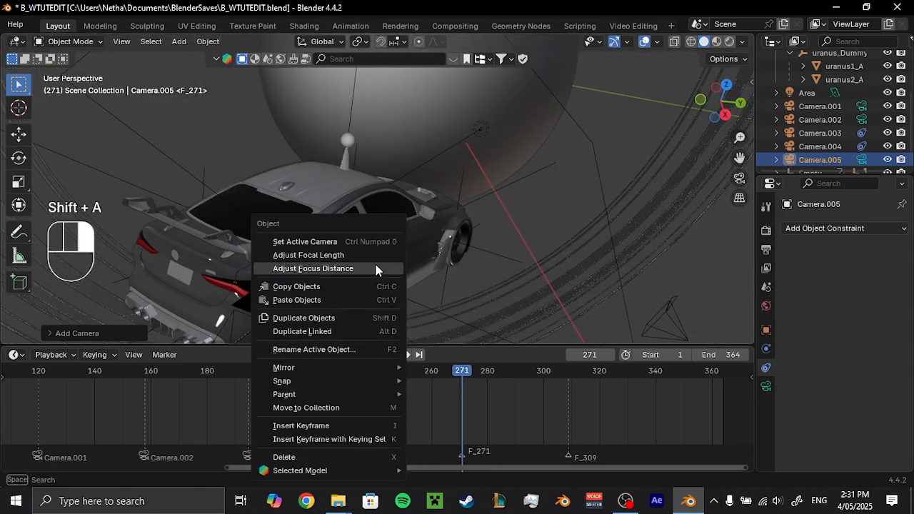
{"action": "left_click", "coordinate": [314, 239]}
Fly Camera.005 to a close, low view across the top of the car with the planet behind it.
{"action": "key", "text": "shift+grave"}
{"action": "key", "text": "e"}
{"action": "key", "text": "e"}
{"action": "key", "text": "e"}
{"action": "key", "text": "e"}
{"action": "key", "text": "e"}
{"action": "key", "text": "e"}
{"action": "key", "text": "e"}
{"action": "key", "text": "e"}
{"action": "key", "text": "e"}
{"action": "key", "text": "e"}
{"action": "key", "text": "e"}
{"action": "key", "text": "e"}
{"action": "key", "text": "a"}
{"action": "key", "text": "a"}
{"action": "key", "text": "q"}
{"action": "key", "text": "q"}
{"action": "key", "text": "d"}
{"action": "key", "text": "d"}
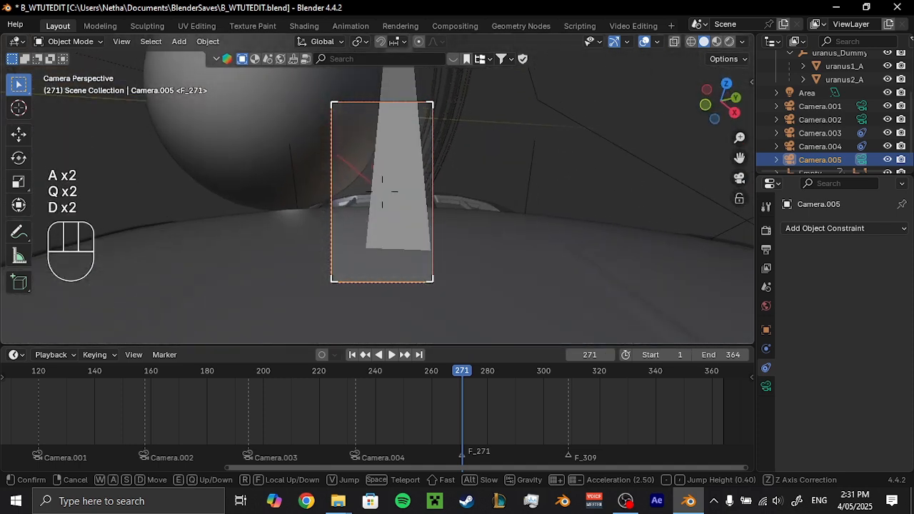
{"action": "key", "text": "w"}
{"action": "key", "text": "w"}
{"action": "key", "text": "d"}
{"action": "key", "text": "a"}
{"action": "left_click", "coordinate": [383, 191]}
Set Camera.005's focal length to 31 mm and refine its position by flying through the view.
{"action": "left_click", "coordinate": [766, 386]}
{"action": "left_click_drag", "start_coordinate": [860, 293], "coordinate": [829, 293]}
{"action": "key", "text": "shift+grave"}
{"action": "left_click", "coordinate": [443, 222]}
{"action": "scroll", "coordinate": [444, 221], "scroll_direction": "down", "scroll_amount": 1}
Rotate Camera.005 about 1.4° around its local Z axis, and shift it along its local X and Z axes to refine the framing.
{"action": "key", "text": "r"}
{"action": "key", "text": "z"}
{"action": "key", "text": "z"}
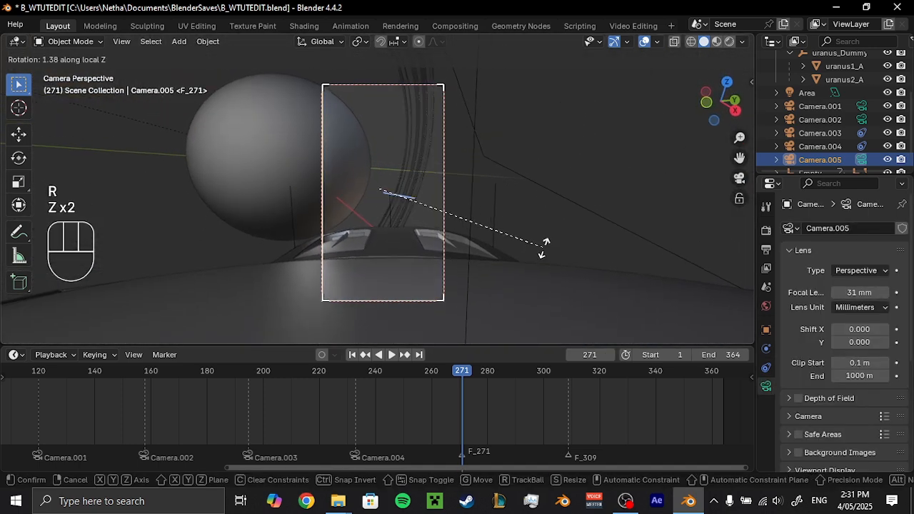
{"action": "left_click", "coordinate": [543, 248]}
{"action": "key", "text": "g"}
{"action": "key", "text": "x"}
{"action": "key", "text": "x"}
{"action": "left_click", "coordinate": [508, 245]}
{"action": "key", "text": "g"}
{"action": "key", "text": "z"}
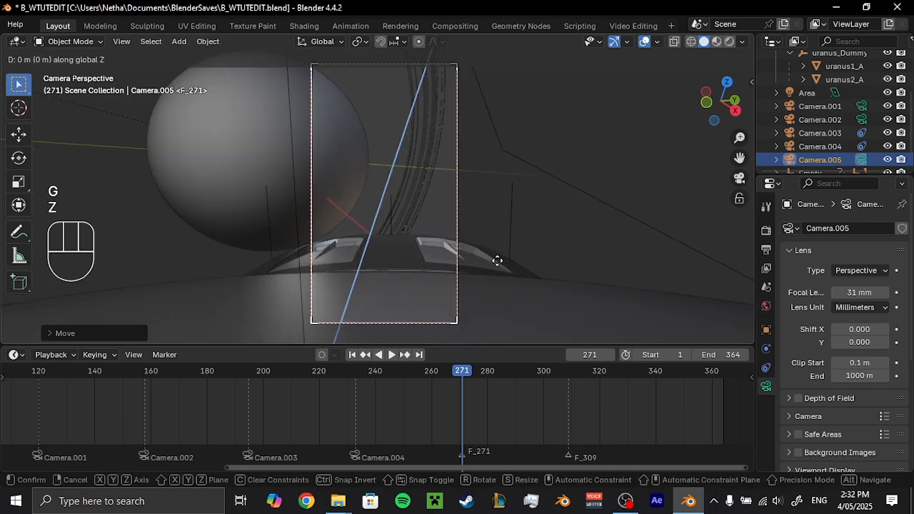
{"action": "key", "text": "z"}
{"action": "left_click", "coordinate": [483, 247]}
Save the file and add a Child Of constraint to Camera.005 with the Empty as its target.
{"action": "key", "text": "ctrl+s"}
{"action": "left_click", "coordinate": [766, 368]}
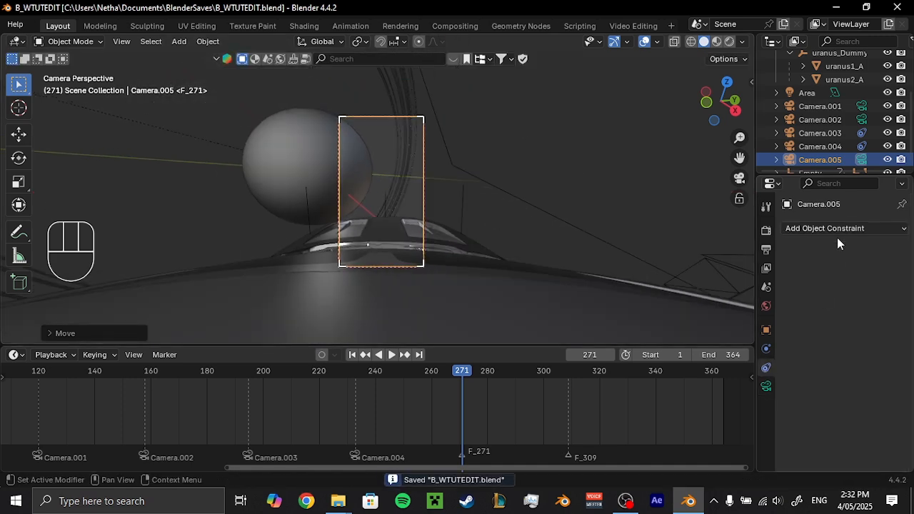
{"action": "left_click", "coordinate": [825, 227]}
{"action": "left_click", "coordinate": [851, 246]}
{"action": "left_click", "coordinate": [882, 270]}
{"action": "left_click", "coordinate": [810, 163]}
Preview the Empty's motion from frame 271, and bind Camera.005 to the F_271 marker.
{"action": "left_click", "coordinate": [811, 159]}
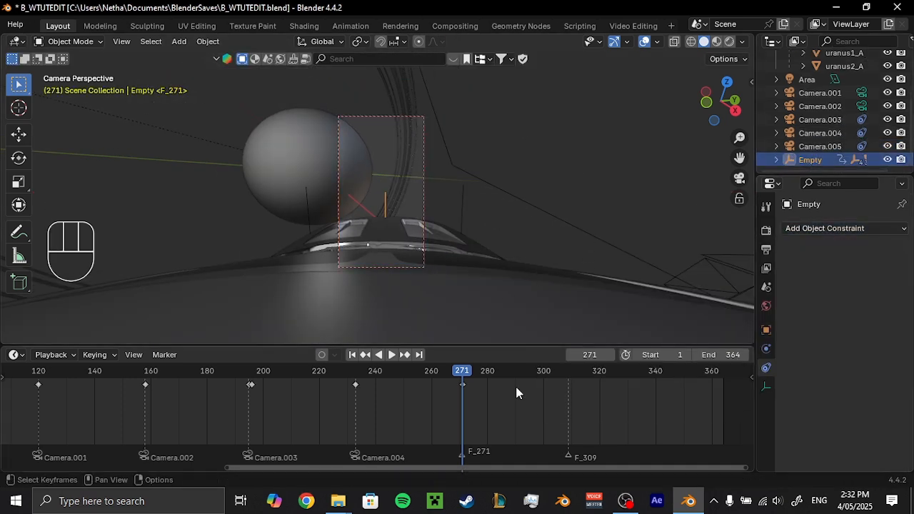
{"action": "key", "text": "space"}
{"action": "left_click_drag", "start_coordinate": [461, 371], "coordinate": [462, 372]}
{"action": "middle_click_drag", "start_coordinate": [457, 239], "coordinate": [431, 280]}
{"action": "scroll", "coordinate": [431, 279], "scroll_direction": "down", "scroll_amount": 4}
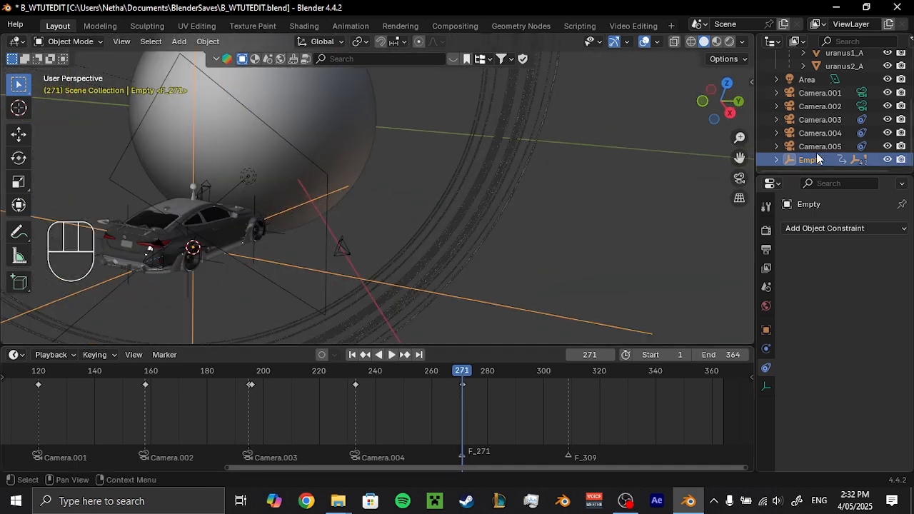
{"action": "left_click", "coordinate": [820, 148]}
{"action": "key", "text": "ctrl+b"}
{"action": "key", "text": "KP_0"}
Rotate the Empty freely at frame 309 and insert a keyframe.
{"action": "left_click", "coordinate": [568, 371]}
{"action": "left_click", "coordinate": [810, 160]}
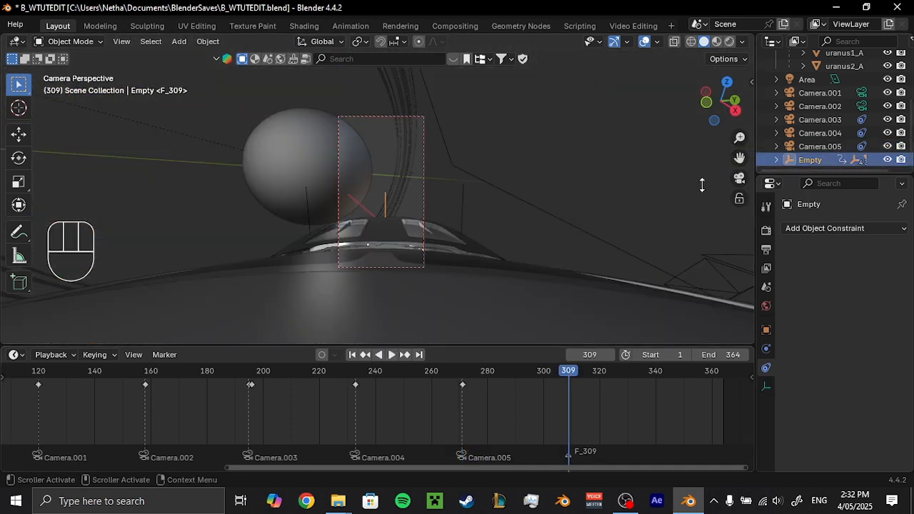
{"action": "key", "text": "r"}
{"action": "key", "text": "r"}
{"action": "left_click", "coordinate": [615, 211]}
{"action": "key", "text": "i"}
Set all of the Empty's keyframes to Linear interpolation and play the animation past frame 309.
{"action": "key", "text": "a"}
{"action": "key", "text": "t"}
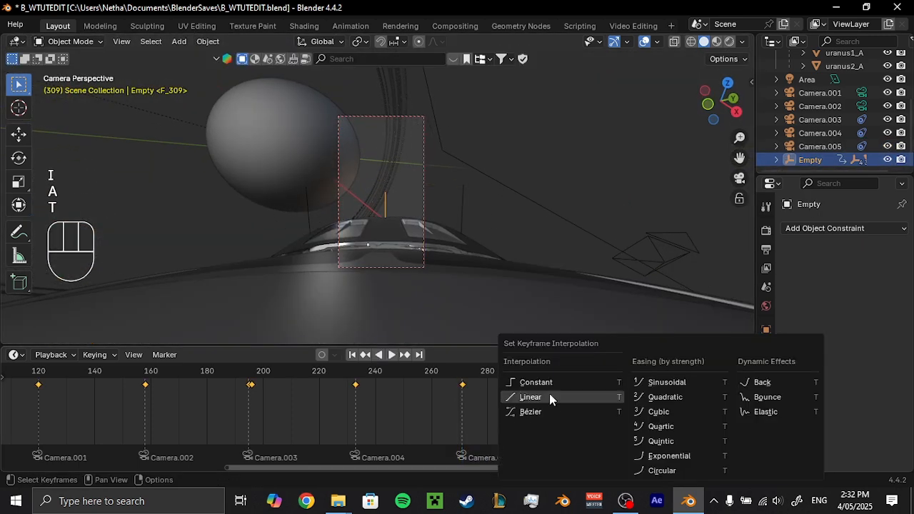
{"action": "left_click", "coordinate": [549, 393]}
{"action": "key", "text": "space"}
{"action": "key", "text": "space"}
{"action": "scroll", "coordinate": [618, 425], "scroll_direction": "down", "scroll_amount": 2}
{"action": "left_click_drag", "start_coordinate": [88, 372], "coordinate": [564, 433]}
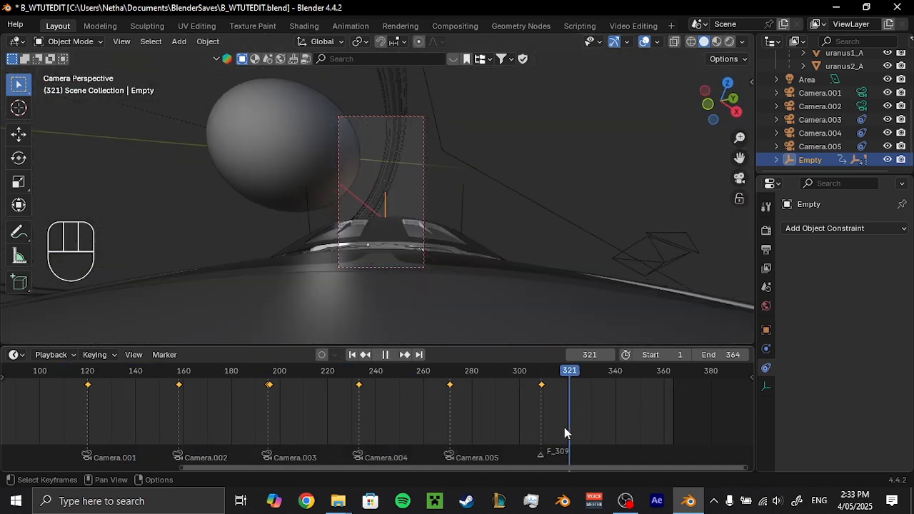
Add a new camera, Camera.006, at frame 309 and make it the active scene camera.
{"action": "middle_click_drag", "start_coordinate": [485, 264], "coordinate": [393, 232]}
{"action": "middle_click_drag", "start_coordinate": [393, 232], "coordinate": [435, 257], "text": "shift"}
{"action": "key", "text": "shift+a"}
{"action": "left_click", "coordinate": [378, 208]}
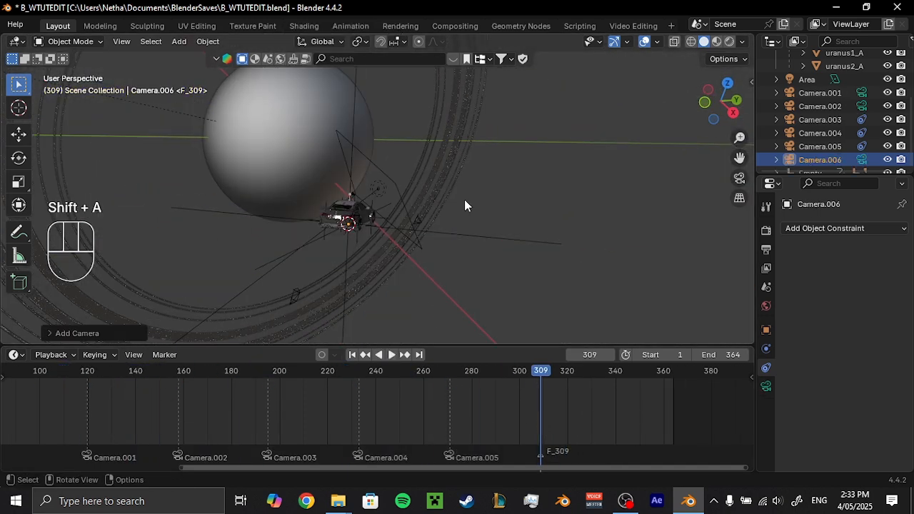
{"action": "right_click", "coordinate": [464, 199]}
{"action": "left_click", "coordinate": [464, 199]}
Fly Camera.006 to a distant rear view that frames the small car against the planet and its rings.
{"action": "key", "text": "shift+grave"}
{"action": "key", "text": "q"}
{"action": "key", "text": "q"}
{"action": "key", "text": "q"}
{"action": "key", "text": "s"}
{"action": "key", "text": "d"}
{"action": "key", "text": "d"}
{"action": "key", "text": "d"}
{"action": "key", "text": "d"}
{"action": "key", "text": "d"}
{"action": "key", "text": "d"}
{"action": "key", "text": "shift+s"}
{"action": "key", "text": "shift+s"}
{"action": "key", "text": "shift+s"}
{"action": "key", "text": "shift+s"}
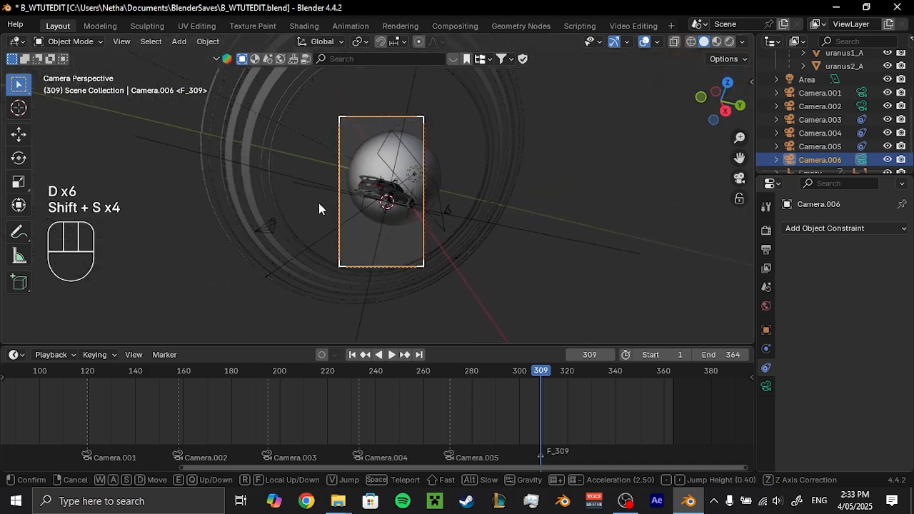
{"action": "key", "text": "w"}
{"action": "key", "text": "d"}
{"action": "key", "text": "d"}
{"action": "key", "text": "d"}
{"action": "key", "text": "d"}
{"action": "key", "text": "d"}
{"action": "key", "text": "d"}
{"action": "key", "text": "d"}
{"action": "key", "text": "d"}
{"action": "key", "text": "d"}
{"action": "key", "text": "s"}
{"action": "key", "text": "s"}
{"action": "key", "text": "s"}
{"action": "key", "text": "s"}
{"action": "key", "text": "shift+d"}
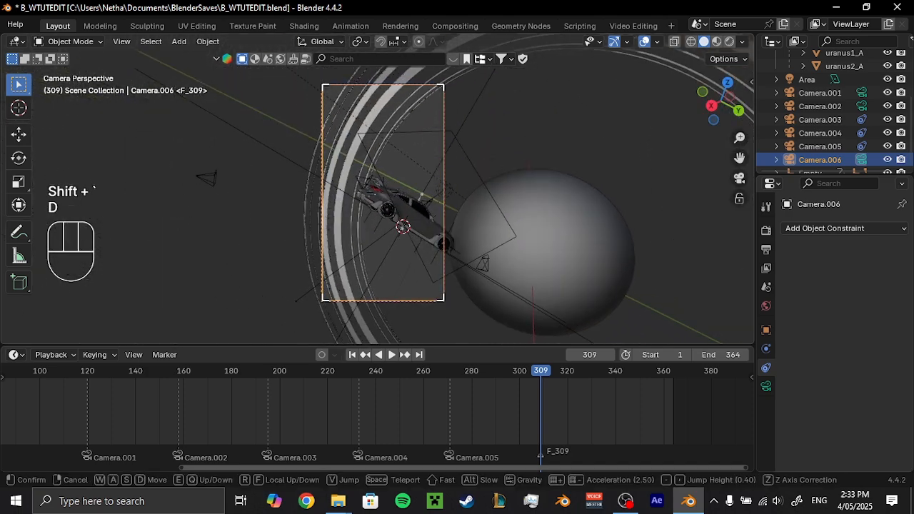
{"action": "key", "text": "shift+s"}
{"action": "key", "text": "shift+a"}
{"action": "key", "text": "w"}
{"action": "key", "text": "w"}
{"action": "key", "text": "shift+a"}
{"action": "key", "text": "shift+a"}
{"action": "key", "text": "shift+a"}
{"action": "key", "text": "shift+d"}
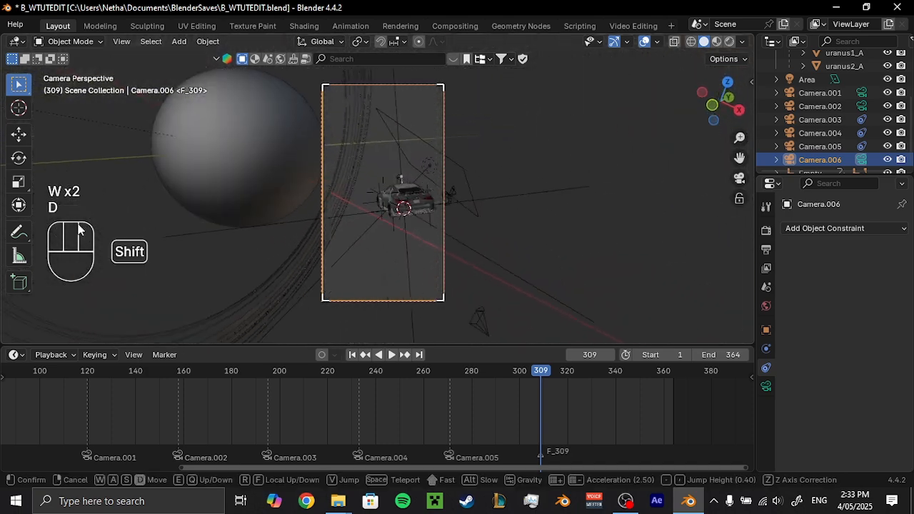
{"action": "key", "text": "e"}
{"action": "key", "text": "e"}
{"action": "key", "text": "e"}
{"action": "key", "text": "e"}
{"action": "key", "text": "e"}
{"action": "key", "text": "e"}
{"action": "key", "text": "e"}
{"action": "key", "text": "e"}
{"action": "key", "text": "e"}
{"action": "key", "text": "e"}
{"action": "key", "text": "e"}
{"action": "left_click", "coordinate": [396, 214]}
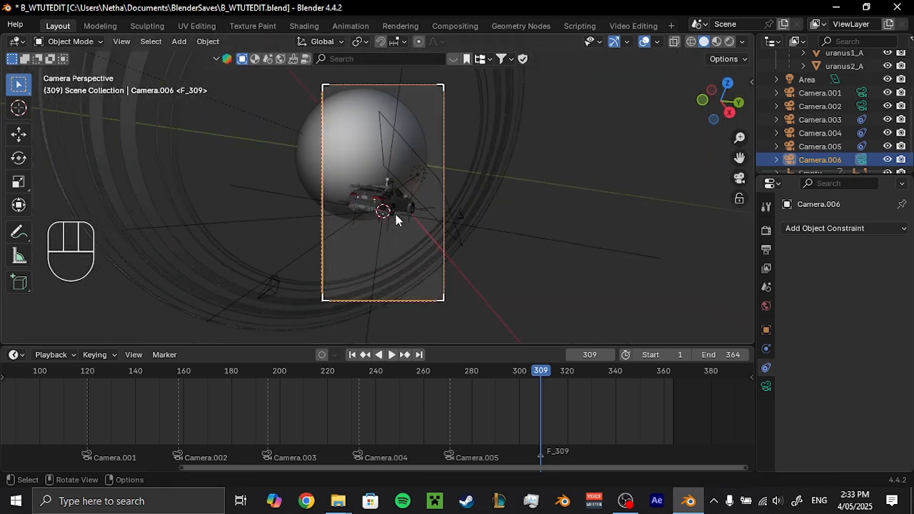
Save the file, bind Camera.006 to the F_309 marker, and briefly preview the playback.
{"action": "key", "text": "ctrl+s"}
{"action": "key", "text": "ctrl+b"}
{"action": "key", "text": "space"}
{"action": "key", "text": "Escape"}
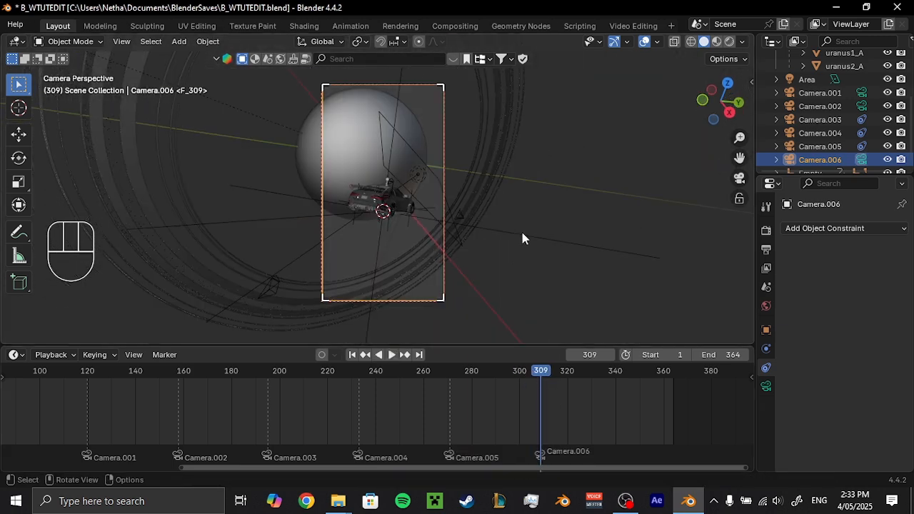
Move the Empty freely at frame 350, insert a keyframe, and play back from frame 309.
{"action": "left_click", "coordinate": [523, 233]}
{"action": "key", "text": "space"}
{"action": "key", "text": "g"}
{"action": "left_click", "coordinate": [520, 252]}
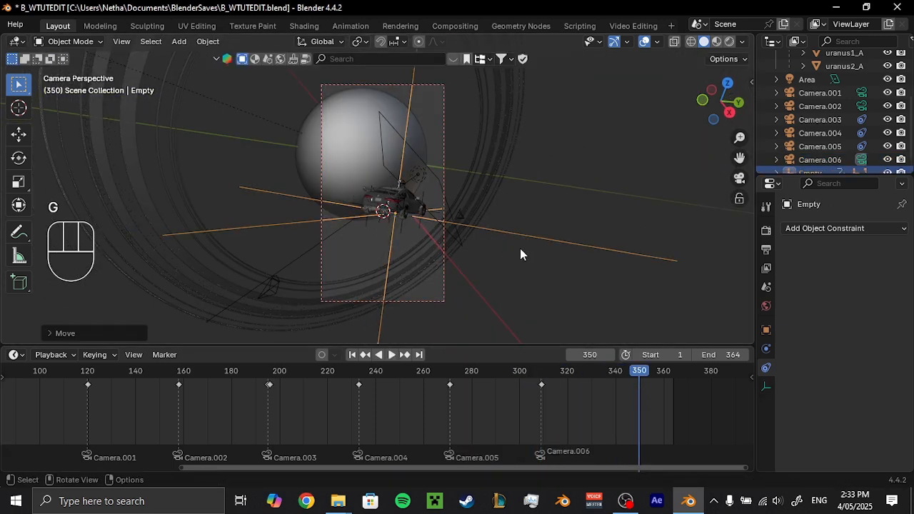
{"action": "key", "text": "i"}
{"action": "left_click", "coordinate": [540, 374]}
{"action": "key", "text": "space"}
Rotate the Empty freely at frame 350, insert a keyframe, and play back the result.
{"action": "key", "text": "space"}
{"action": "left_click", "coordinate": [641, 374]}
{"action": "scroll", "coordinate": [651, 400], "scroll_direction": "up", "scroll_amount": 5}
{"action": "middle_click_drag", "start_coordinate": [650, 401], "coordinate": [279, 402]}
{"action": "scroll", "coordinate": [286, 400], "scroll_direction": "up", "scroll_amount": 8}
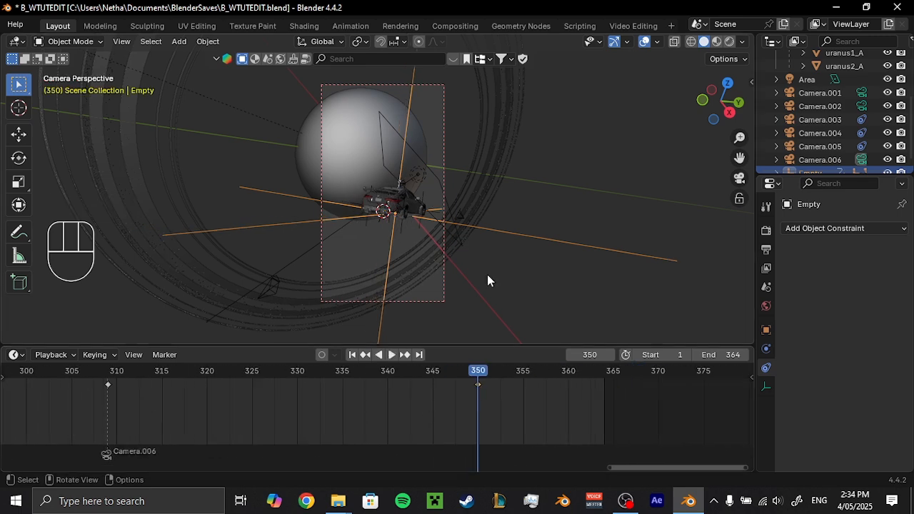
{"action": "key", "text": "r"}
{"action": "key", "text": "r"}
{"action": "left_click", "coordinate": [530, 221]}
{"action": "key", "text": "i"}
{"action": "key", "text": "space"}
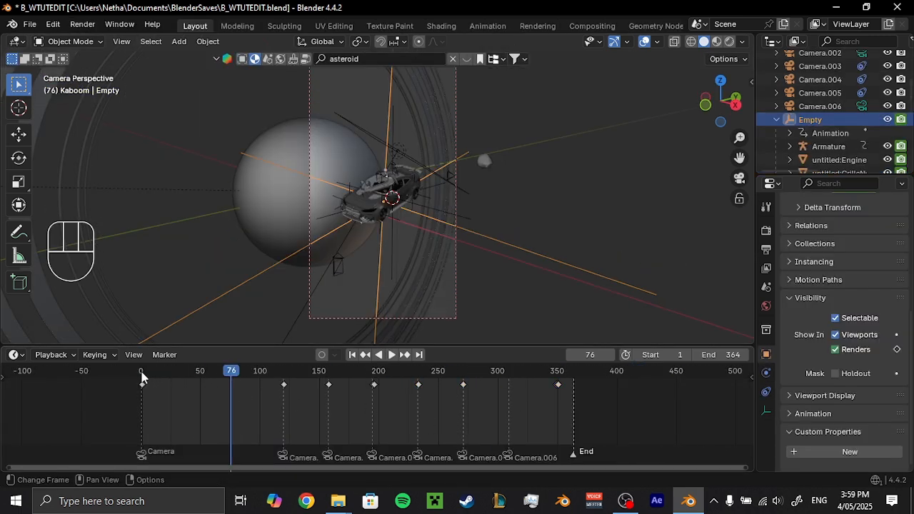
Return to frame 1 and select the r1 empty that controls the car's front wheel.
{"action": "key", "text": "space"}
{"action": "left_click", "coordinate": [142, 379]}
{"action": "key", "text": "space"}
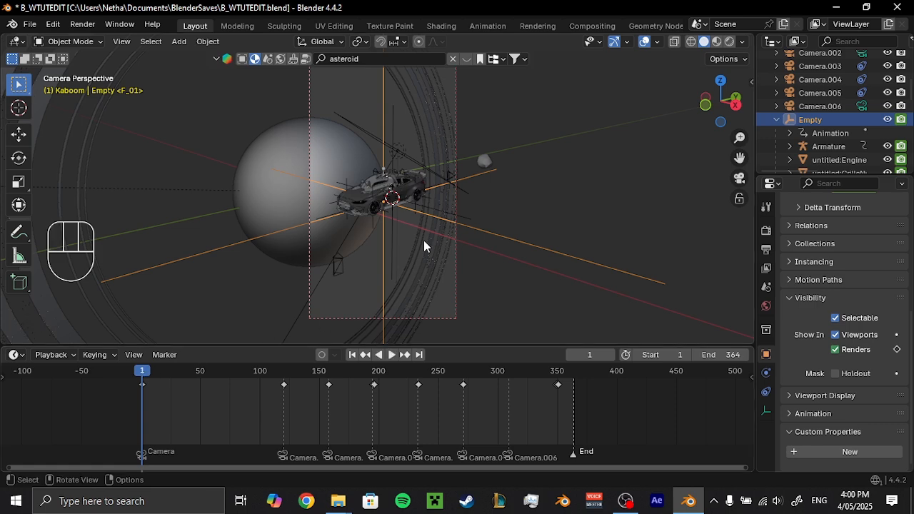
{"action": "scroll", "coordinate": [424, 240], "scroll_direction": "up", "scroll_amount": 5}
{"action": "middle_click_drag", "start_coordinate": [424, 240], "coordinate": [468, 209], "text": "shift"}
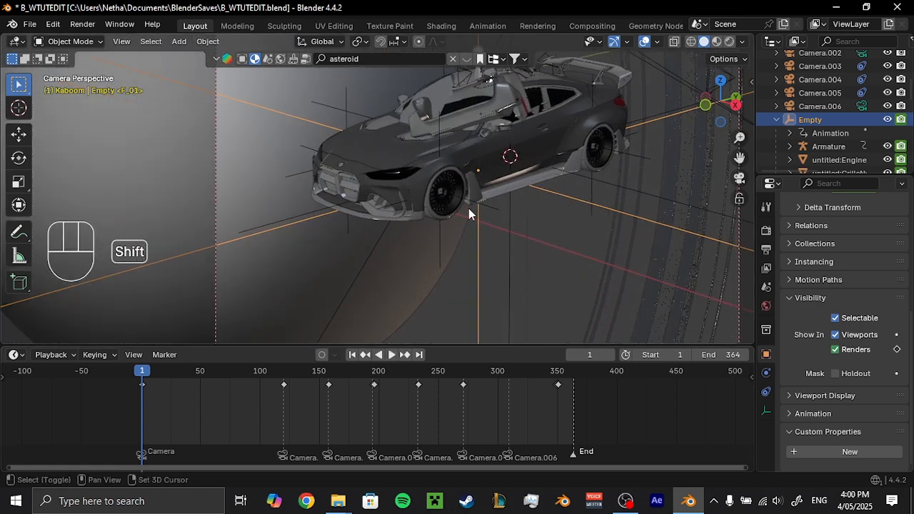
{"action": "scroll", "coordinate": [471, 236], "scroll_direction": "up", "scroll_amount": 2}
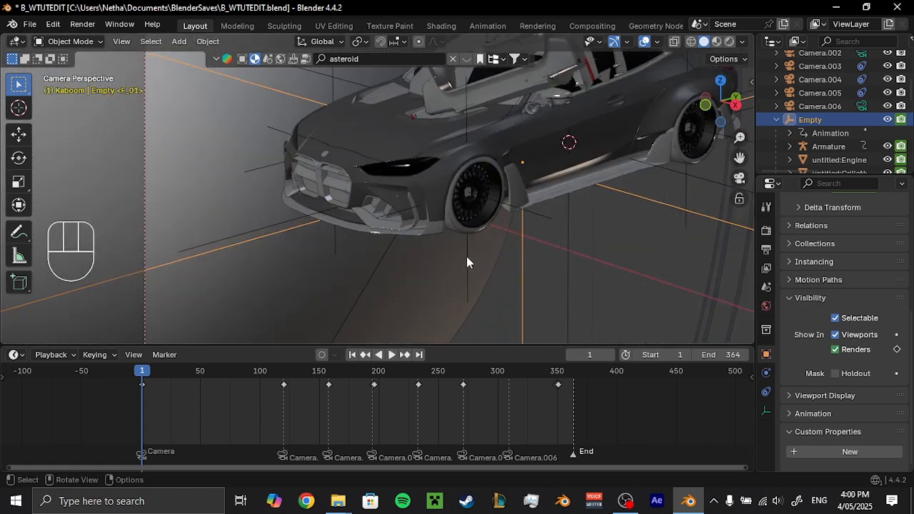
{"action": "left_click", "coordinate": [467, 258]}
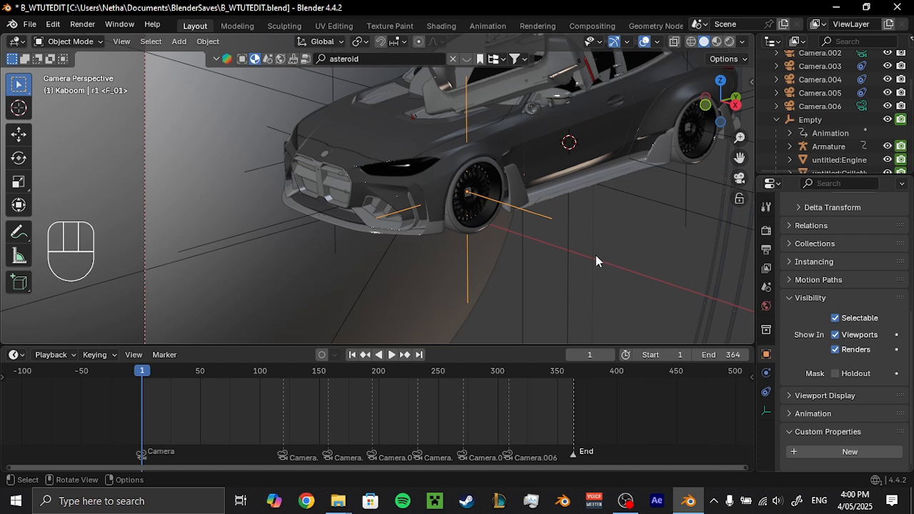
{"action": "key", "text": "r"}
{"action": "key", "text": "x"}
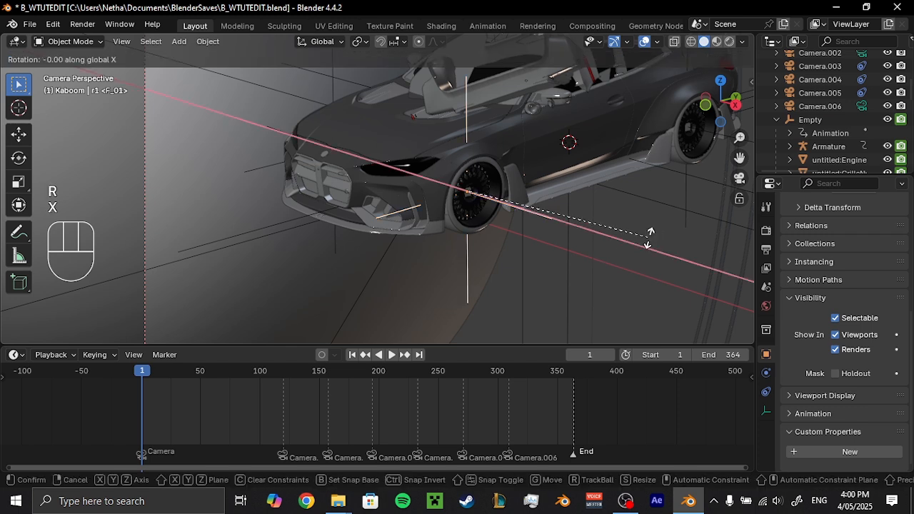
{"action": "right_click", "coordinate": [402, 150]}
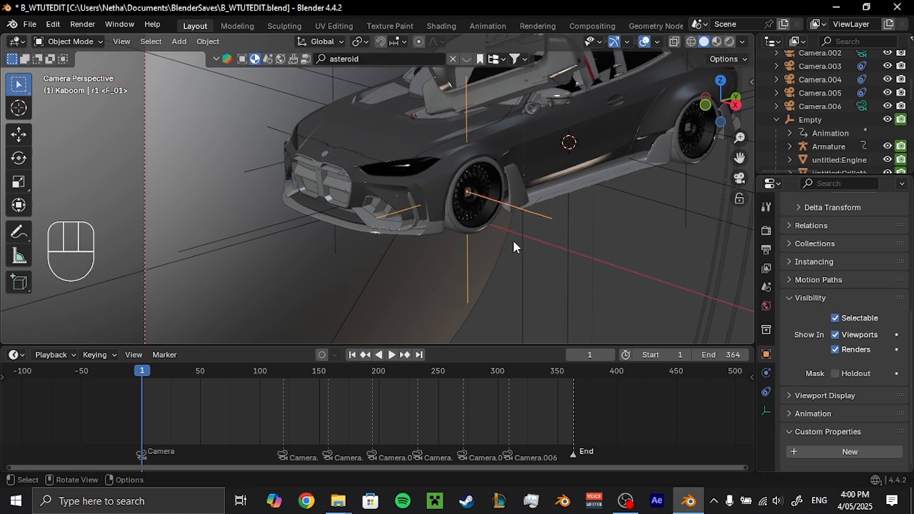
Keyframe the front wheel's r1 empty at frame 1 and move the playhead to frame 350.
{"action": "left_click", "coordinate": [574, 373]}
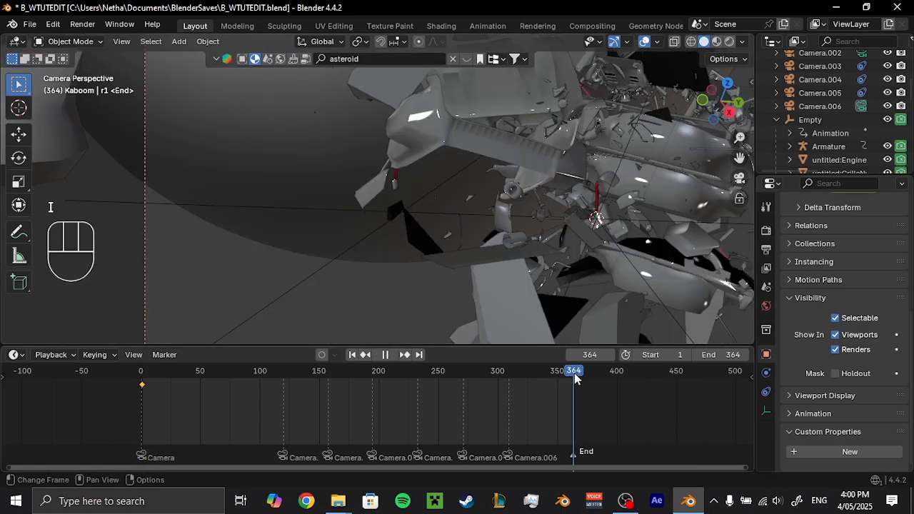
{"action": "left_click_drag", "start_coordinate": [575, 378], "coordinate": [539, 372]}
{"action": "middle_click_drag", "start_coordinate": [509, 240], "coordinate": [275, 205], "text": "shift"}
{"action": "scroll", "coordinate": [428, 229], "scroll_direction": "up", "scroll_amount": 2}
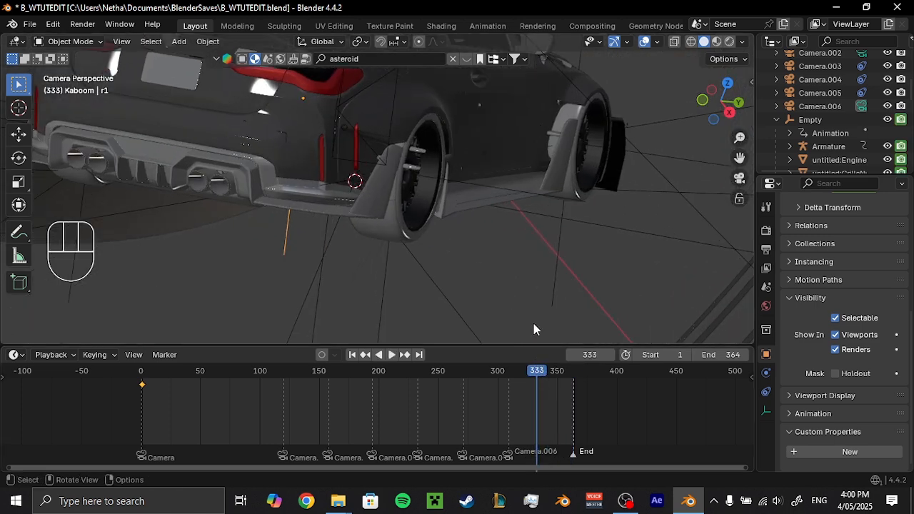
{"action": "key", "text": "space"}
{"action": "left_click", "coordinate": [557, 377]}
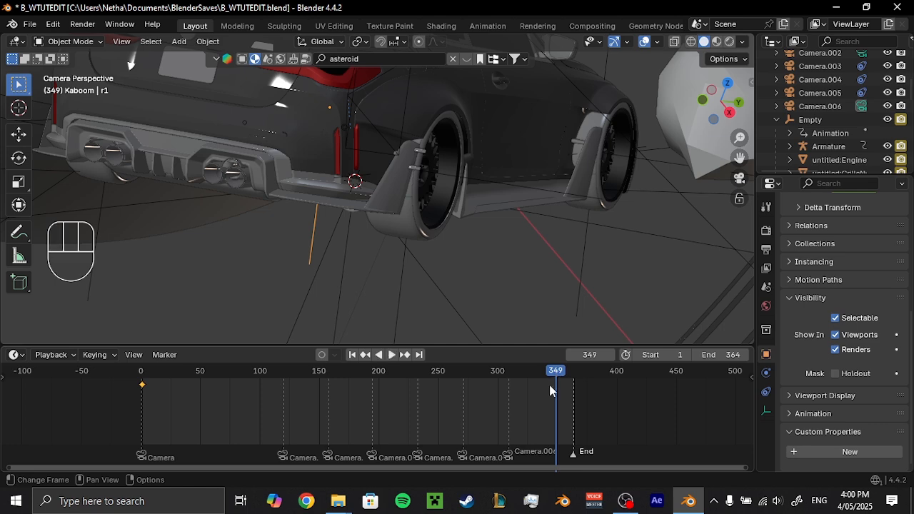
{"action": "scroll", "coordinate": [547, 393], "scroll_direction": "down", "scroll_amount": 1, "text": "alt"}
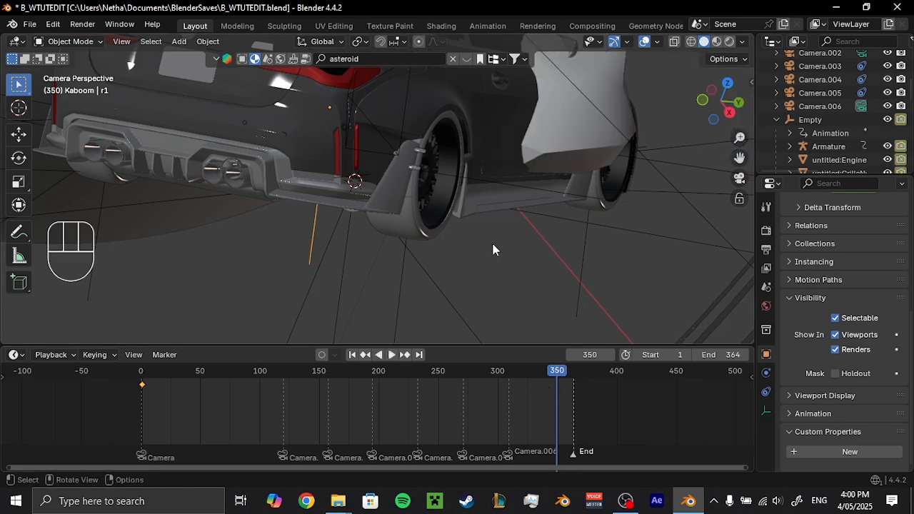
{"action": "scroll", "coordinate": [494, 244], "scroll_direction": "down", "scroll_amount": 2}
{"action": "middle_click_drag", "start_coordinate": [540, 223], "coordinate": [539, 245], "text": "shift"}
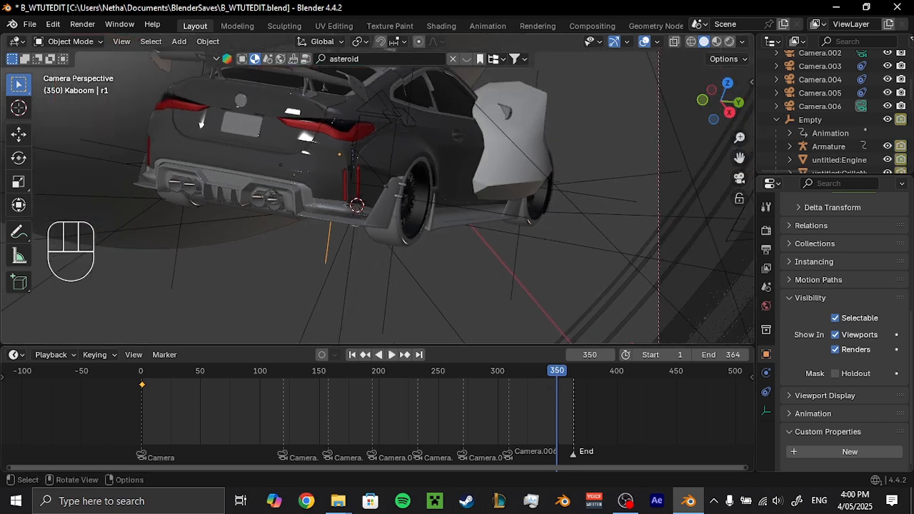
Rotate the r1 empty 360° around its local X axis at frame 350 and insert a keyframe.
{"action": "key", "text": "r"}
{"action": "key", "text": "x"}
{"action": "key", "text": "x"}
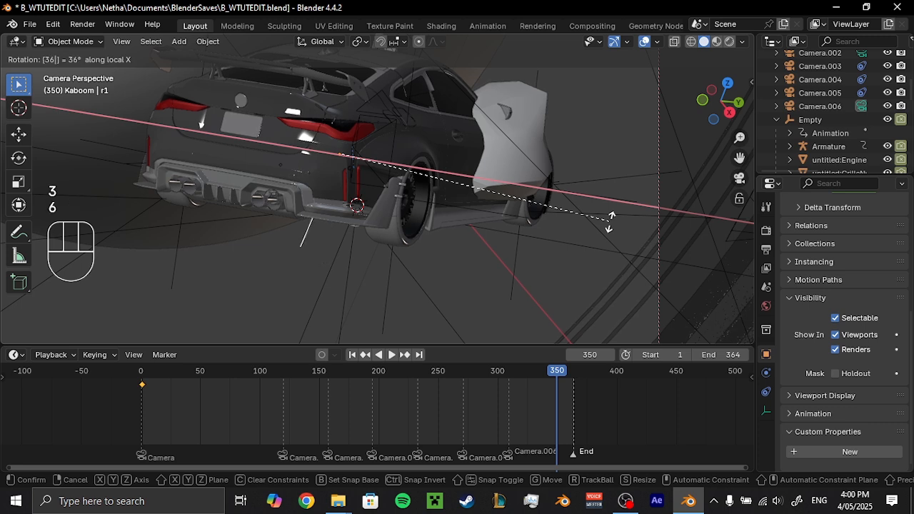
{"action": "key", "text": "Return"}
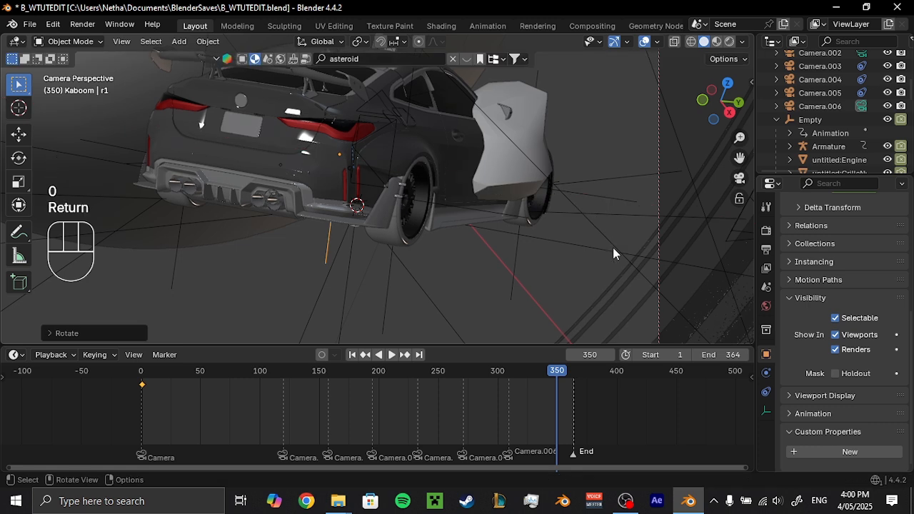
{"action": "key", "text": "i"}
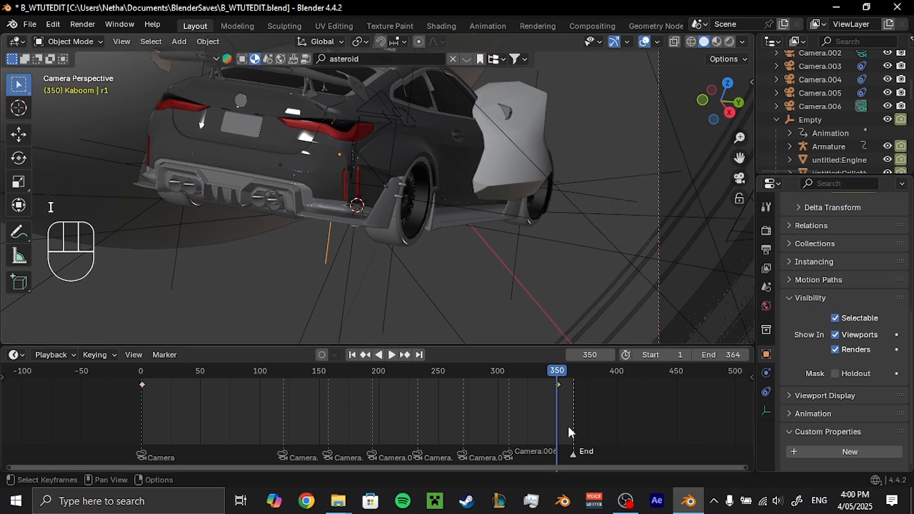
Set both r1 keyframes to Linear interpolation and play back from frame 1 to inspect the spinning front wheel.
{"action": "key", "text": "t"}
{"action": "left_click", "coordinate": [543, 404]}
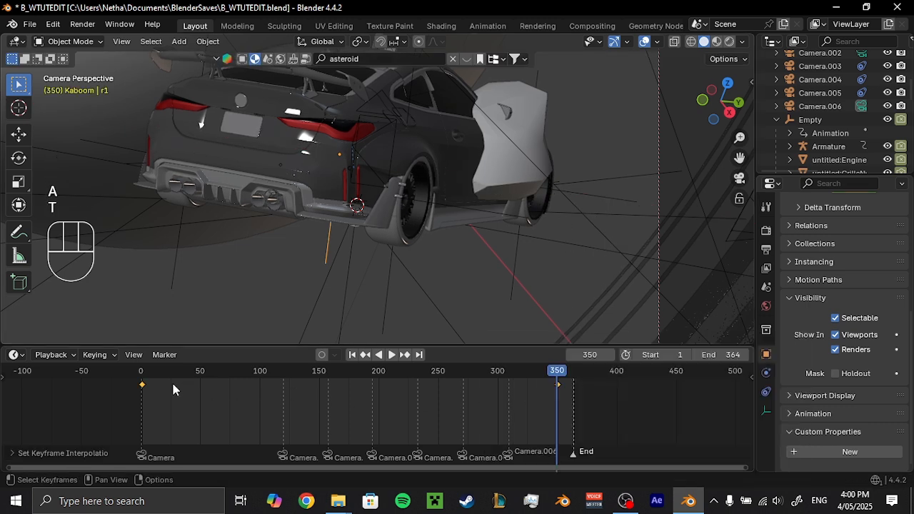
{"action": "left_click", "coordinate": [144, 376]}
{"action": "key", "text": "space"}
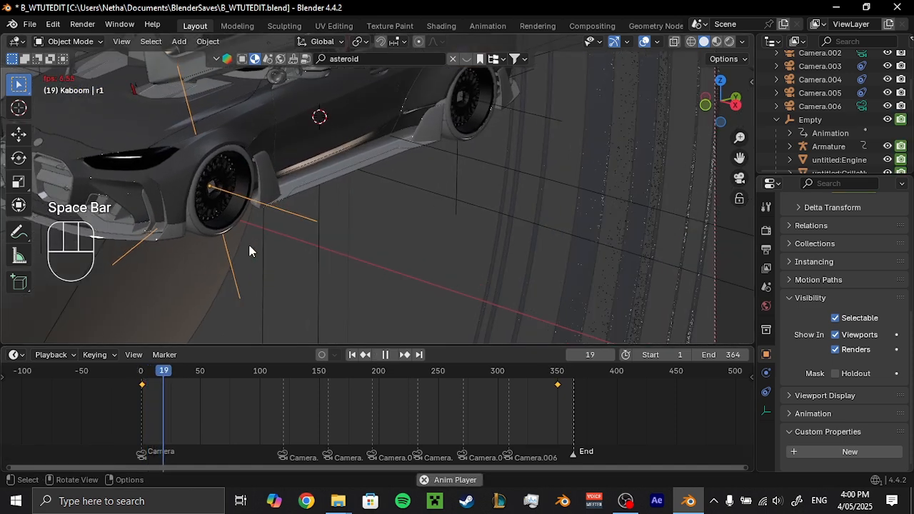
{"action": "middle_click_drag", "start_coordinate": [251, 245], "coordinate": [473, 210], "text": "shift"}
{"action": "scroll", "coordinate": [420, 209], "scroll_direction": "up", "scroll_amount": 3}
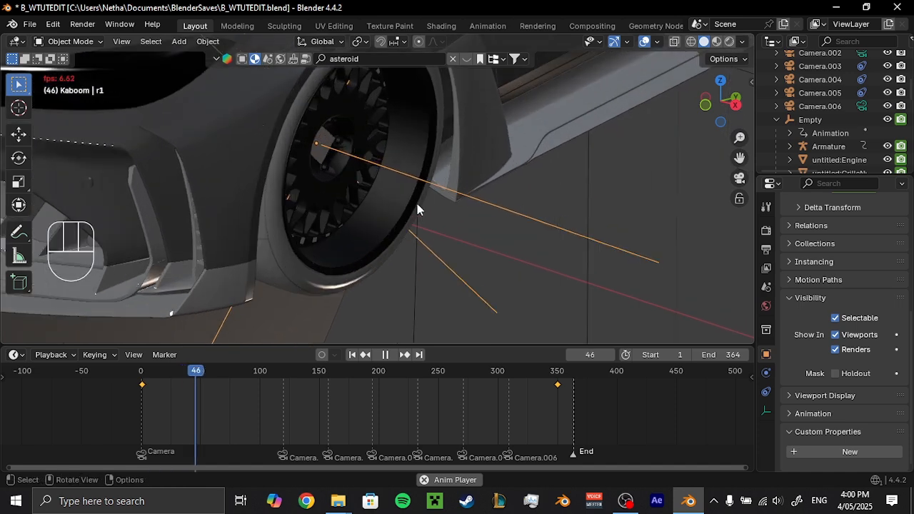
Play back and scrub through the animation's camera shots to inspect the car and its spinning front wheel.
{"action": "scroll", "coordinate": [463, 211], "scroll_direction": "down", "scroll_amount": 5}
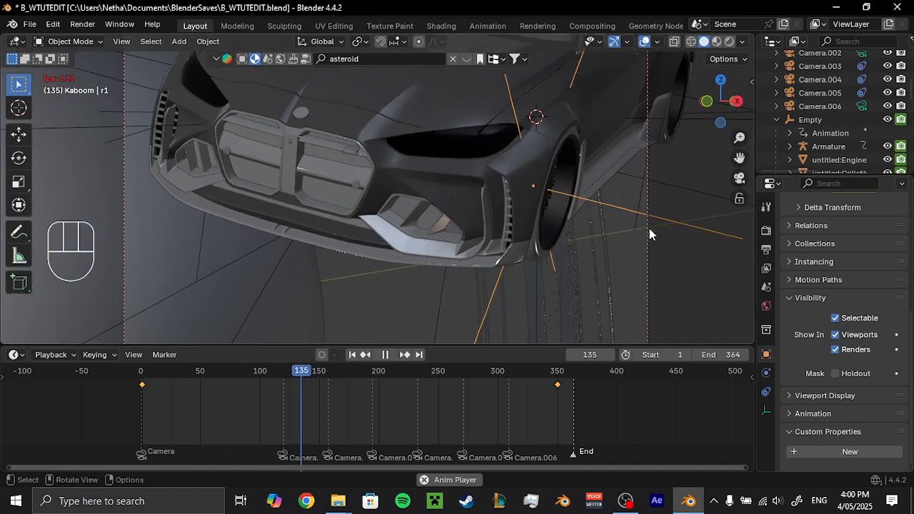
{"action": "middle_click_drag", "start_coordinate": [463, 210], "coordinate": [512, 230], "text": "shift"}
{"action": "scroll", "coordinate": [475, 228], "scroll_direction": "down", "scroll_amount": 3}
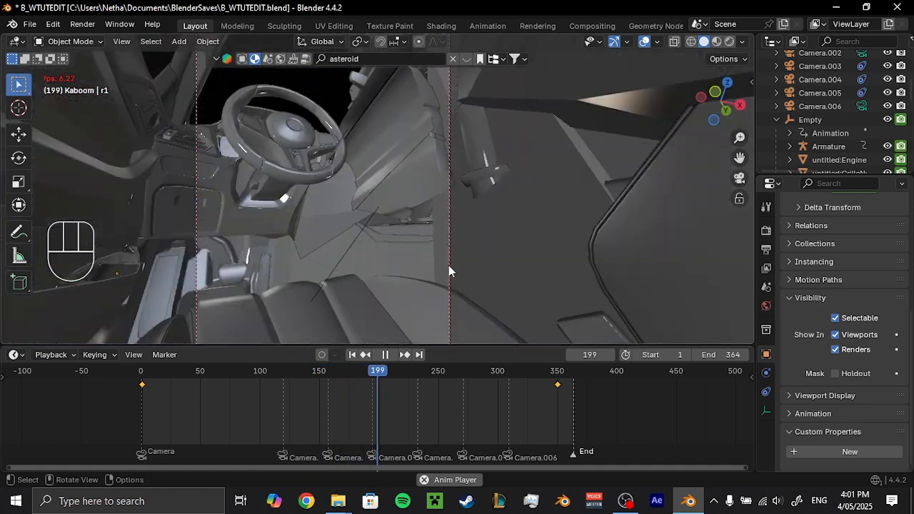
{"action": "key", "text": "space"}
{"action": "key", "text": "space"}
{"action": "key", "text": "space"}
{"action": "left_click", "coordinate": [443, 370]}
{"action": "key", "text": "space"}
{"action": "key", "text": "space"}
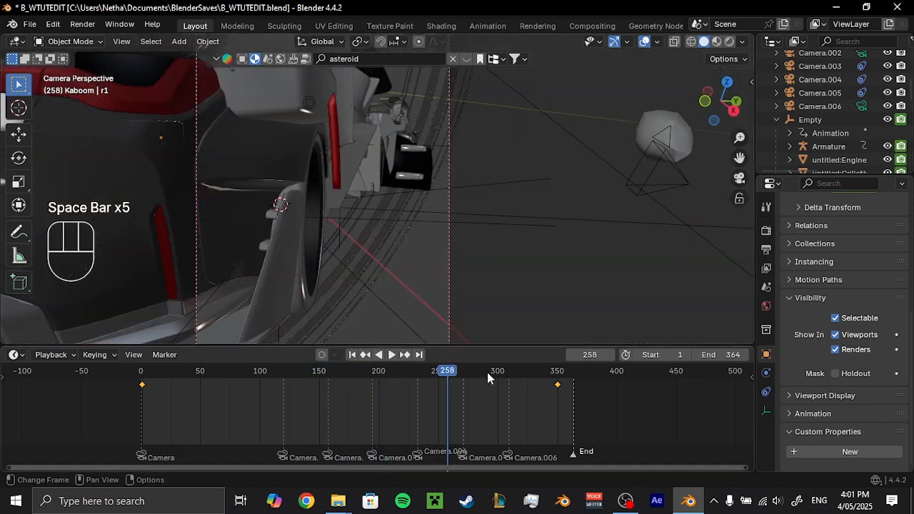
{"action": "left_click", "coordinate": [531, 373]}
Return to frame 1 and insert a keyframe on the rear wheel's r3 empty.
{"action": "left_click", "coordinate": [142, 377]}
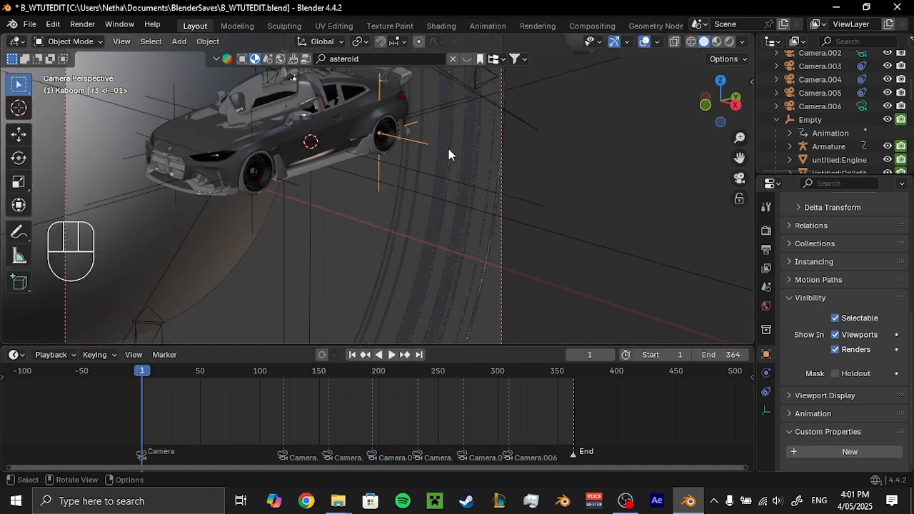
{"action": "key", "text": "i"}
{"action": "left_click", "coordinate": [576, 375]}
{"action": "scroll", "coordinate": [478, 195], "scroll_direction": "down", "scroll_amount": 2}
{"action": "key", "text": "r"}
{"action": "key", "text": "x"}
{"action": "key", "text": "x"}
{"action": "right_click", "coordinate": [529, 198]}
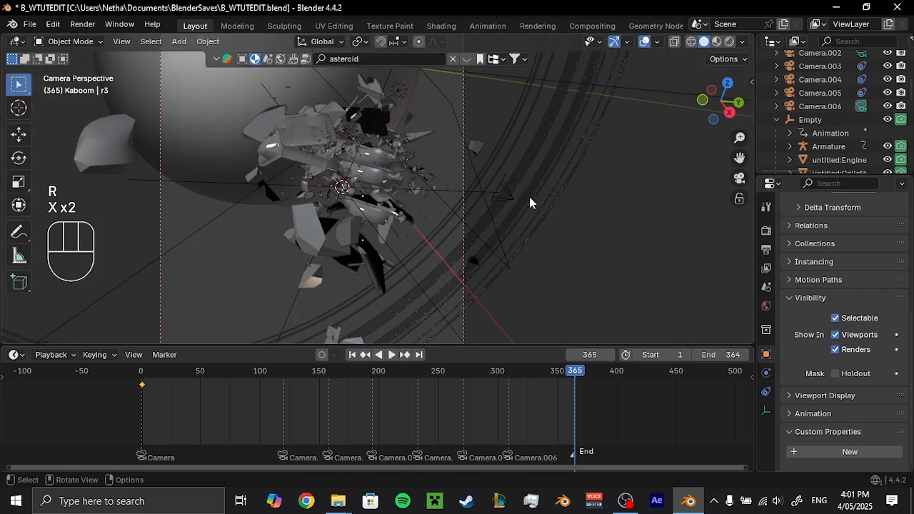
Rotate the r3 empty 360° around its local X axis at frame 350 and insert a keyframe.
{"action": "left_click", "coordinate": [557, 374]}
{"action": "key", "text": "r"}
{"action": "key", "text": "x"}
{"action": "key", "text": "x"}
{"action": "type", "text": "360"}
{"action": "key", "text": "Return"}
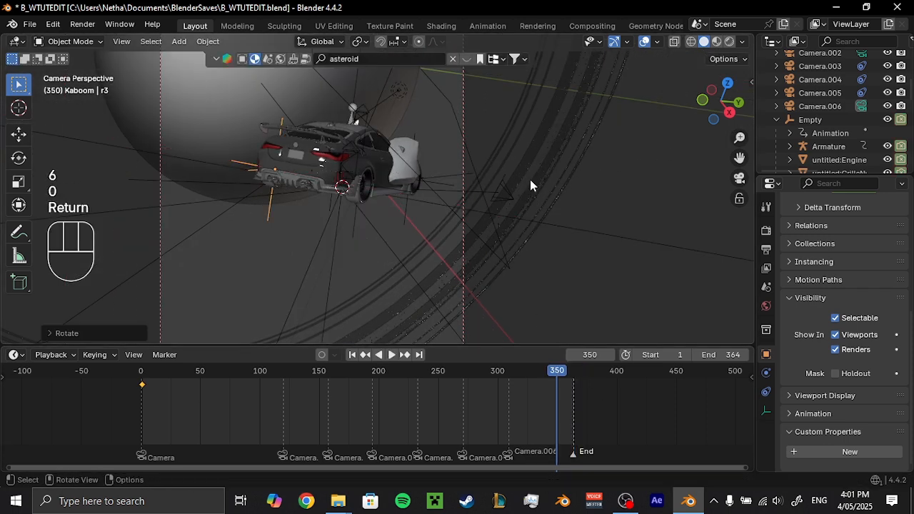
{"action": "key", "text": "i"}
Set both r3 keyframes to Linear interpolation.
{"action": "key", "text": "a"}
{"action": "key", "text": "t"}
{"action": "left_click", "coordinate": [515, 395]}
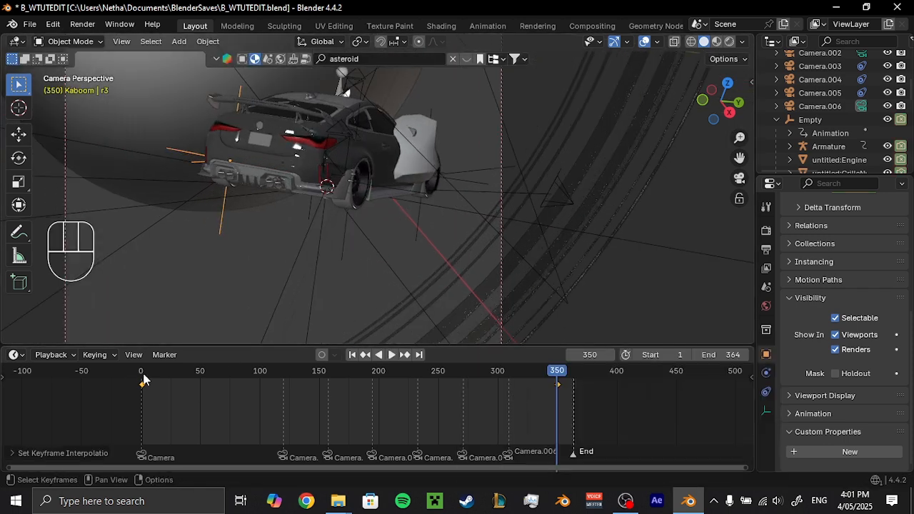
Keyframe the r2 empty at the timeline's start and again at frame 350, rotated 360° around its local X axis.
{"action": "left_click", "coordinate": [143, 379]}
{"action": "left_click", "coordinate": [558, 374]}
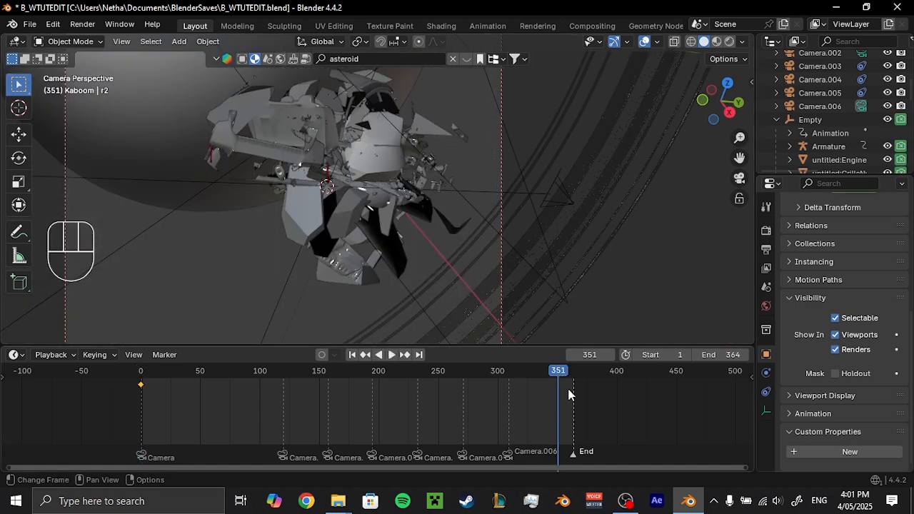
{"action": "key", "text": "r"}
{"action": "key", "text": "x"}
{"action": "key", "text": "x"}
{"action": "type", "text": "360"}
{"action": "key", "text": "Return"}
{"action": "key", "text": "i"}
Set both r2 keyframes to Linear interpolation.
{"action": "key", "text": "a"}
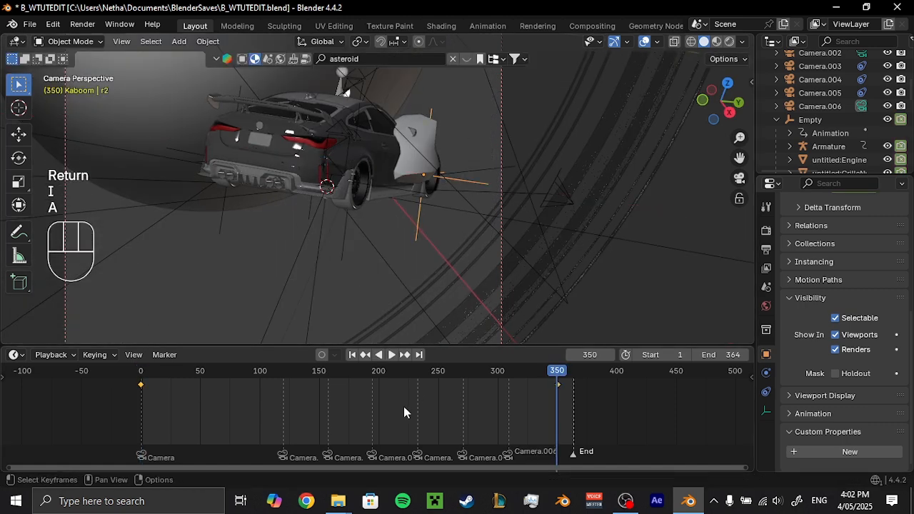
{"action": "key", "text": "t"}
{"action": "left_click", "coordinate": [403, 406]}
Keyframe the remaining wheel's r4 empty at the timeline's start and move the playhead to frame 350 in camera view.
{"action": "left_click", "coordinate": [140, 375]}
{"action": "middle_click_drag", "start_coordinate": [380, 170], "coordinate": [526, 154]}
{"action": "scroll", "coordinate": [535, 220], "scroll_direction": "up", "scroll_amount": 8}
{"action": "left_click", "coordinate": [524, 148]}
{"action": "key", "text": "i"}
{"action": "left_click_drag", "start_coordinate": [575, 384], "coordinate": [557, 378]}
{"action": "key", "text": "KP_0"}
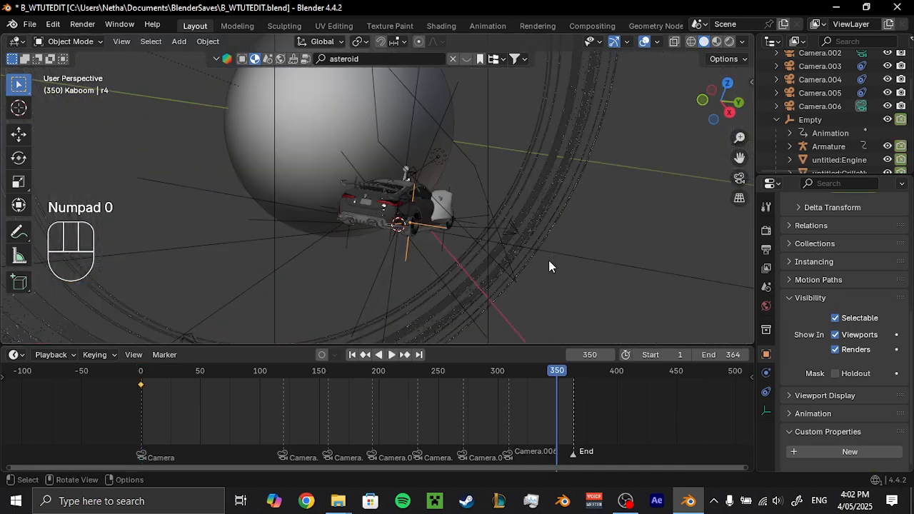
Rotate the r4 empty 360° around its local X axis at frame 350 and insert a keyframe.
{"action": "key", "text": "r"}
{"action": "key", "text": "x"}
{"action": "key", "text": "x"}
{"action": "type", "text": "360"}
{"action": "key", "text": "Return"}
{"action": "key", "text": "i"}
Set both r4 keyframes to Linear interpolation and play back the animation to inspect the spinning wheels.
{"action": "key", "text": "a"}
{"action": "key", "text": "t"}
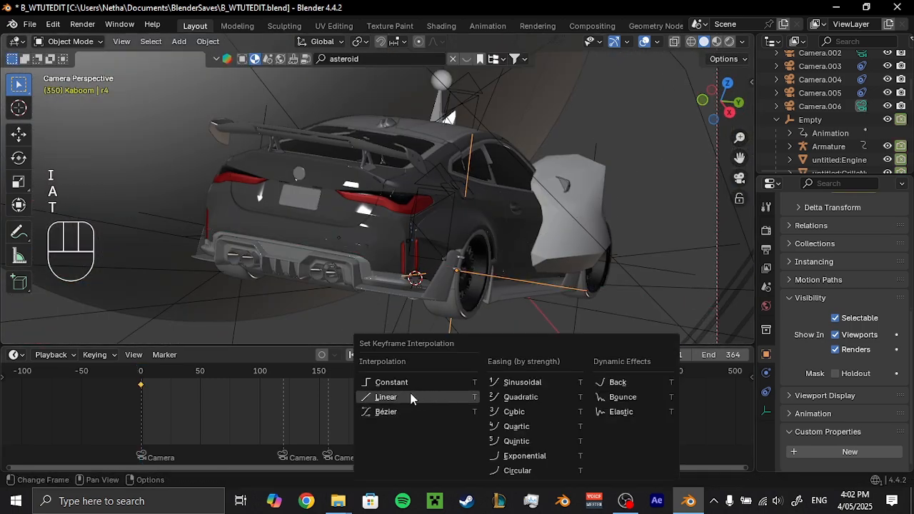
{"action": "left_click", "coordinate": [411, 396]}
{"action": "key", "text": "space"}
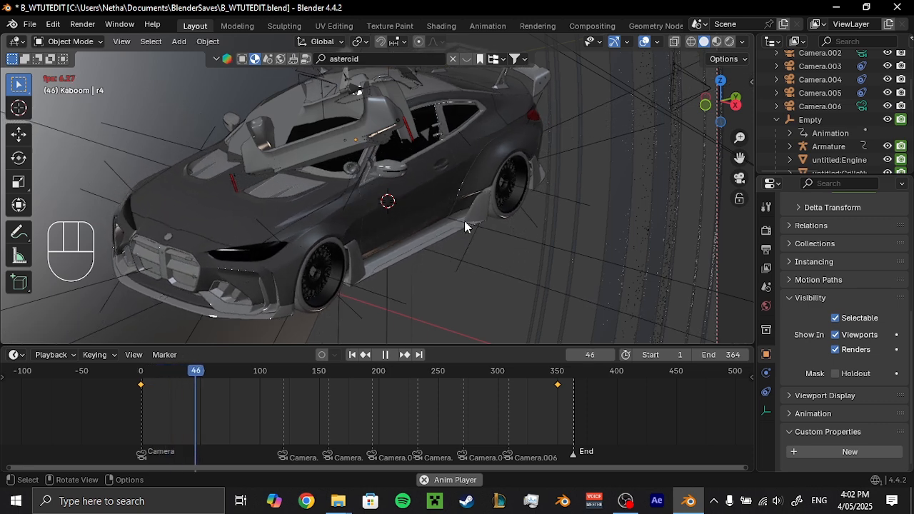
{"action": "key", "text": "space"}
{"action": "key", "text": "space"}
{"action": "key", "text": "space"}
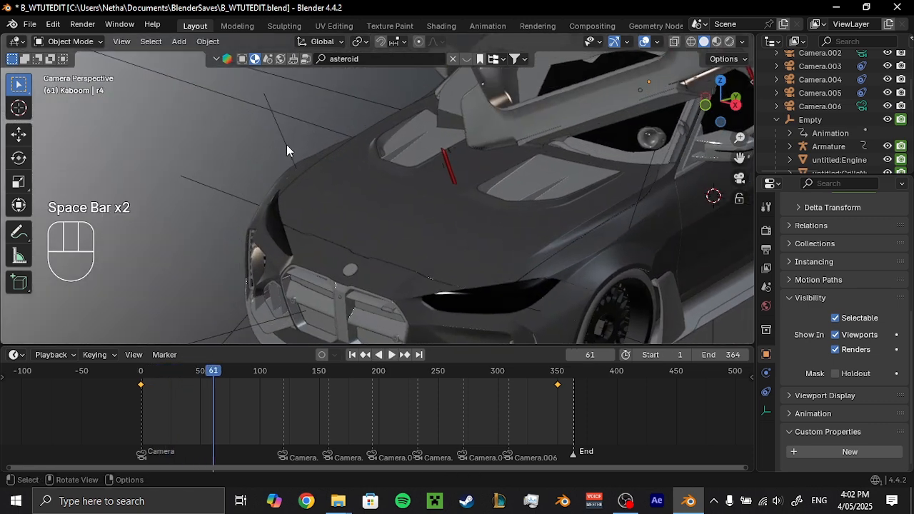
Swap the r2 empty's start and end keyframes between frames 1 and 350 to reverse its wheel's spin.
{"action": "left_click_drag", "start_coordinate": [559, 387], "coordinate": [180, 401]}
{"action": "left_click_drag", "start_coordinate": [155, 395], "coordinate": [125, 379]}
{"action": "left_click_drag", "start_coordinate": [141, 386], "coordinate": [483, 392]}
{"action": "left_click_drag", "start_coordinate": [561, 399], "coordinate": [561, 400]}
{"action": "left_click_drag", "start_coordinate": [193, 401], "coordinate": [237, 369]}
{"action": "key", "text": "g"}
{"action": "left_click", "coordinate": [168, 402]}
Swap the r4 empty's keyframes, moving the first to frame 351 and the last to the timeline's start, to reverse its wheel's spin.
{"action": "middle_click_drag", "start_coordinate": [345, 180], "coordinate": [513, 228]}
{"action": "scroll", "coordinate": [513, 226], "scroll_direction": "up", "scroll_amount": 8}
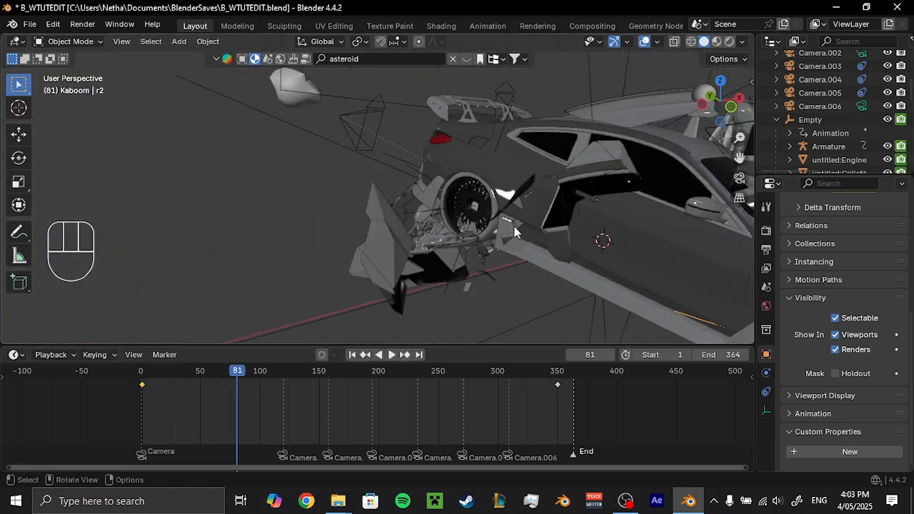
{"action": "left_click_drag", "start_coordinate": [232, 370], "coordinate": [230, 368]}
{"action": "left_click_drag", "start_coordinate": [523, 368], "coordinate": [582, 403]}
{"action": "key", "text": "g"}
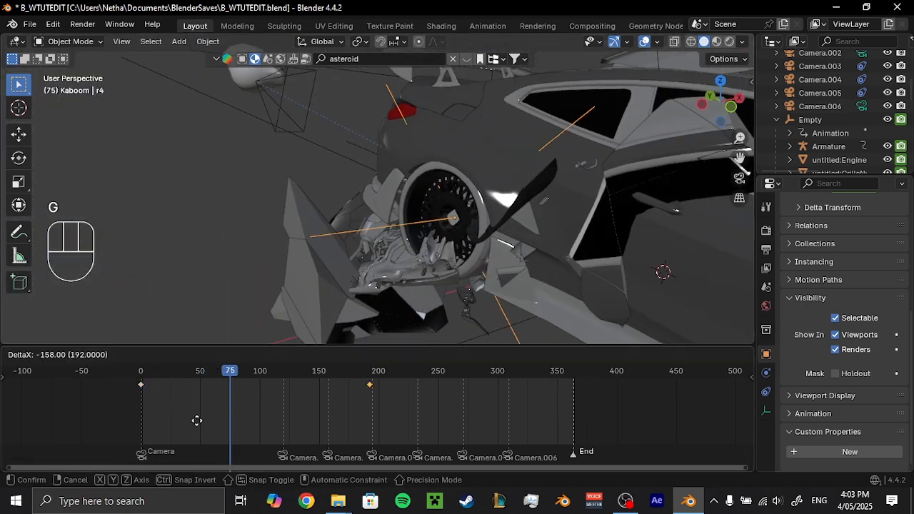
{"action": "left_click", "coordinate": [195, 407]}
{"action": "left_click", "coordinate": [142, 386]}
{"action": "key", "text": "g"}
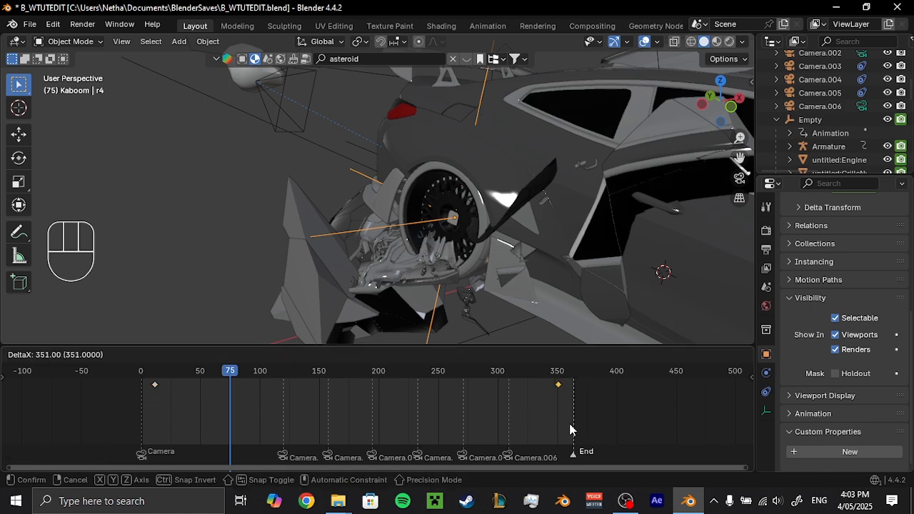
{"action": "left_click", "coordinate": [570, 425]}
{"action": "left_click", "coordinate": [155, 386]}
{"action": "key", "text": "g"}
{"action": "left_click", "coordinate": [151, 390]}
Scrub to frame 266, return to the camera view and save the file.
{"action": "left_click_drag", "start_coordinate": [157, 372], "coordinate": [458, 407]}
{"action": "key", "text": "KP_0"}
{"action": "key", "text": "ctrl+s"}
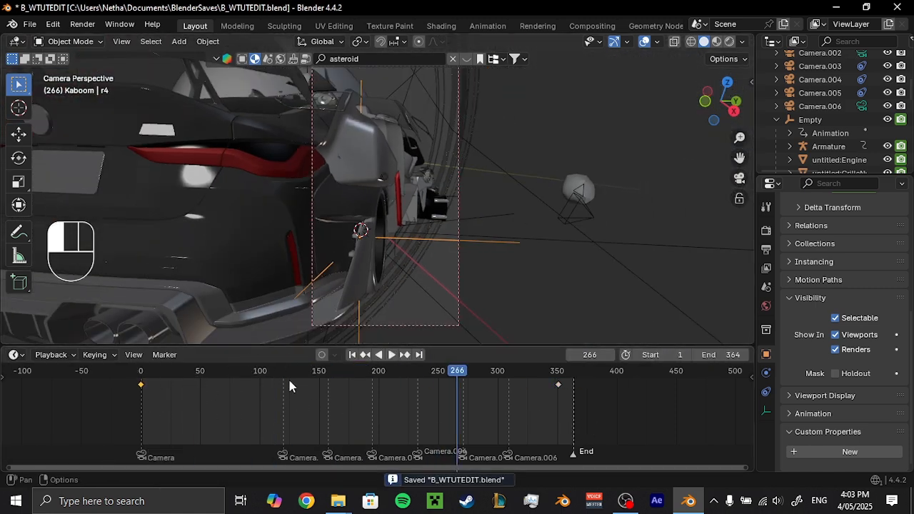
Move the playhead to frame 121 and set the scene's end frame to 119.
{"action": "left_click", "coordinate": [285, 377]}
{"action": "key", "text": "alt+Tab"}
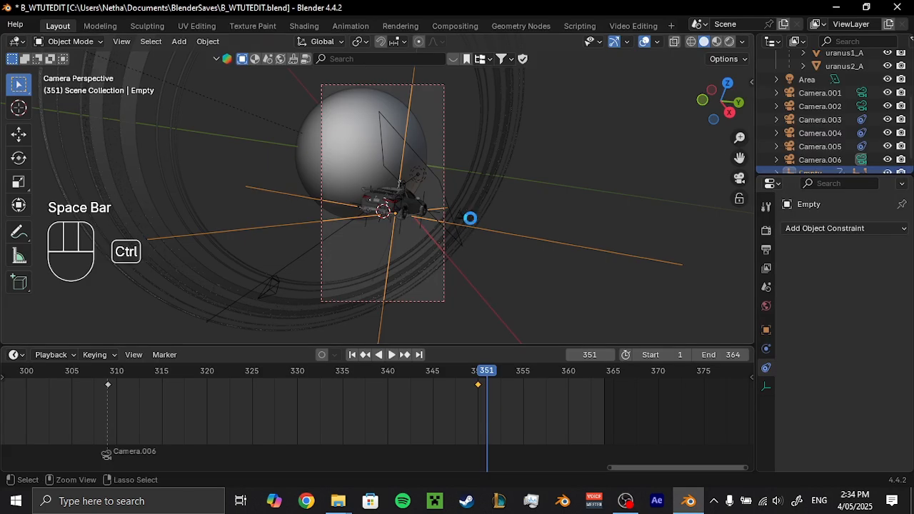
Move the playhead to the Camera.006 marker at frame 309, deselect the Empty and save the file.
{"action": "key", "text": "ctrl+s"}
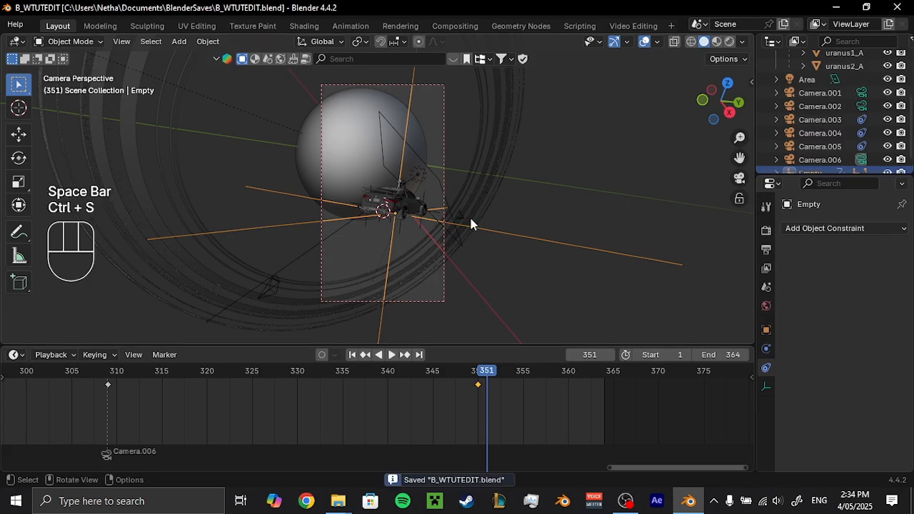
{"action": "scroll", "coordinate": [467, 218], "scroll_direction": "down", "scroll_amount": 3}
{"action": "scroll", "coordinate": [467, 219], "scroll_direction": "up", "scroll_amount": 4}
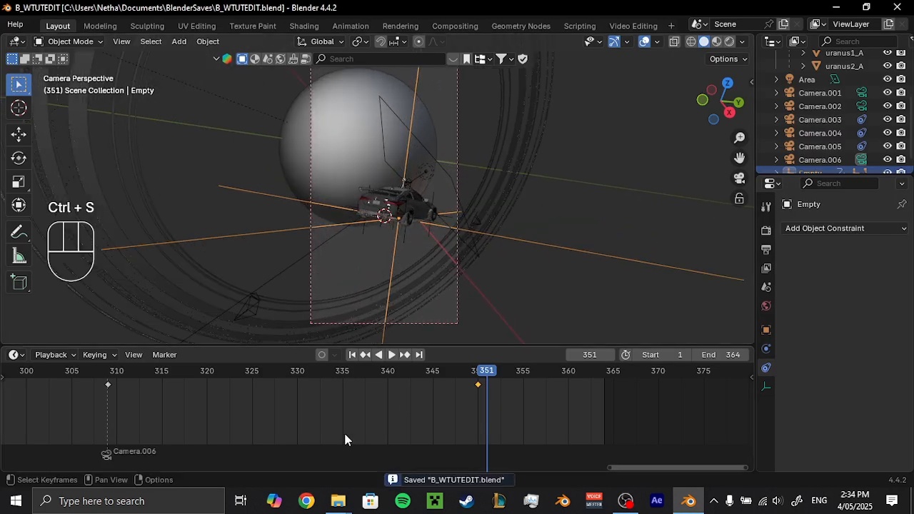
{"action": "left_click", "coordinate": [107, 384]}
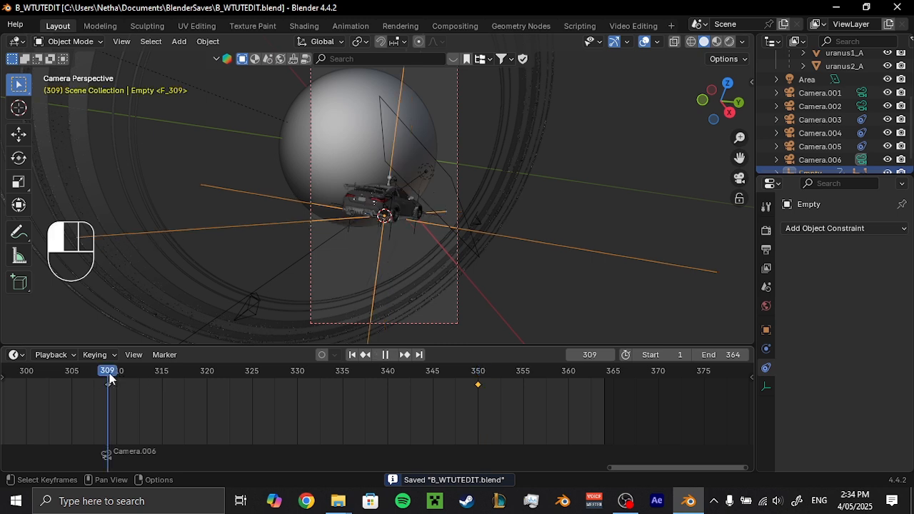
{"action": "left_click", "coordinate": [582, 216]}
{"action": "scroll", "coordinate": [577, 225], "scroll_direction": "down", "scroll_amount": 1}
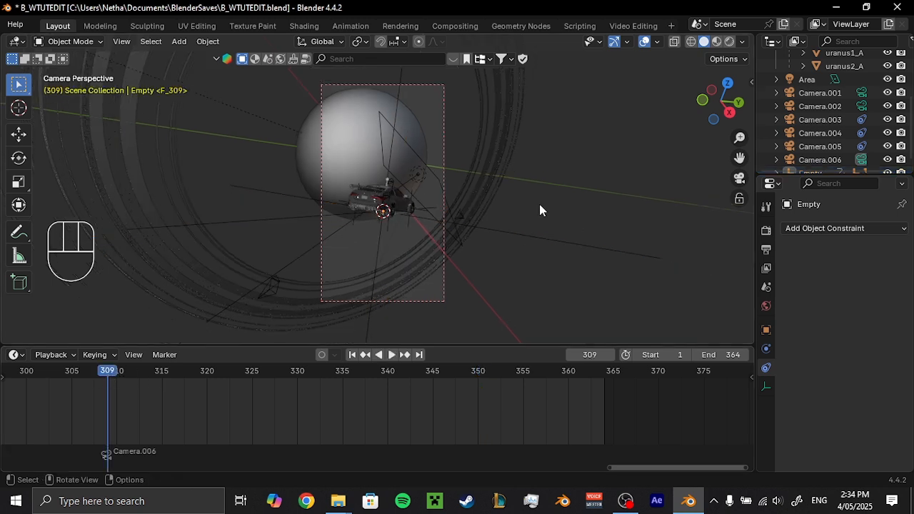
{"action": "key", "text": "ctrl+s"}
{"action": "scroll", "coordinate": [488, 214], "scroll_direction": "up", "scroll_amount": 2}
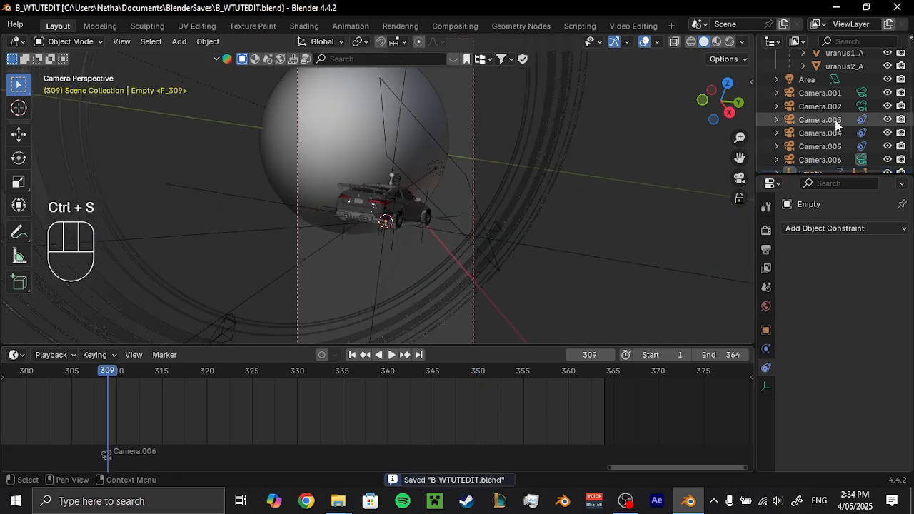
{"action": "scroll", "coordinate": [793, 147], "scroll_direction": "down", "scroll_amount": 1}
{"action": "left_click", "coordinate": [776, 157]}
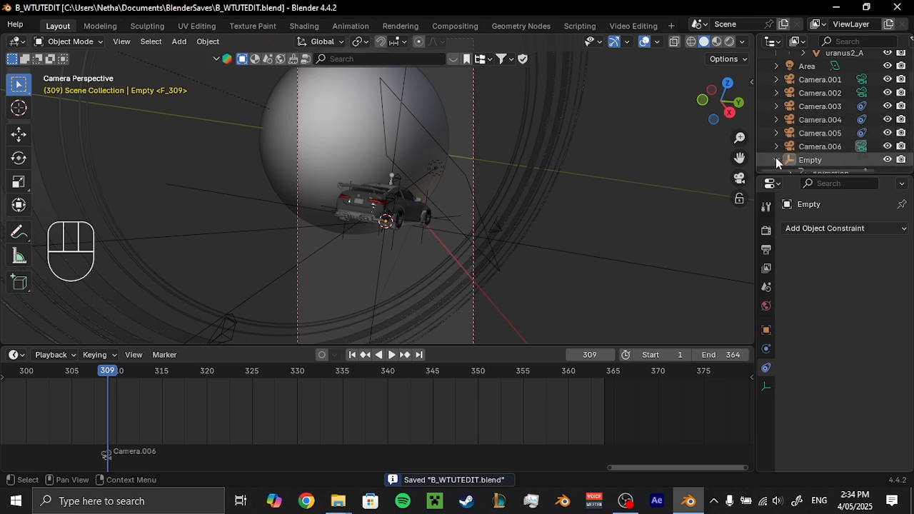
{"action": "scroll", "coordinate": [789, 143], "scroll_direction": "down", "scroll_amount": 3}
{"action": "left_click", "coordinate": [776, 110]}
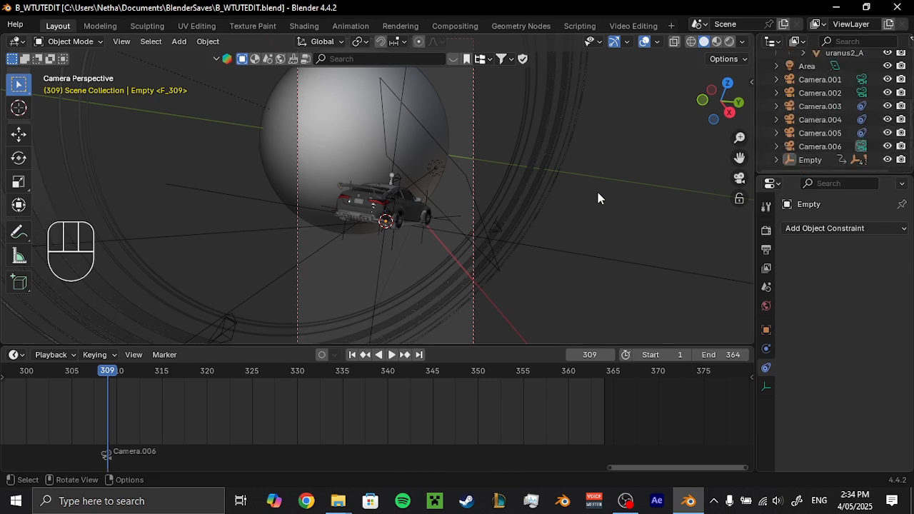
{"action": "scroll", "coordinate": [531, 214], "scroll_direction": "down", "scroll_amount": 2}
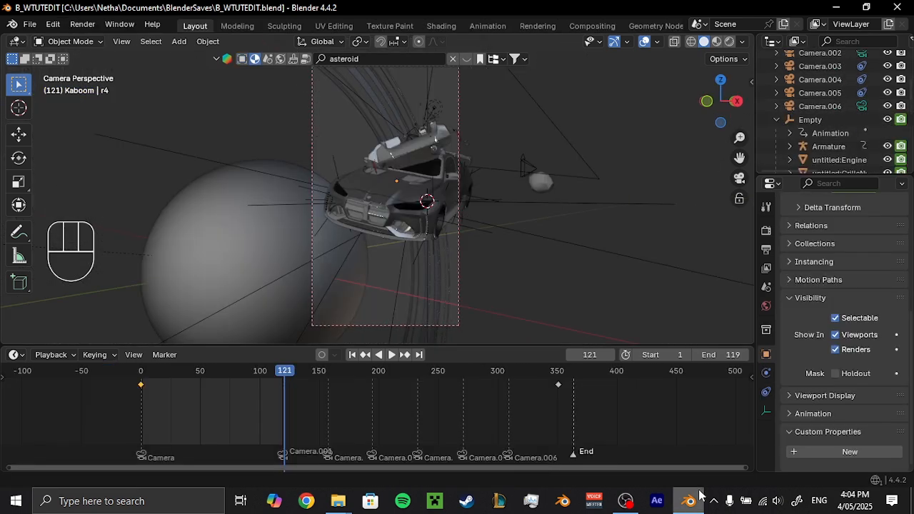
Play back the first camera shot and set the render output folder to BlenderSavefiles\BMW\1.
{"action": "key", "text": "space"}
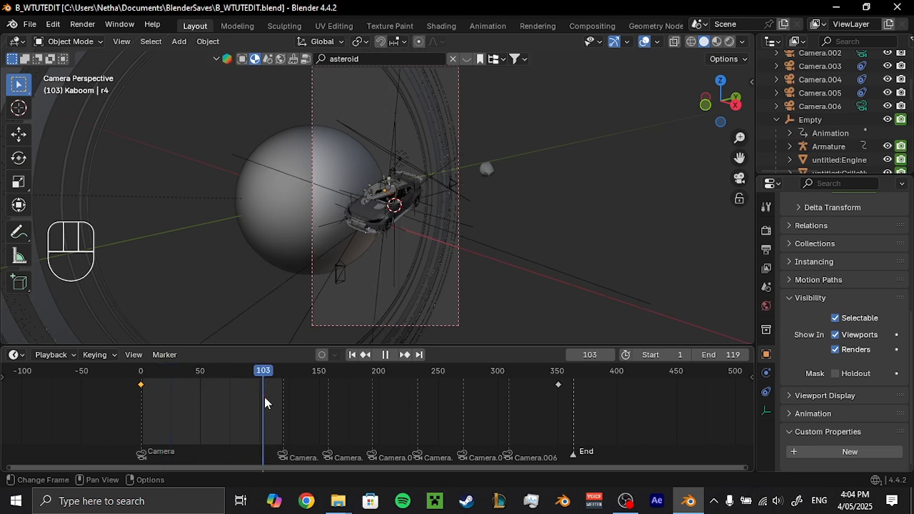
{"action": "key", "text": "space"}
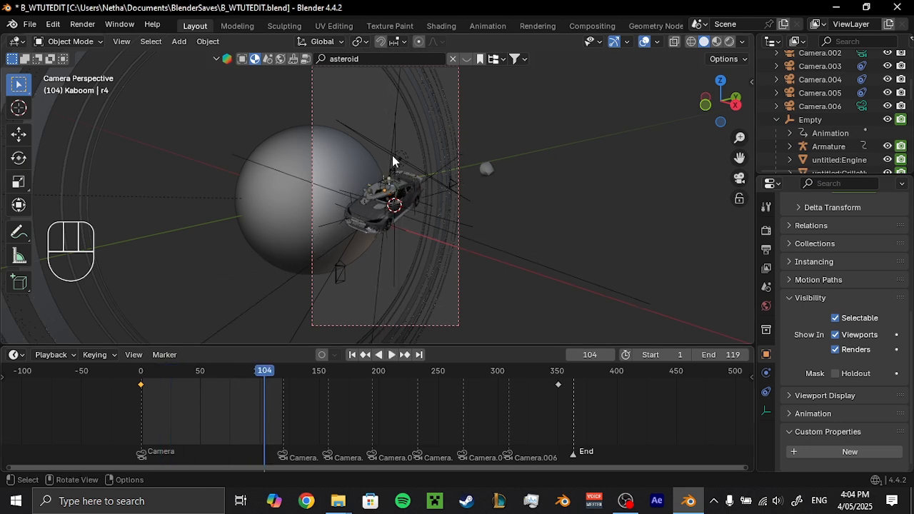
{"action": "left_click", "coordinate": [767, 250]}
{"action": "left_click", "coordinate": [896, 283]}
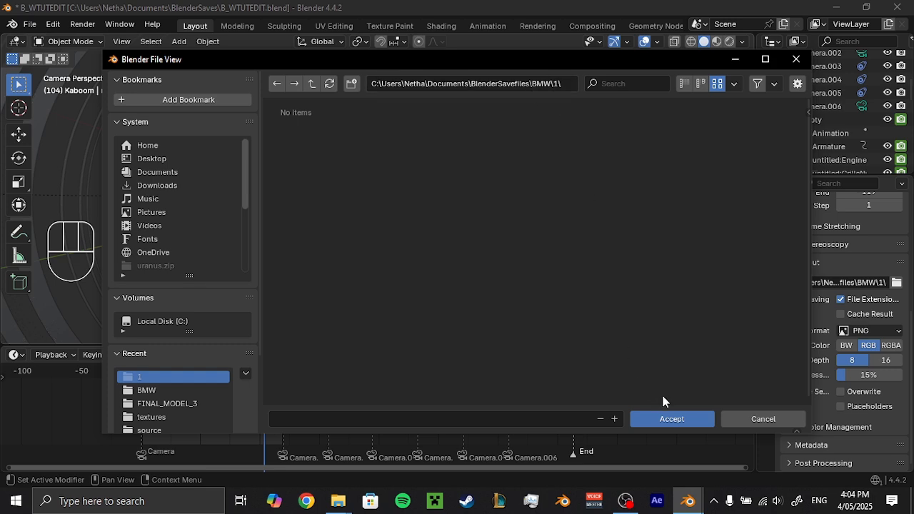
{"action": "left_click", "coordinate": [675, 420]}
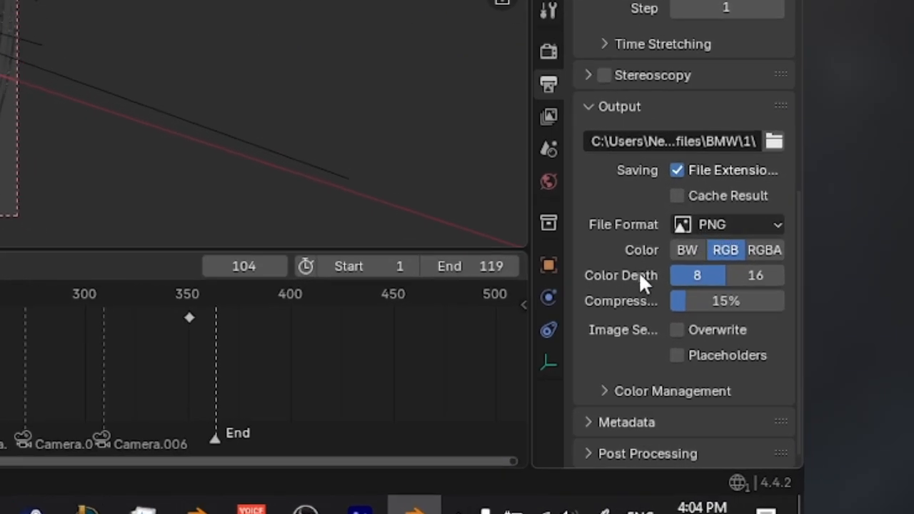
Change the output file format to FFmpeg Video and expand its Encoding settings.
{"action": "left_click", "coordinate": [729, 229]}
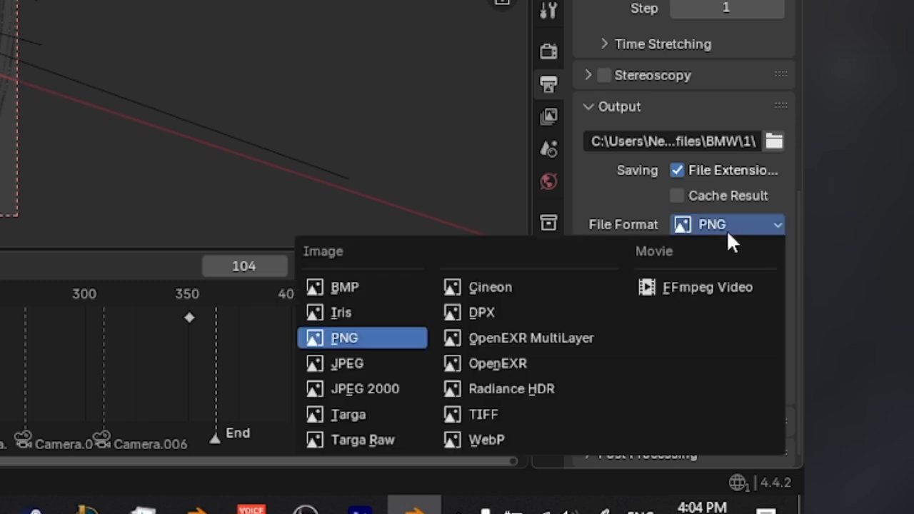
{"action": "left_click", "coordinate": [697, 285]}
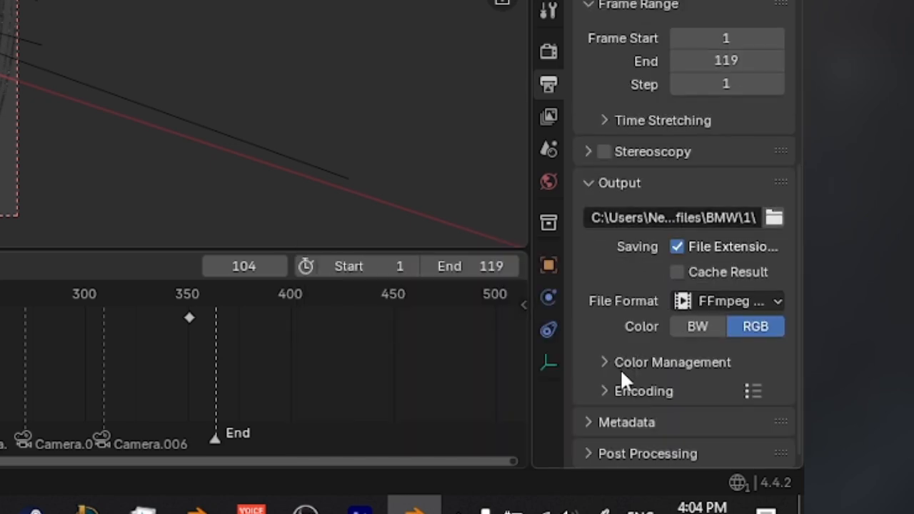
{"action": "left_click", "coordinate": [613, 363]}
{"action": "scroll", "coordinate": [603, 325], "scroll_direction": "down", "scroll_amount": 5}
{"action": "left_click", "coordinate": [617, 233]}
{"action": "left_click", "coordinate": [600, 392]}
{"action": "scroll", "coordinate": [603, 372], "scroll_direction": "down", "scroll_amount": 6}
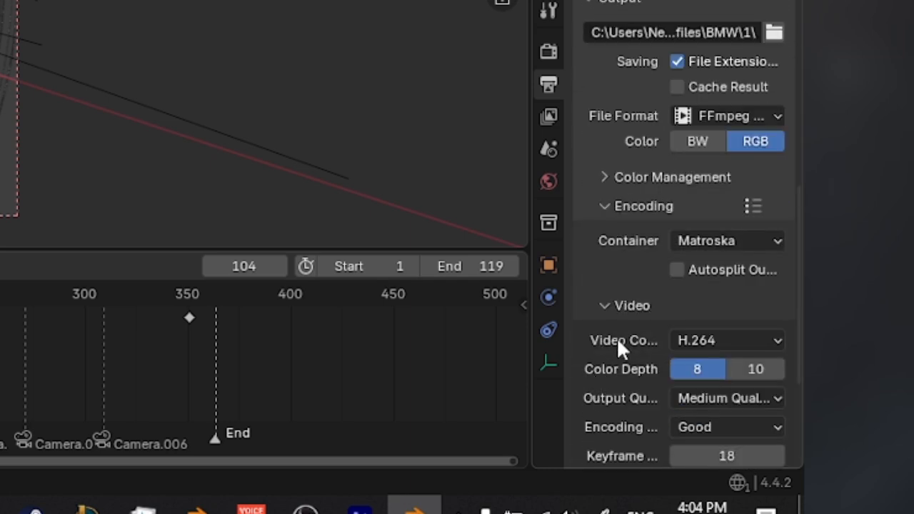
Set the video encoding container to MPEG-4.
{"action": "left_click", "coordinate": [733, 241]}
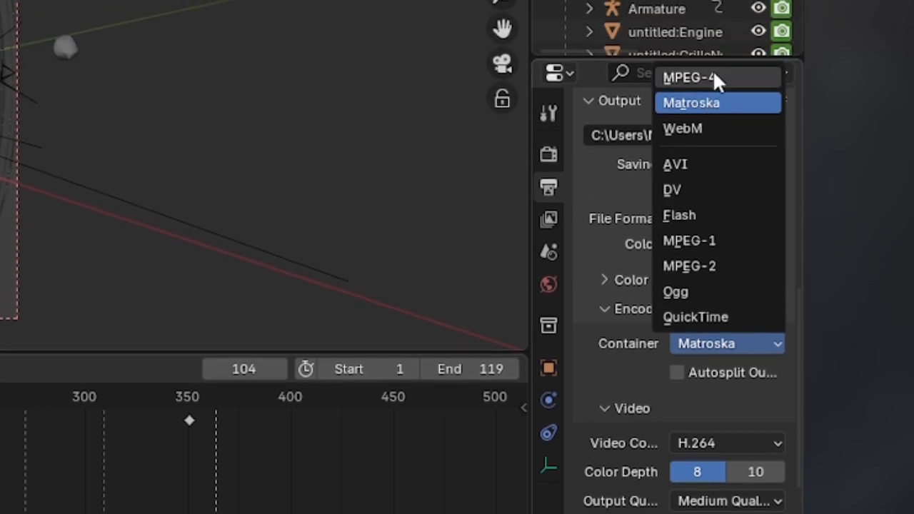
{"action": "left_click", "coordinate": [712, 74]}
{"action": "scroll", "coordinate": [674, 361], "scroll_direction": "down", "scroll_amount": 5}
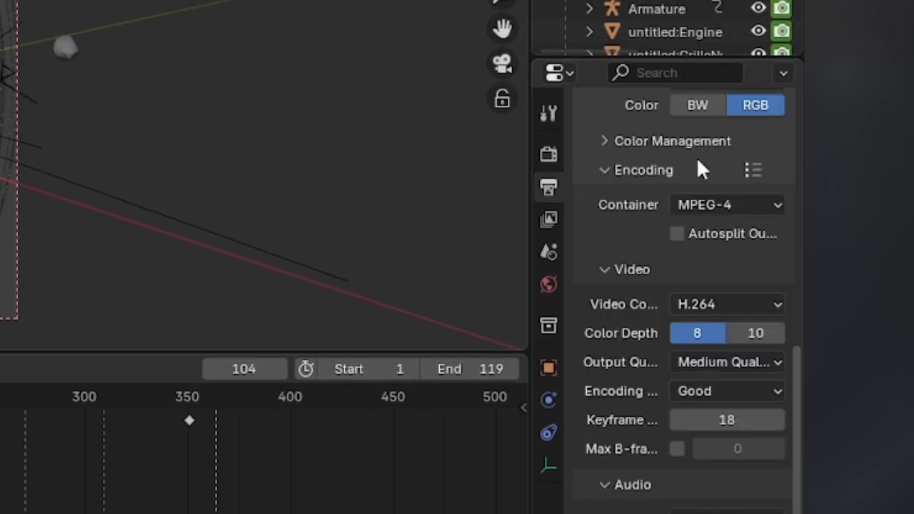
Collapse the video Encoding settings and change the output file format to PNG.
{"action": "left_click", "coordinate": [748, 208]}
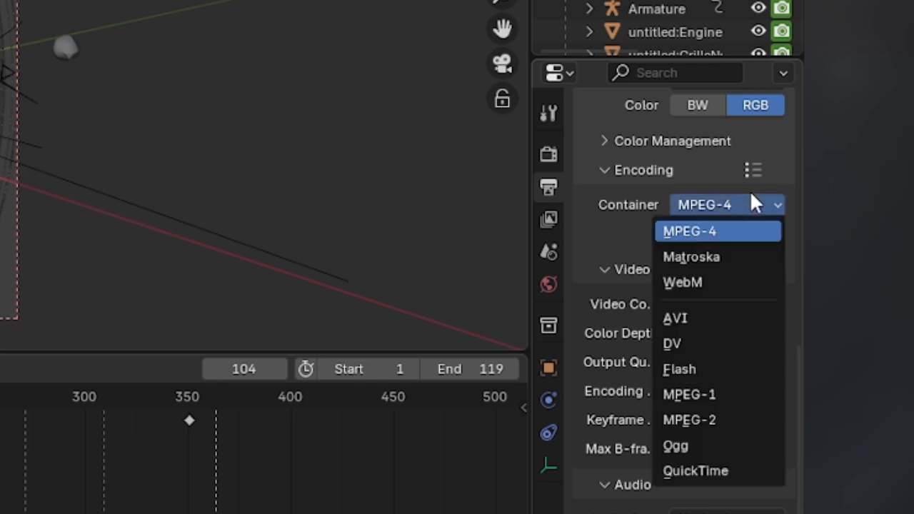
{"action": "left_click", "coordinate": [727, 257]}
{"action": "left_click", "coordinate": [611, 170]}
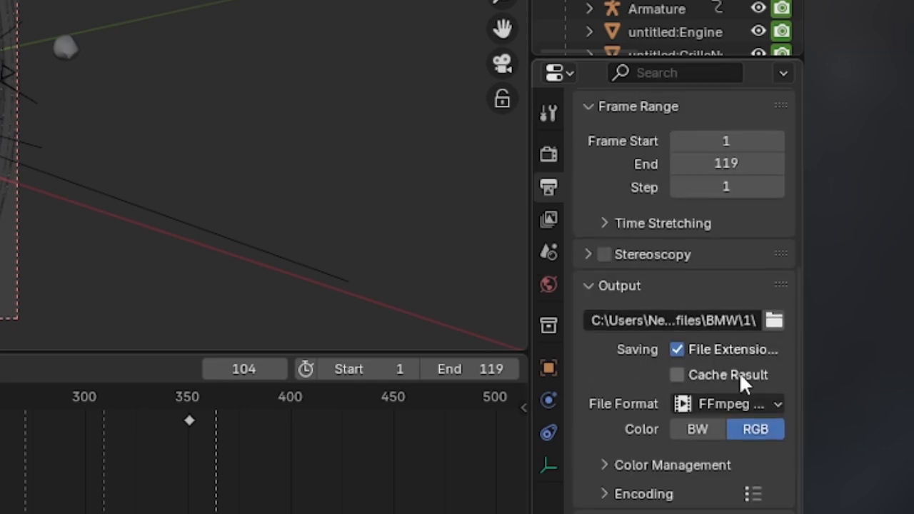
{"action": "left_click", "coordinate": [750, 404]}
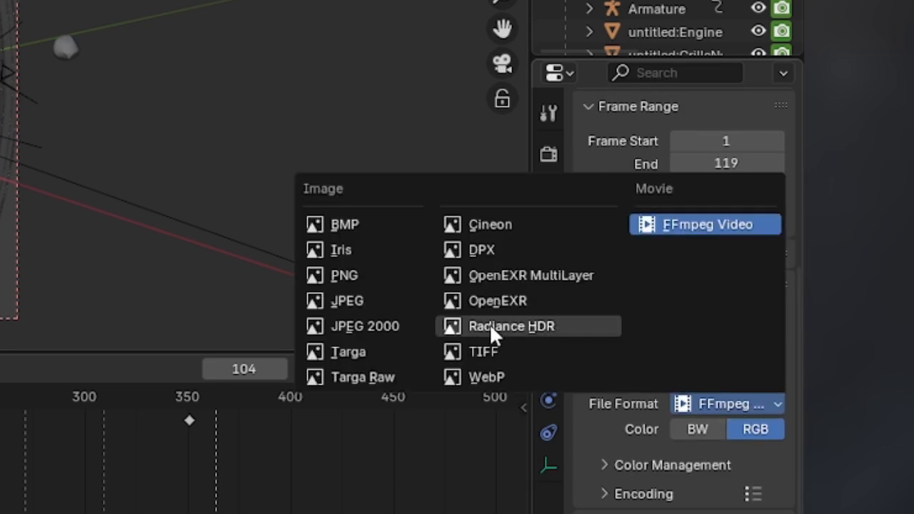
{"action": "left_click", "coordinate": [384, 275]}
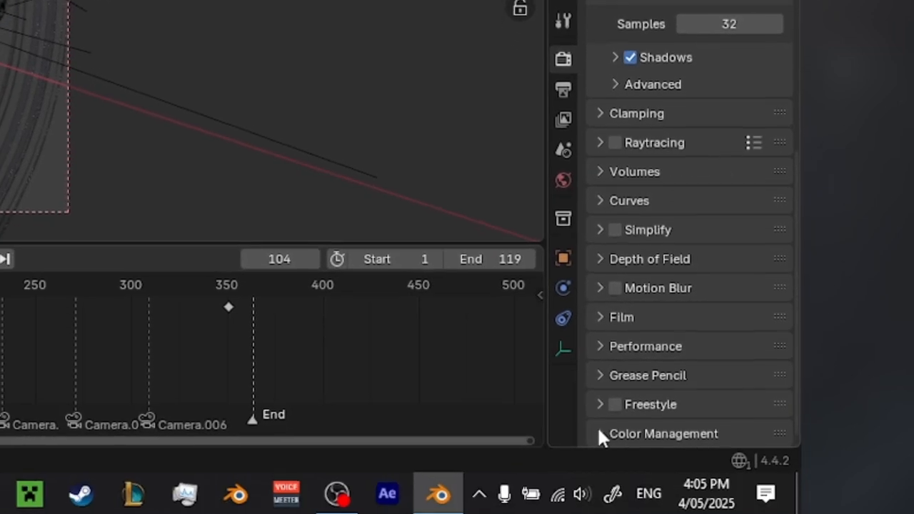
Expand Color Management in the render settings and change the view transform from AgX.
{"action": "left_click", "coordinate": [605, 400]}
{"action": "scroll", "coordinate": [684, 386], "scroll_direction": "down", "scroll_amount": 6}
{"action": "scroll", "coordinate": [654, 355], "scroll_direction": "down", "scroll_amount": 1}
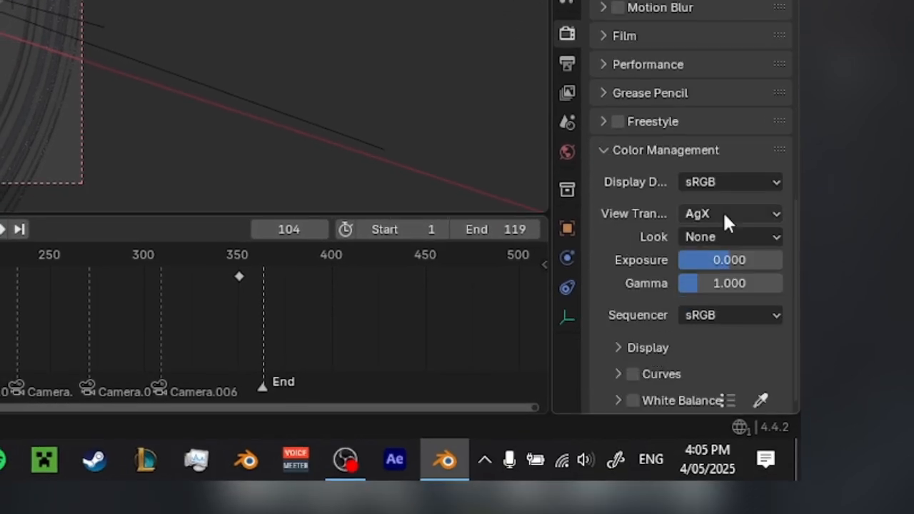
{"action": "left_click", "coordinate": [723, 213]}
{"action": "left_click", "coordinate": [647, 308]}
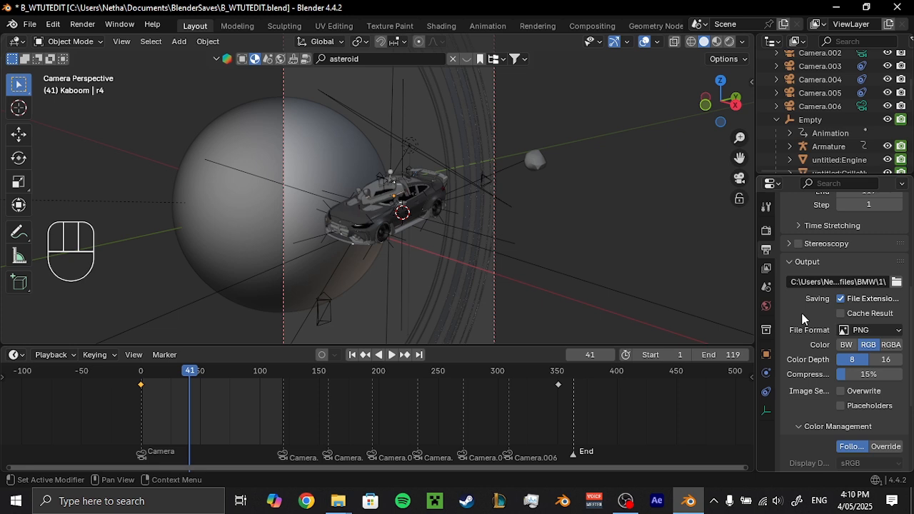
Render the first camera shot, frames 1 to 119, as an animation.
{"action": "scroll", "coordinate": [803, 319], "scroll_direction": "up", "scroll_amount": 5}
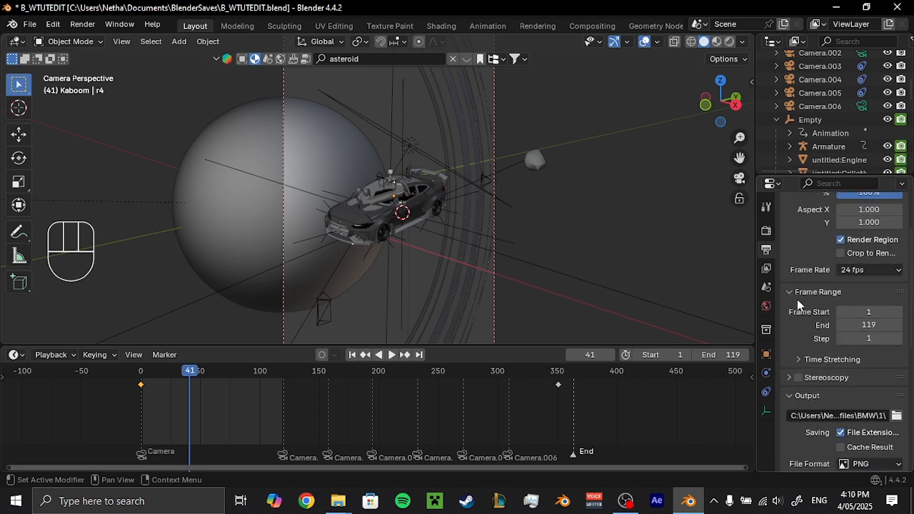
{"action": "scroll", "coordinate": [796, 285], "scroll_direction": "up", "scroll_amount": 3}
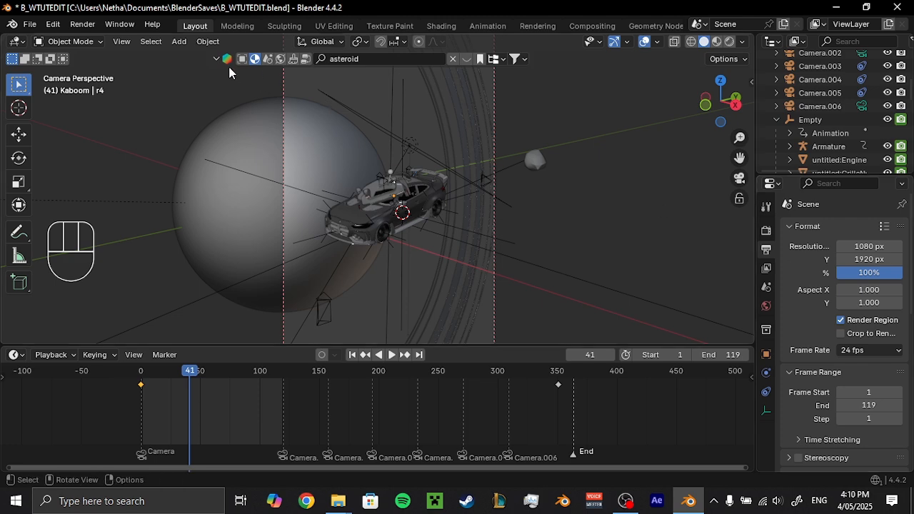
{"action": "left_click", "coordinate": [82, 24]}
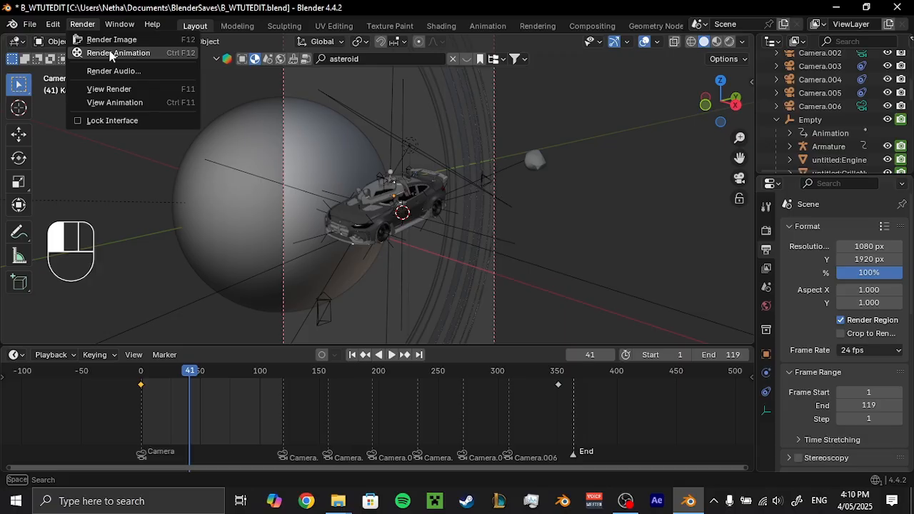
{"action": "left_click", "coordinate": [229, 77]}
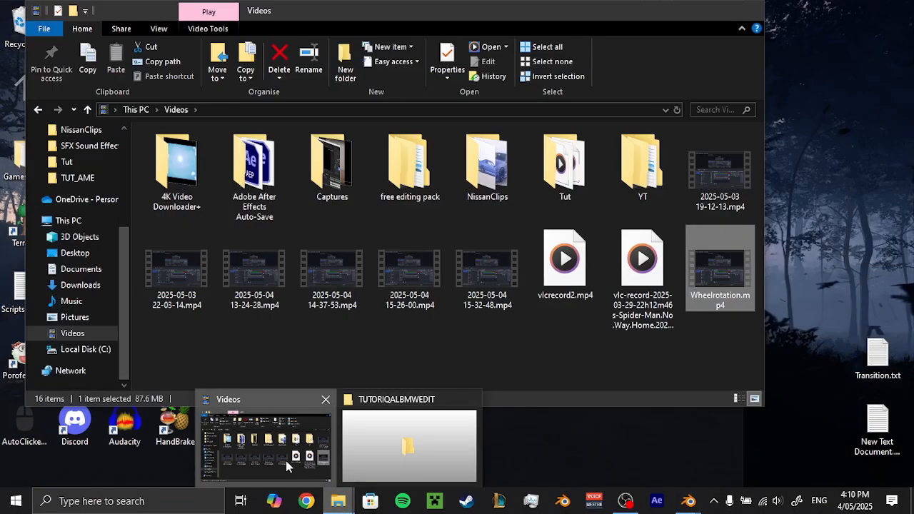
Switch to File Explorer and check the output folder 1 in Documents\BlenderSavefiles\BMW.
{"action": "left_click", "coordinate": [286, 461]}
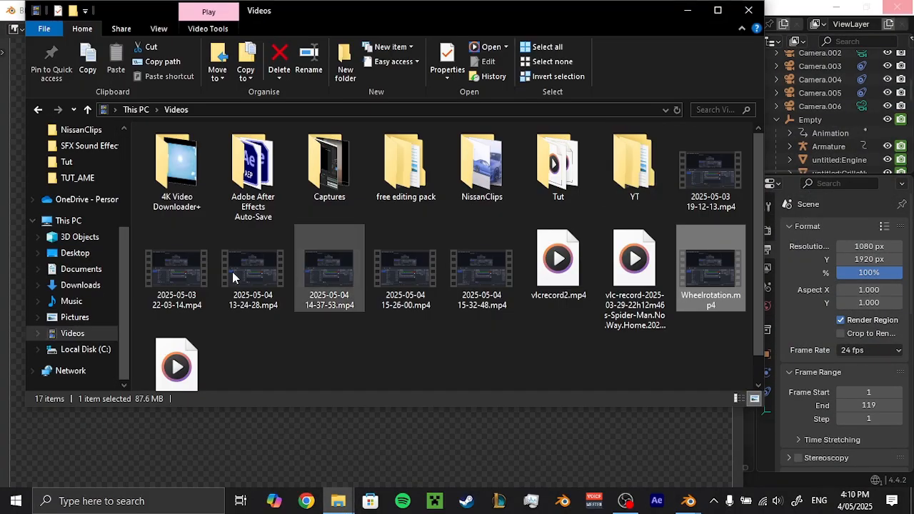
{"action": "left_click", "coordinate": [81, 269]}
{"action": "double_click", "coordinate": [331, 246]}
{"action": "double_click", "coordinate": [720, 169]}
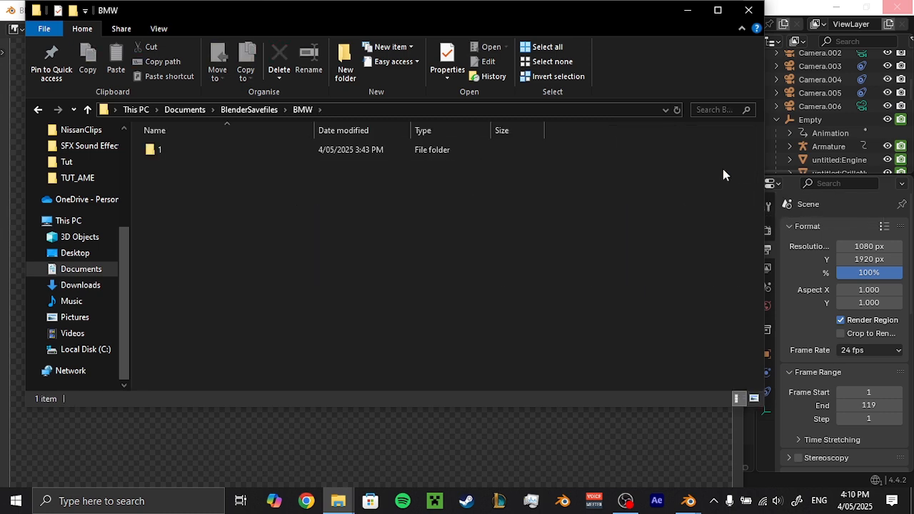
{"action": "double_click", "coordinate": [284, 149]}
{"action": "left_click", "coordinate": [302, 111]}
{"action": "left_click", "coordinate": [254, 111]}
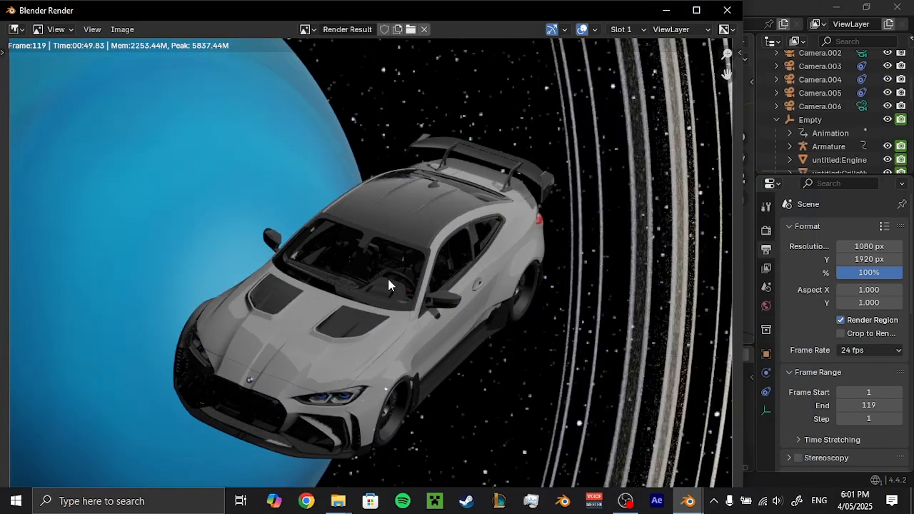
Examine the rendered car in the last frame of the first shot and close the render window.
{"action": "scroll", "coordinate": [396, 286], "scroll_direction": "down", "scroll_amount": 4}
{"action": "scroll", "coordinate": [411, 292], "scroll_direction": "up", "scroll_amount": 1}
{"action": "scroll", "coordinate": [458, 275], "scroll_direction": "up", "scroll_amount": 5}
{"action": "scroll", "coordinate": [463, 268], "scroll_direction": "down", "scroll_amount": 1}
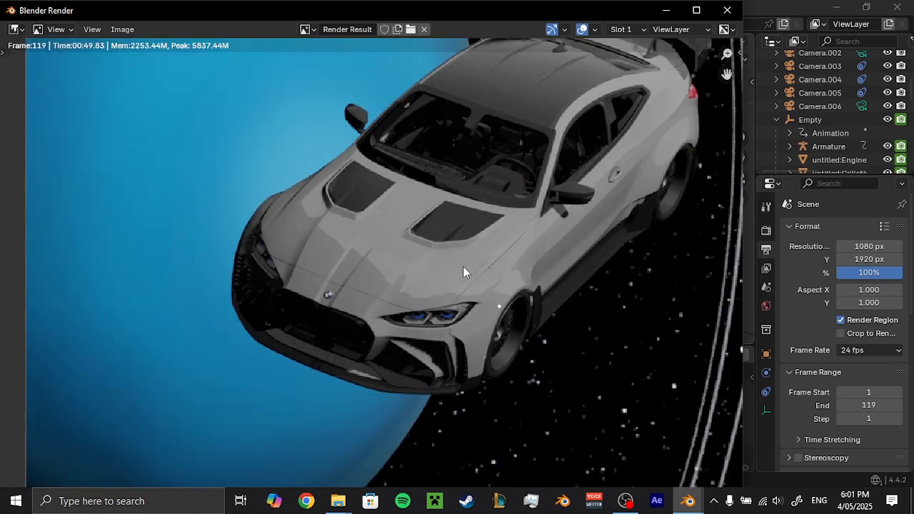
{"action": "scroll", "coordinate": [463, 272], "scroll_direction": "down", "scroll_amount": 5}
{"action": "left_click", "coordinate": [727, 10]}
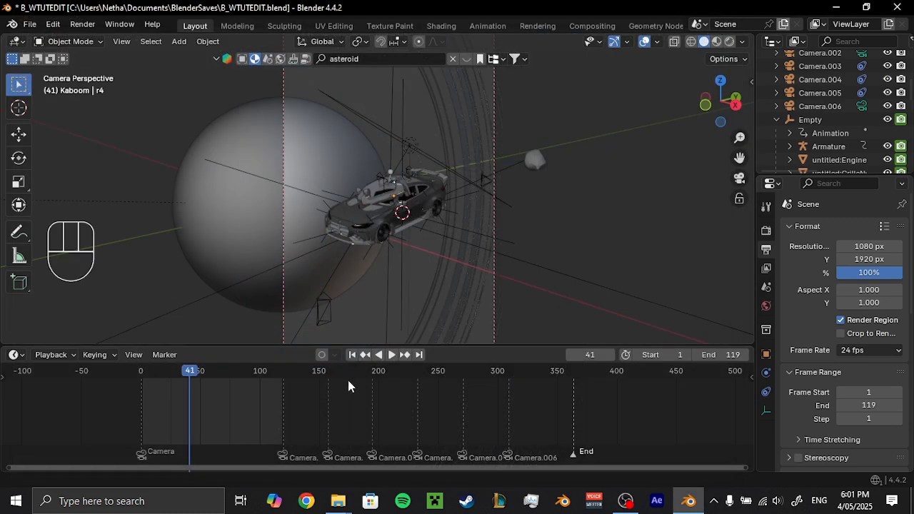
Move the playhead to the Camera.001 marker and set the start frame to 120.
{"action": "scroll", "coordinate": [320, 428], "scroll_direction": "up", "scroll_amount": 10}
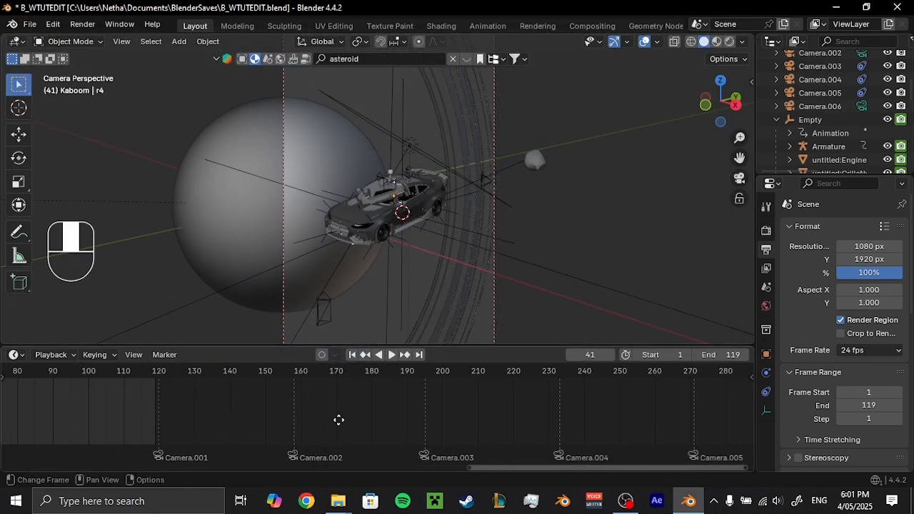
{"action": "left_click", "coordinate": [208, 377]}
{"action": "left_click", "coordinate": [668, 355]}
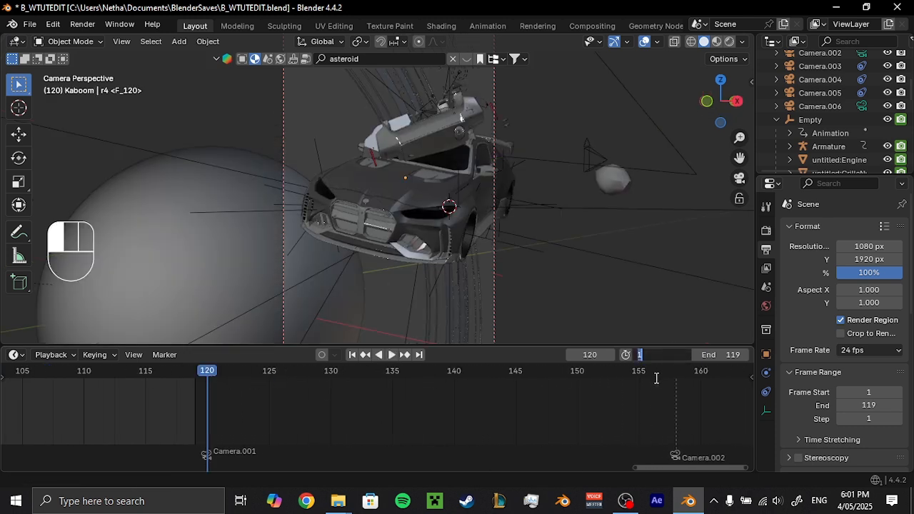
{"action": "type", "text": "120"}
{"action": "key", "text": "Return"}
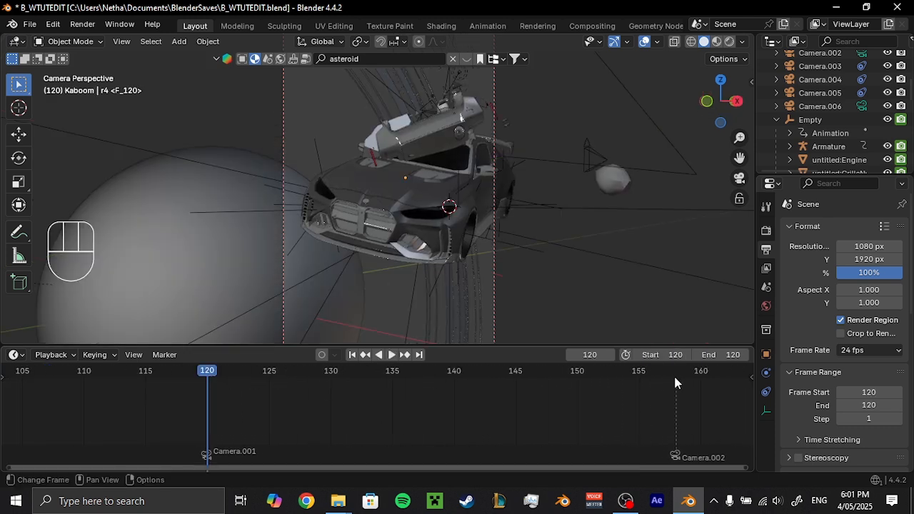
Move the playhead to the Camera.002 marker at frame 158 and set the end frame to 157.
{"action": "left_click", "coordinate": [675, 384]}
{"action": "left_click", "coordinate": [704, 355]}
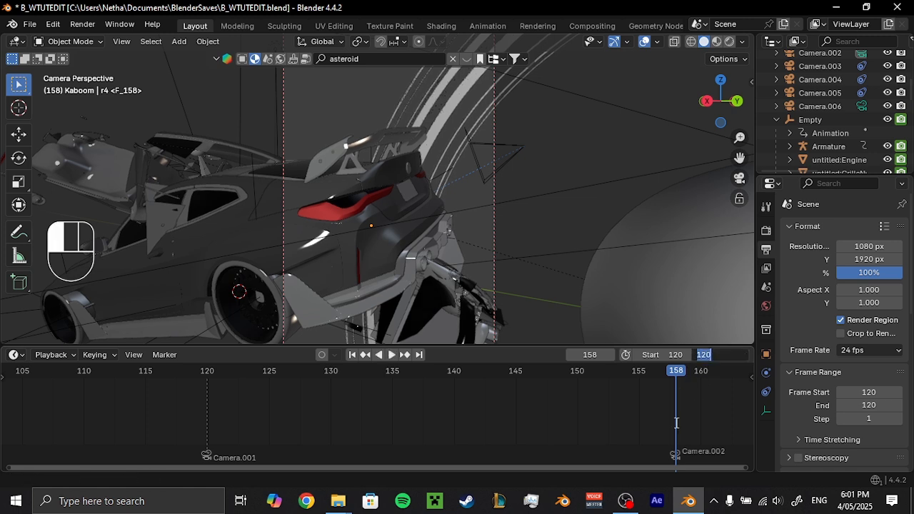
{"action": "type", "text": "157"}
{"action": "left_click", "coordinate": [676, 423]}
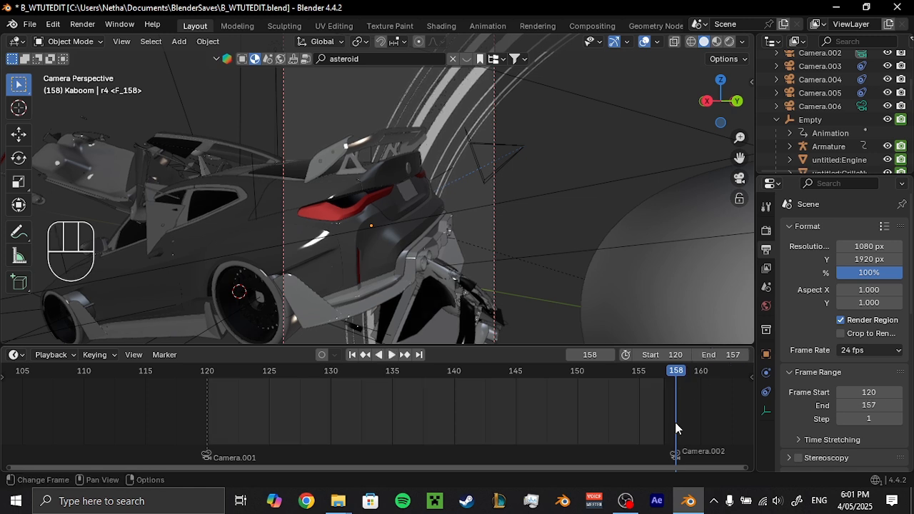
Play back the Camera.001 shot, stop at frame 132 and save the file.
{"action": "key", "text": "ctrl+shift+space"}
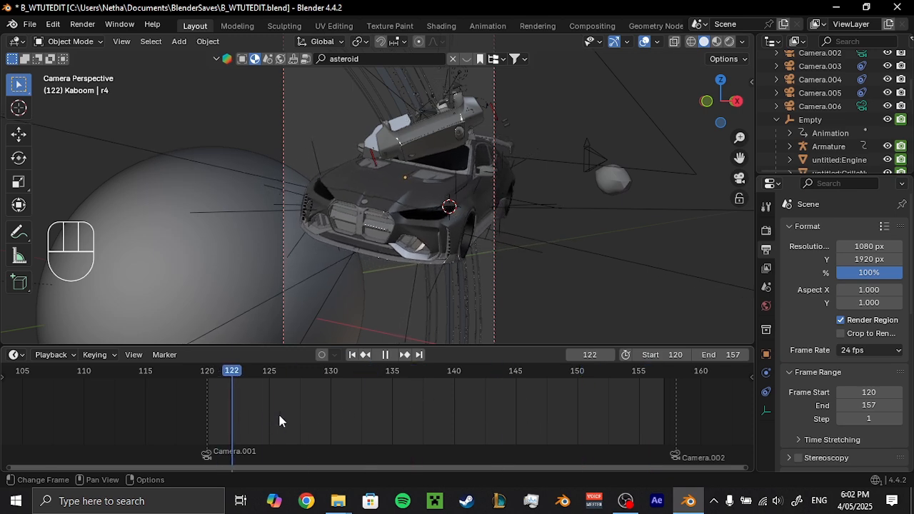
{"action": "left_click_drag", "start_coordinate": [279, 421], "coordinate": [361, 415]}
{"action": "key", "text": "space"}
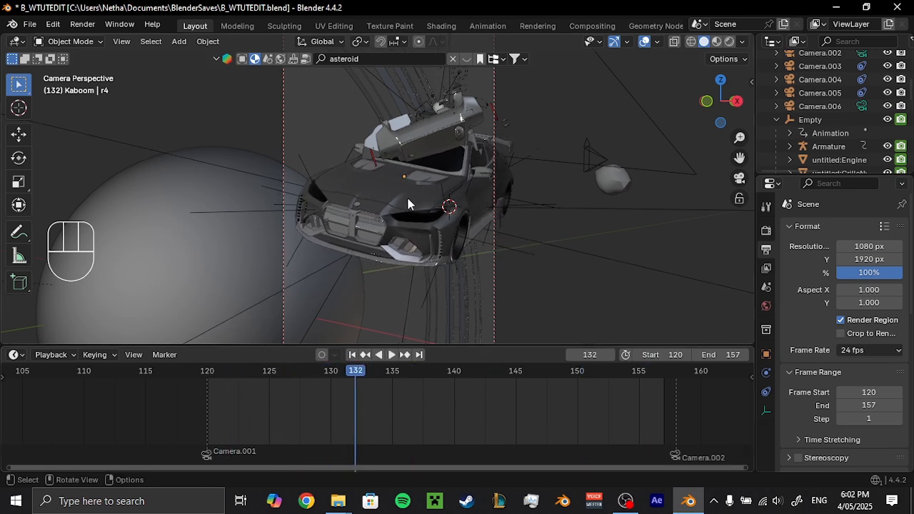
{"action": "scroll", "coordinate": [408, 204], "scroll_direction": "down", "scroll_amount": 3}
{"action": "key", "text": "ctrl+s"}
Create a folder named 2 inside BlenderSavefiles\BMW and set it as the render output folder.
{"action": "scroll", "coordinate": [814, 350], "scroll_direction": "down", "scroll_amount": 5}
{"action": "left_click", "coordinate": [896, 308]}
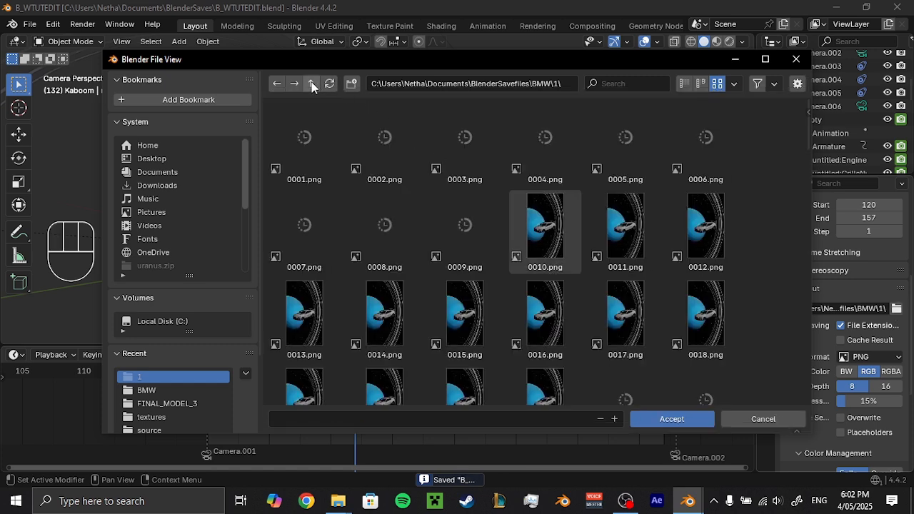
{"action": "left_click", "coordinate": [312, 84]}
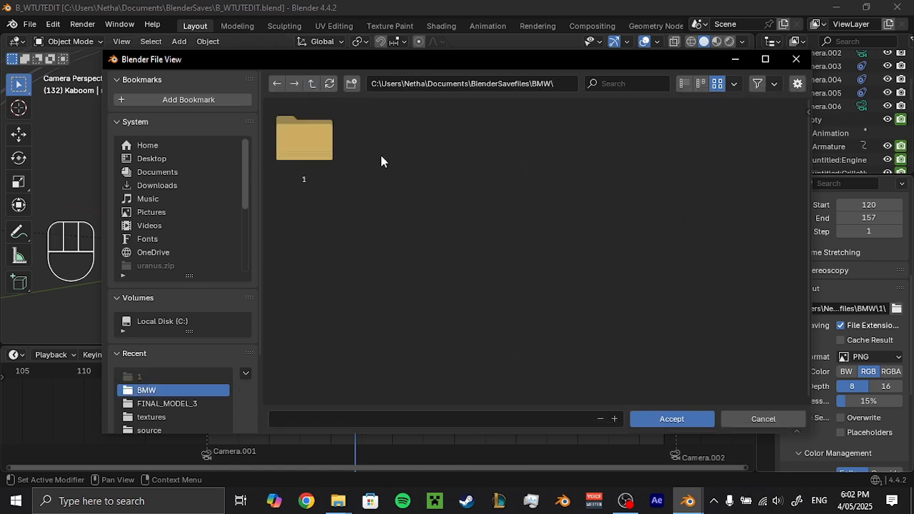
{"action": "left_click", "coordinate": [351, 84]}
{"action": "type", "text": "2"}
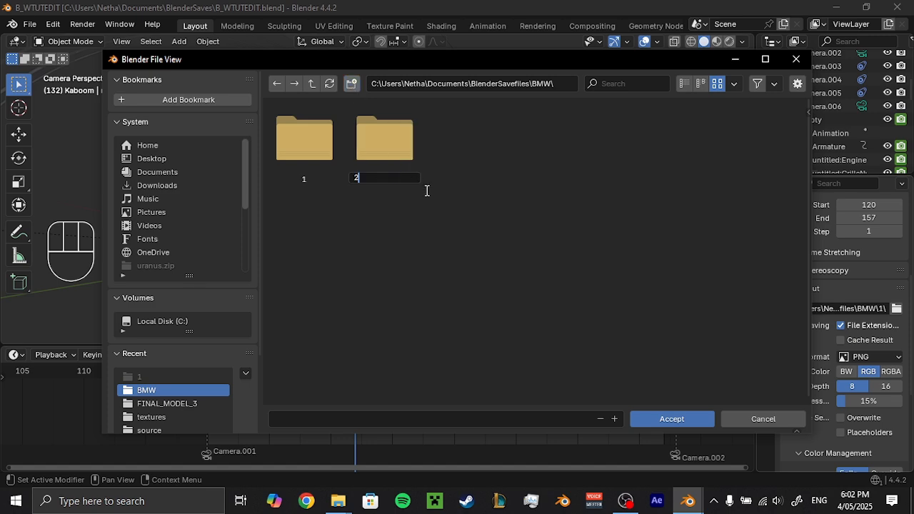
{"action": "key", "text": "Return"}
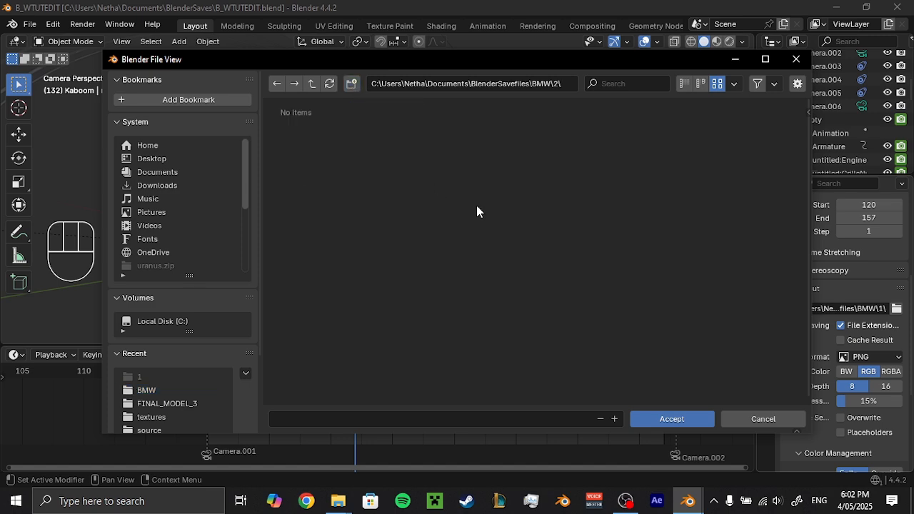
{"action": "left_click", "coordinate": [653, 418]}
Render the Camera.001 shot, frames 120 to 157, as an animation and close the render window.
{"action": "left_click", "coordinate": [71, 26]}
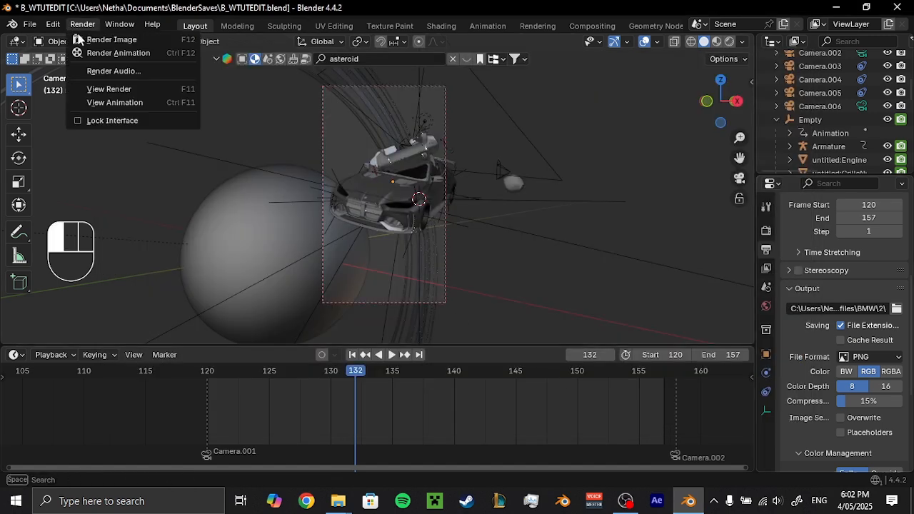
{"action": "left_click", "coordinate": [93, 53]}
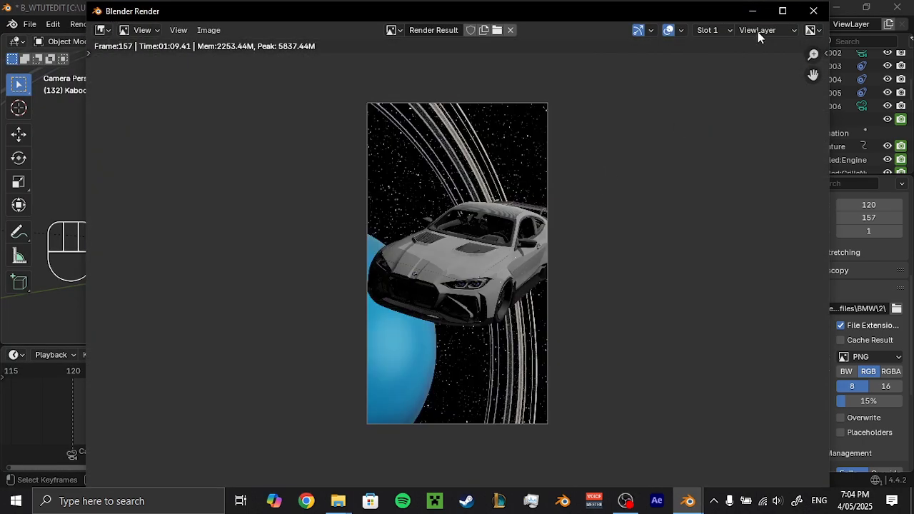
{"action": "left_click", "coordinate": [813, 11]}
Move the playhead to the Camera.002 marker and set the start frame to 158.
{"action": "scroll", "coordinate": [400, 400], "scroll_direction": "down", "scroll_amount": 3, "text": "ctrl"}
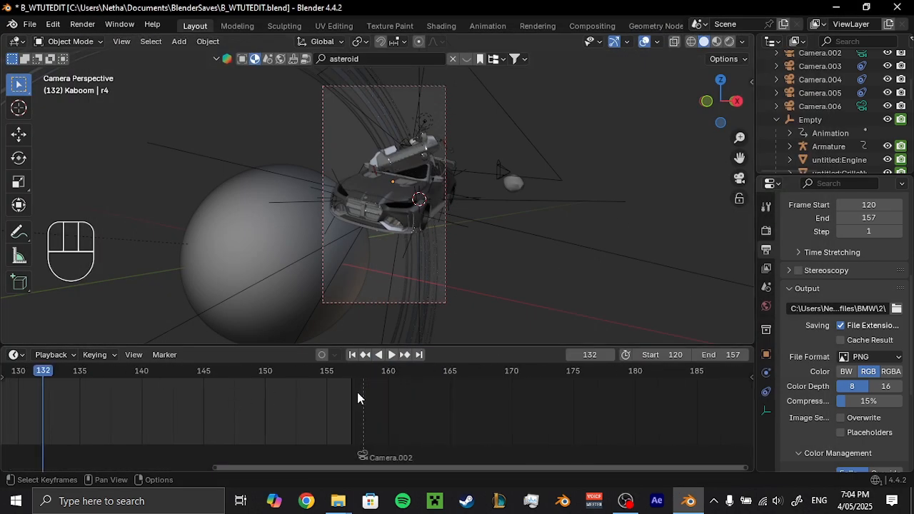
{"action": "left_click", "coordinate": [363, 380]}
{"action": "left_click", "coordinate": [675, 355]}
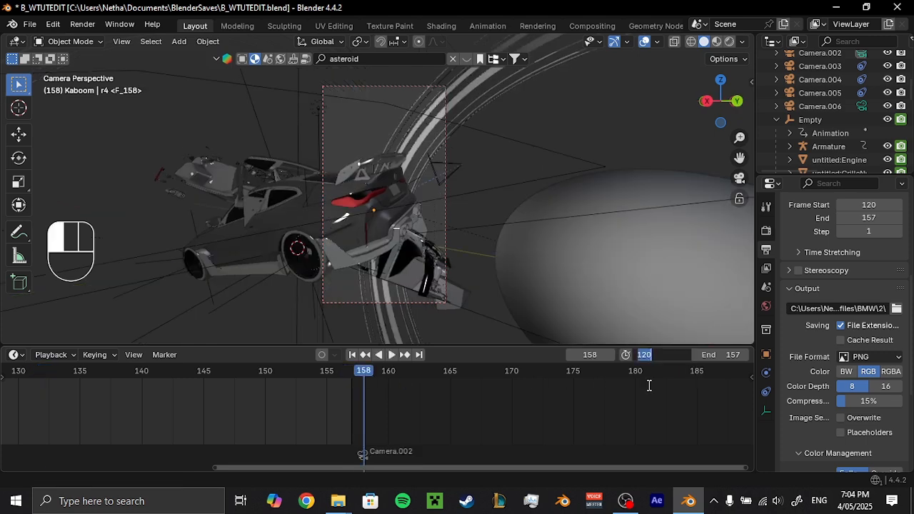
{"action": "type", "text": "158"}
{"action": "key", "text": "Return"}
Move the playhead to frame 194, just before the Camera.003 marker, and set the end frame to 194.
{"action": "scroll", "coordinate": [661, 391], "scroll_direction": "down", "scroll_amount": 2}
{"action": "middle_click_drag", "start_coordinate": [691, 404], "coordinate": [493, 393]}
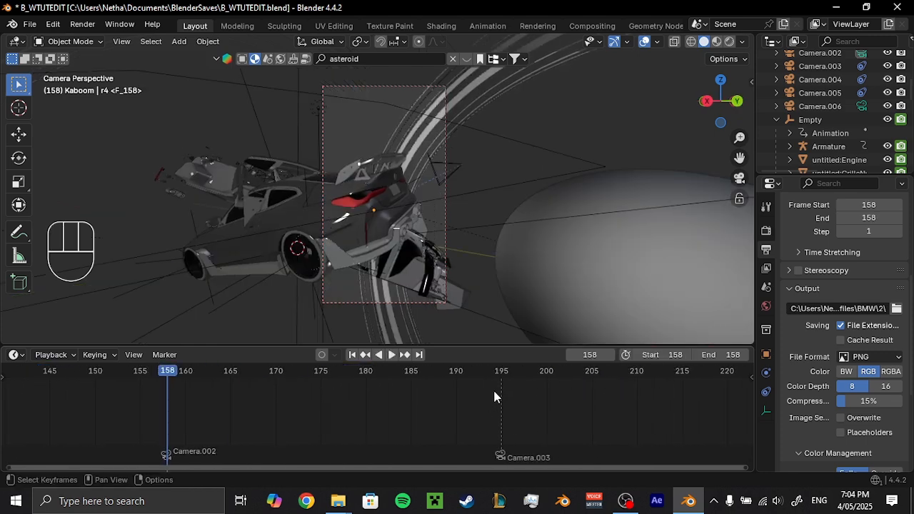
{"action": "left_click", "coordinate": [499, 377]}
{"action": "scroll", "coordinate": [584, 427], "scroll_direction": "up", "scroll_amount": 1, "text": "alt"}
{"action": "left_click", "coordinate": [719, 356]}
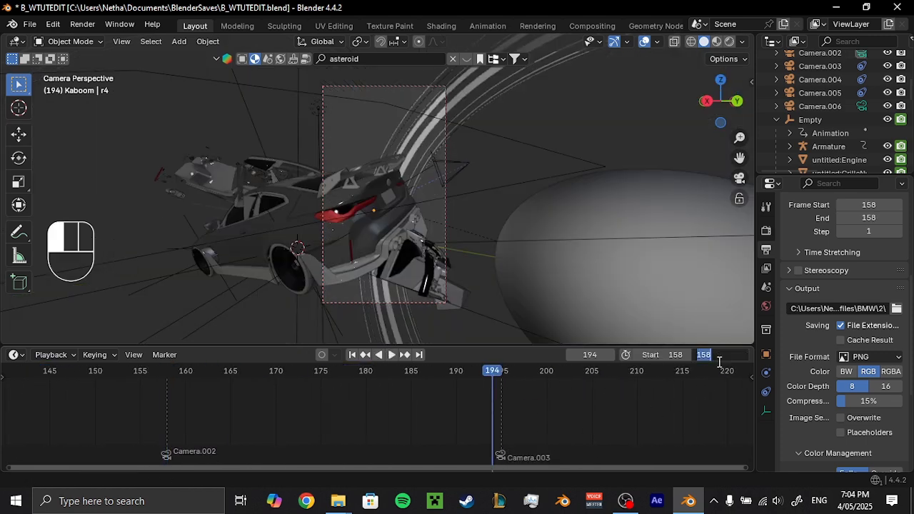
{"action": "type", "text": "194"}
{"action": "key", "text": "Return"}
Play back the Camera.002 shot, save the file and replay the shot from its beginning.
{"action": "key", "text": "space"}
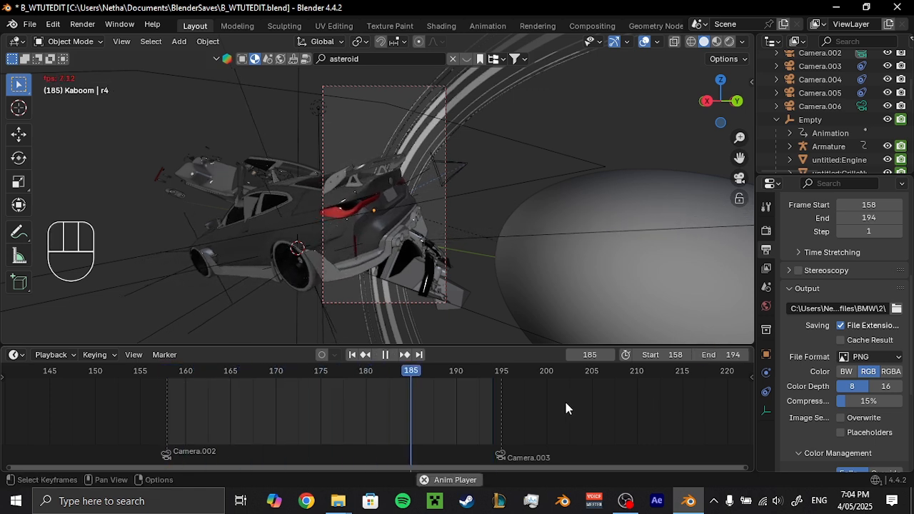
{"action": "key", "text": "space"}
{"action": "key", "text": "ctrl+s"}
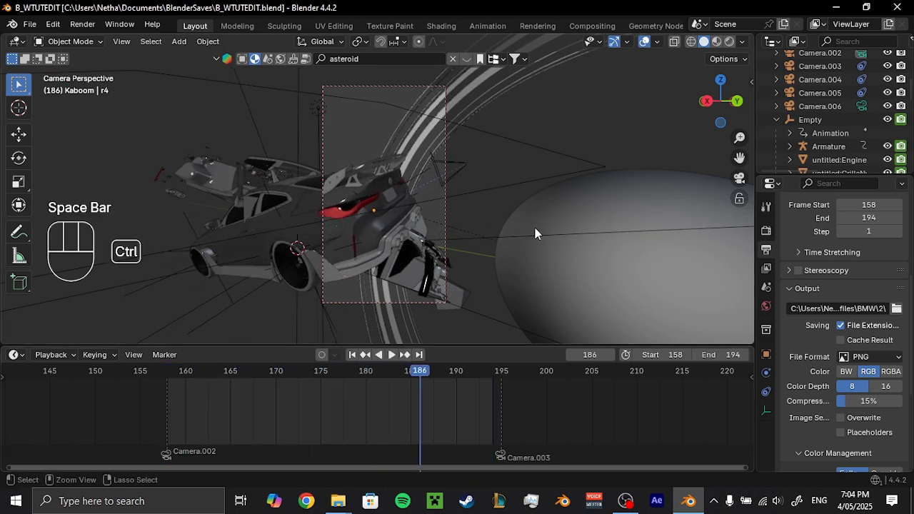
{"action": "left_click", "coordinate": [163, 371]}
{"action": "key", "text": "space"}
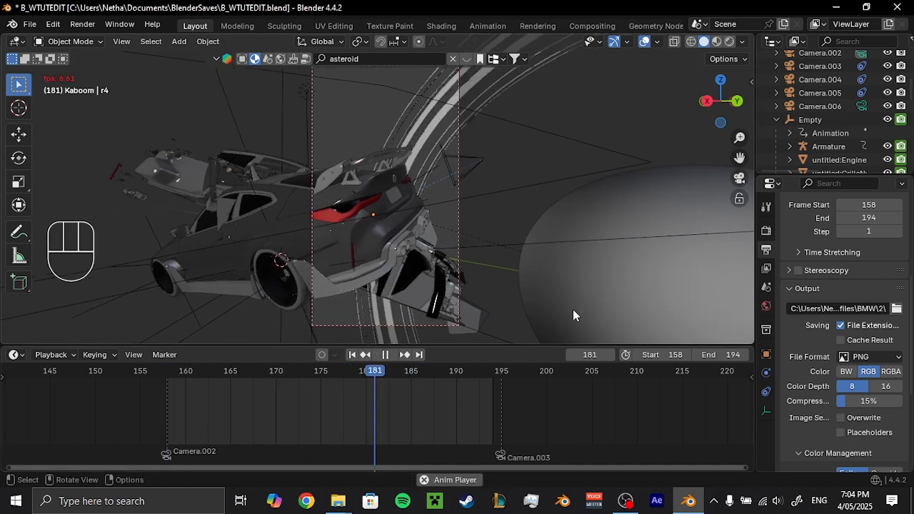
Stop the playback, create a folder named 3 inside the BMW folder and set it as the render output path.
{"action": "key", "text": "space"}
{"action": "left_click", "coordinate": [82, 25]}
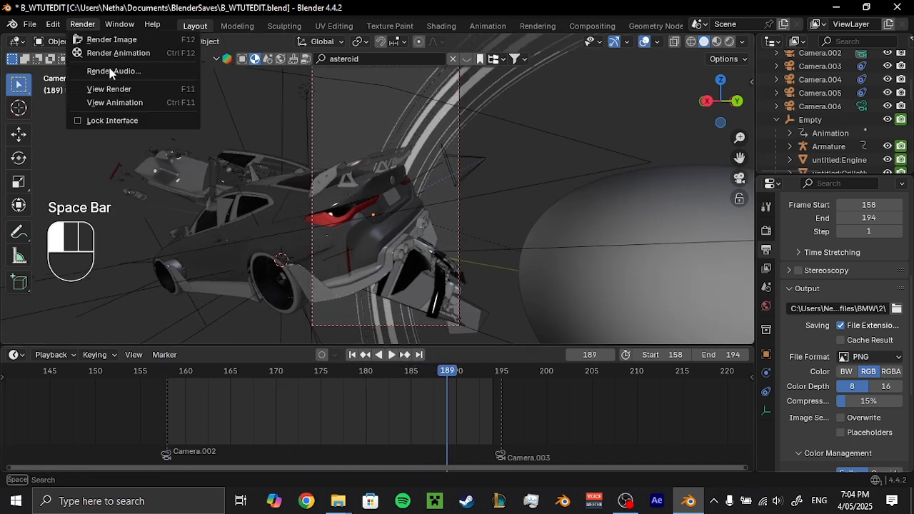
{"action": "left_click", "coordinate": [897, 309]}
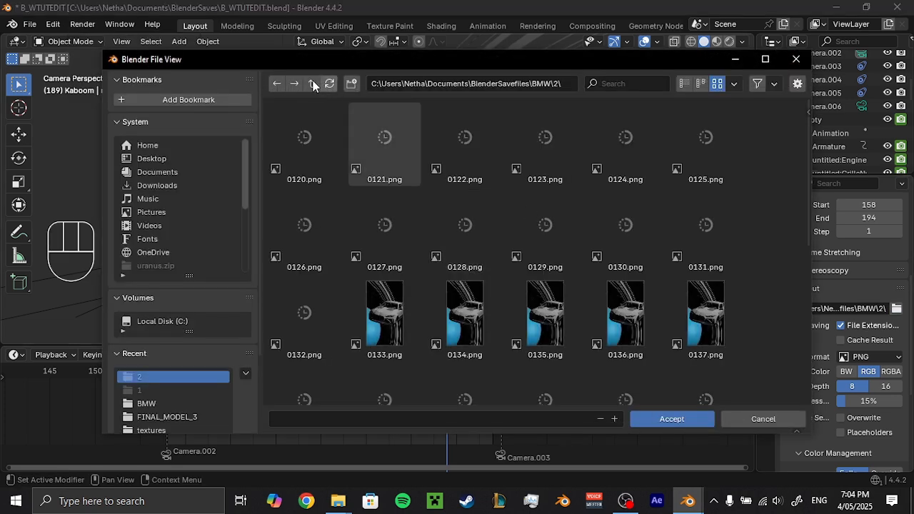
{"action": "left_click", "coordinate": [312, 83]}
{"action": "left_click", "coordinate": [353, 83]}
{"action": "type", "text": "3"}
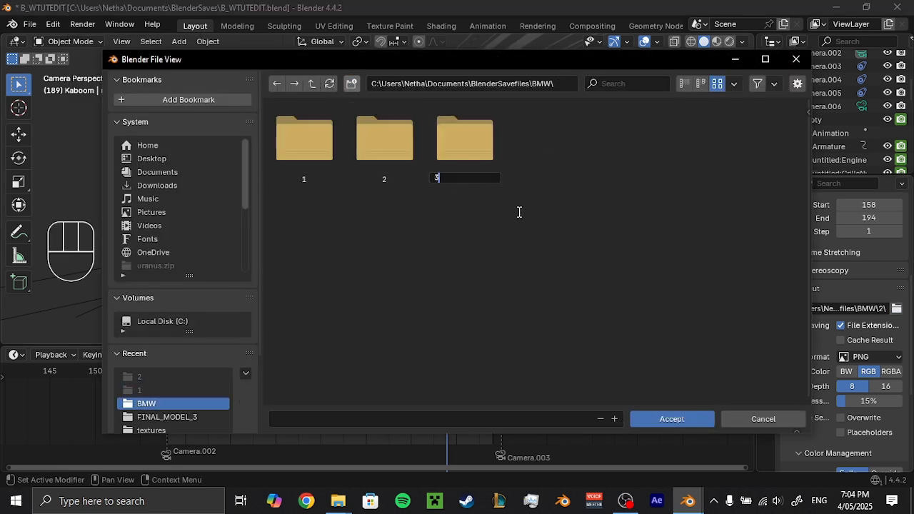
{"action": "key", "text": "Return"}
{"action": "double_click", "coordinate": [469, 140]}
{"action": "left_click", "coordinate": [672, 423]}
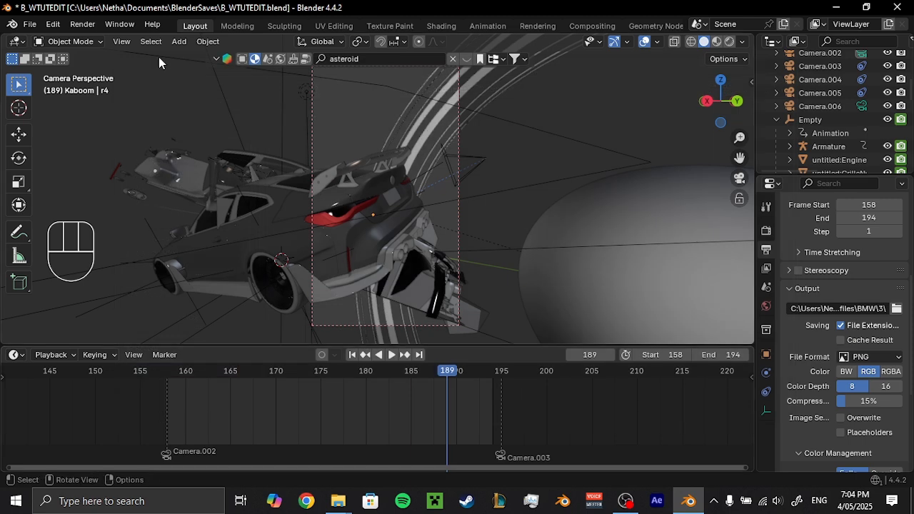
Save the file and start rendering the Camera.002 shot, frames 158 to 194, as an animation.
{"action": "key", "text": "ctrl+s"}
{"action": "left_click", "coordinate": [82, 24]}
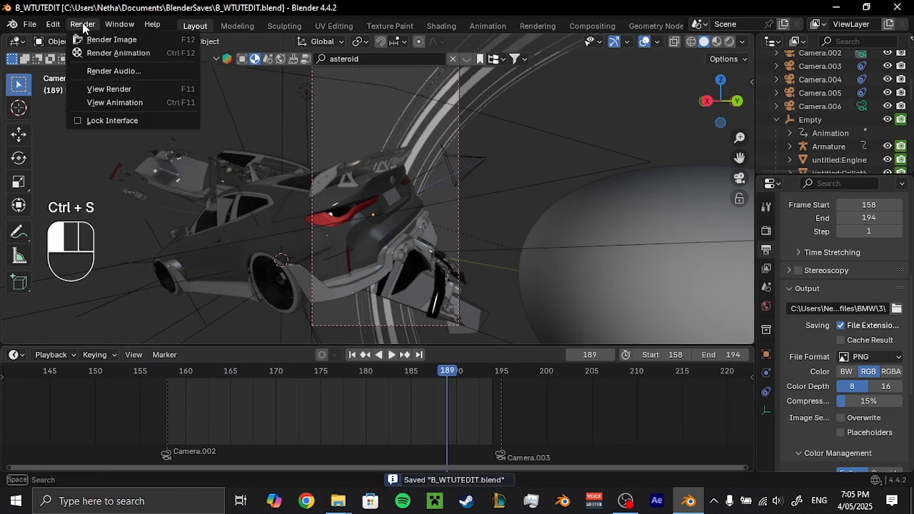
{"action": "left_click", "coordinate": [107, 53]}
{"action": "key", "text": "alt+Tab"}
{"action": "left_click", "coordinate": [475, 244]}
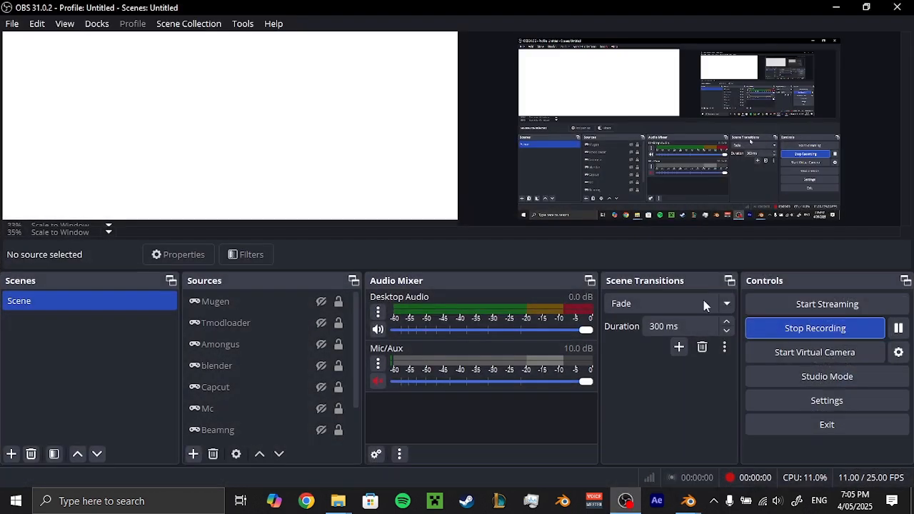
{"action": "left_click", "coordinate": [881, 326]}
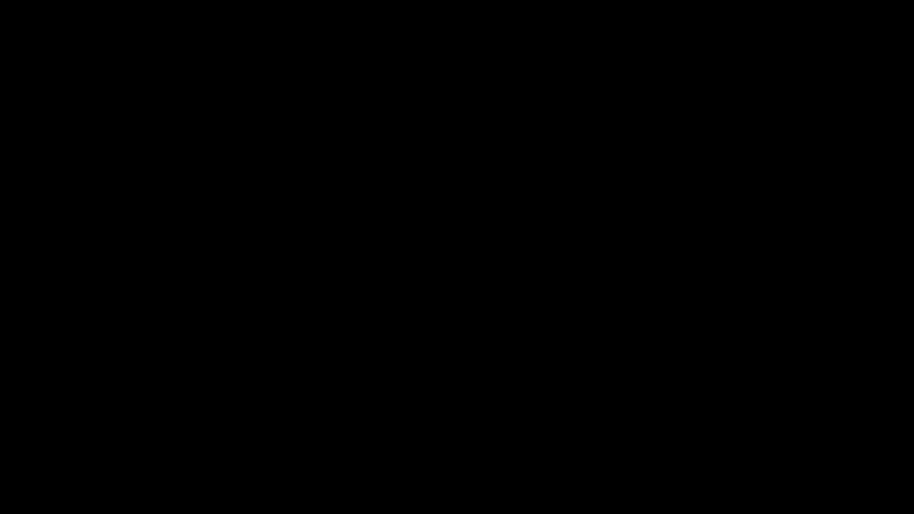